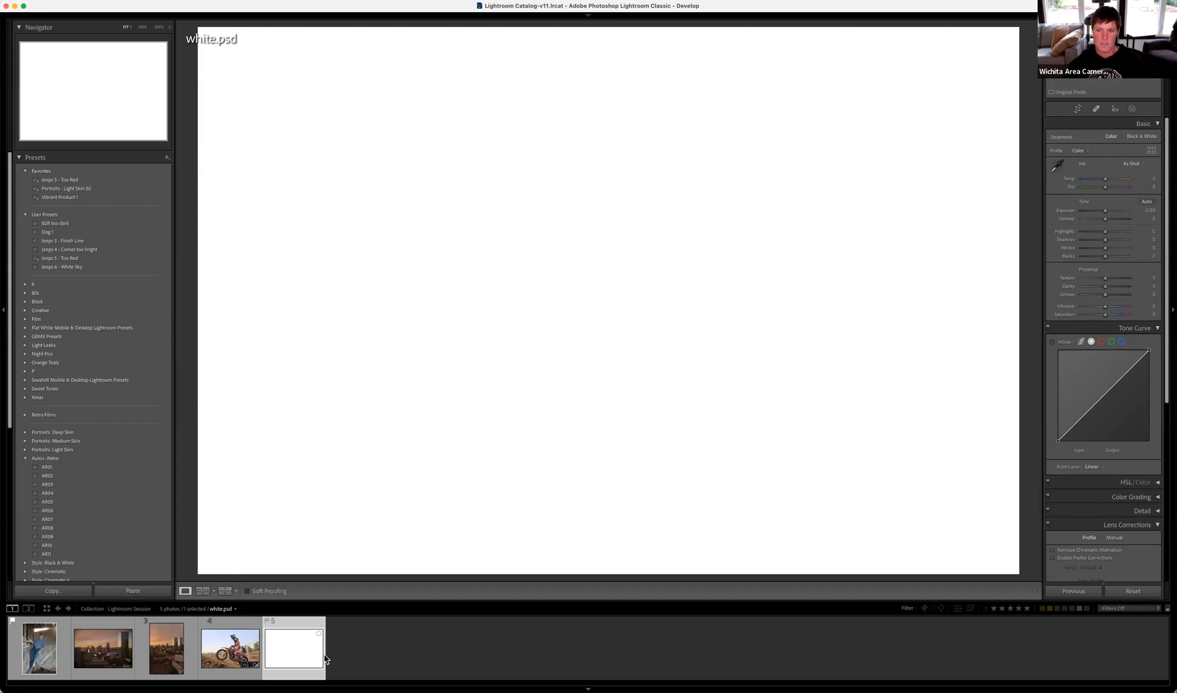
# Narrow the Navigator and Presets column, and temporarily hide and restore the column of develop adjustments
pyautogui.moveTo(596, 17)
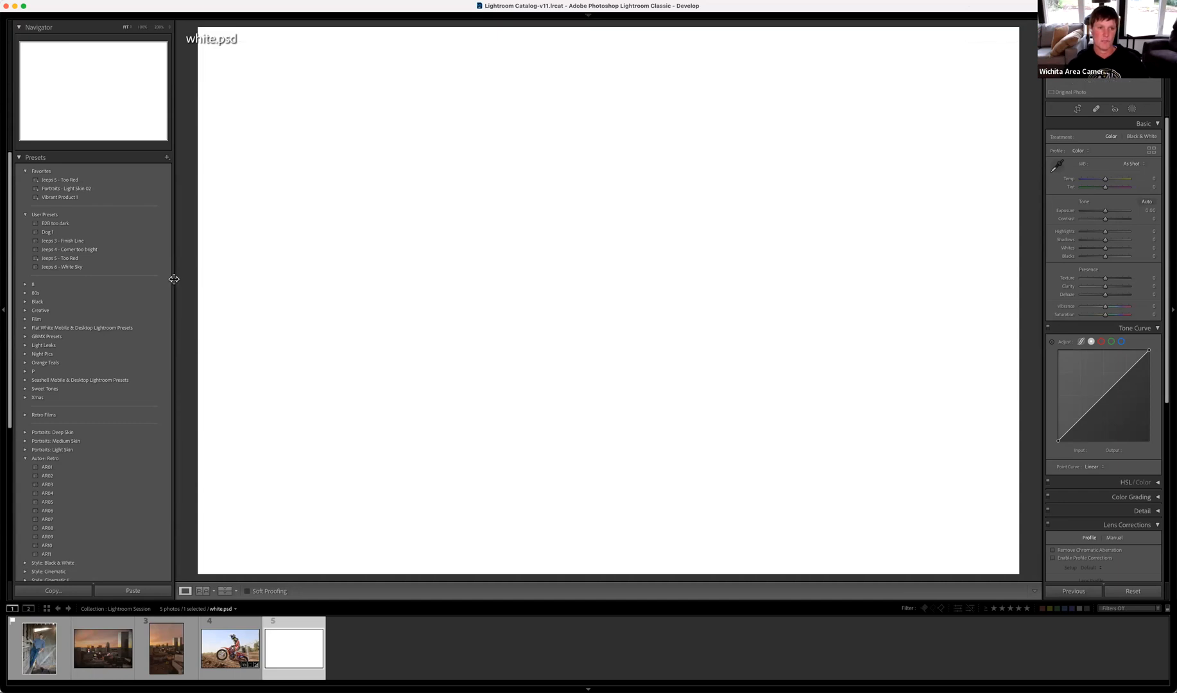
pyautogui.moveTo(165, 278); pyautogui.dragTo(147, 278)
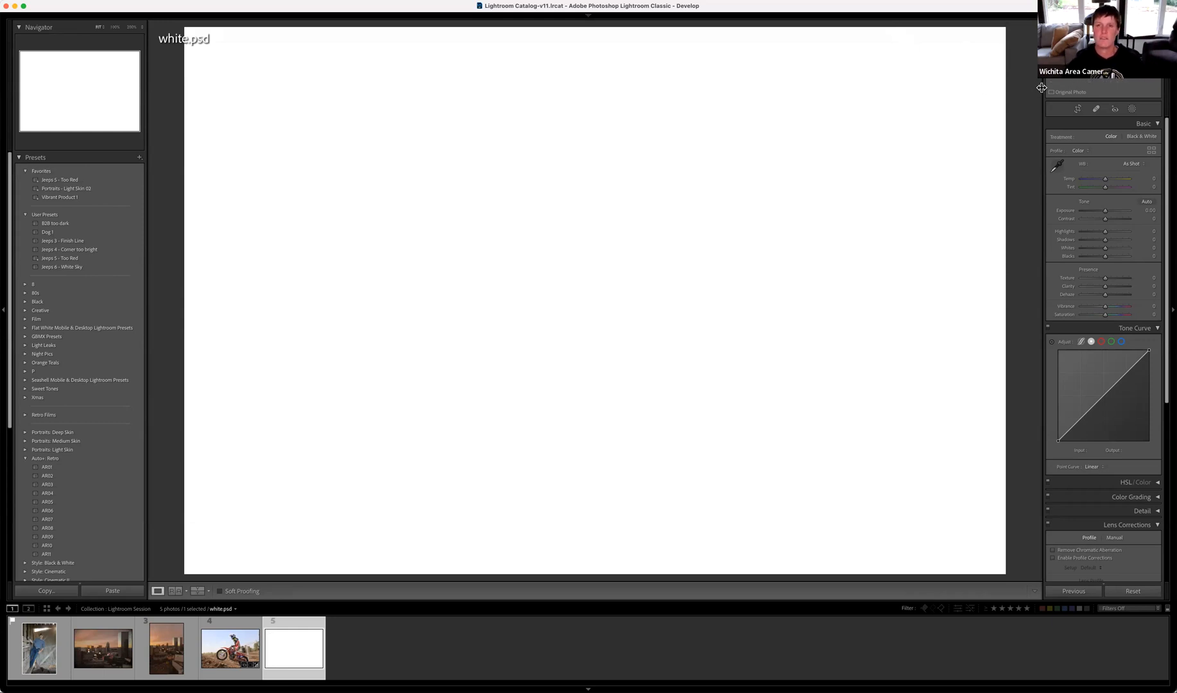
pyautogui.press('F8')
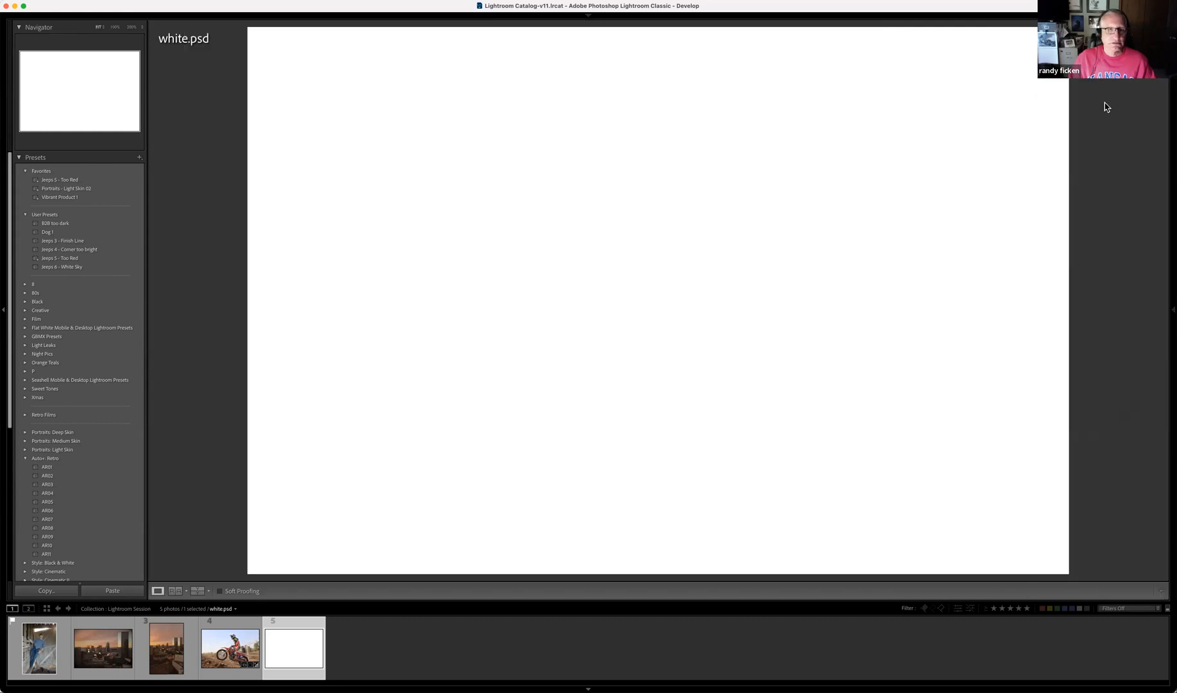
pyautogui.press('F8')
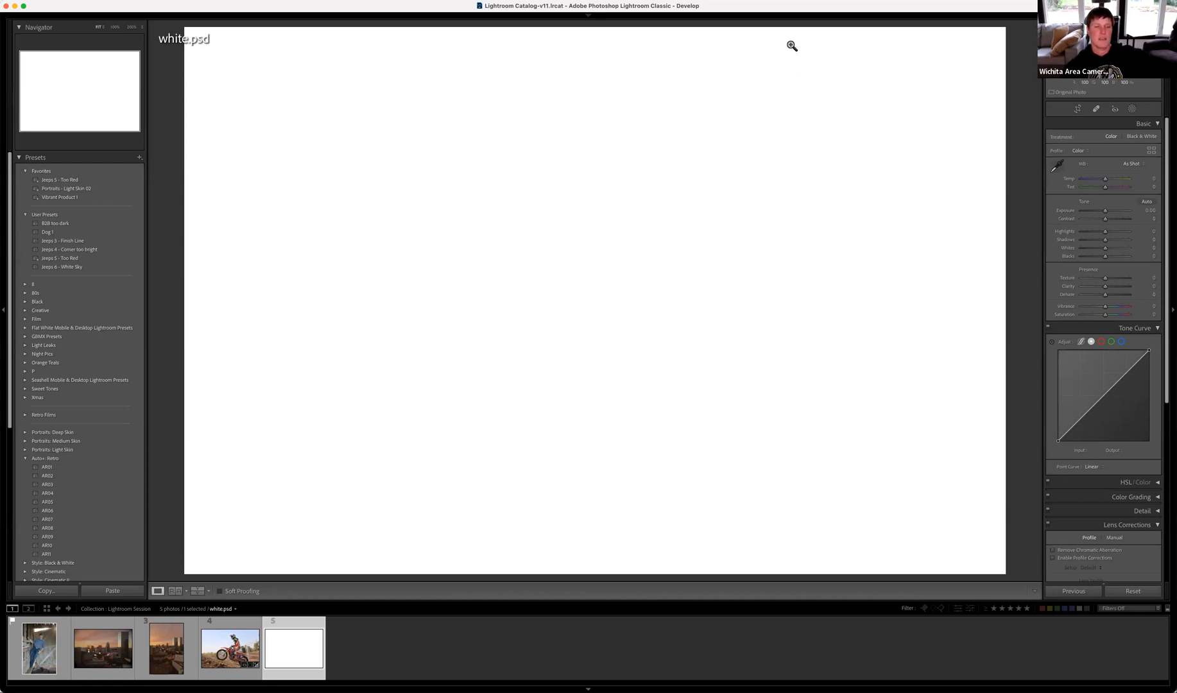
# Hide the Navigator and Presets column and display the landscape skyline photo _FBP7244.CR2
pyautogui.moveTo(785, 7)
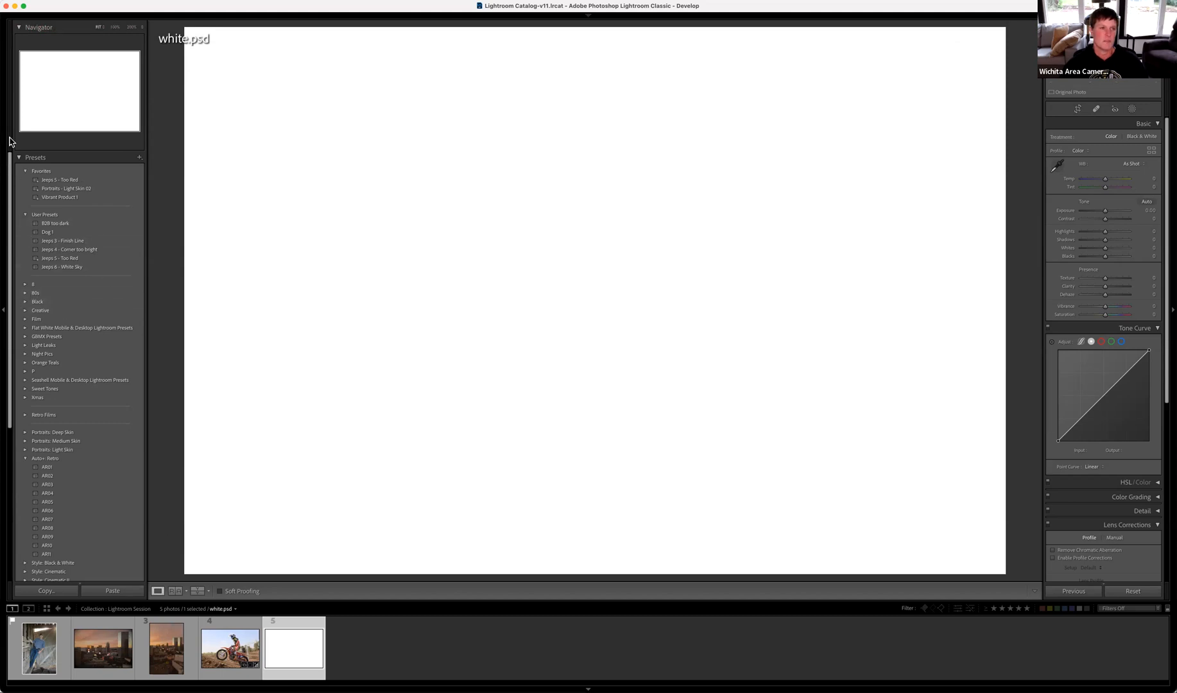
pyautogui.moveTo(125, 11)
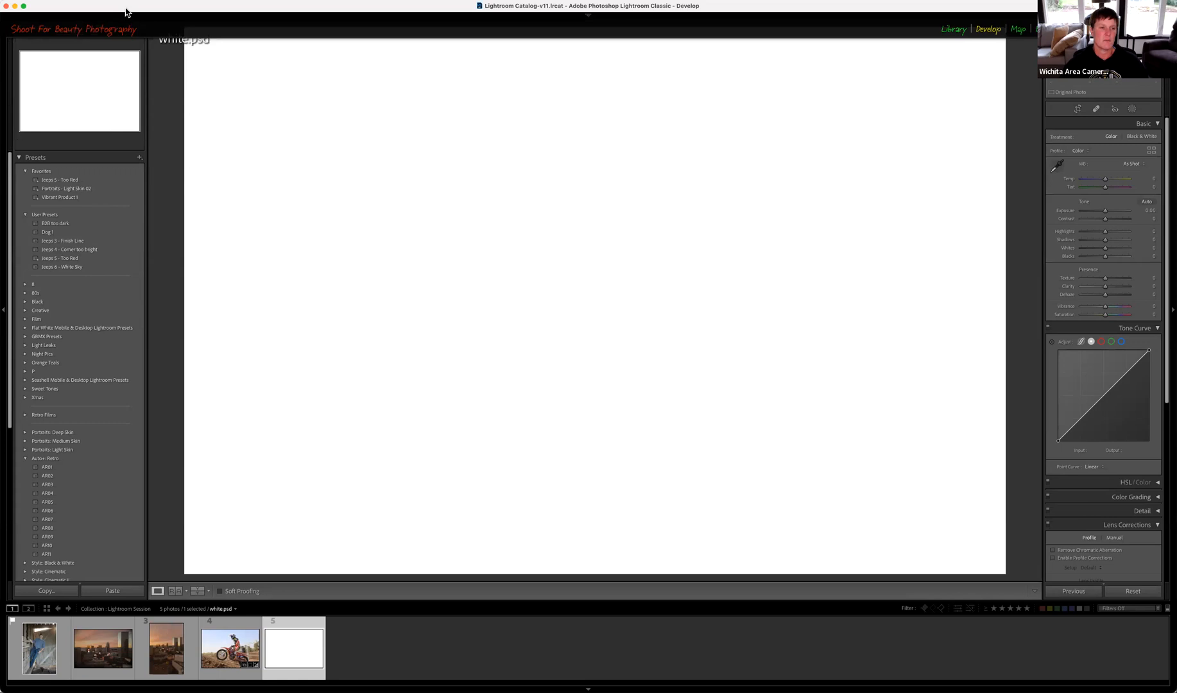
pyautogui.click(4, 310)
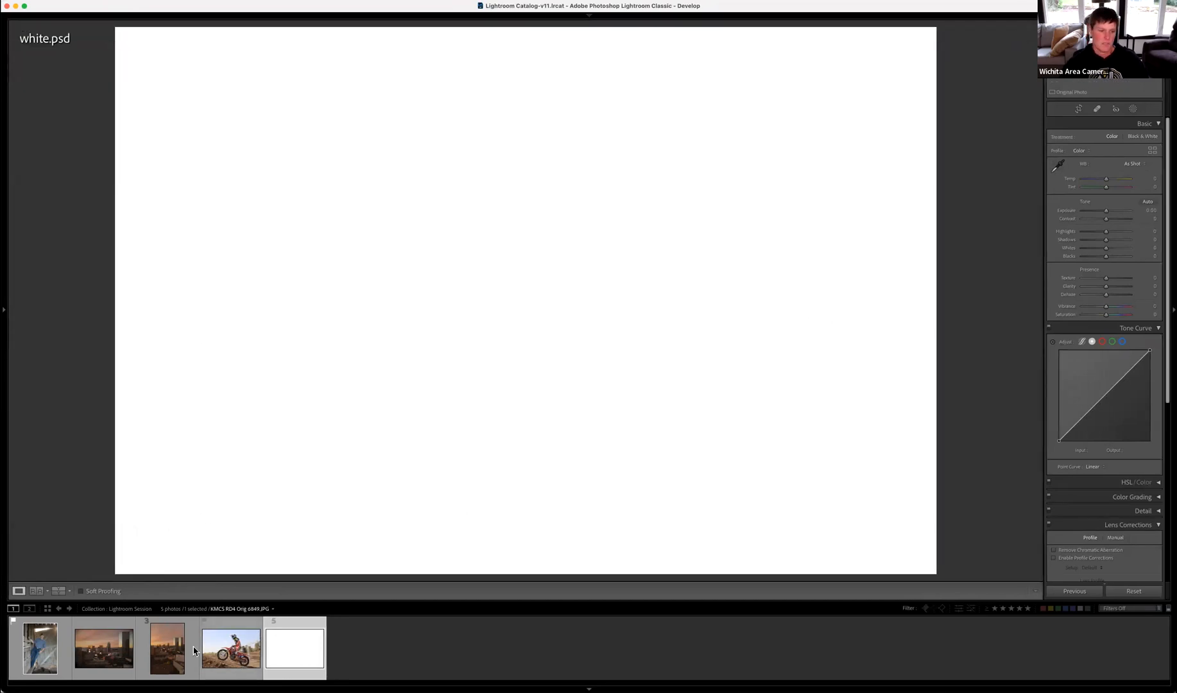
pyautogui.click(170, 663)
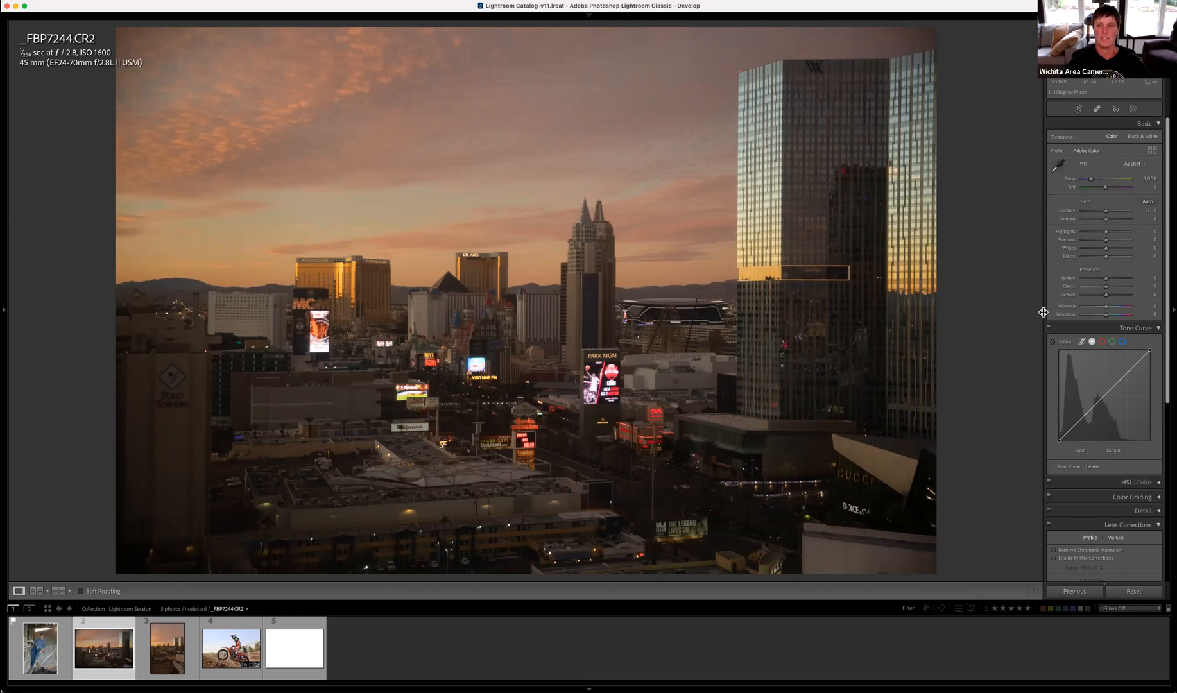
# Widen the column of develop adjustments slightly
pyautogui.moveTo(1039, 313); pyautogui.dragTo(1038, 317)
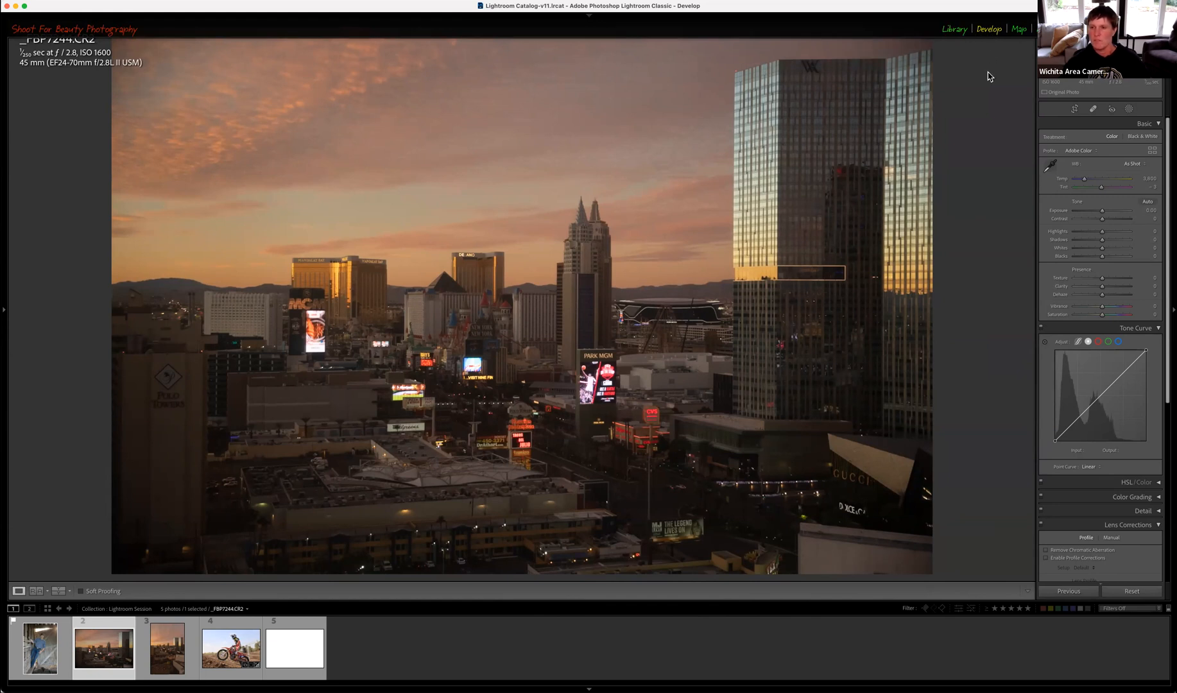
pyautogui.scroll(-3, 1100, 321)
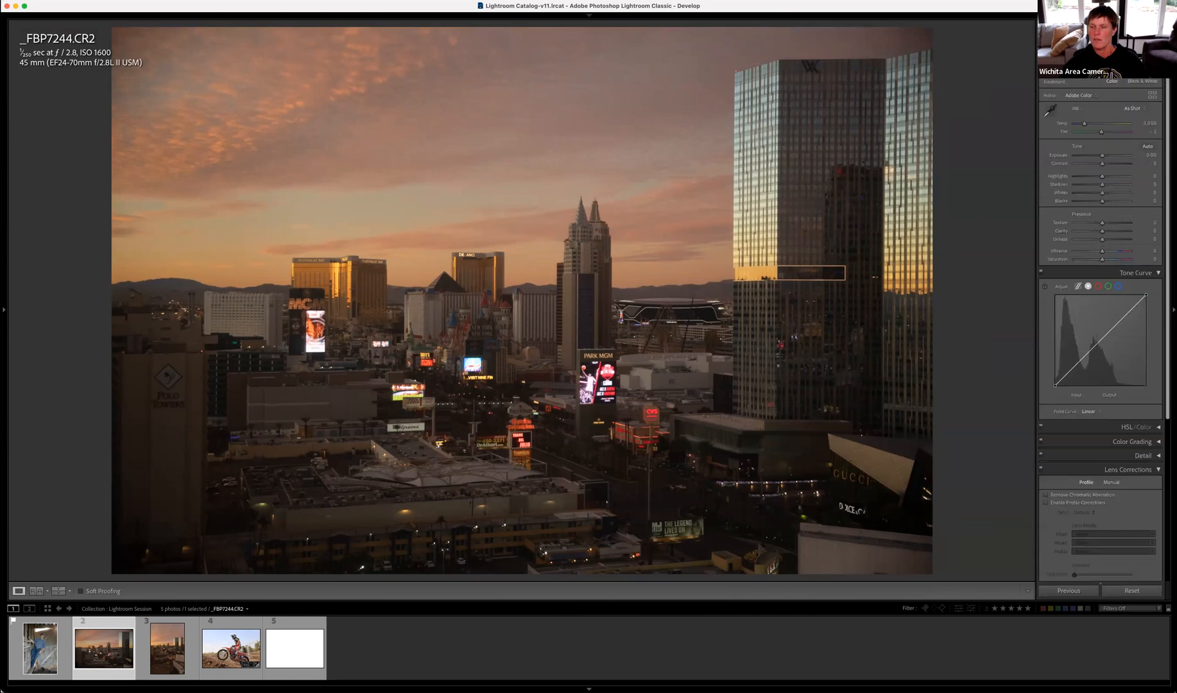
pyautogui.scroll(3, 1100, 321)
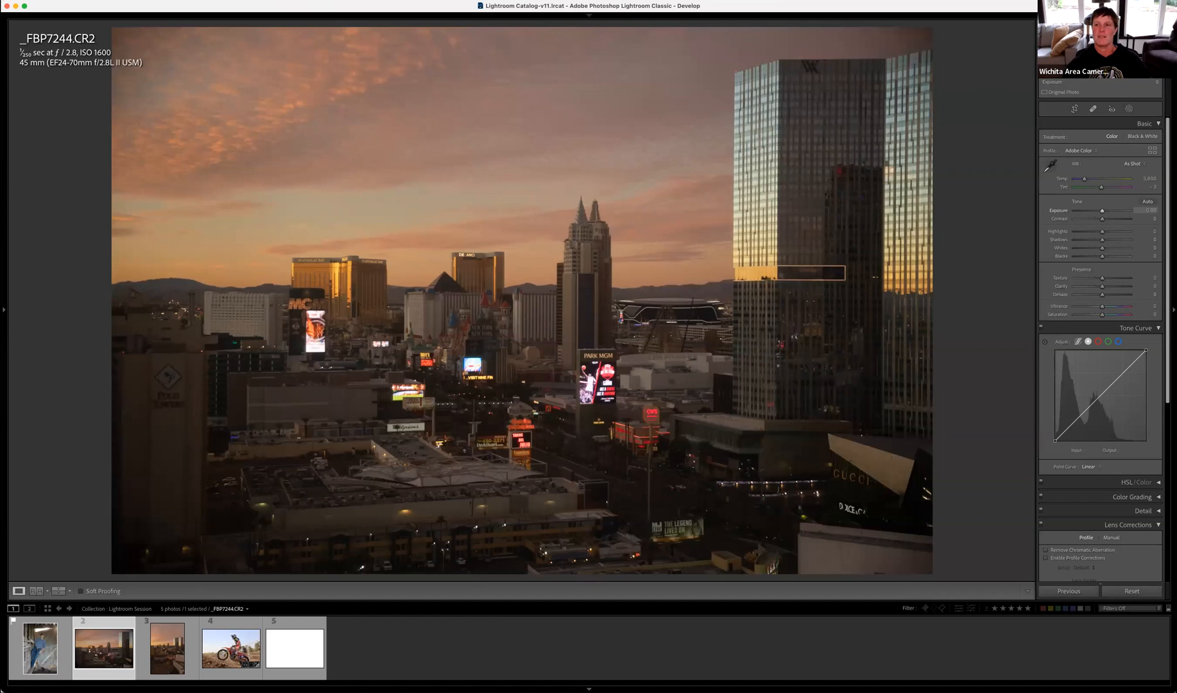
# Try raising the skyline photo's exposure to +0.84, lower it to +0.04, and reset all the photo's adjustments
pyautogui.moveTo(1103, 211); pyautogui.dragTo(1106, 210)
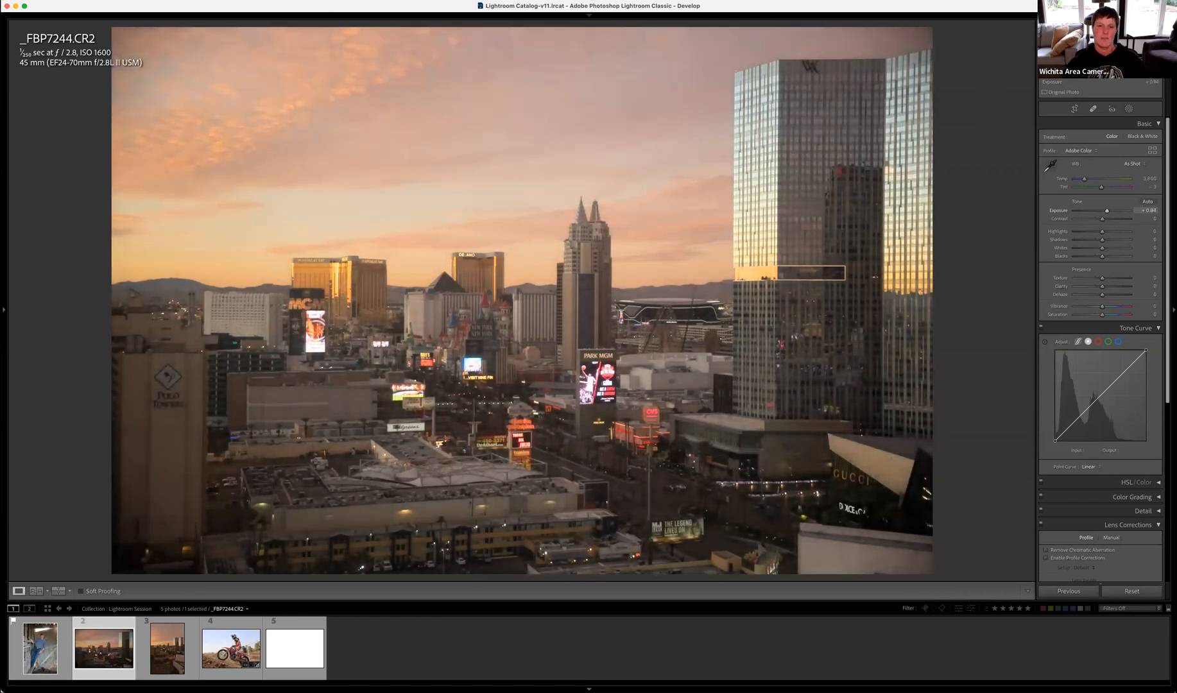
pyautogui.moveTo(1107, 210); pyautogui.dragTo(1107, 211)
pyautogui.moveTo(1107, 210); pyautogui.dragTo(1103, 211)
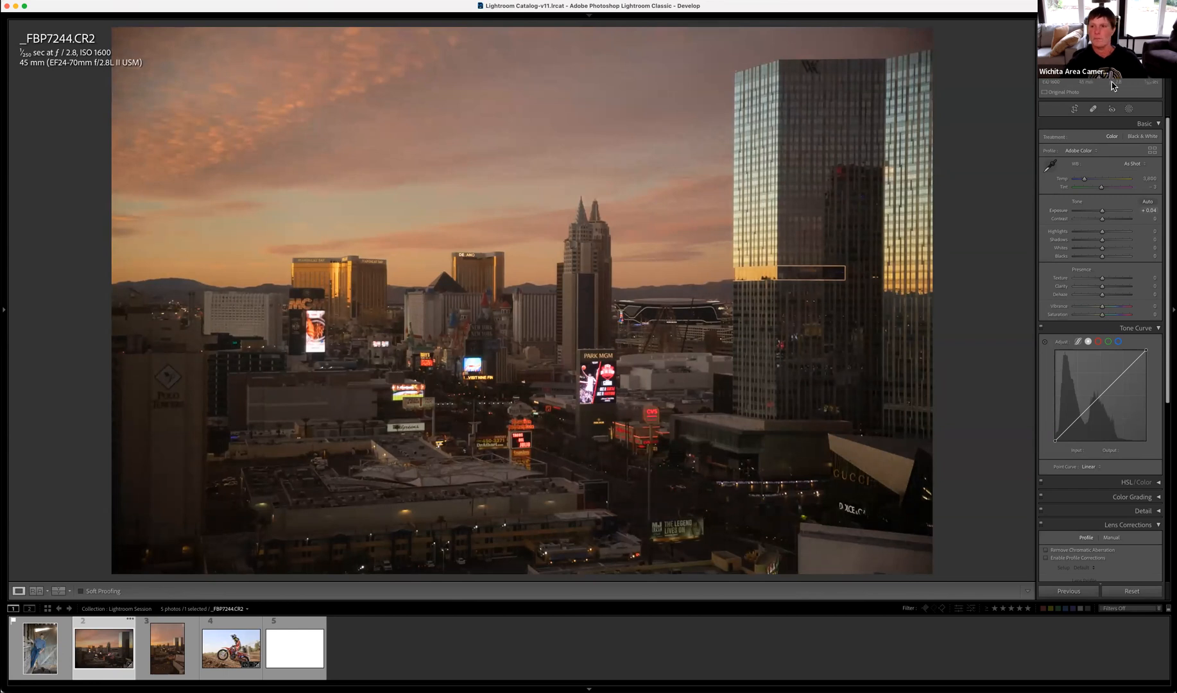
pyautogui.click(1138, 591)
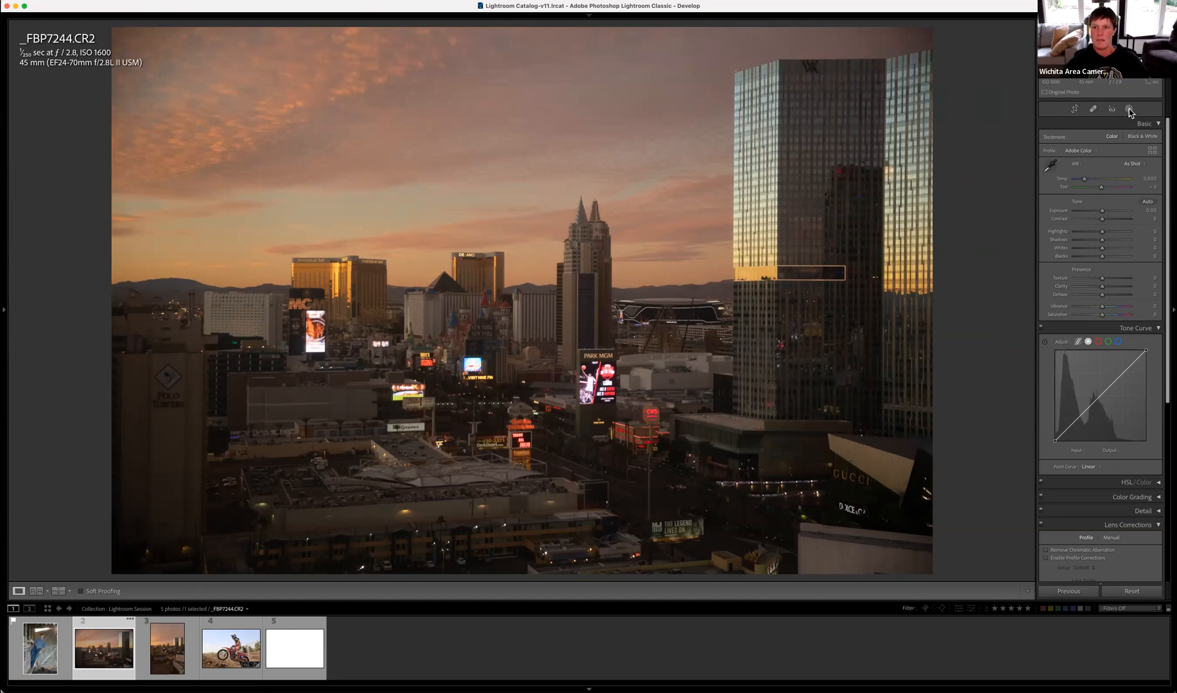
# Look over the options for adding a mask, close them, and collapse the Basic, Tone Curve, Lens Corrections and Transform sections
pyautogui.click(1130, 111)
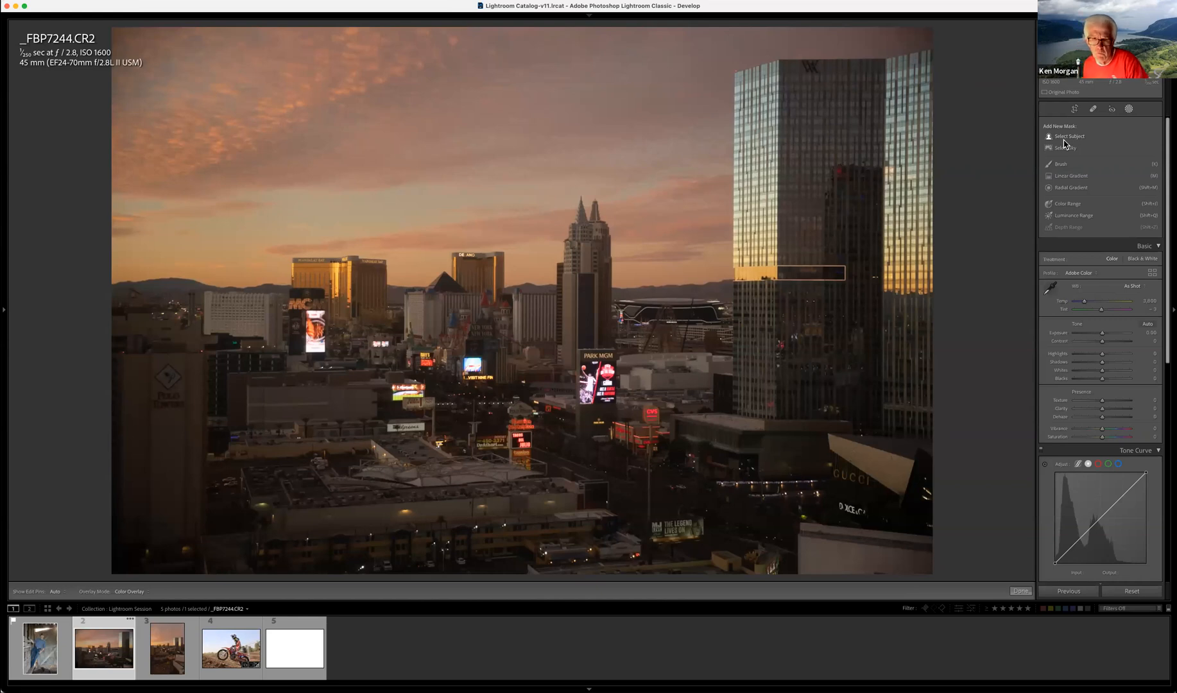
pyautogui.click(1131, 114)
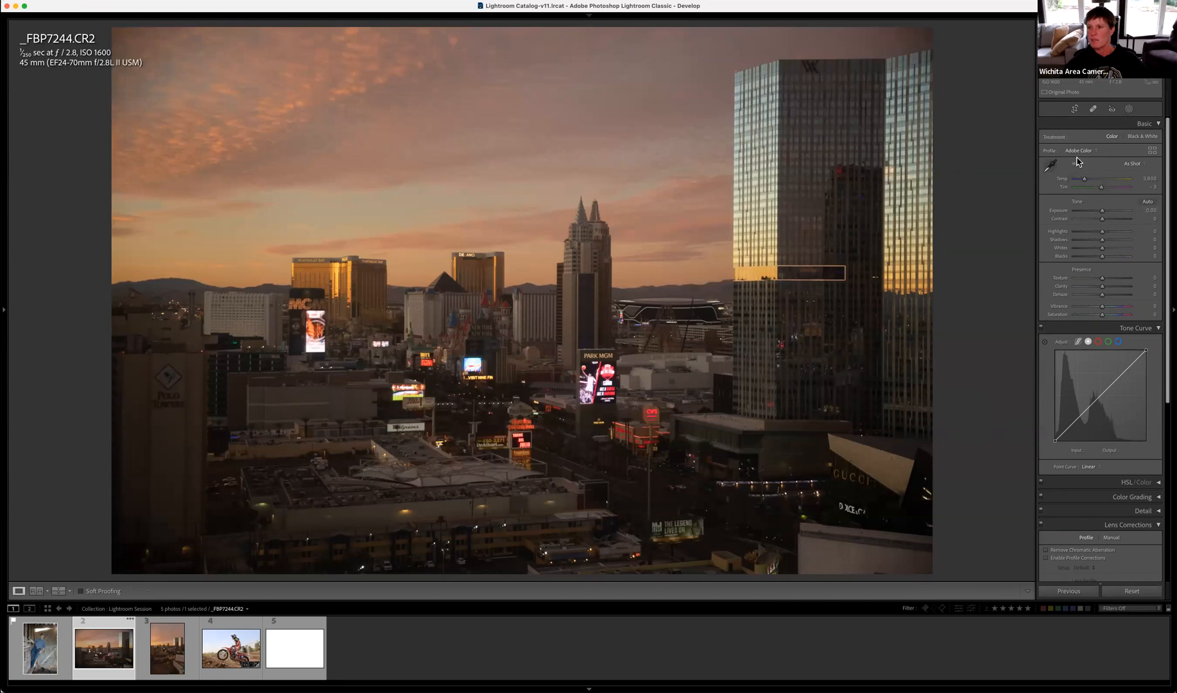
pyautogui.click(1158, 126)
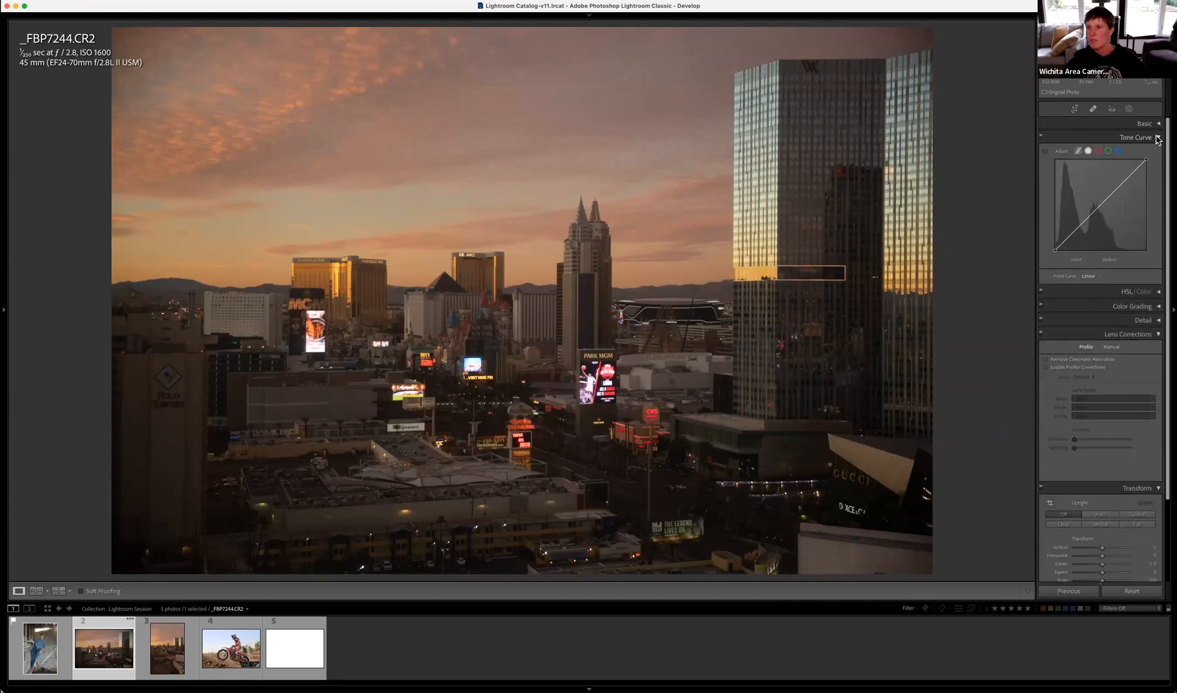
pyautogui.click(1158, 138)
pyautogui.click(1159, 194)
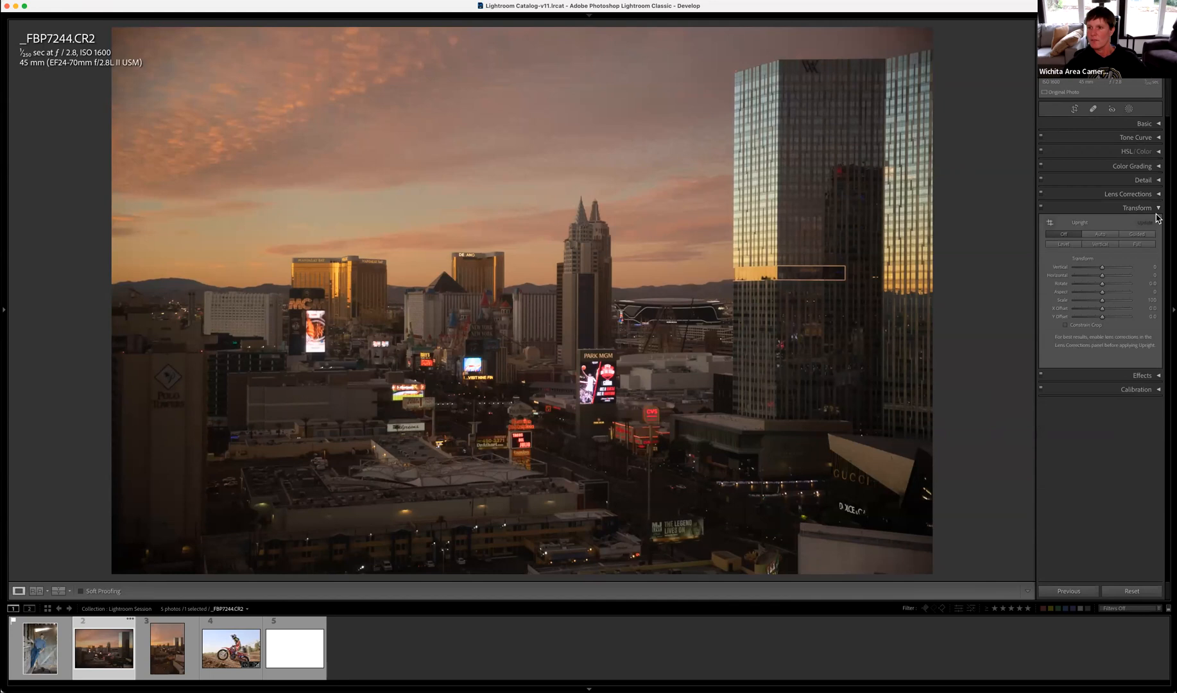
pyautogui.click(1158, 206)
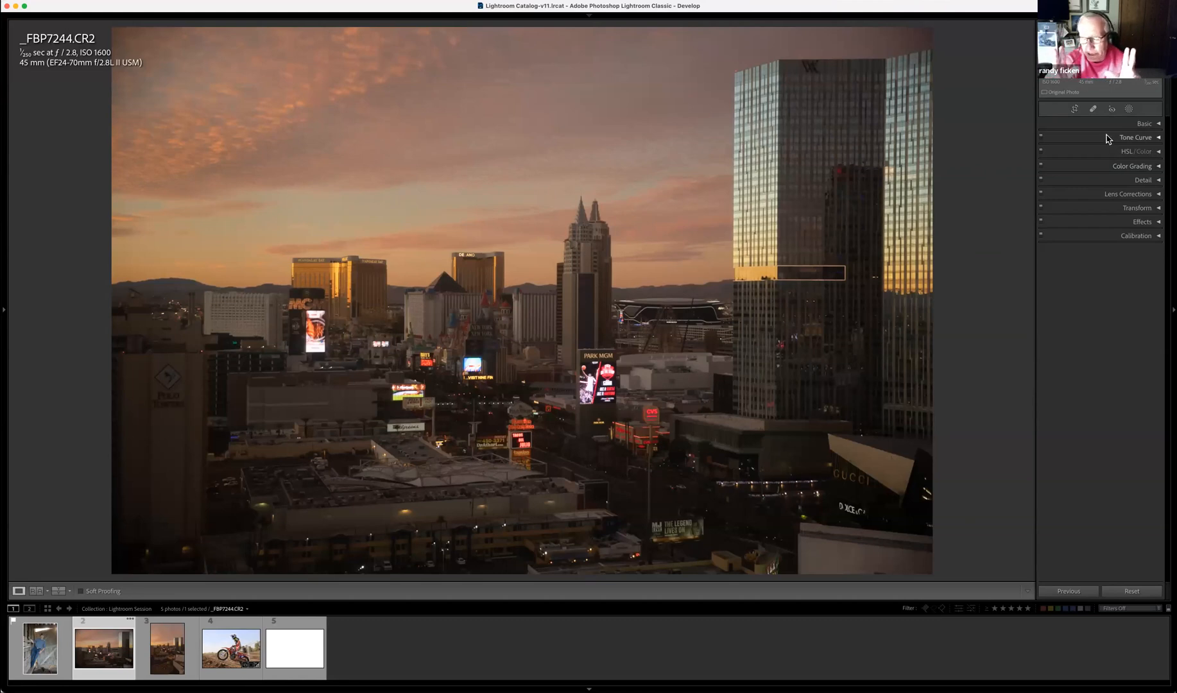
# Try to extend the crop frame beyond the photo's side and lower edges, and leave the Crop tool
pyautogui.click(1075, 111)
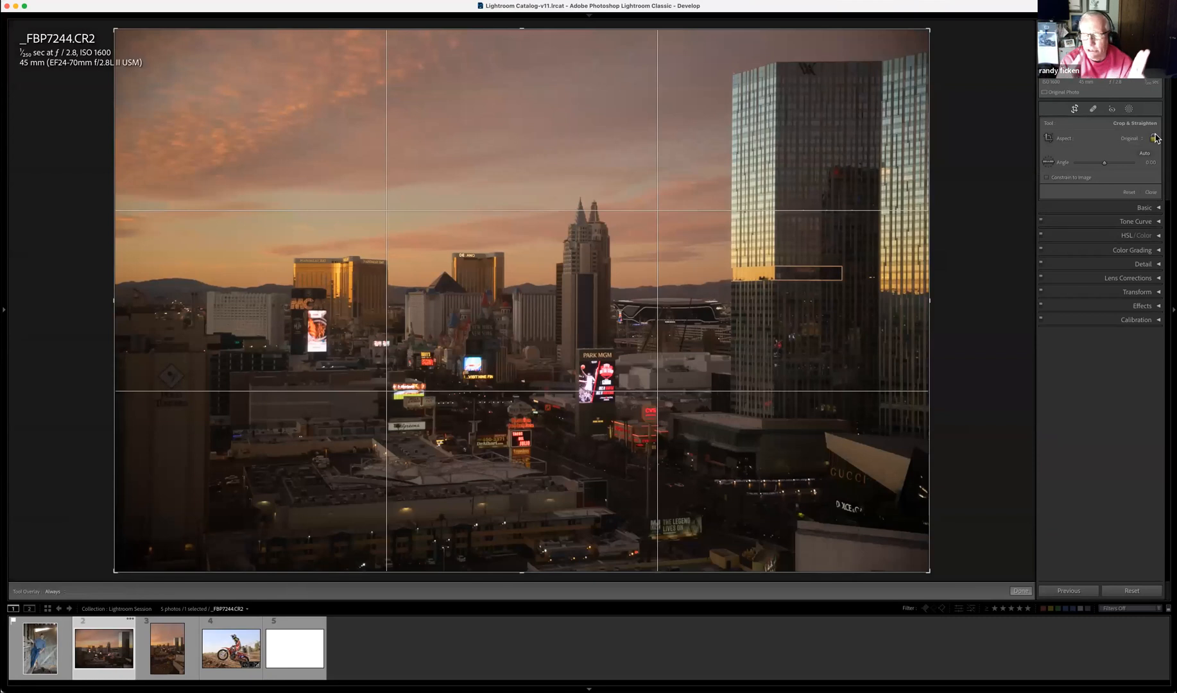
pyautogui.click(1047, 140)
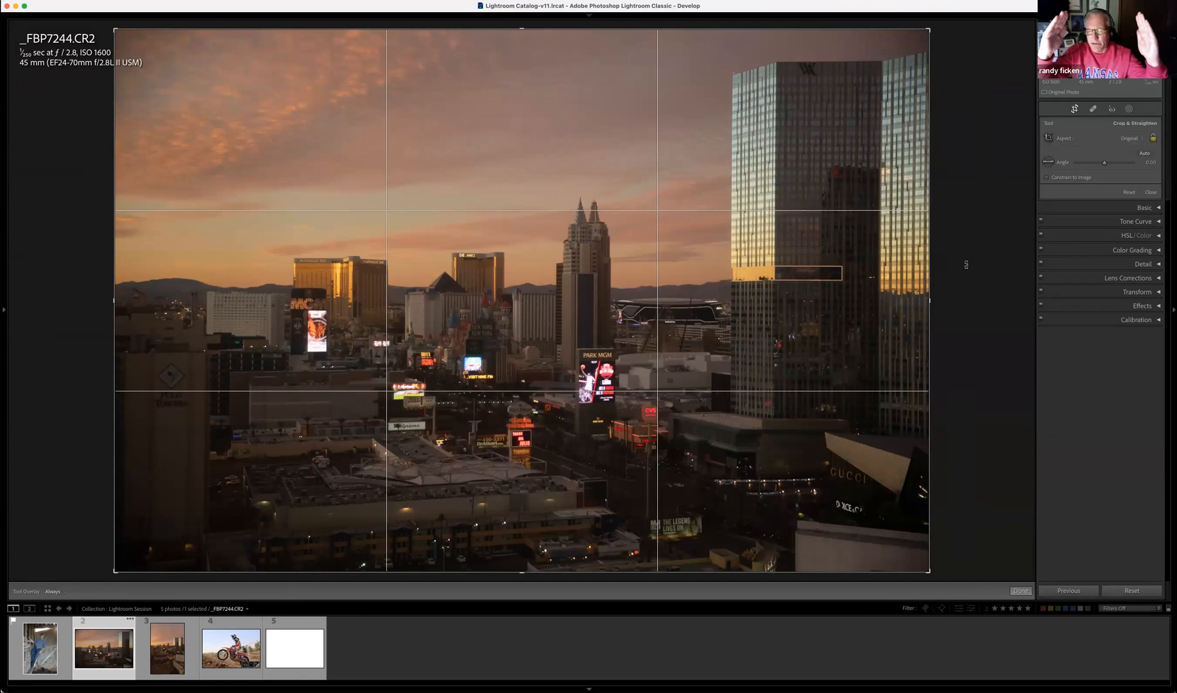
pyautogui.moveTo(929, 300); pyautogui.dragTo(977, 284)
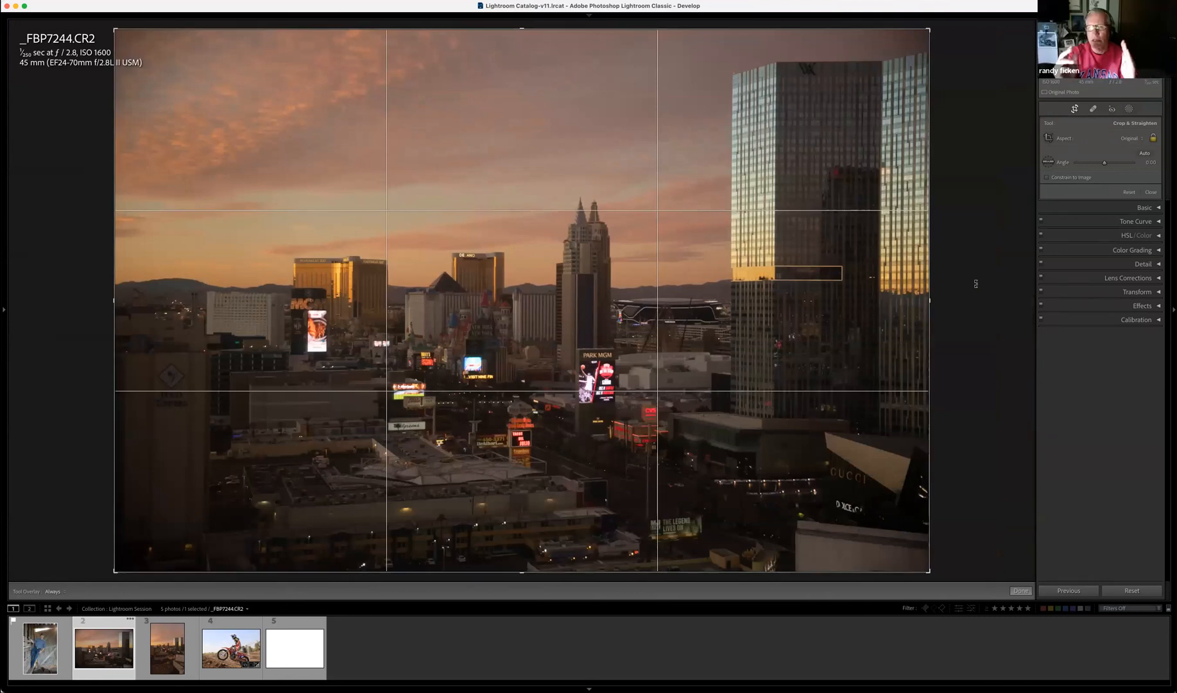
pyautogui.moveTo(934, 294); pyautogui.dragTo(1027, 297)
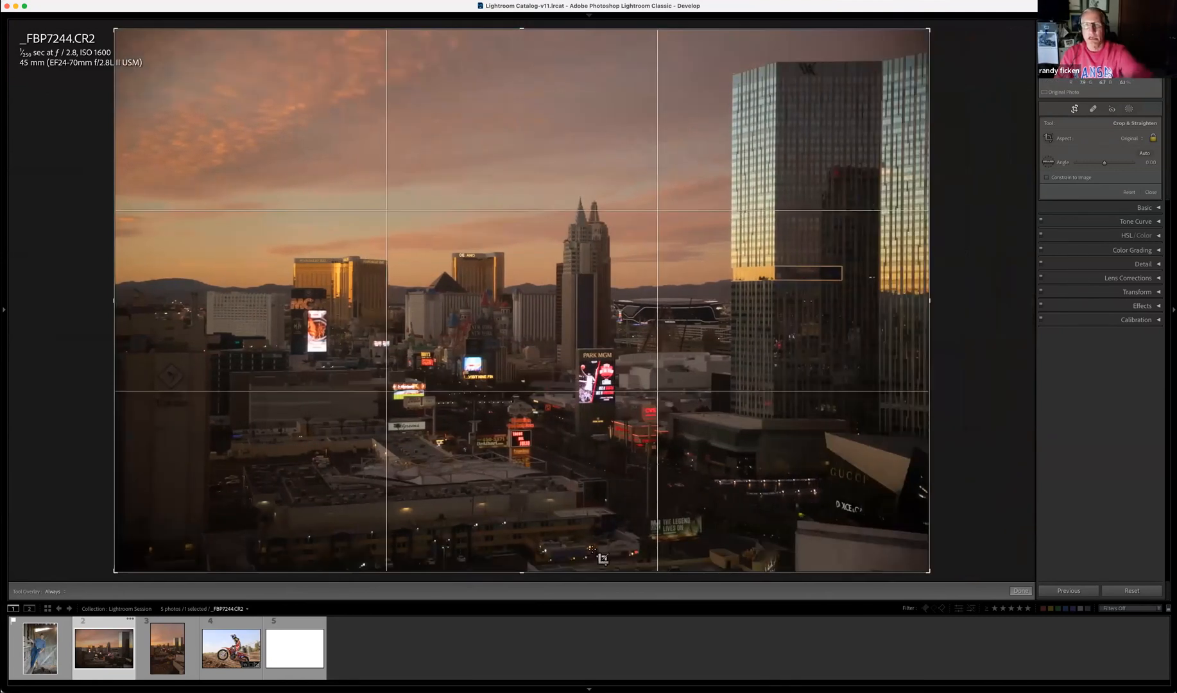
pyautogui.moveTo(539, 573)
pyautogui.mouseDown()
pyautogui.moveTo(539, 512)
pyautogui.moveTo(547, 573)
pyautogui.mouseUp()
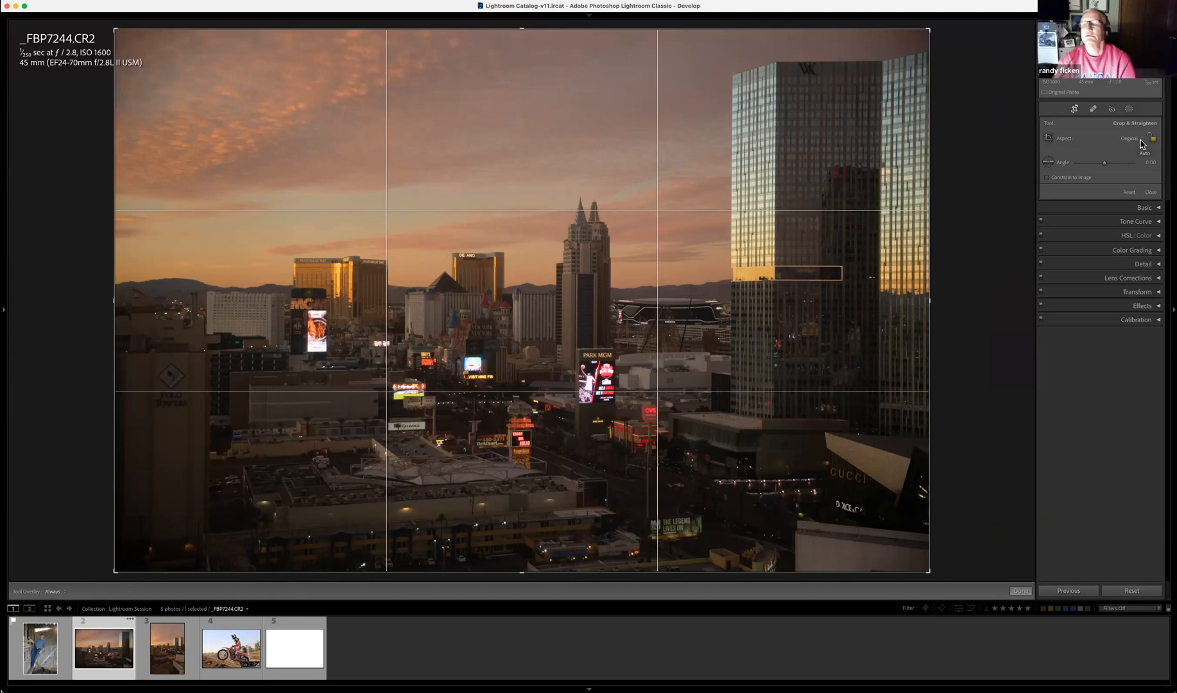
pyautogui.moveTo(932, 300)
pyautogui.mouseDown()
pyautogui.moveTo(862, 317)
pyautogui.moveTo(718, 315)
pyautogui.moveTo(946, 307)
pyautogui.mouseUp()
pyautogui.moveTo(568, 573)
pyautogui.mouseDown()
pyautogui.moveTo(571, 407)
pyautogui.moveTo(581, 581)
pyautogui.mouseUp()
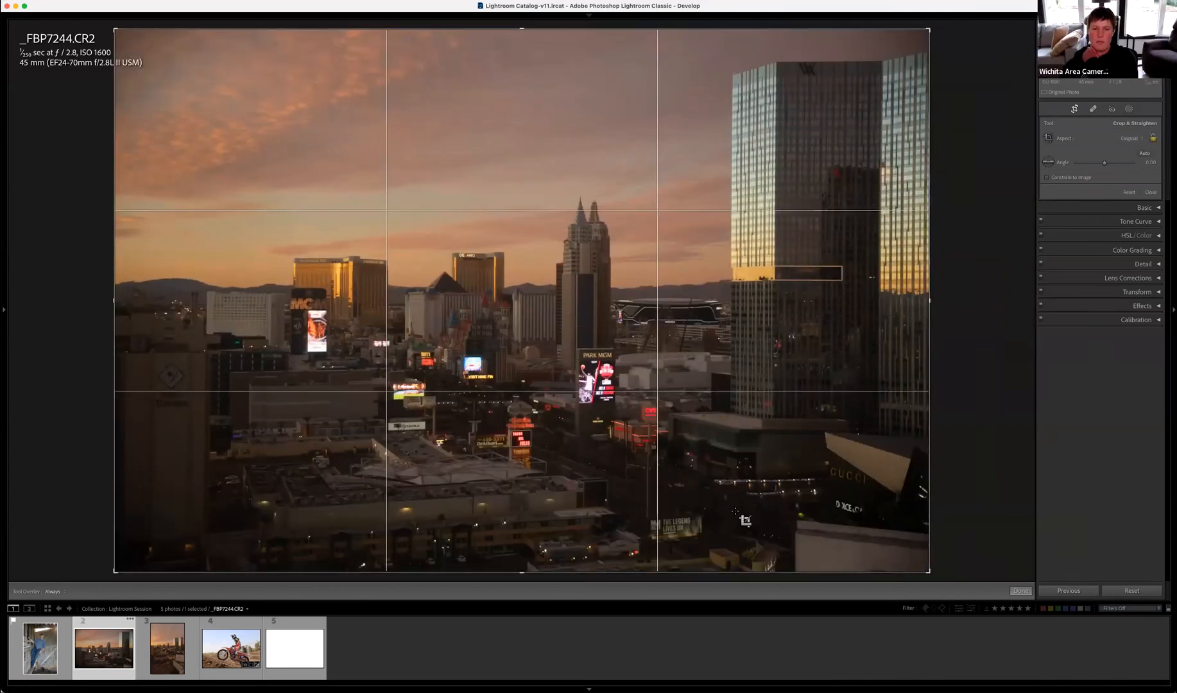
pyautogui.moveTo(680, 572)
pyautogui.mouseDown()
pyautogui.moveTo(682, 600)
pyautogui.moveTo(701, 575)
pyautogui.mouseUp()
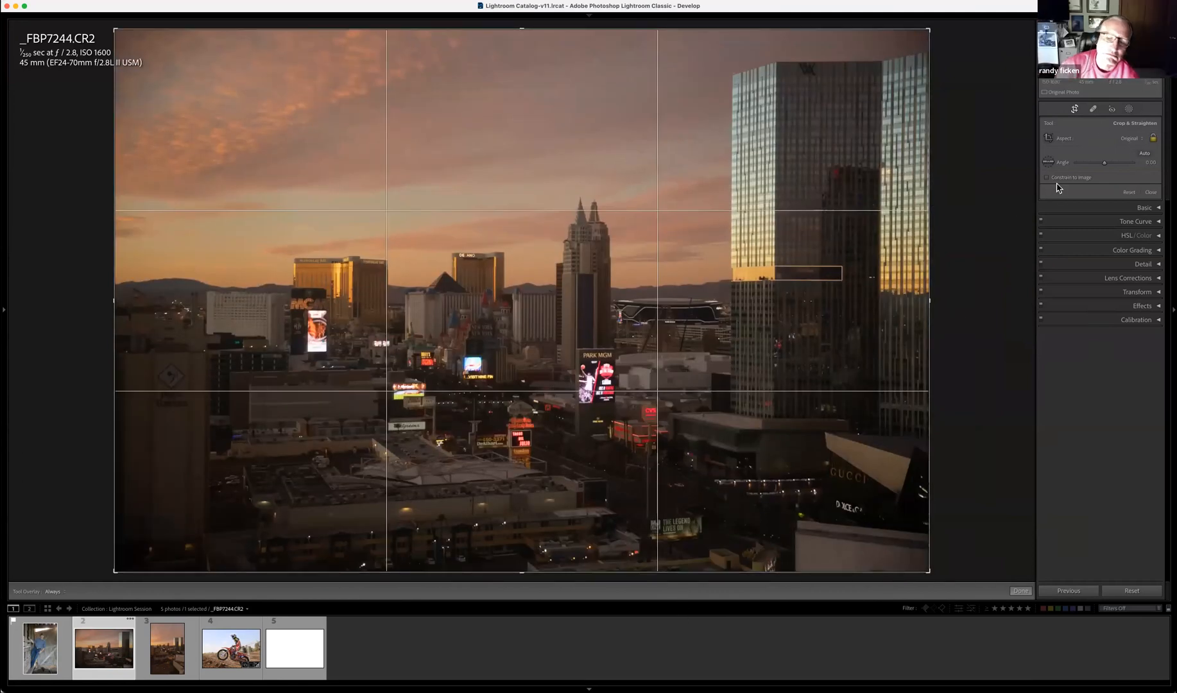
pyautogui.click(1076, 110)
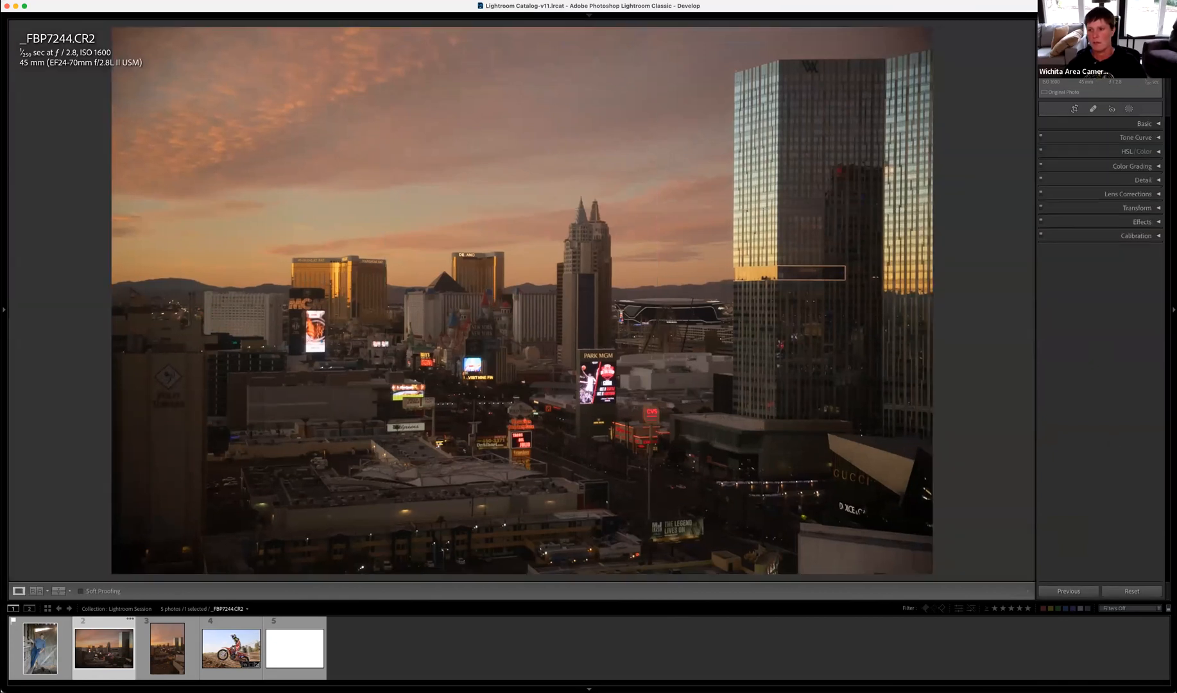
# Crop the skyline photo inward from its lower-right corner, cutting off part of the tall tower and foreground, and apply the crop
pyautogui.click(1076, 111)
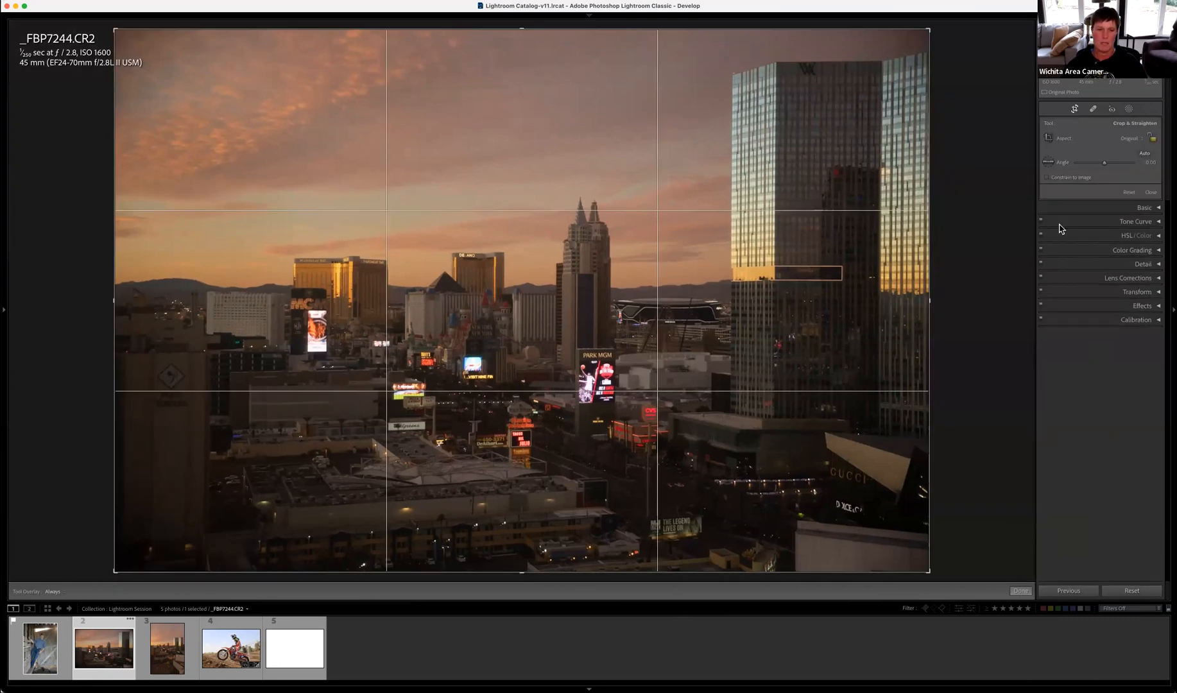
pyautogui.moveTo(934, 572); pyautogui.dragTo(883, 525)
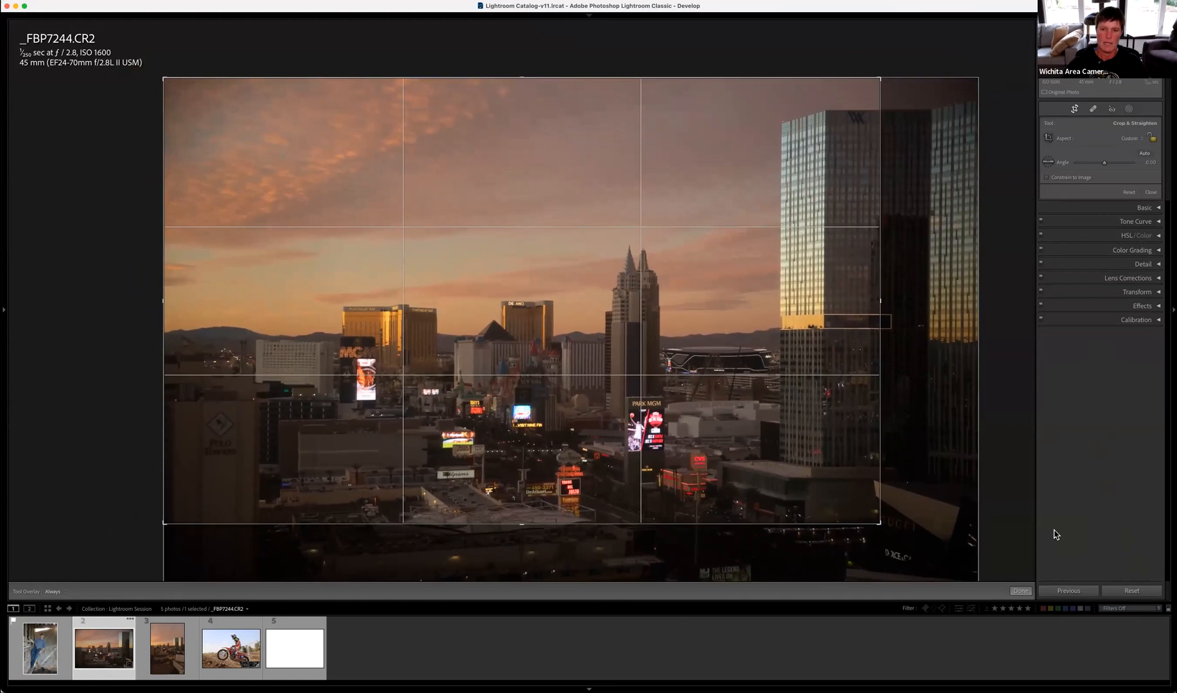
pyautogui.press('Return')
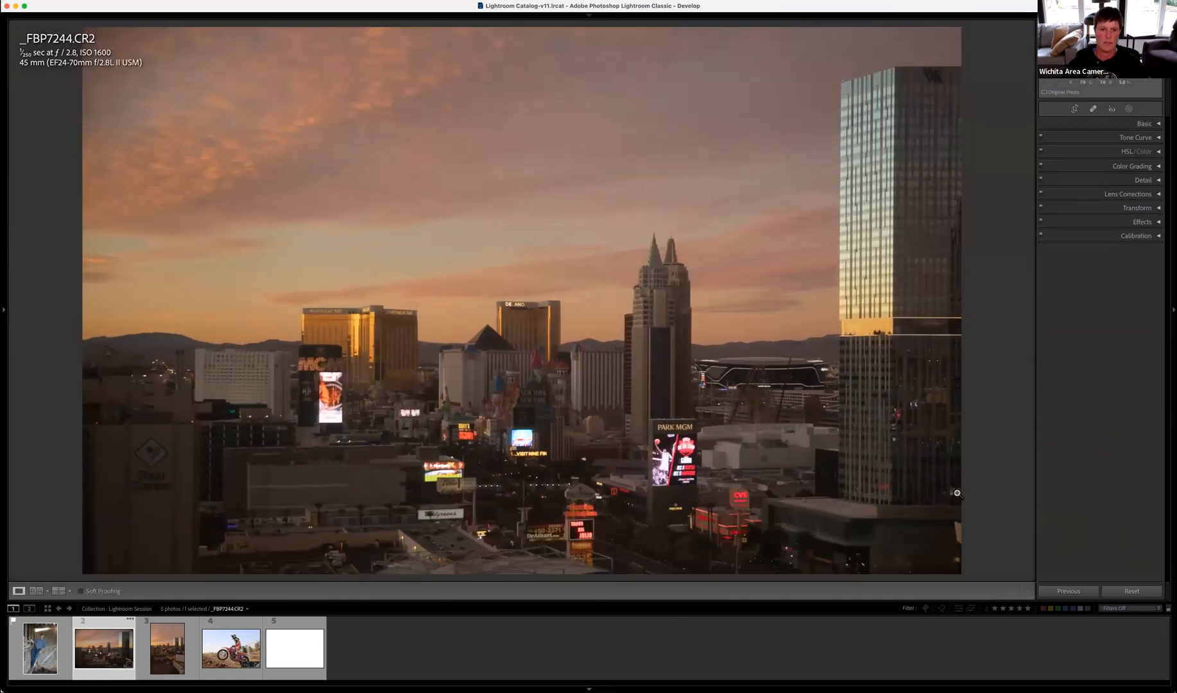
# Expand the existing crop to the photo's full width, and set its aspect ratio to 2 x 3 / 4 x 6
pyautogui.click(1075, 111)
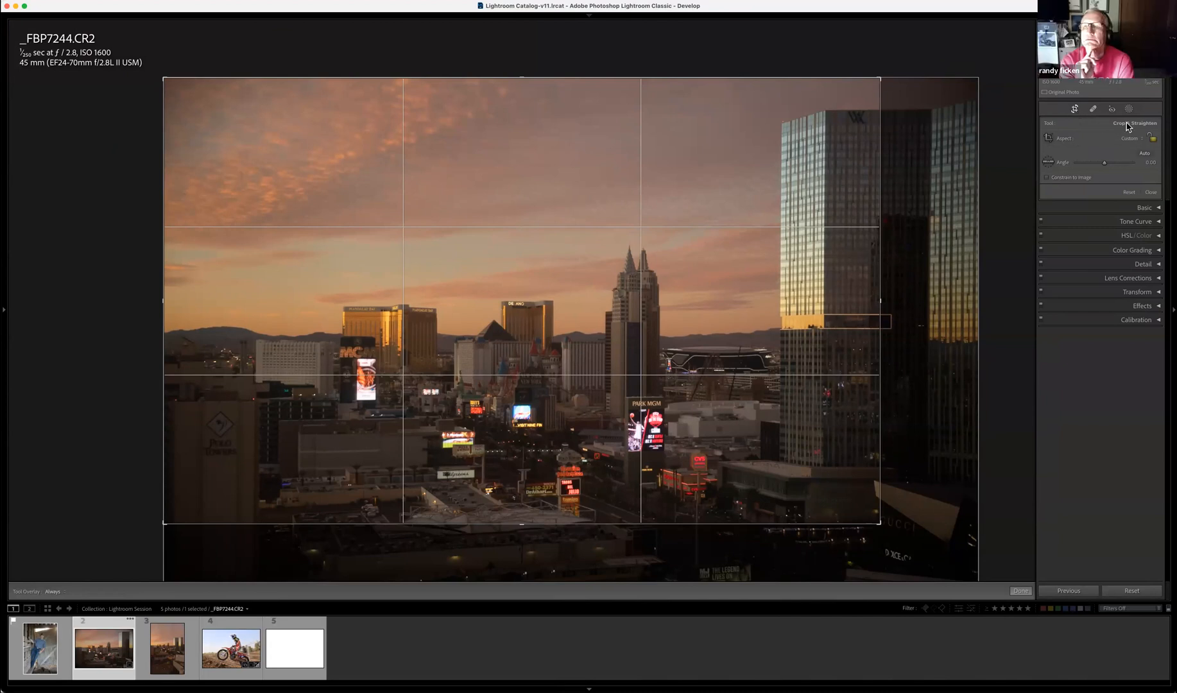
pyautogui.moveTo(880, 524); pyautogui.dragTo(920, 493)
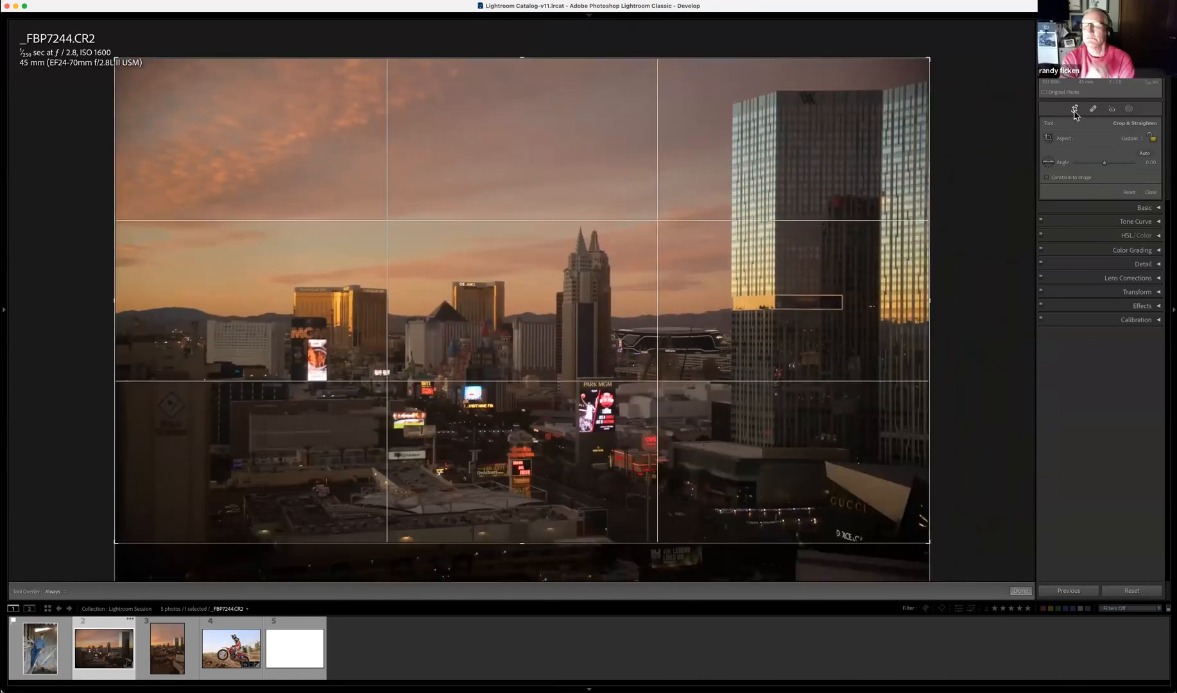
pyautogui.click(1152, 139)
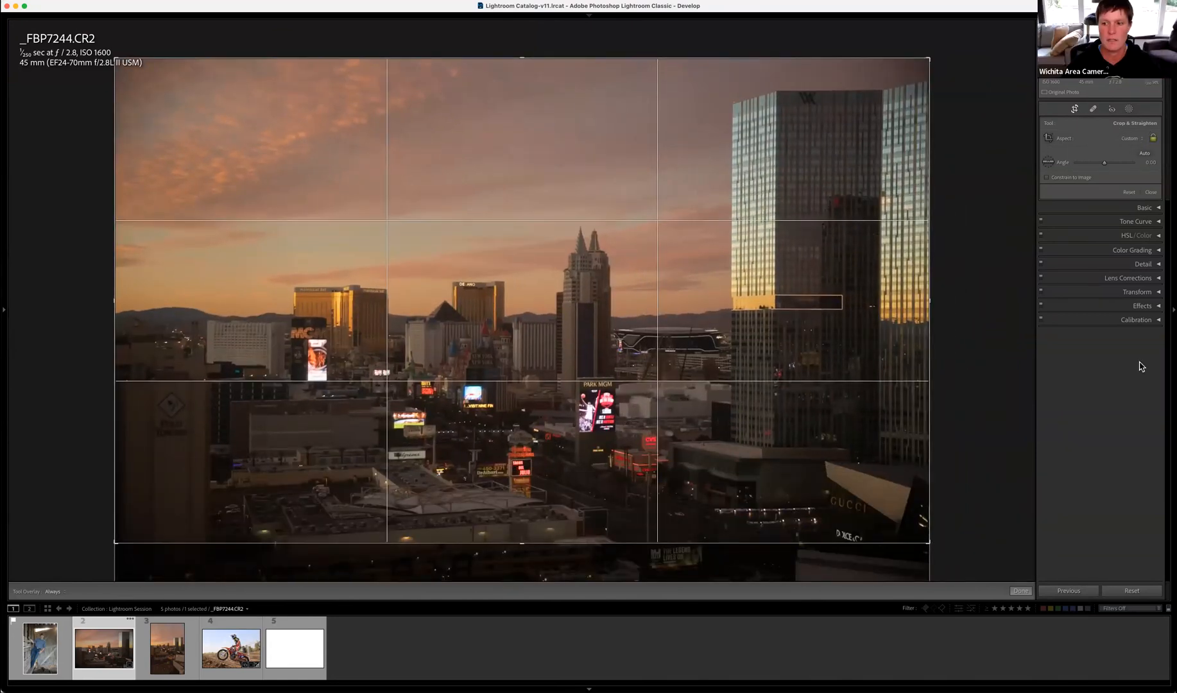
pyautogui.click(1090, 140)
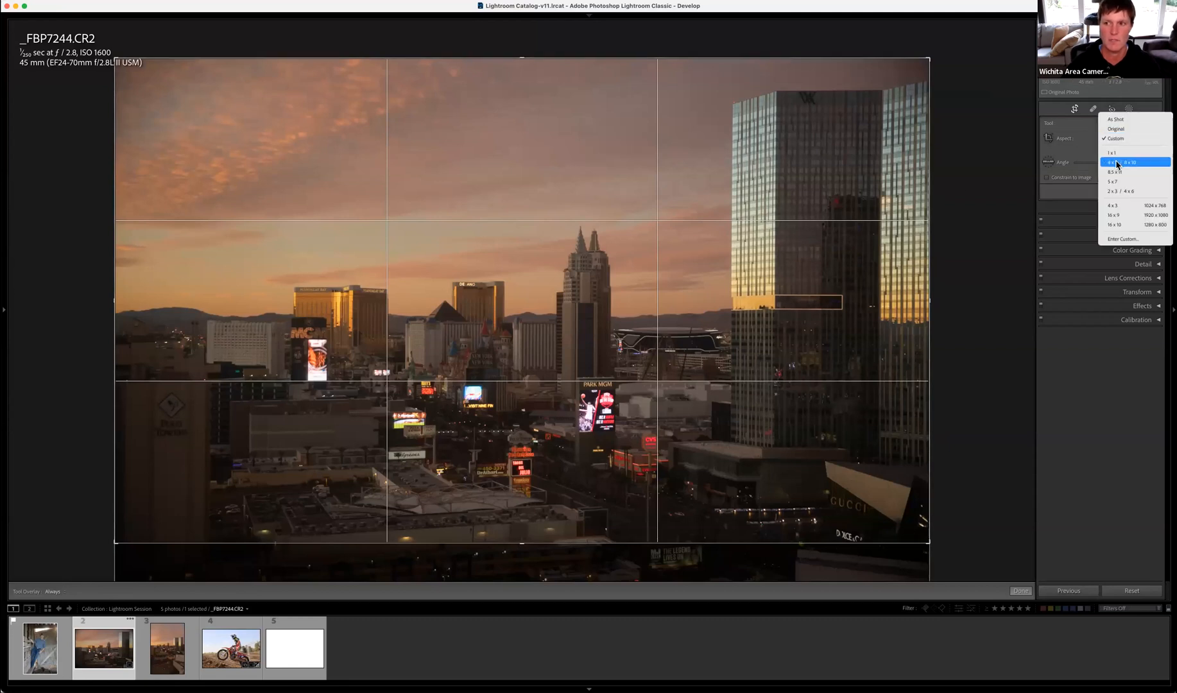
pyautogui.click(1115, 191)
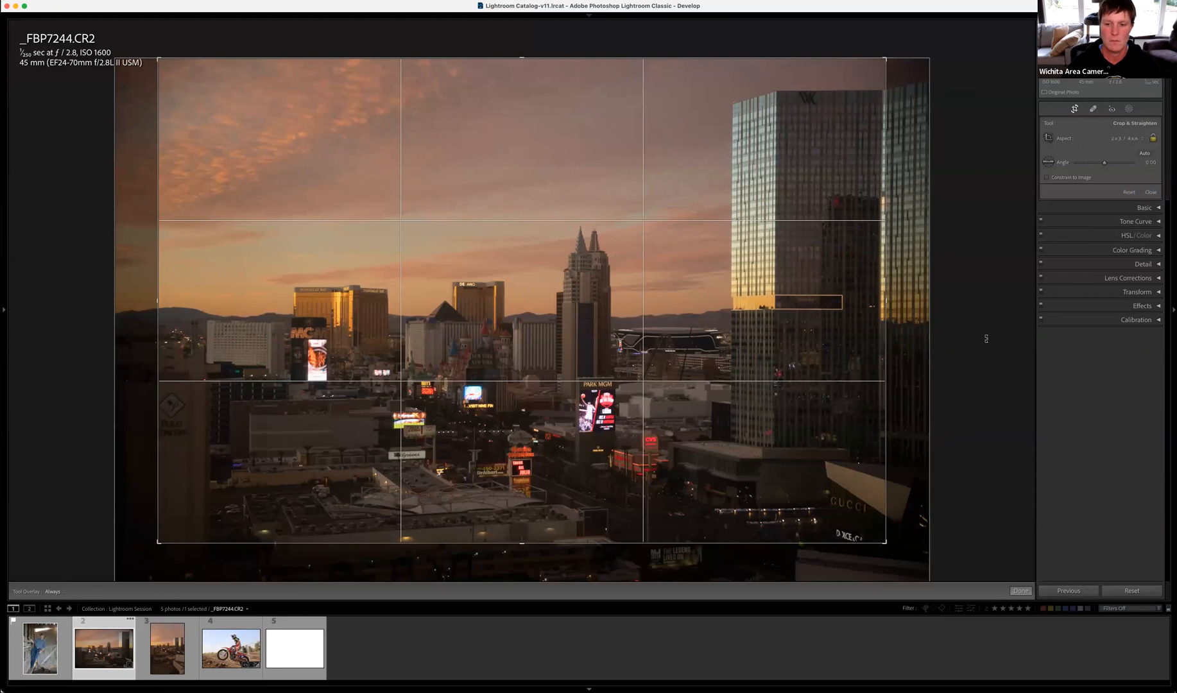
# Enlarge the crop frame, set its aspect ratio to As Shot to cover the whole photo, apply it and reopen the Crop tool
pyautogui.moveTo(929, 544); pyautogui.dragTo(930, 561)
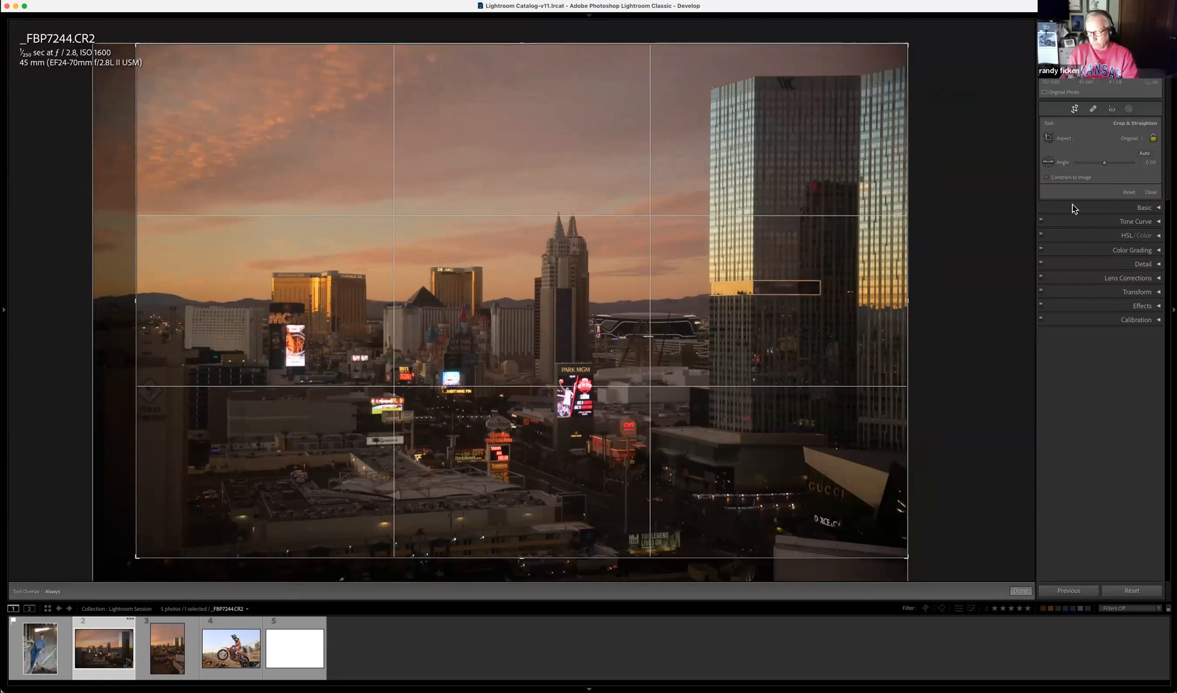
pyautogui.click(1130, 139)
pyautogui.click(1110, 126)
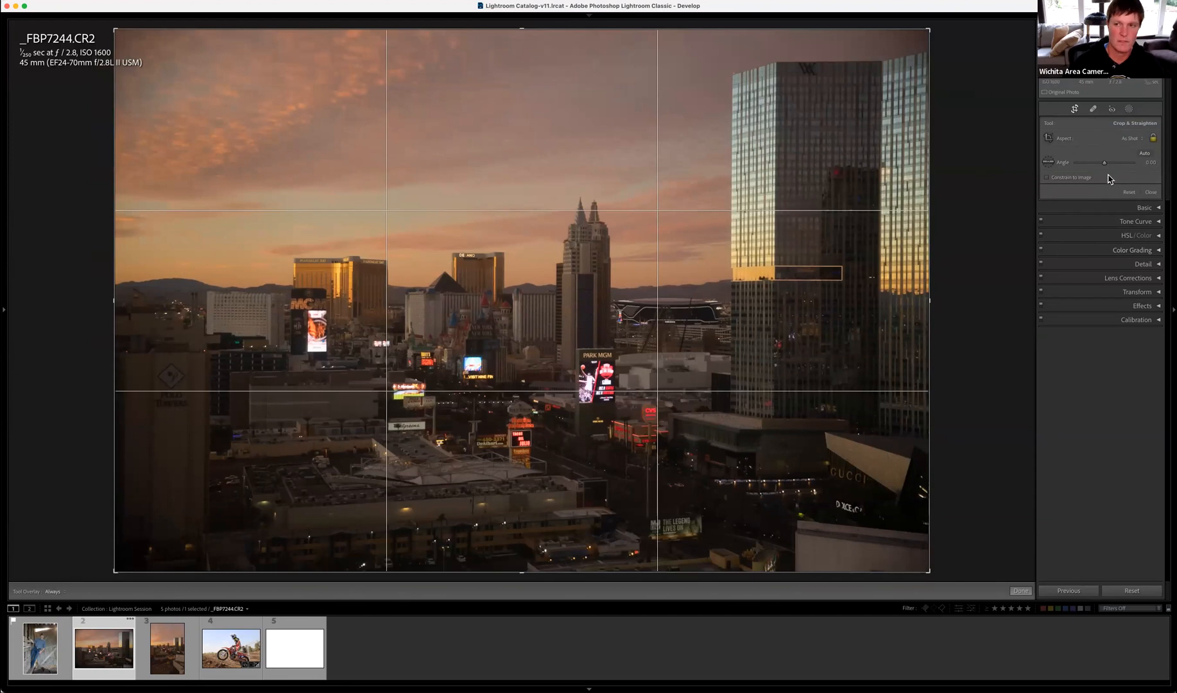
pyautogui.click(1076, 109)
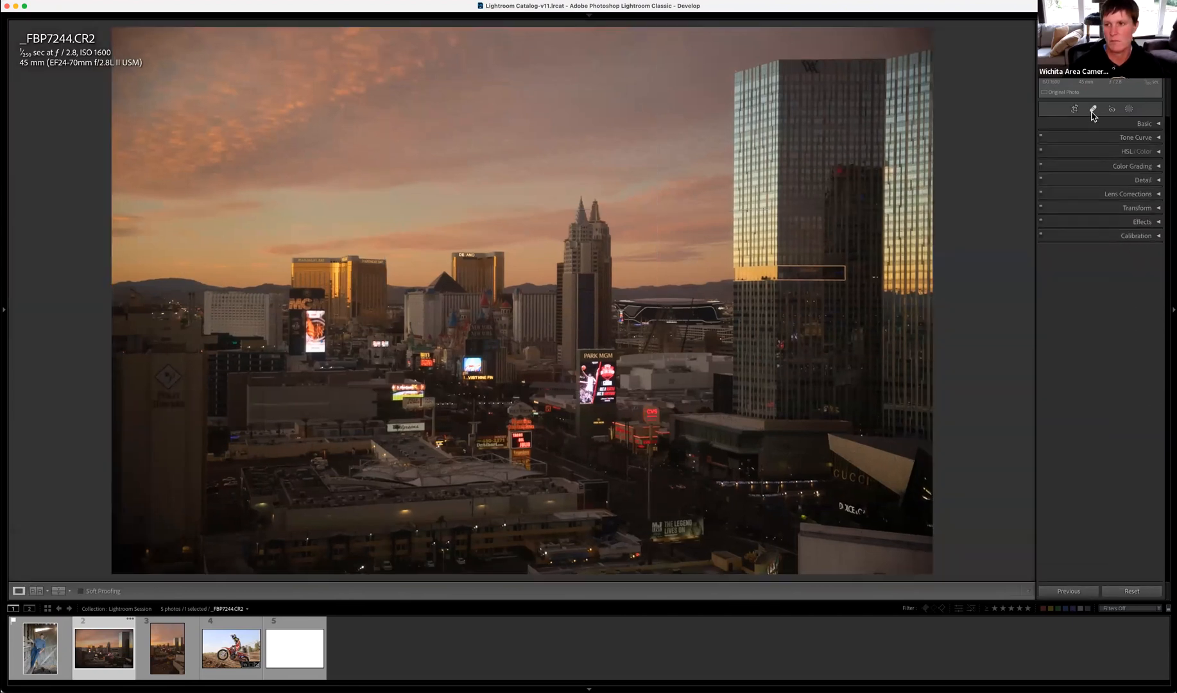
pyautogui.click(1076, 111)
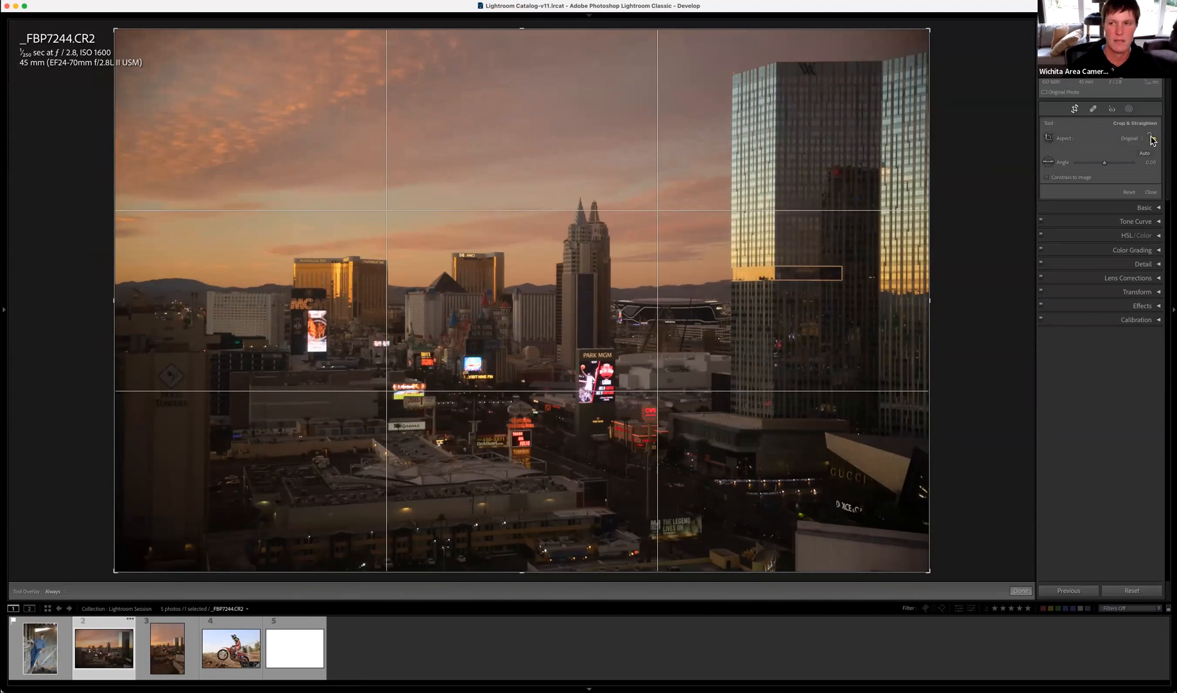
# Toggle the aspect ratio lock, crop the skyline photo inward from its lower-right corner, and keep the aspect ratio at As Shot
pyautogui.click(1153, 139)
pyautogui.moveTo(937, 570); pyautogui.dragTo(877, 526)
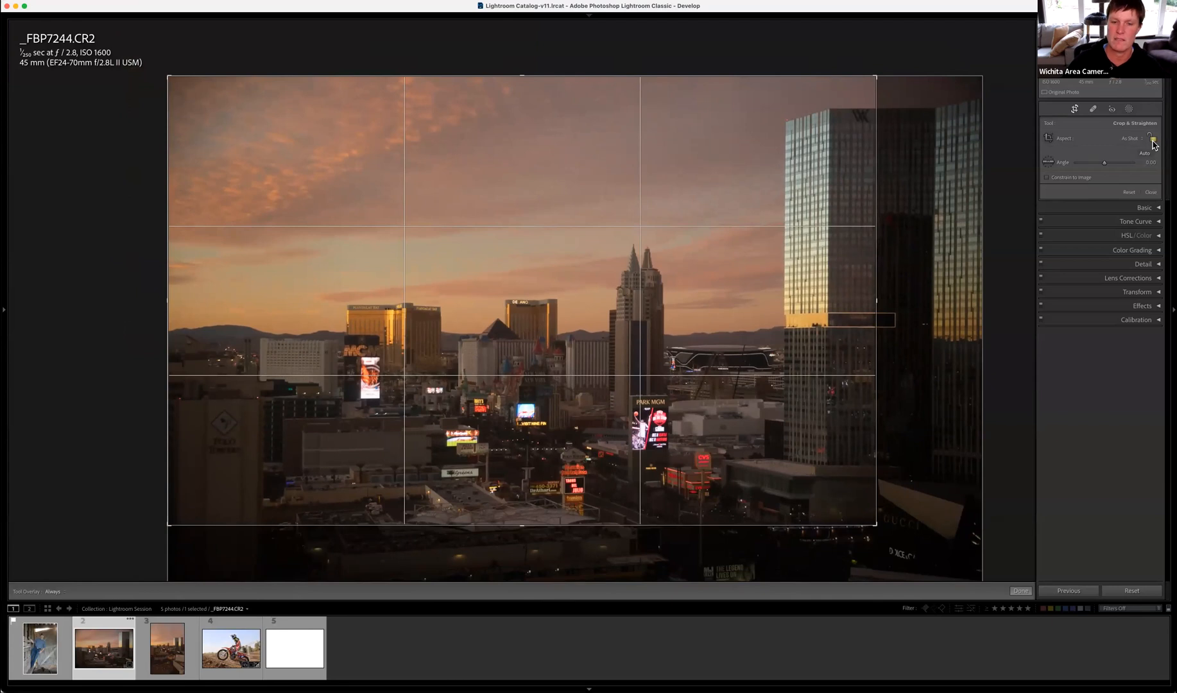
pyautogui.click(1079, 142)
pyautogui.click(1108, 147)
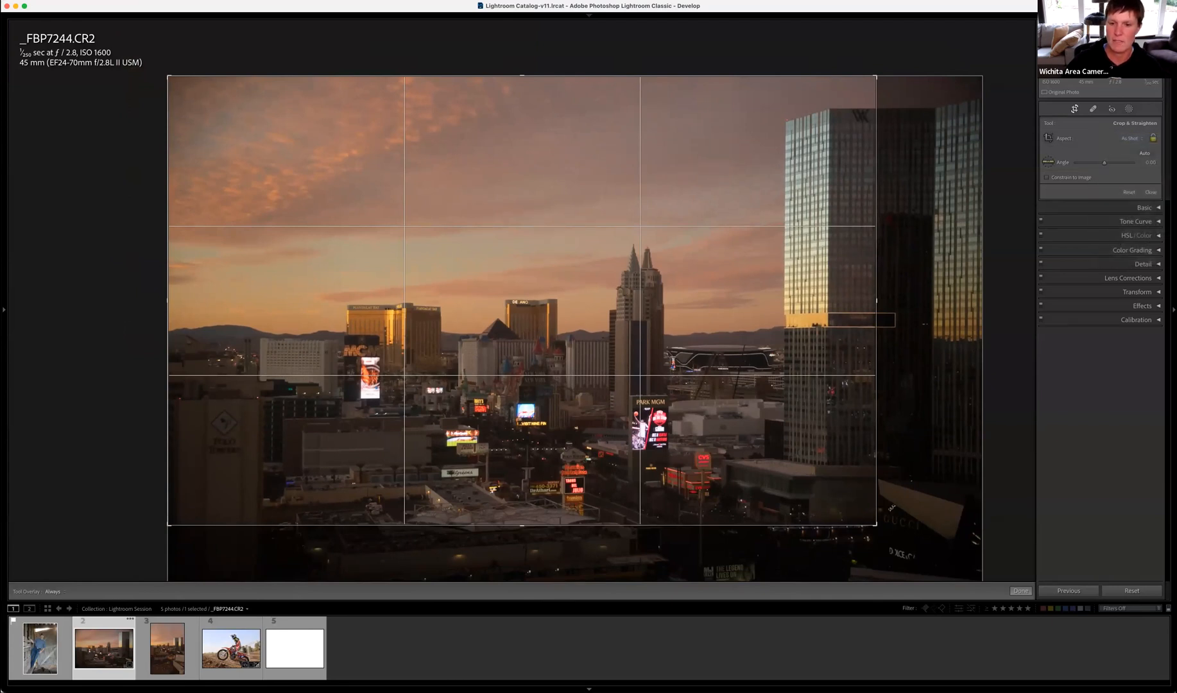
# Expand the crop to the photo's full width, shift the photo upward within the frame, and apply the crop
pyautogui.moveTo(881, 526); pyautogui.dragTo(954, 574)
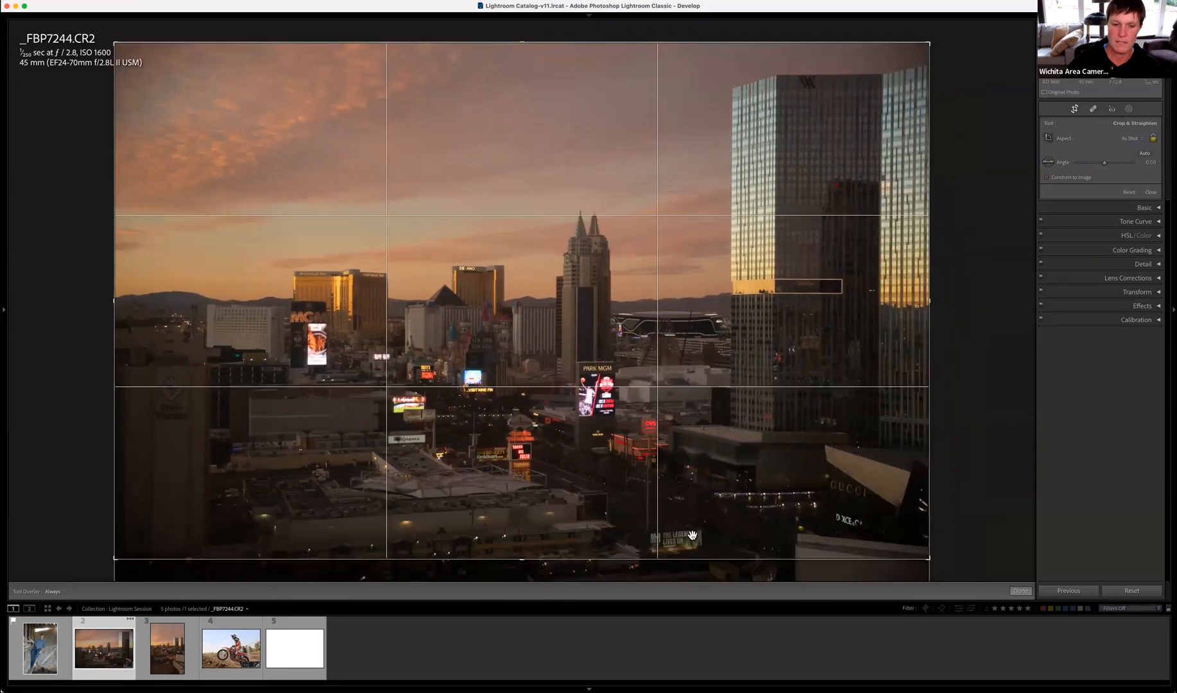
pyautogui.moveTo(658, 558); pyautogui.dragTo(657, 536)
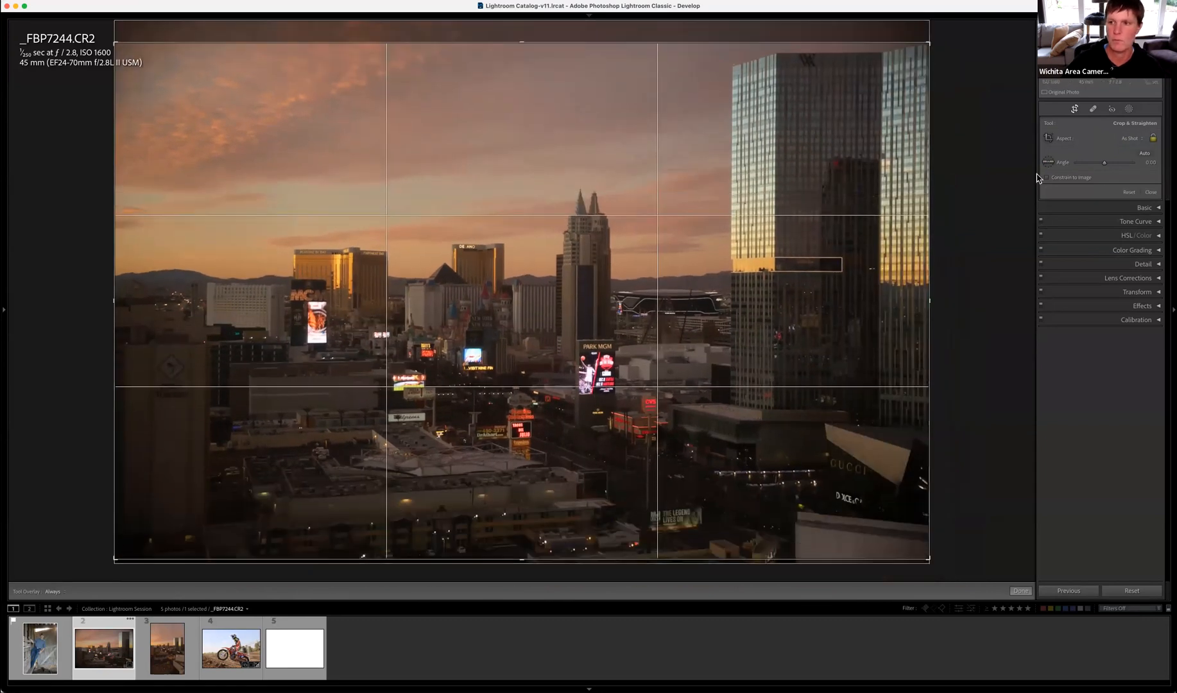
pyautogui.press('Return')
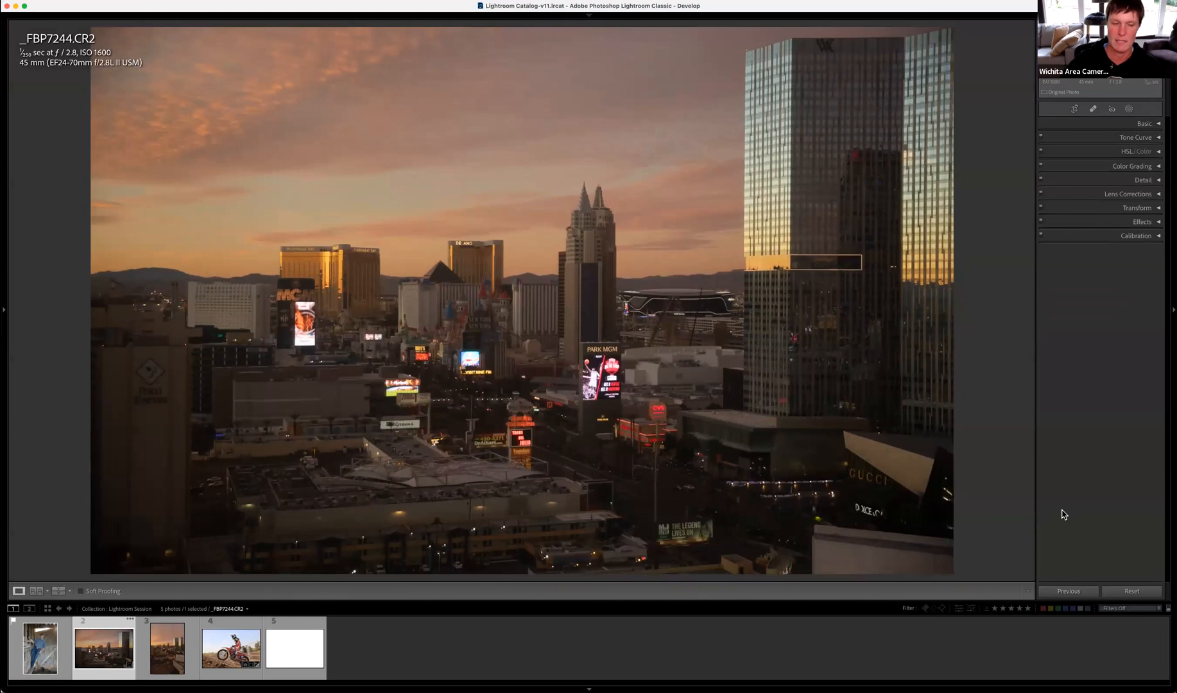
# Reopen the crop and look over the available aspect ratio presets, keeping As Shot
pyautogui.click(1075, 110)
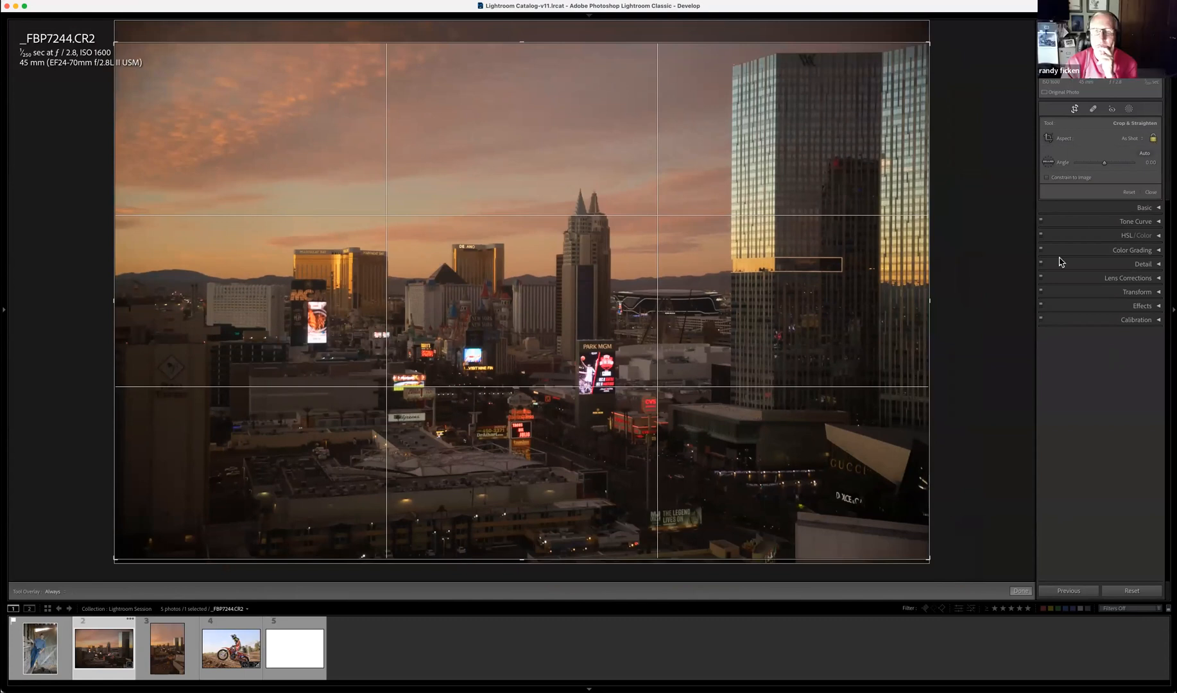
pyautogui.click(1089, 141)
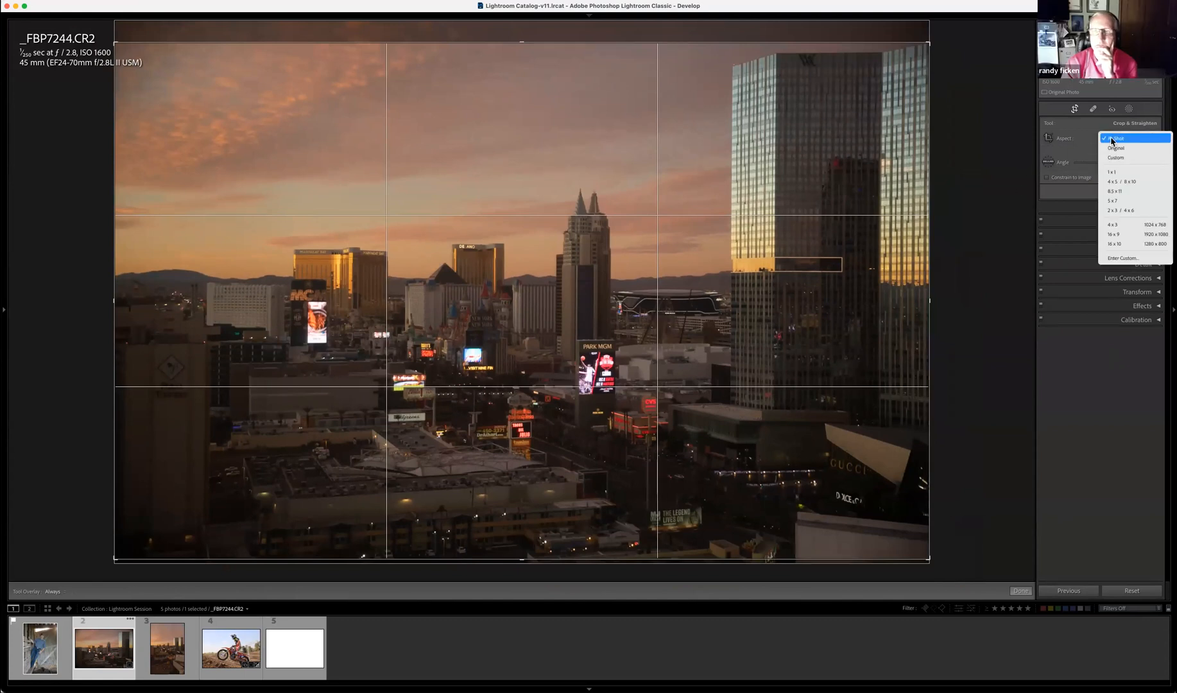
pyautogui.click(1113, 141)
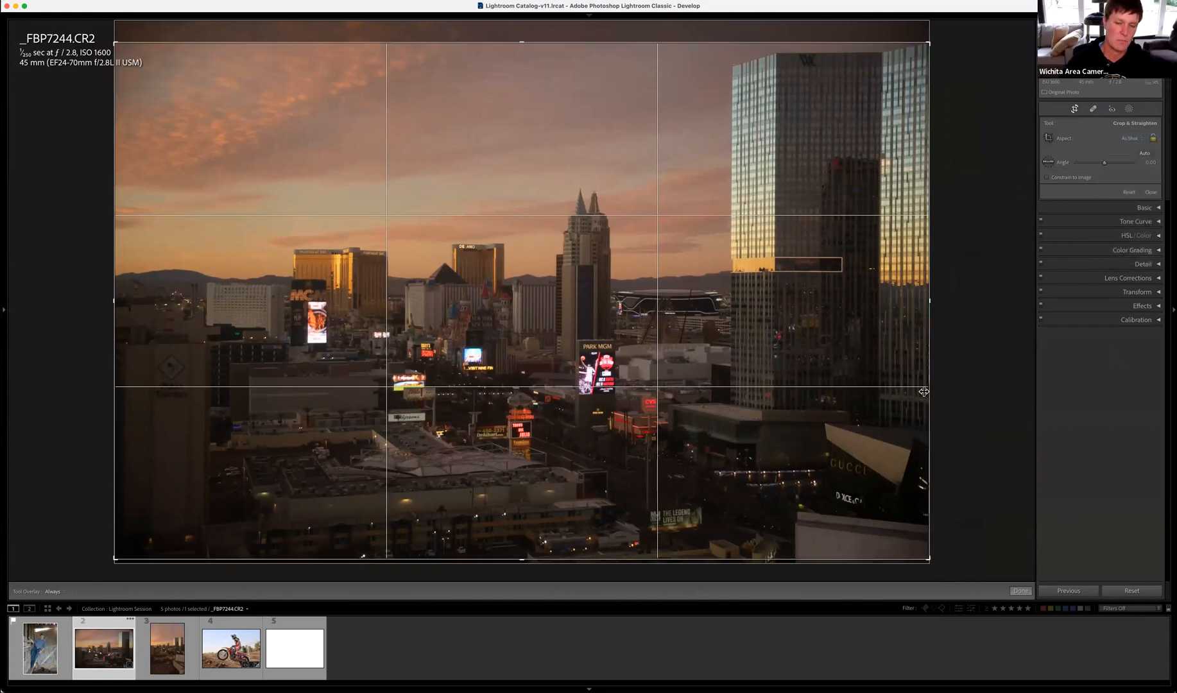
pyautogui.click(1076, 110)
pyautogui.click(1077, 111)
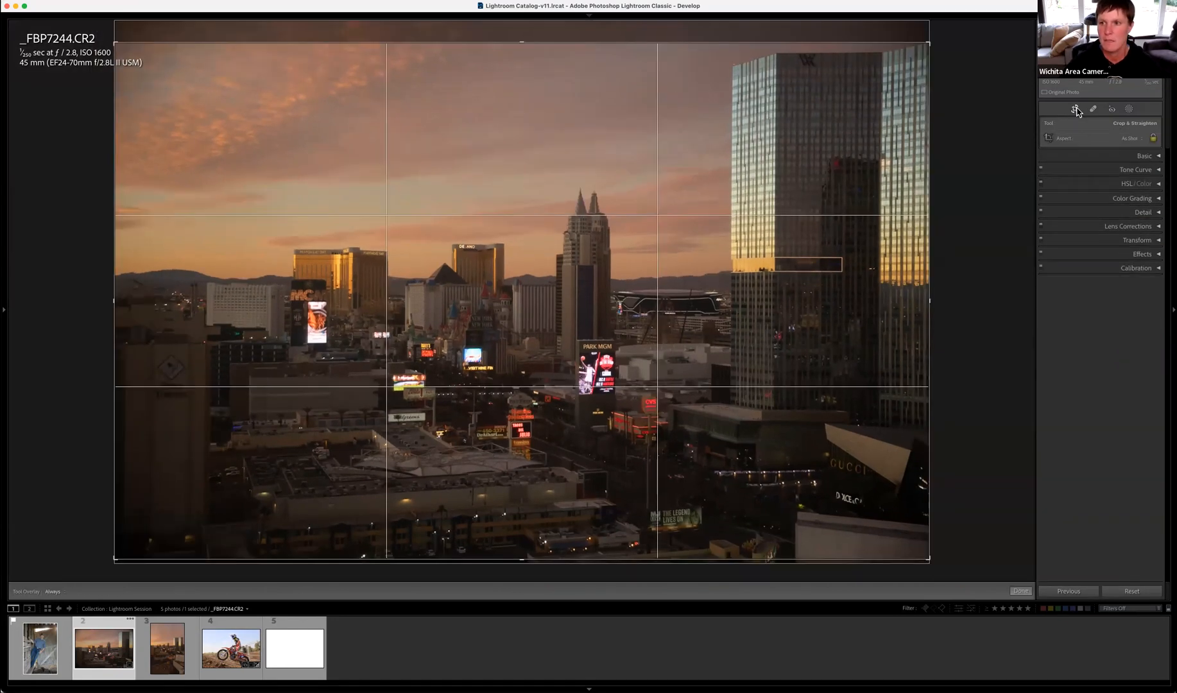
pyautogui.click(1082, 137)
pyautogui.click(1106, 138)
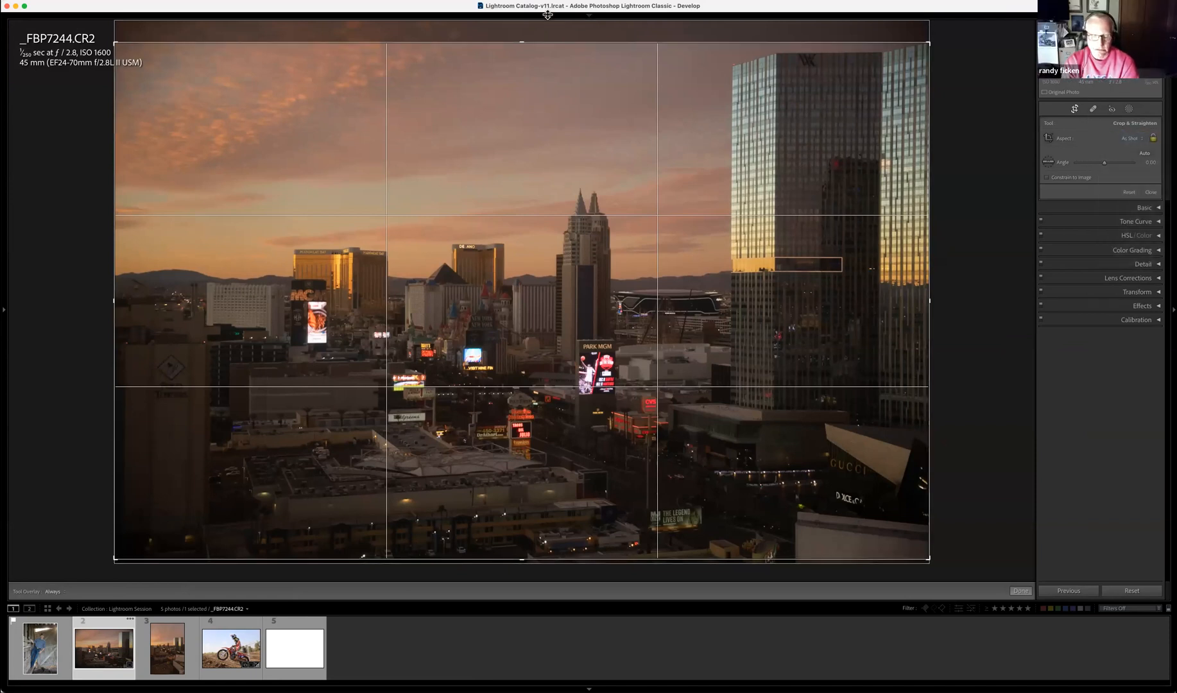
# Try the 2 x 3 / 4 x 6 aspect ratio, change it to Original for the full photo, and reopen the Crop tool
pyautogui.click(1085, 141)
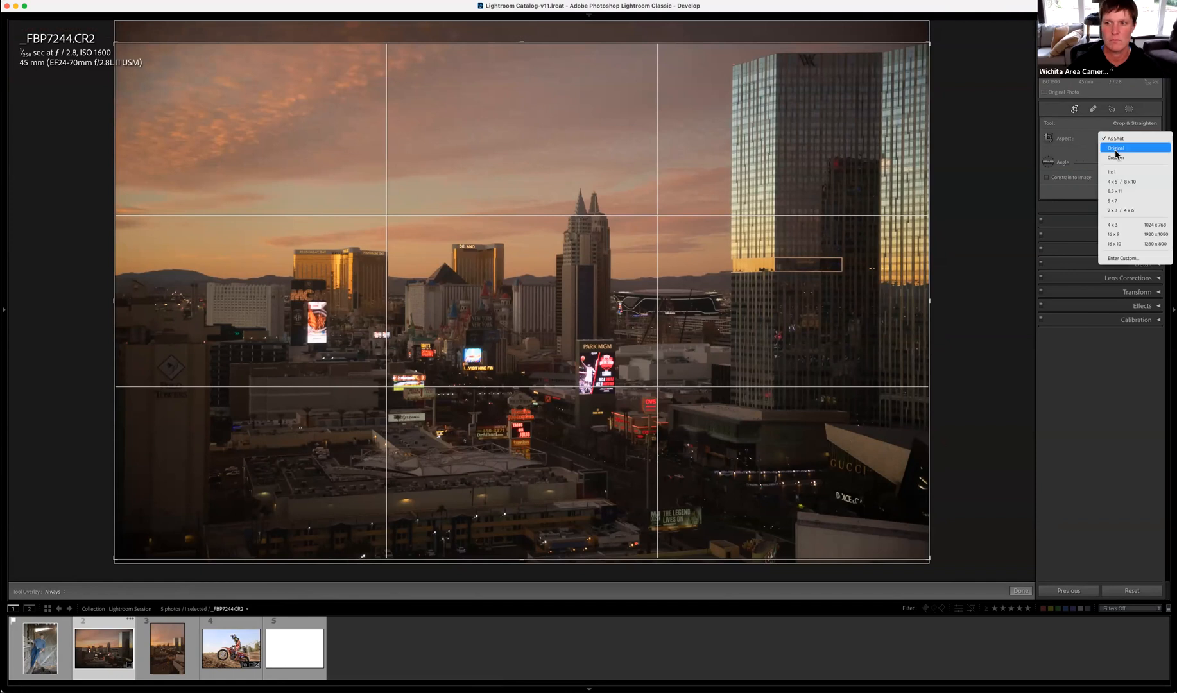
pyautogui.click(1120, 211)
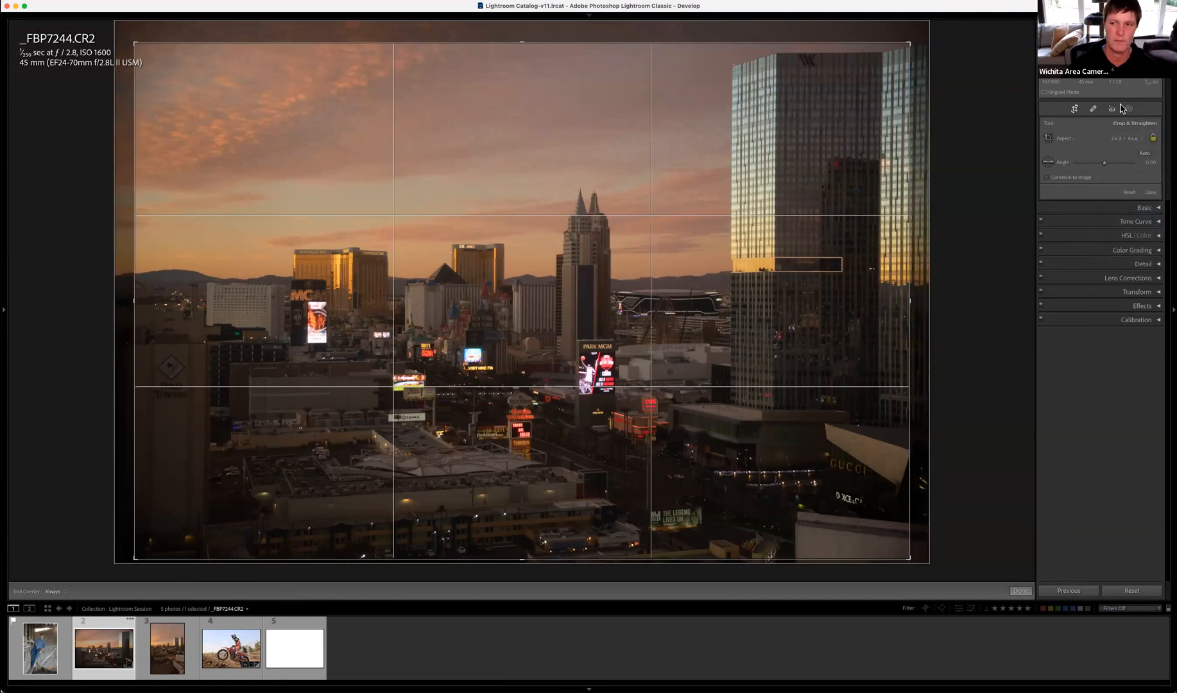
pyautogui.click(1093, 145)
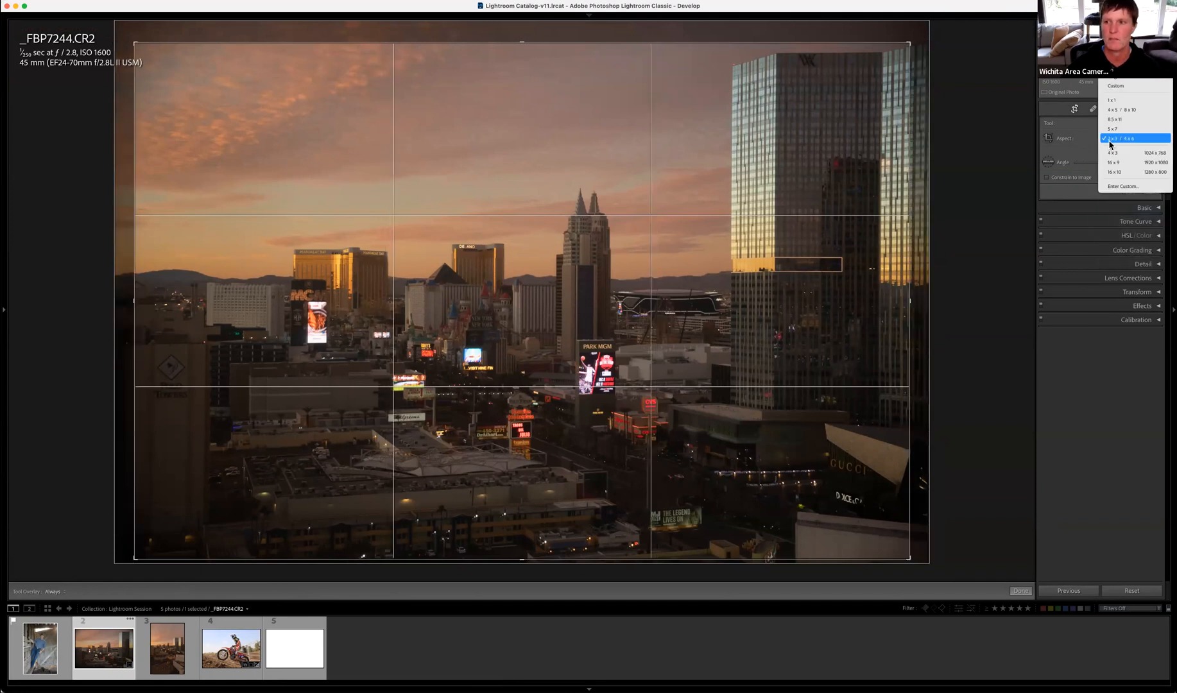
pyautogui.click(1122, 79)
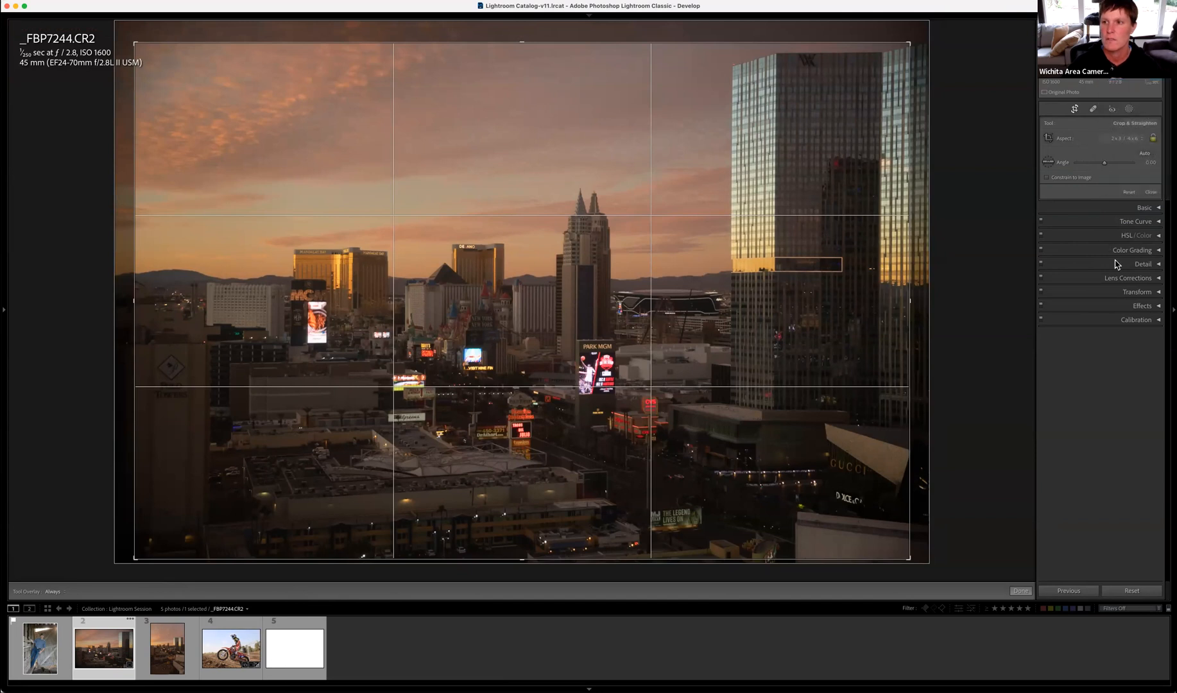
pyautogui.click(1075, 110)
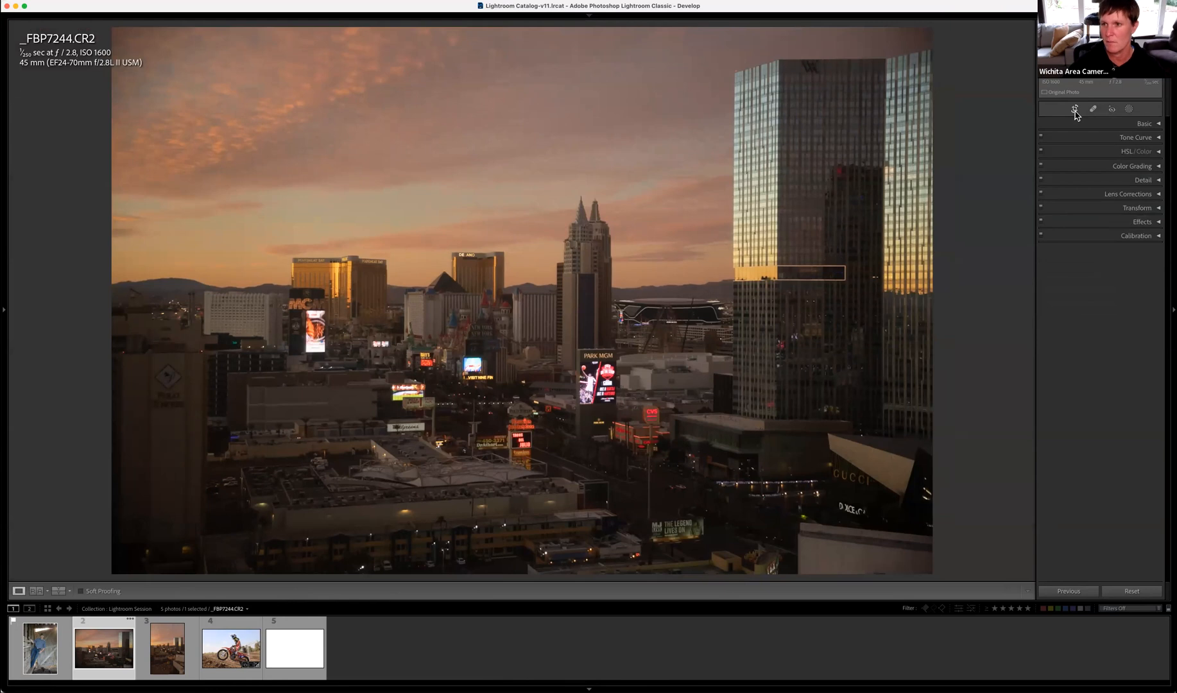
pyautogui.click(1075, 111)
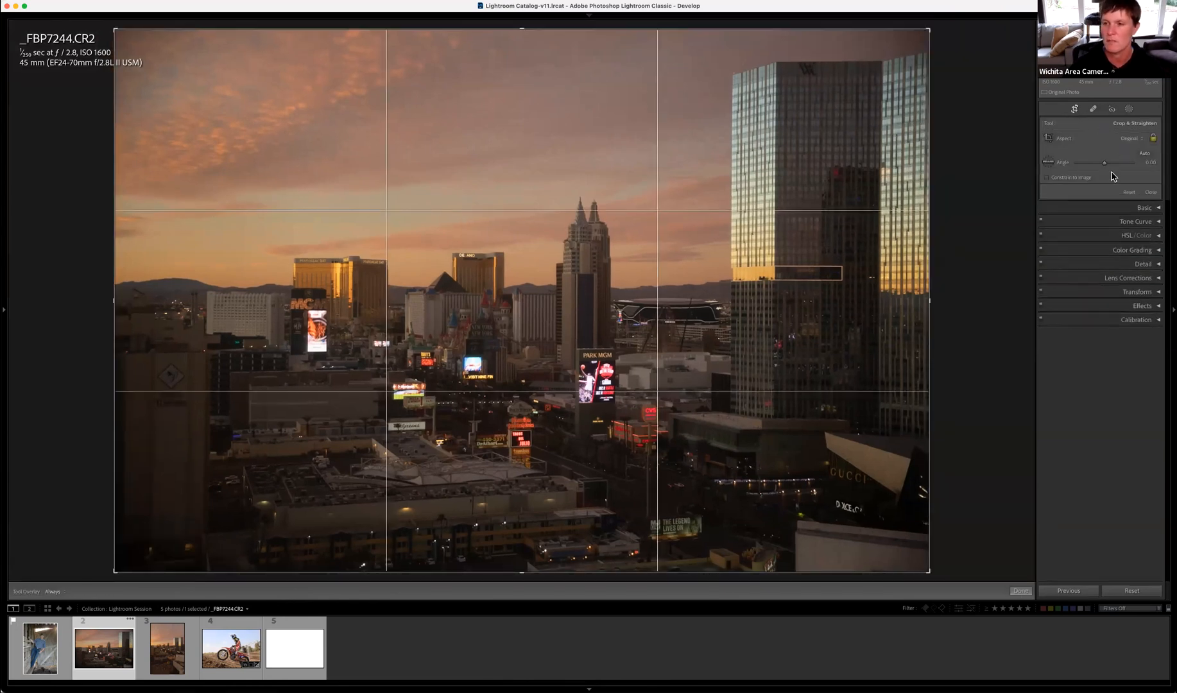
# Rotate the photo to an angle of about 2.08 and turn on Constrain to Image
pyautogui.click(1047, 179)
pyautogui.moveTo(1105, 163)
pyautogui.mouseDown()
pyautogui.moveTo(1080, 173)
pyautogui.moveTo(1116, 171)
pyautogui.mouseUp()
pyautogui.click(1049, 178)
pyautogui.click(1059, 178)
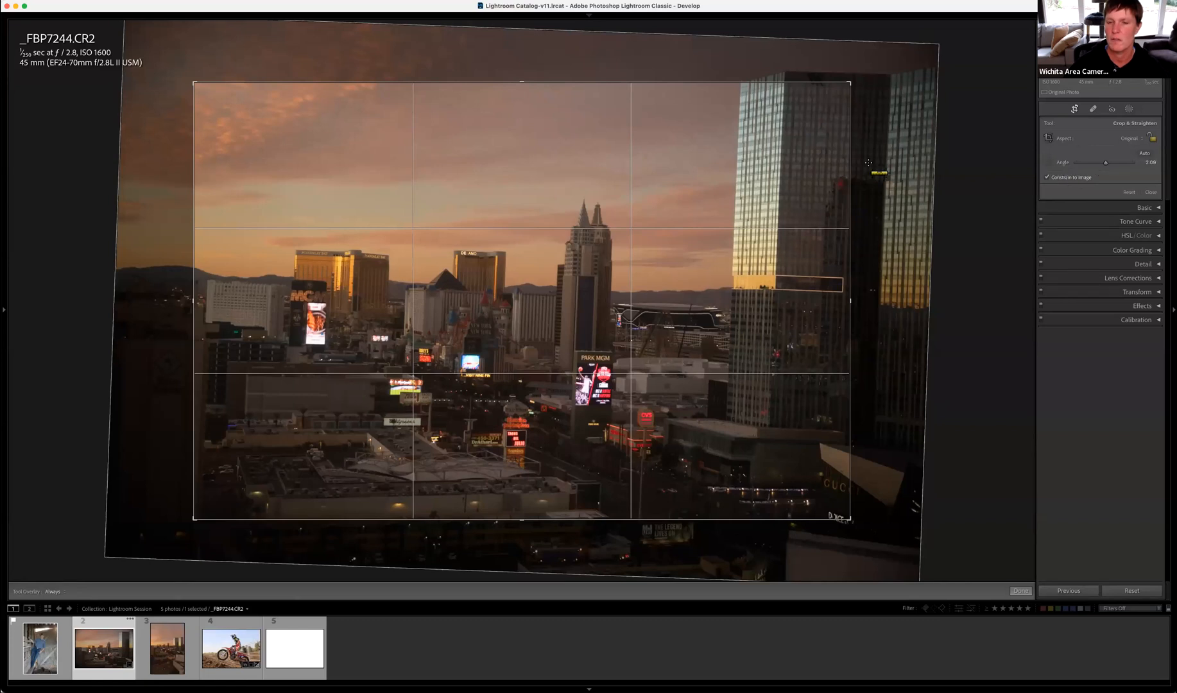
# Straighten the photo with a line drawn along the skyline from the white building to the tall tower, and turn off Constrain to Image
pyautogui.click(254, 299)
pyautogui.moveTo(223, 298); pyautogui.dragTo(782, 313)
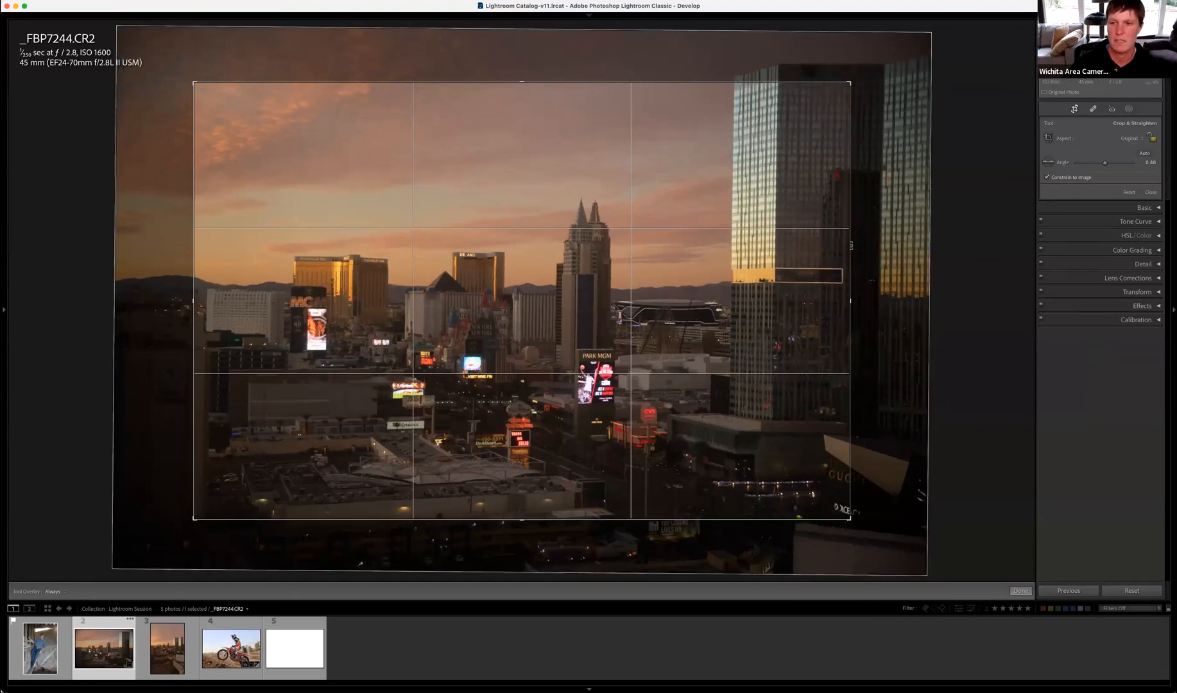
pyautogui.click(1048, 177)
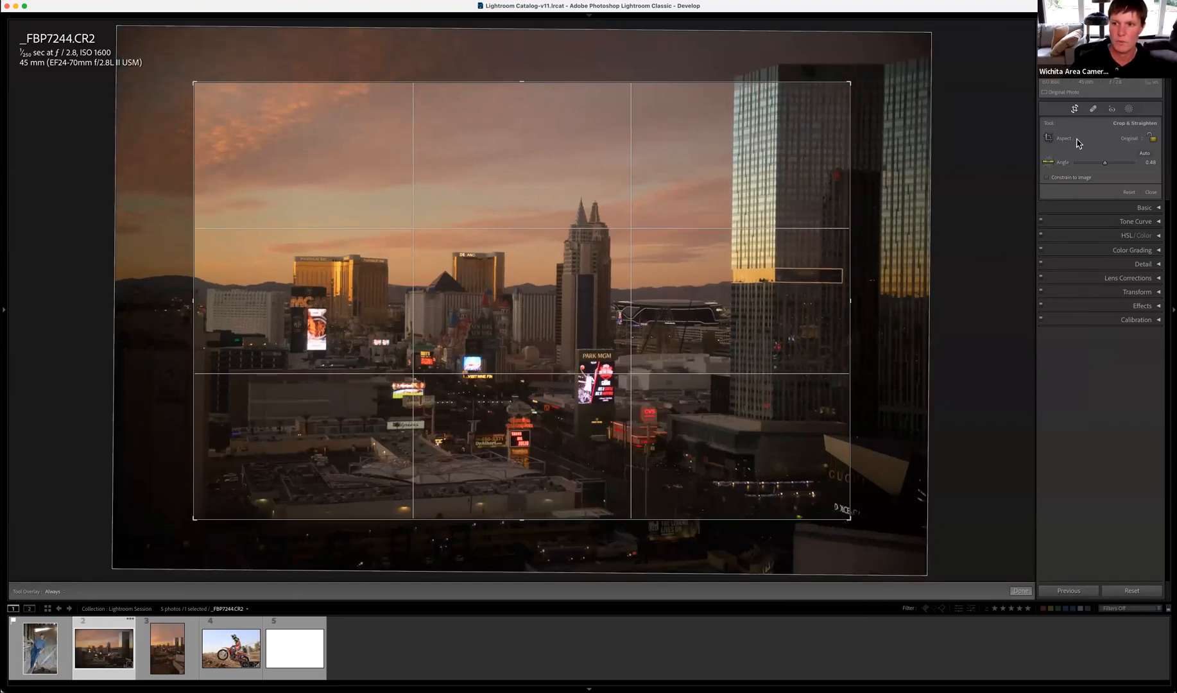
# Switch the crop's aspect ratio to As Shot and back to Original, enlarging the frame to nearly the whole photo
pyautogui.click(1091, 139)
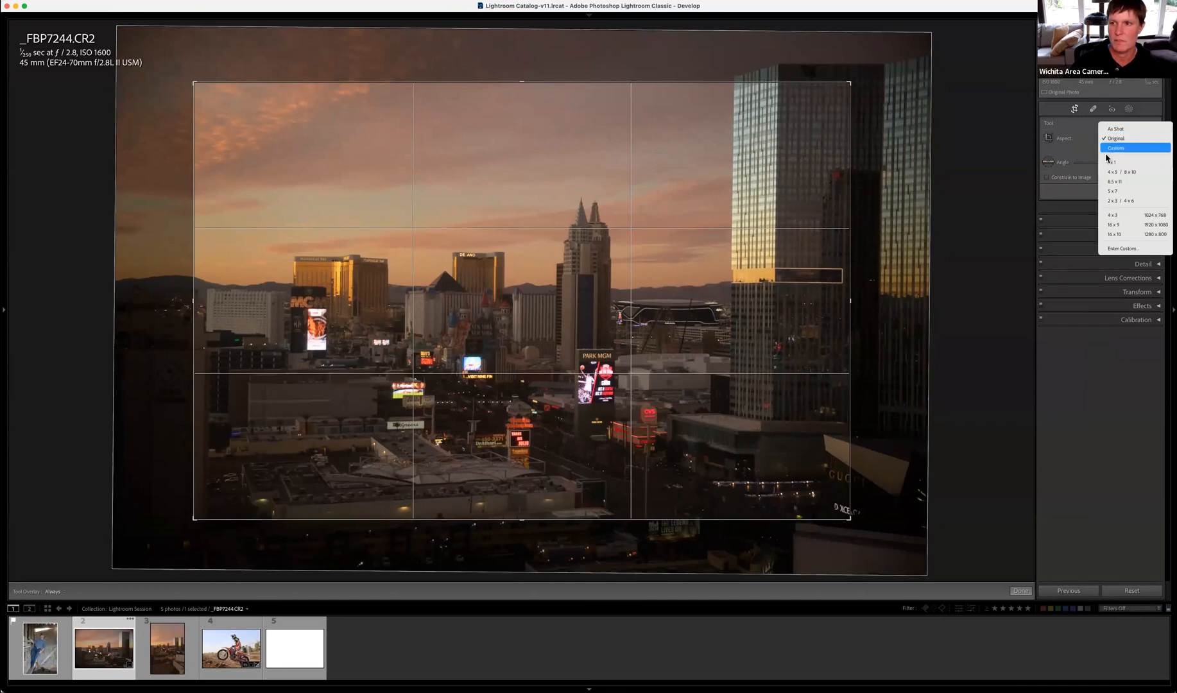
pyautogui.click(1115, 140)
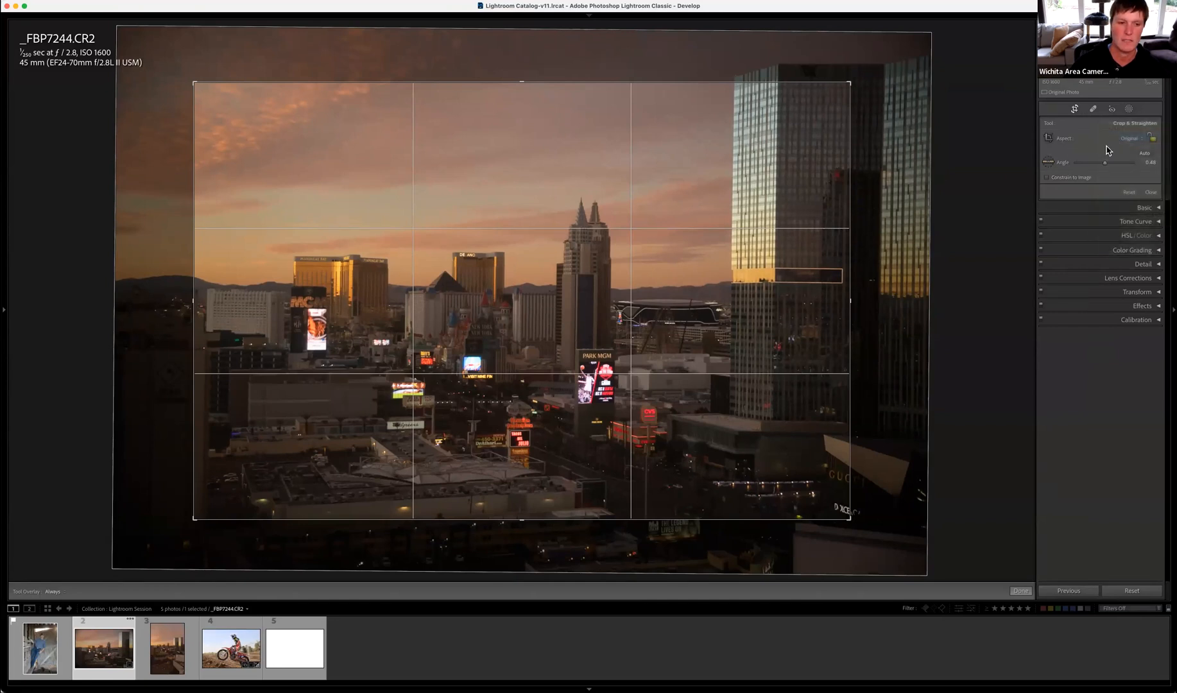
pyautogui.click(1091, 139)
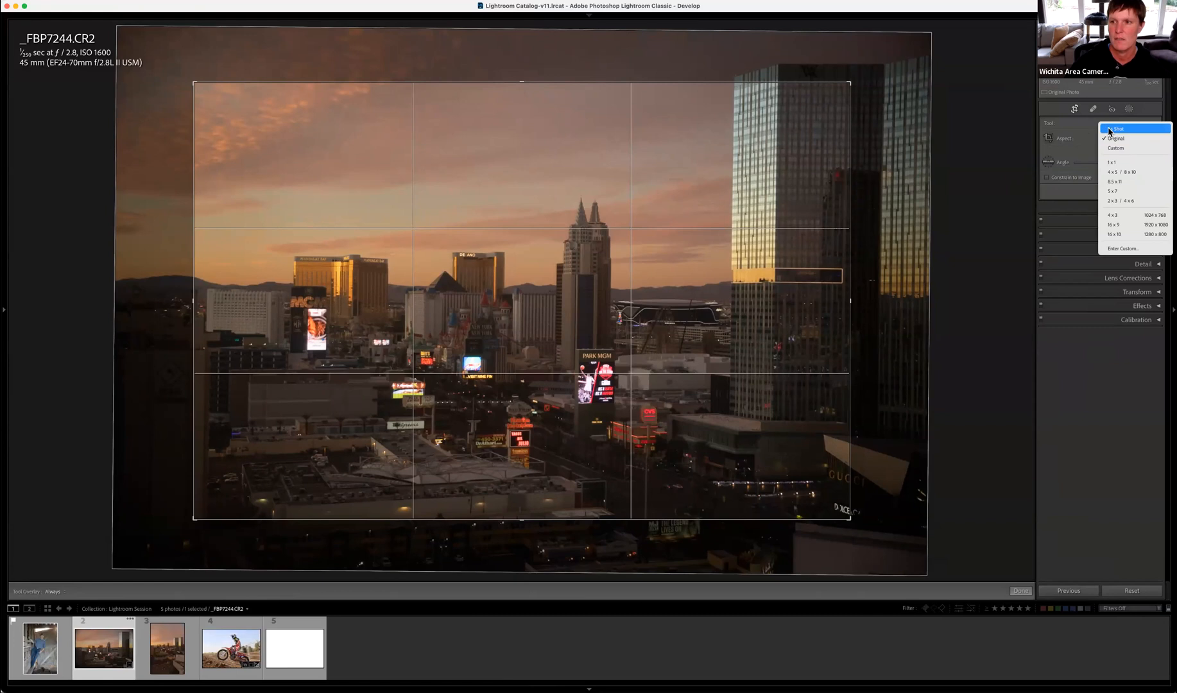
pyautogui.click(1116, 133)
pyautogui.click(1091, 139)
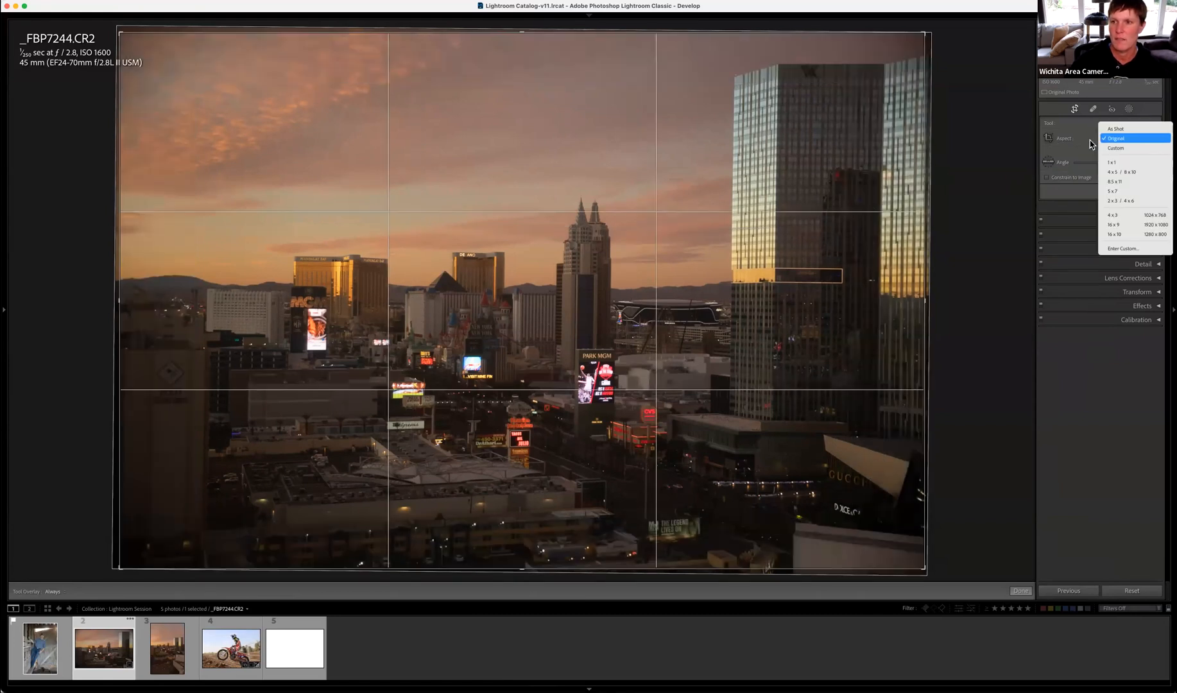
pyautogui.click(1116, 139)
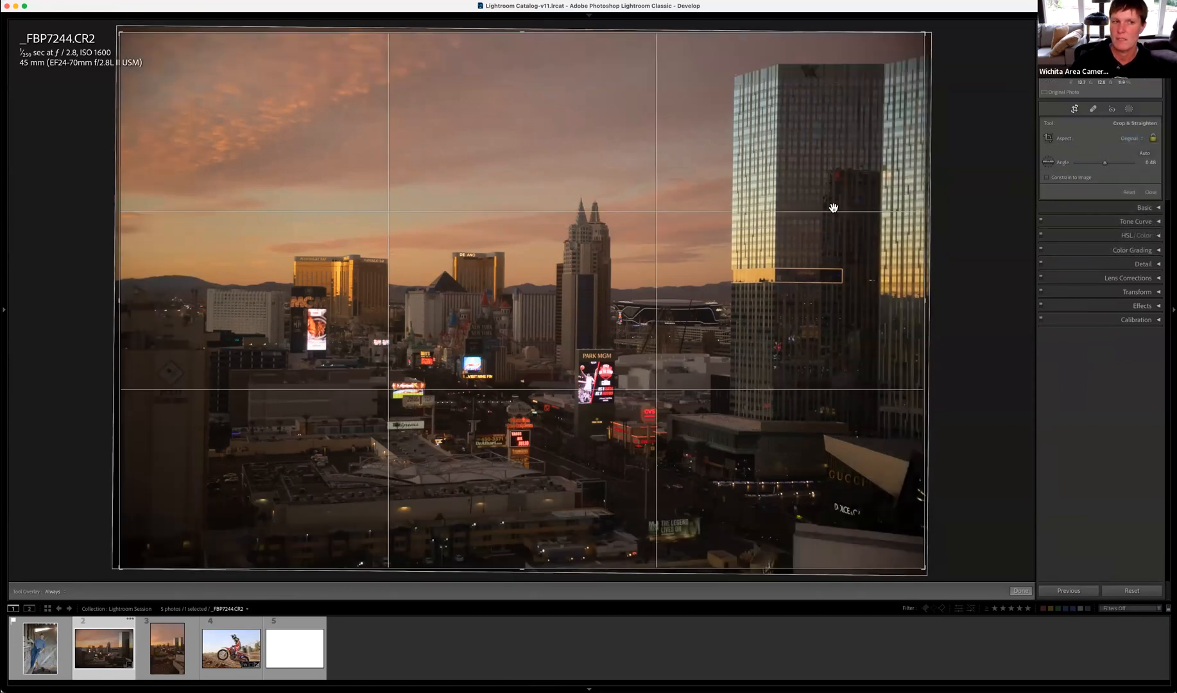
# Rotate the photo slightly by hand in both directions within the crop frame
pyautogui.moveTo(962, 208); pyautogui.dragTo(966, 208)
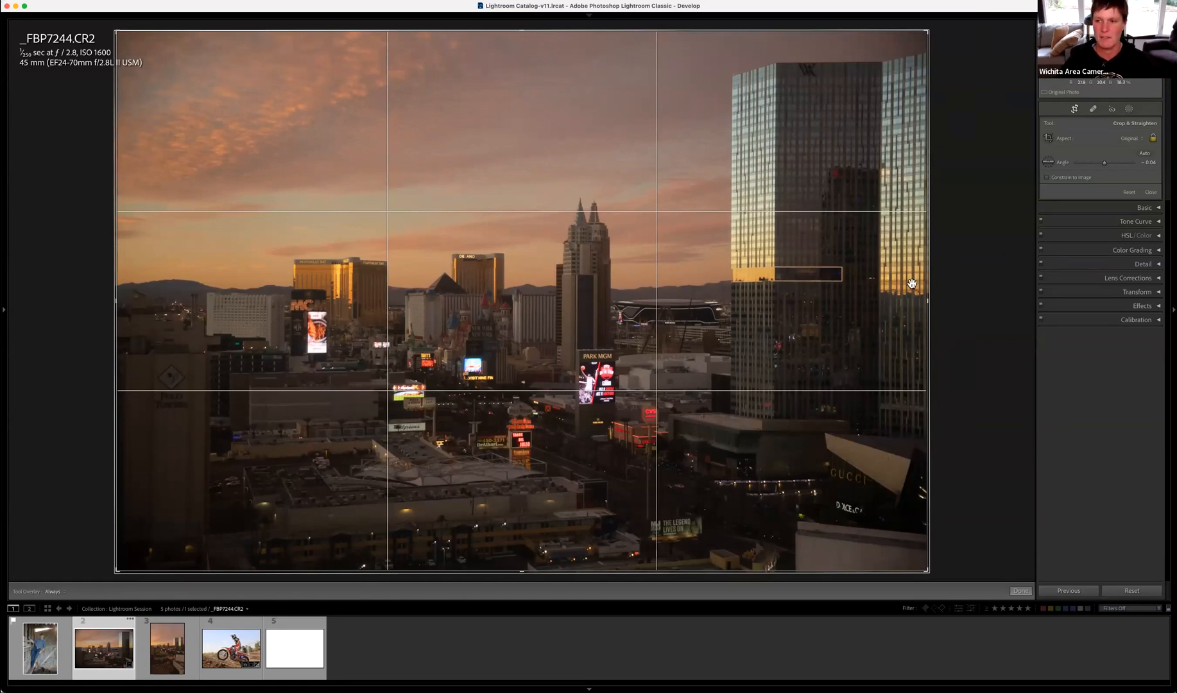
pyautogui.click(1049, 163)
pyautogui.moveTo(939, 277); pyautogui.dragTo(941, 281)
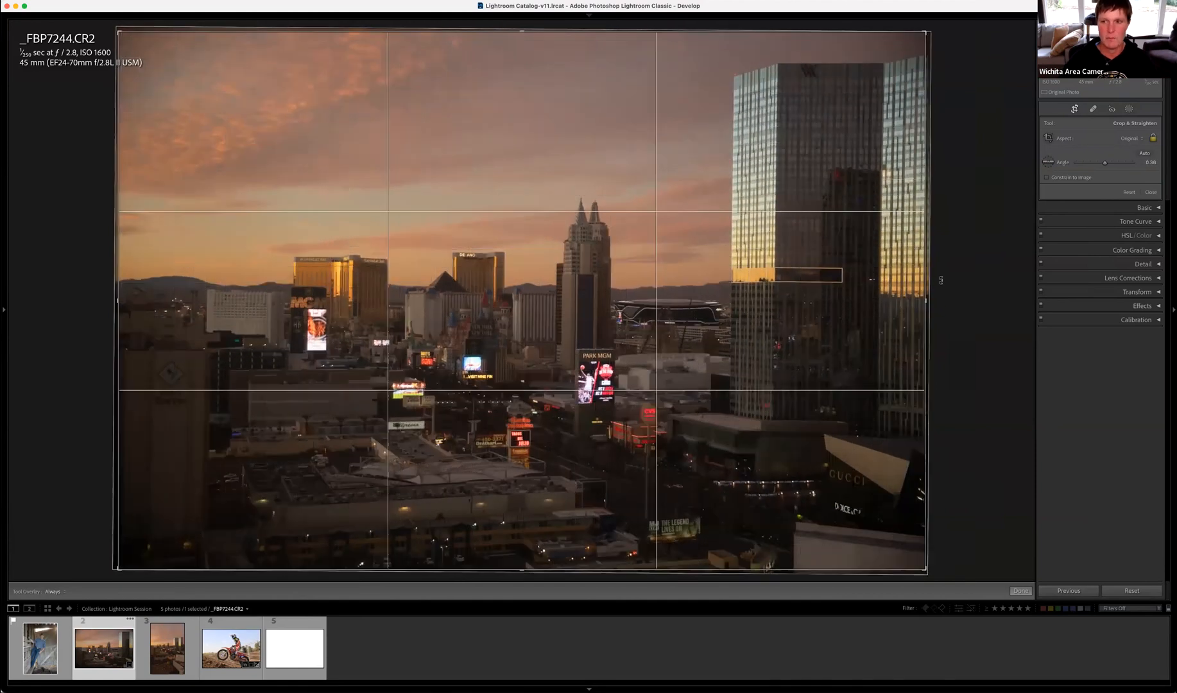
# Straighten the photo along the rooftop line from the white building to the central tower, and undo a trial freehand rotation
pyautogui.click(1050, 164)
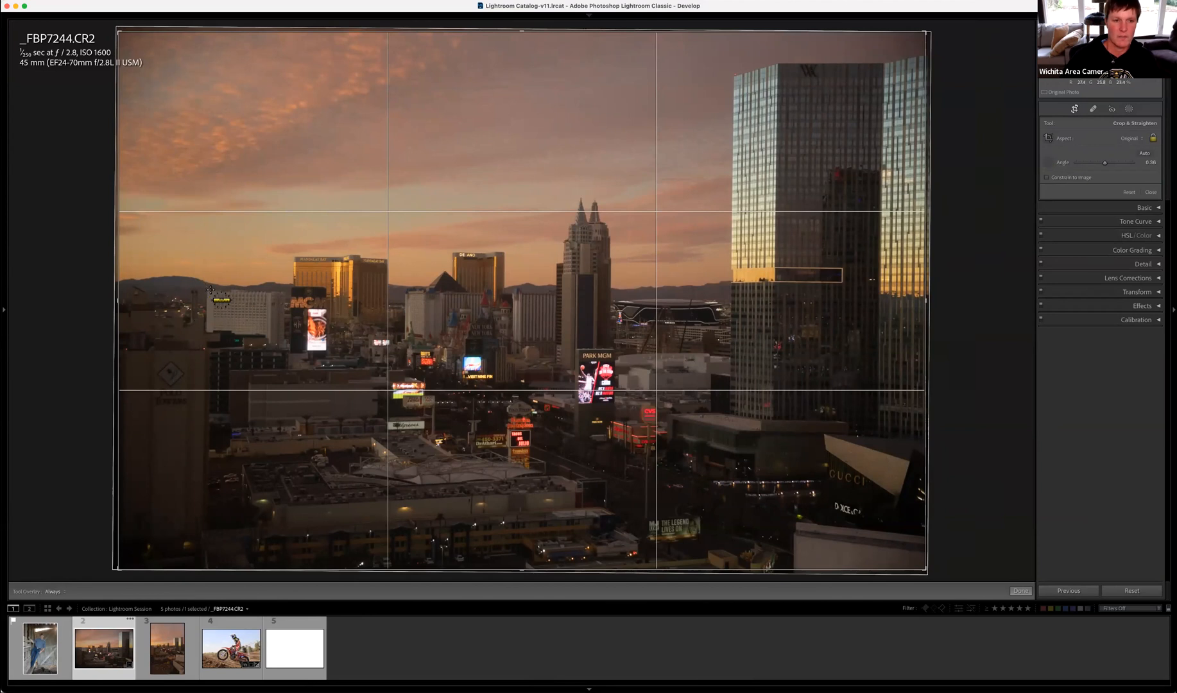
pyautogui.moveTo(210, 289); pyautogui.dragTo(553, 290)
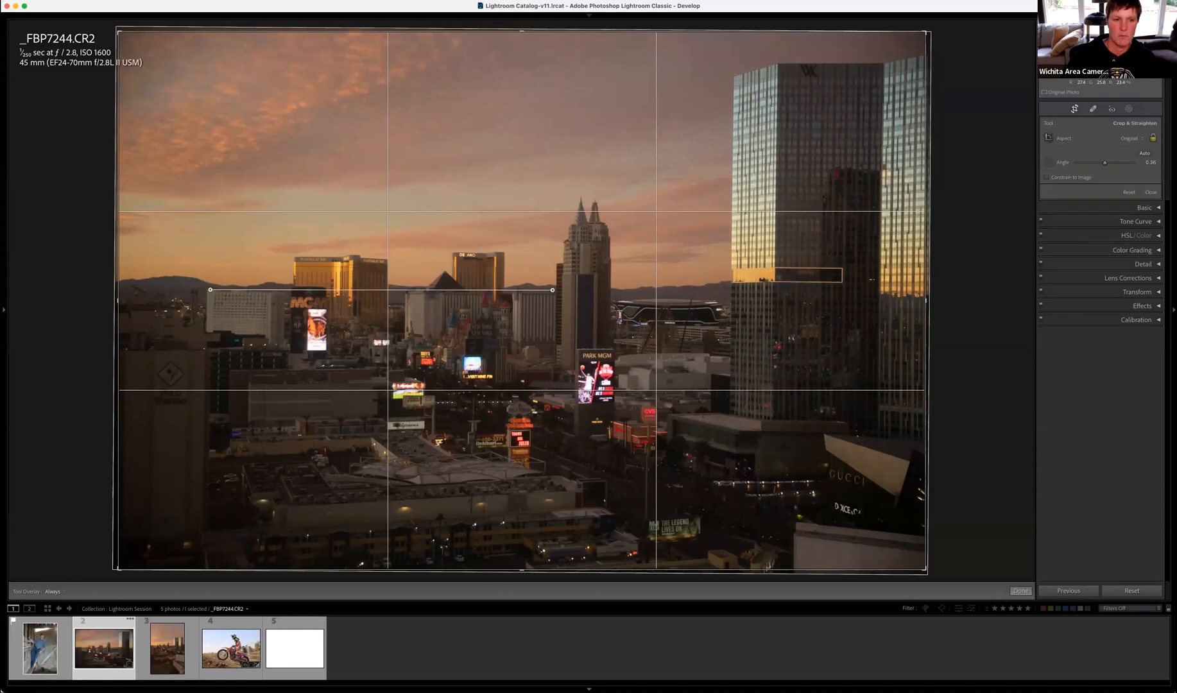
pyautogui.moveTo(553, 289); pyautogui.dragTo(553, 289)
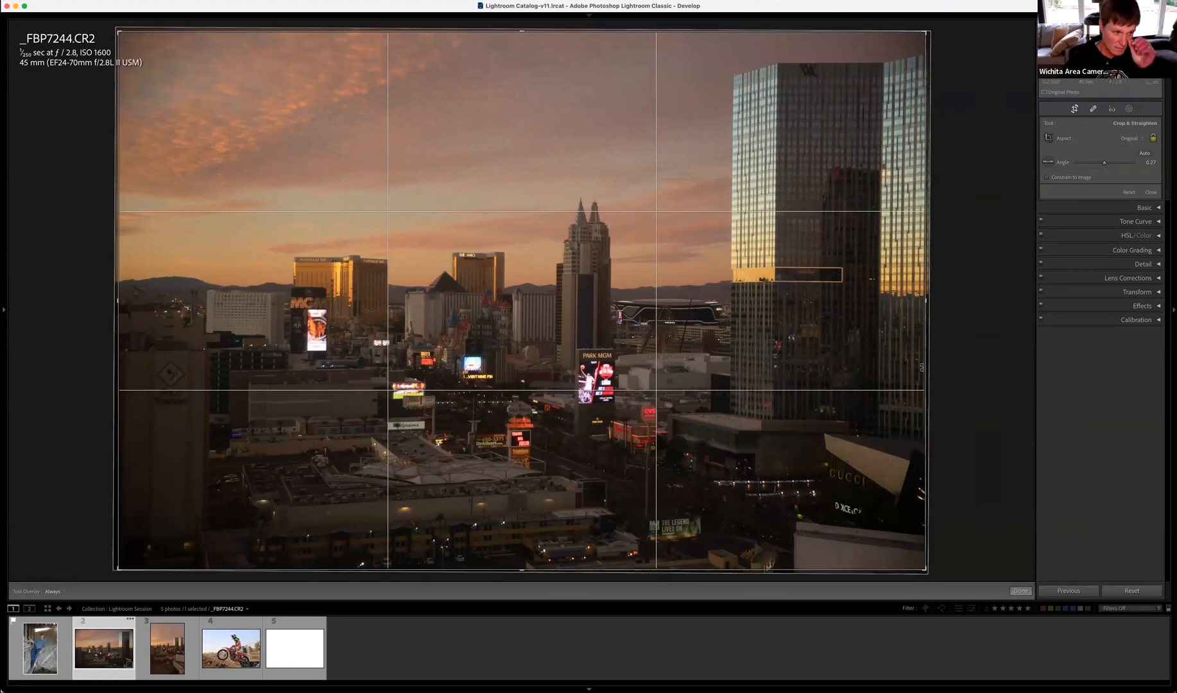
pyautogui.moveTo(942, 321); pyautogui.dragTo(938, 311)
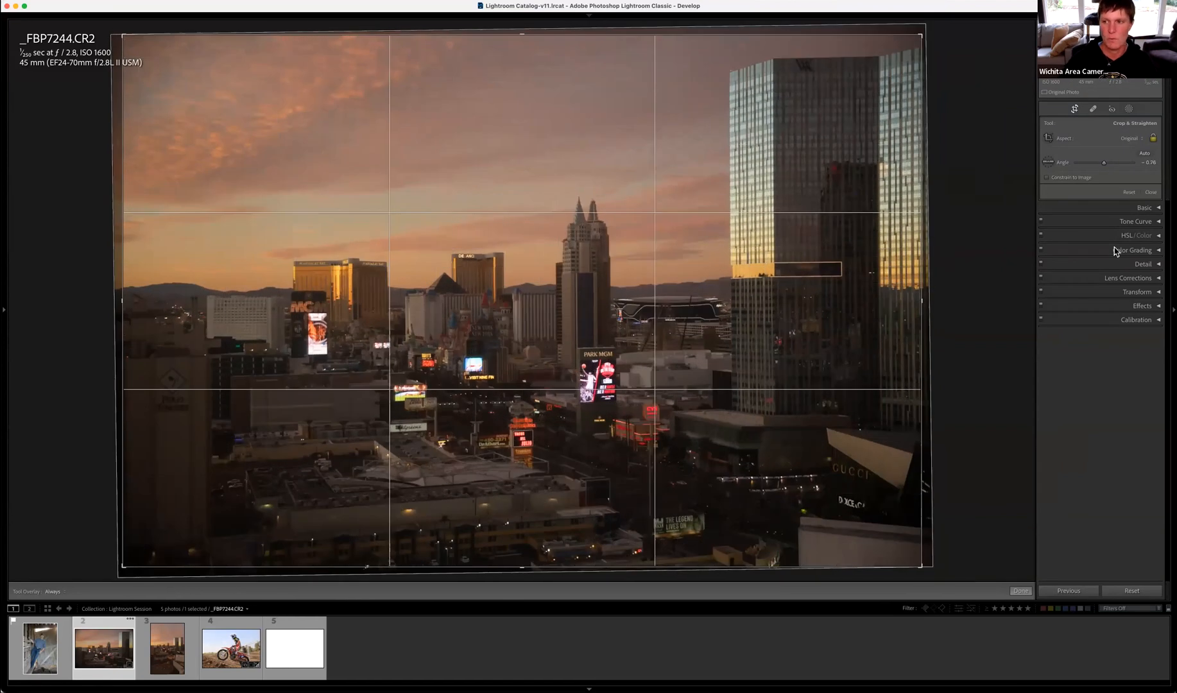
pyautogui.press('super+z')
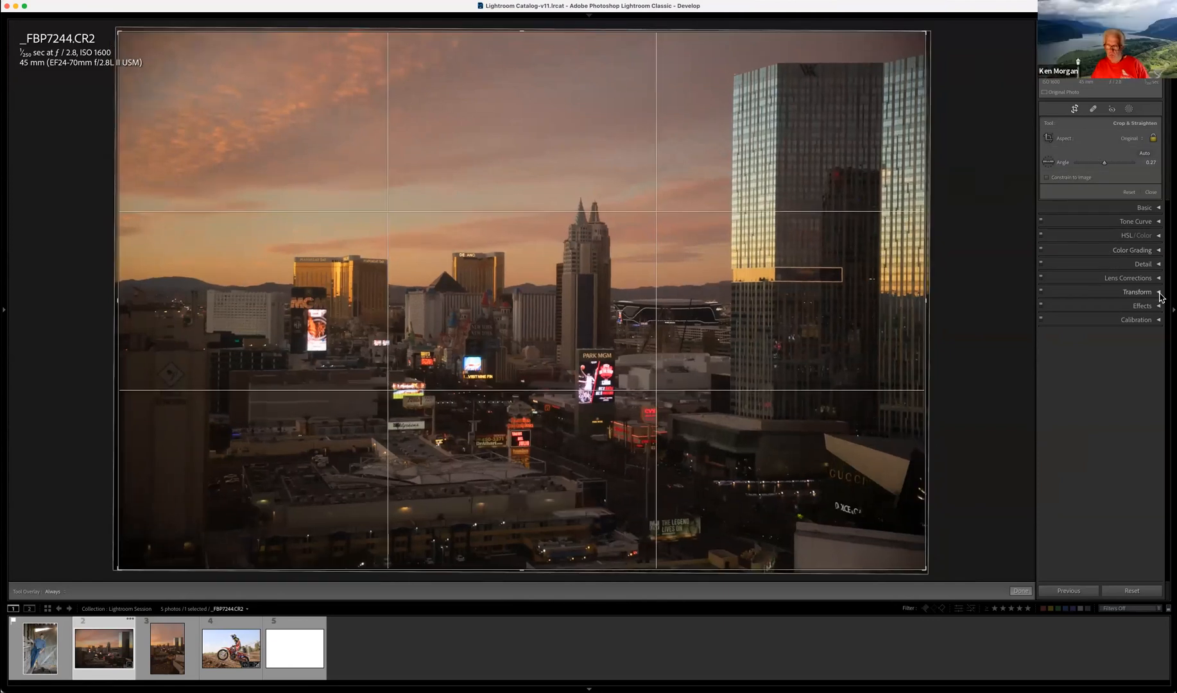
# Try the Auto, Off and Full Upright perspective corrections on the skyline photo
pyautogui.click(1140, 292)
pyautogui.click(1099, 319)
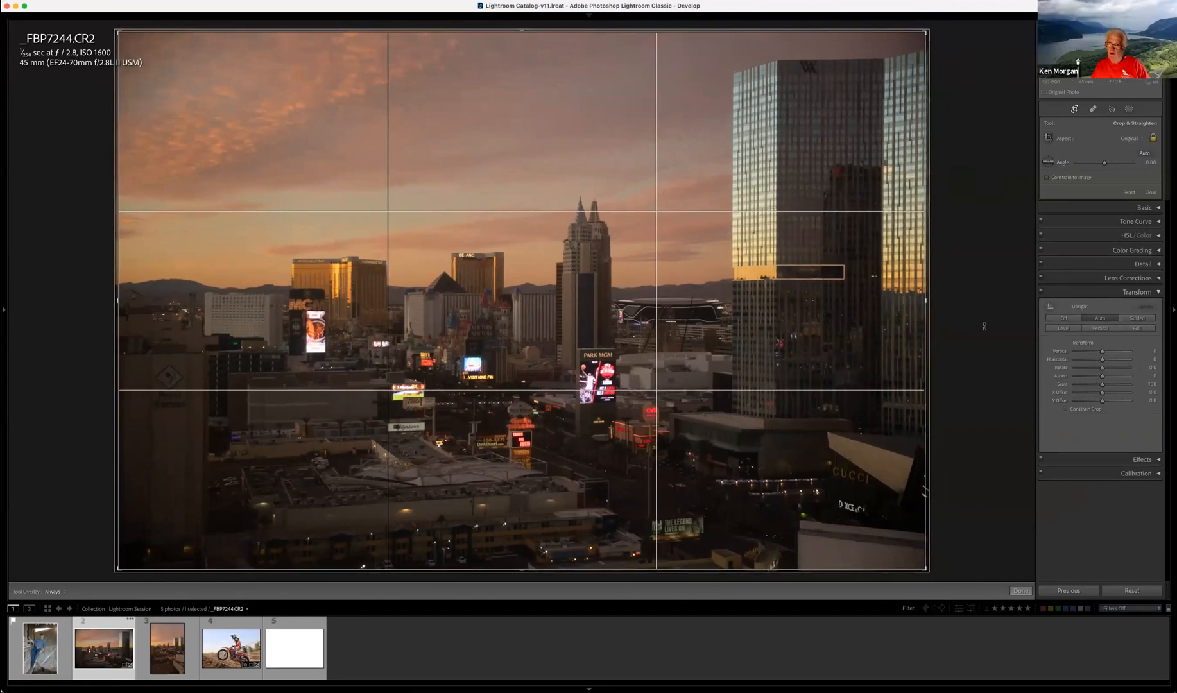
pyautogui.click(1063, 319)
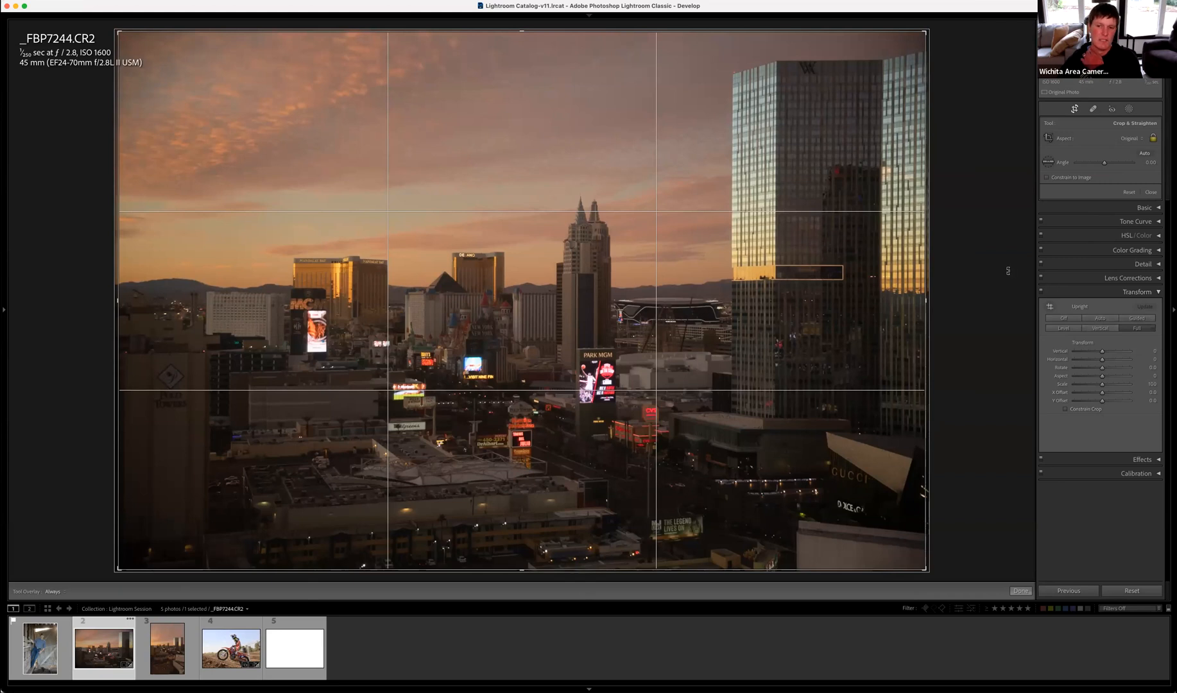
# Straighten the photo along the tall glass tower's vertical edge, undo it, and repeat the straightening along the same edge
pyautogui.click(1049, 162)
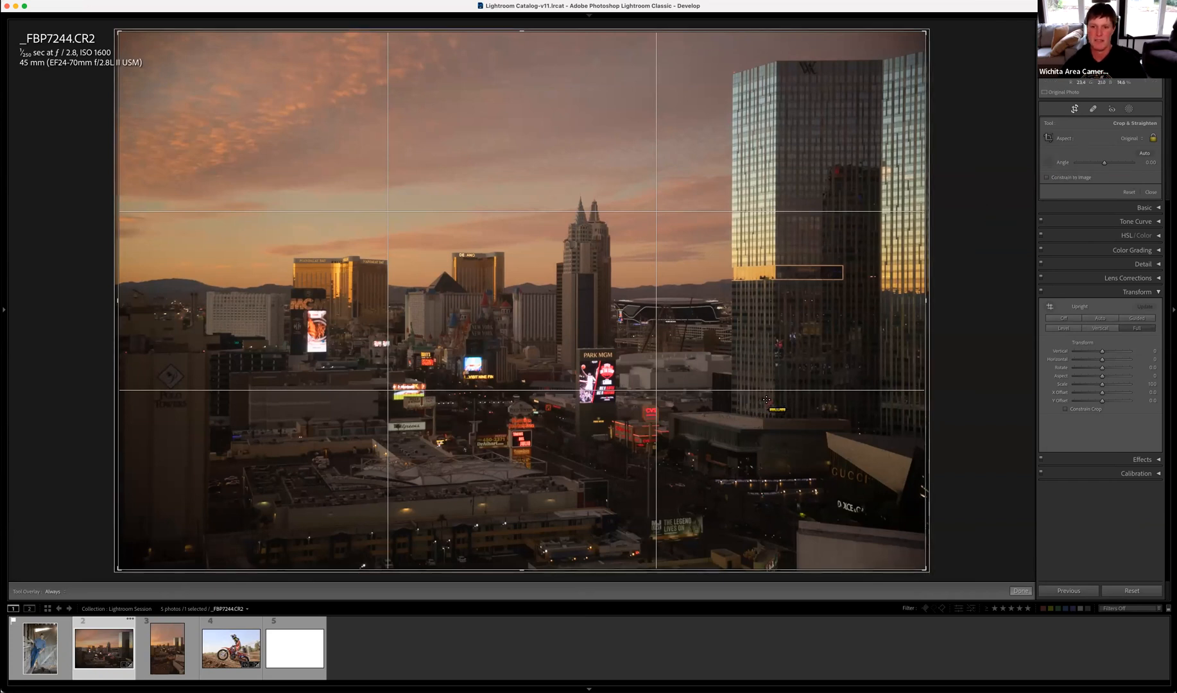
pyautogui.moveTo(774, 401); pyautogui.dragTo(777, 70)
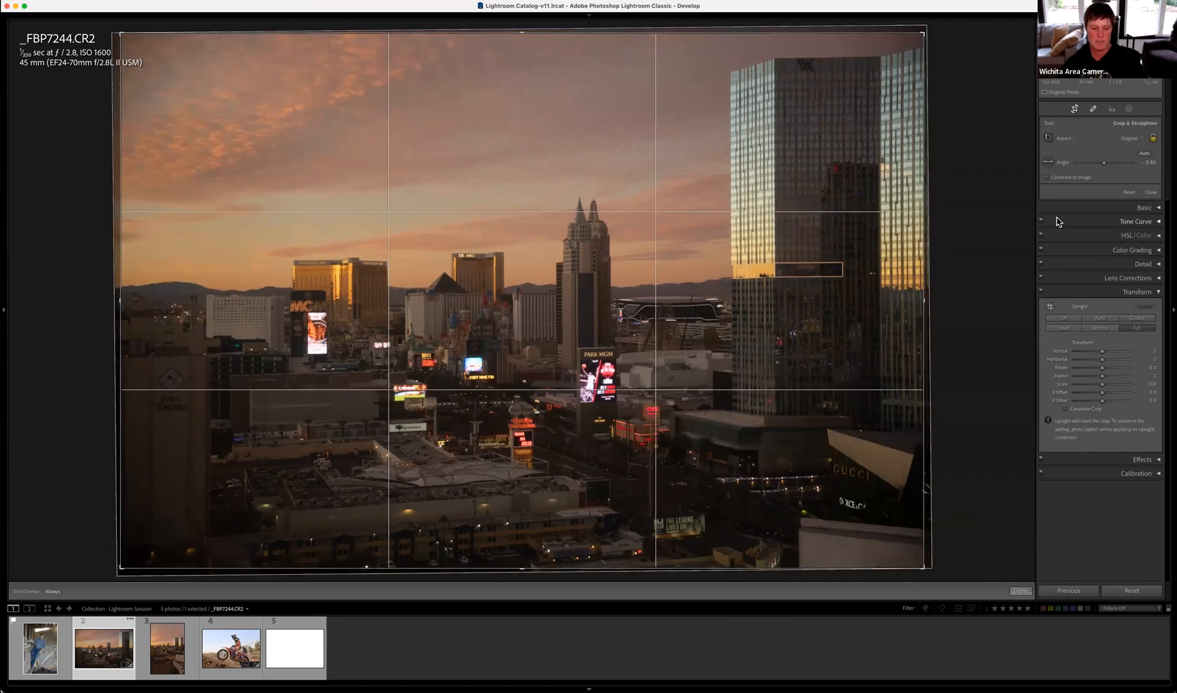
pyautogui.press('super+z')
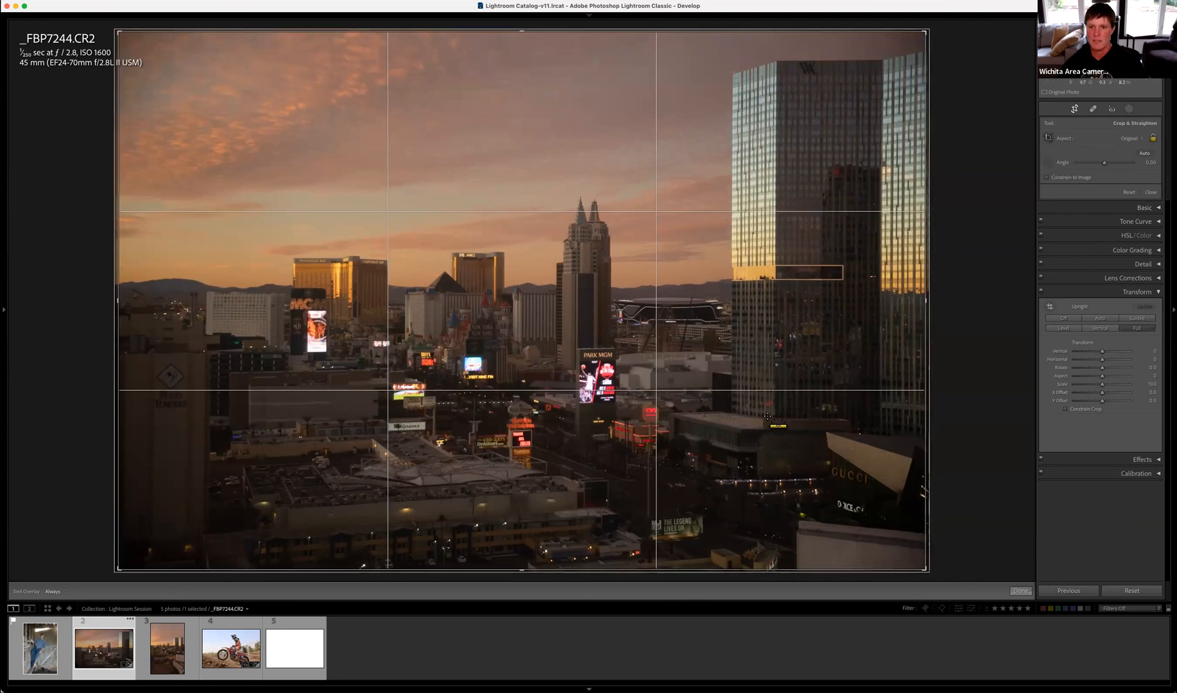
pyautogui.moveTo(774, 411); pyautogui.dragTo(775, 69)
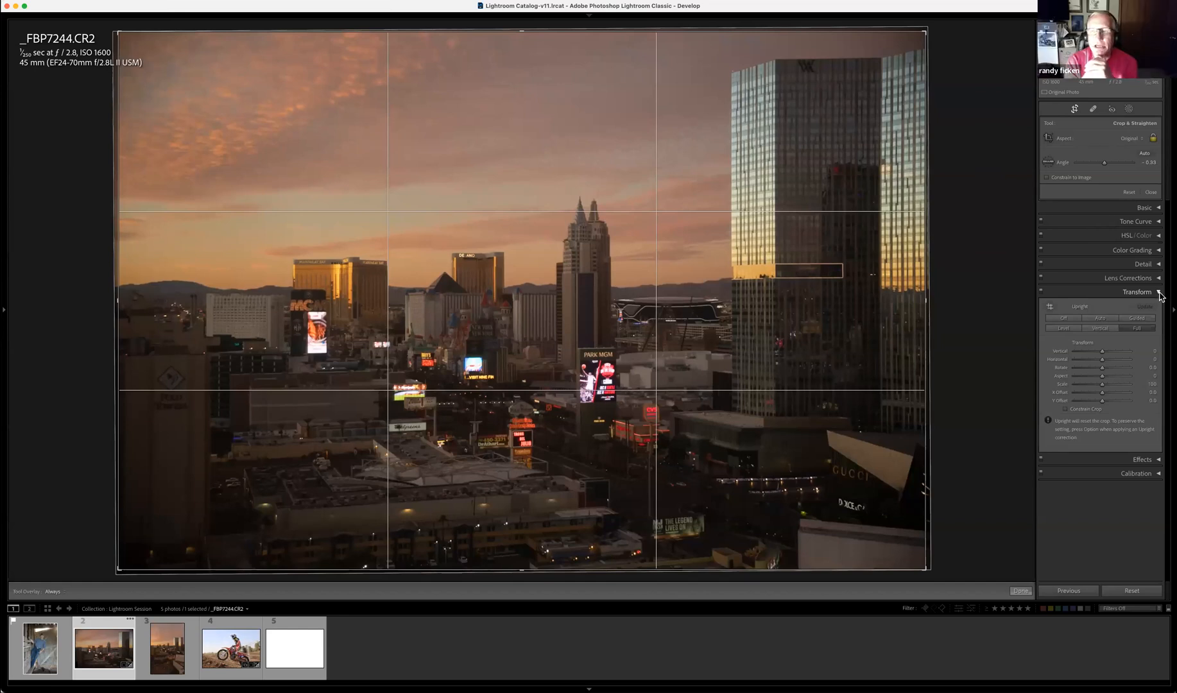
# Apply the Auto Upright correction, turn Upright off again, and finish cropping the skyline photo
pyautogui.click(1106, 320)
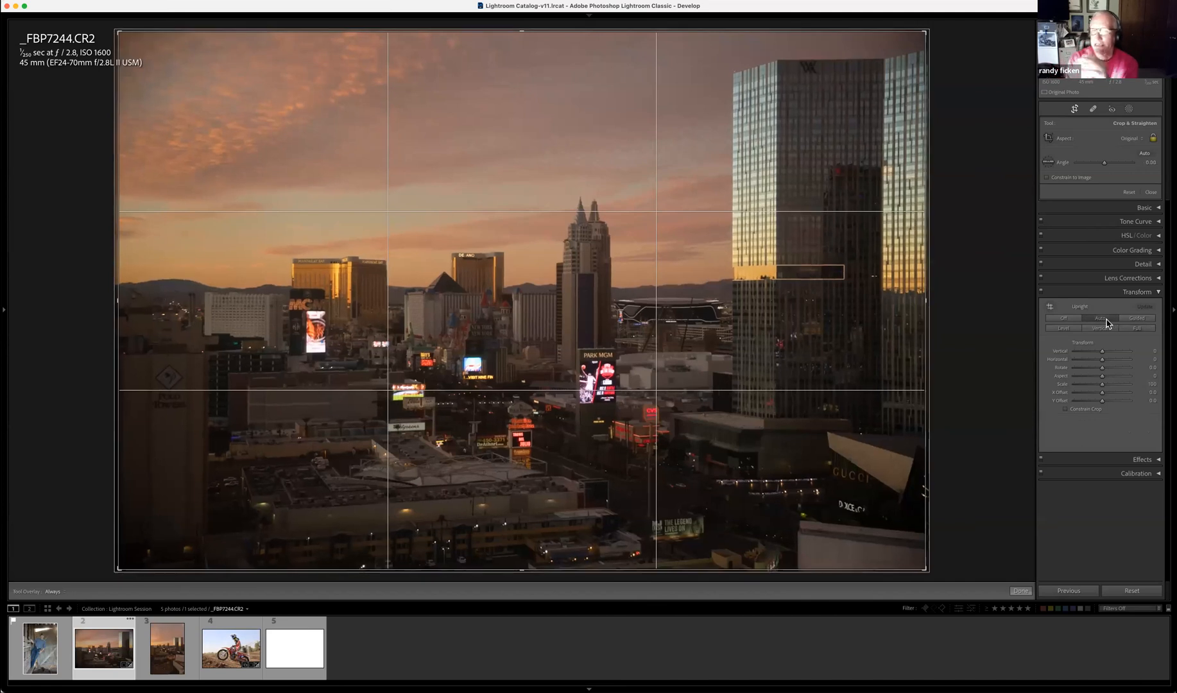
pyautogui.click(1067, 320)
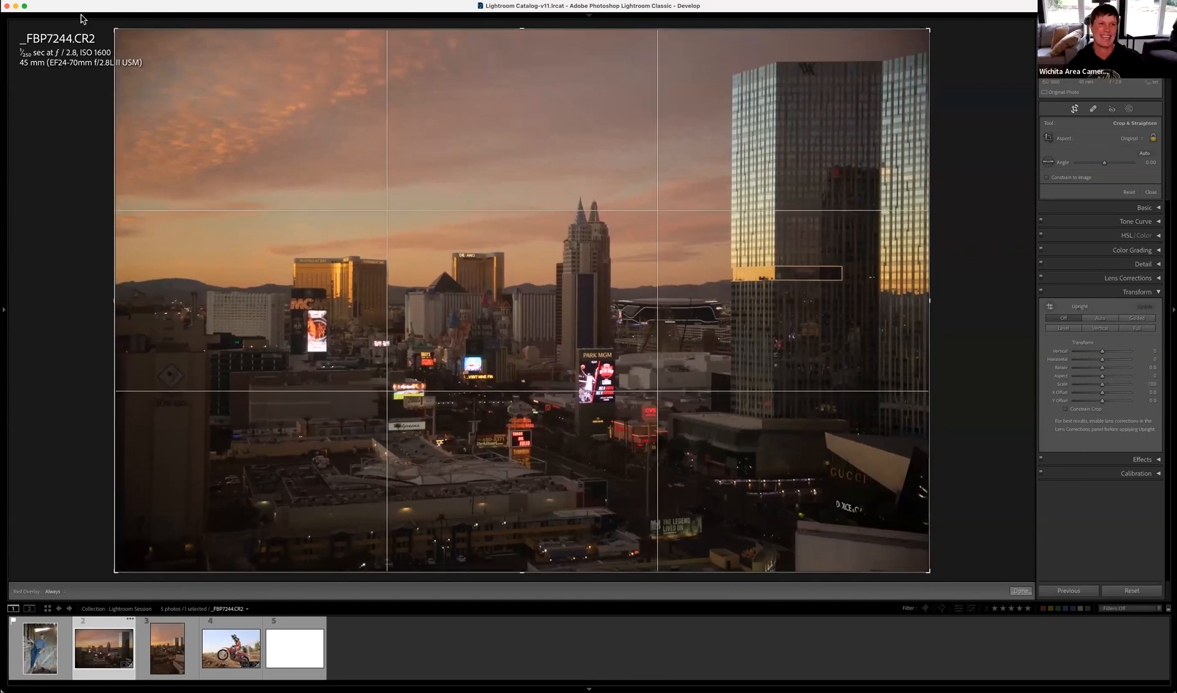
pyautogui.click(1077, 111)
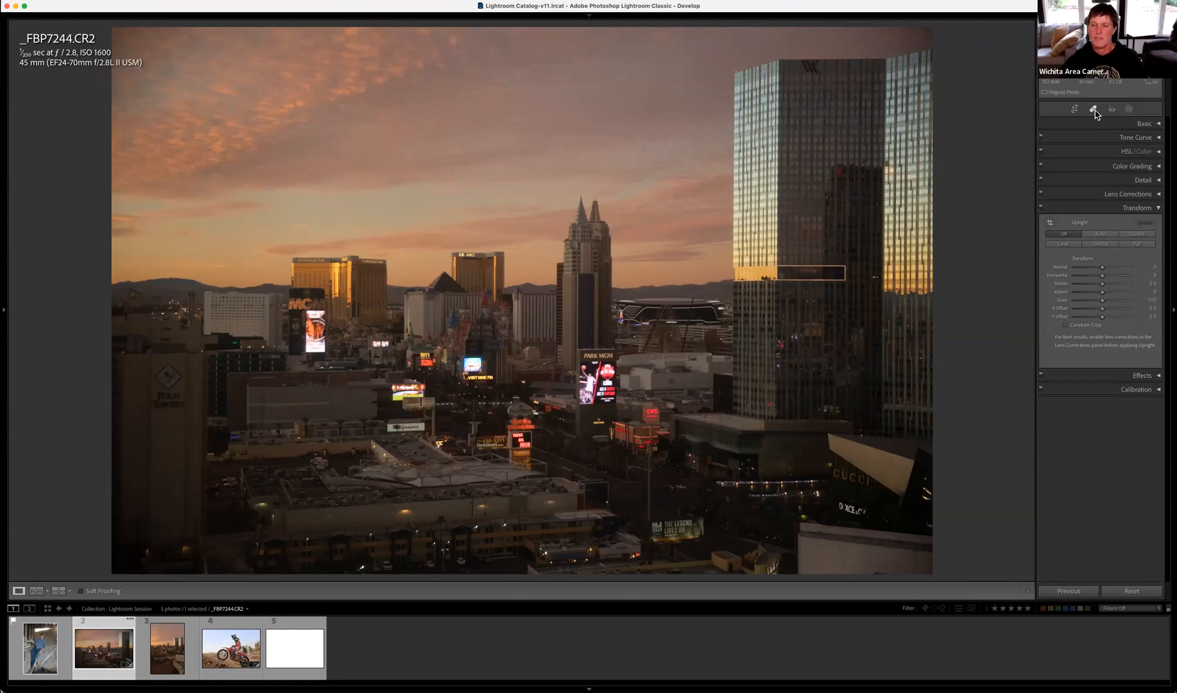
# Activate Spot Removal on the skyline photo, check it with Visualize Spots, and turn that view off
pyautogui.click(1094, 110)
pyautogui.press('a')
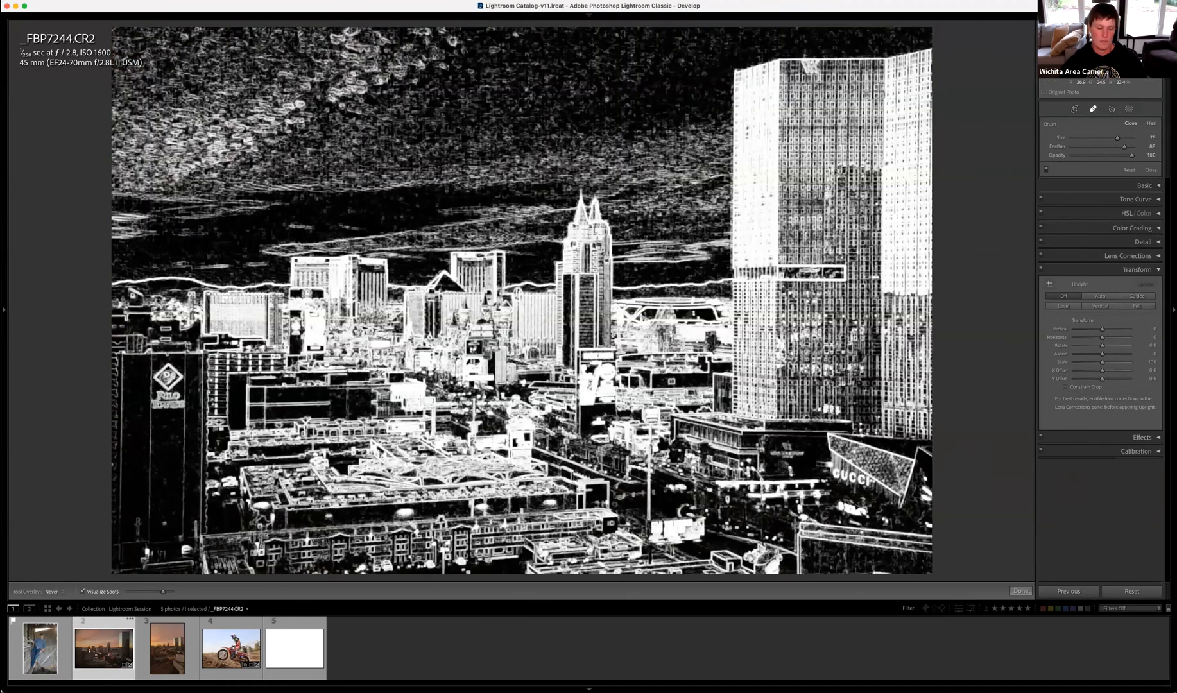
pyautogui.click(82, 592)
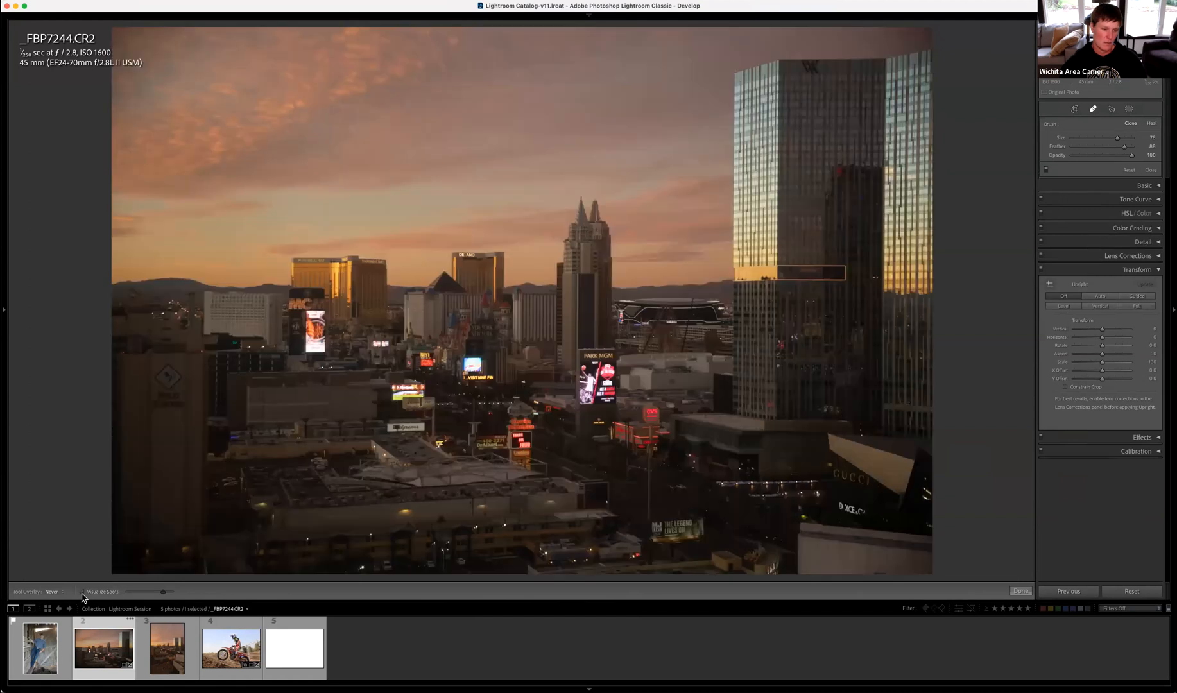
# Switch to the motocross photo and set the Spot Removal tool overlay to Auto
pyautogui.click(248, 660)
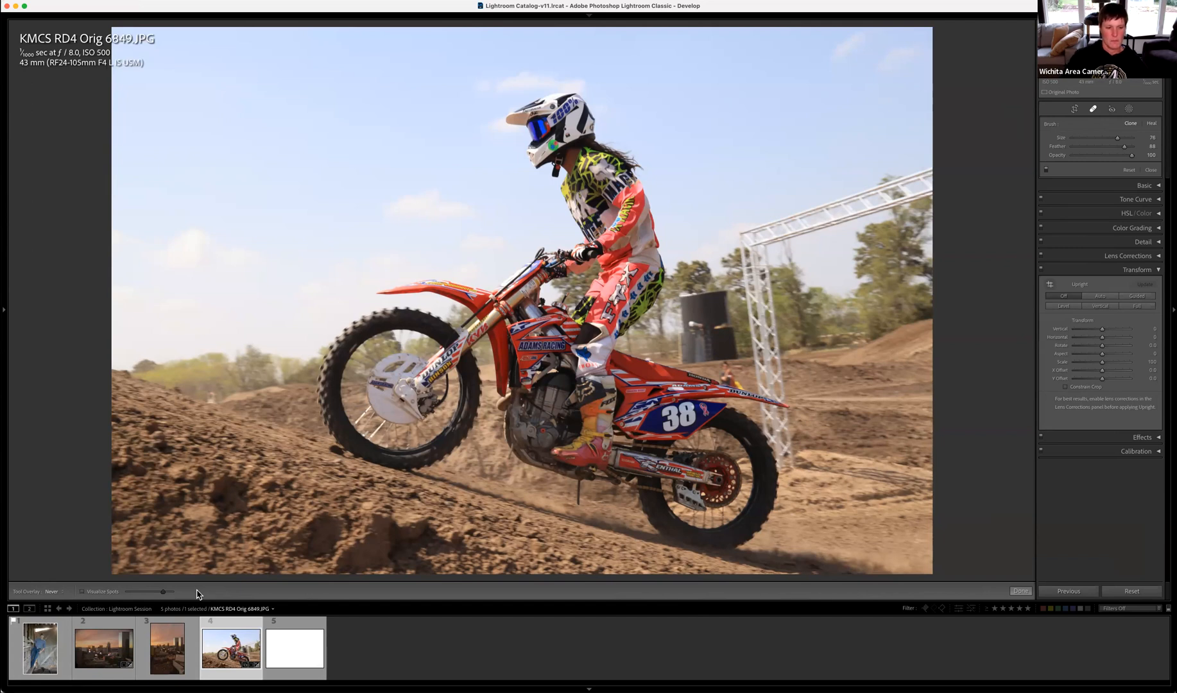
pyautogui.click(55, 592)
pyautogui.click(56, 571)
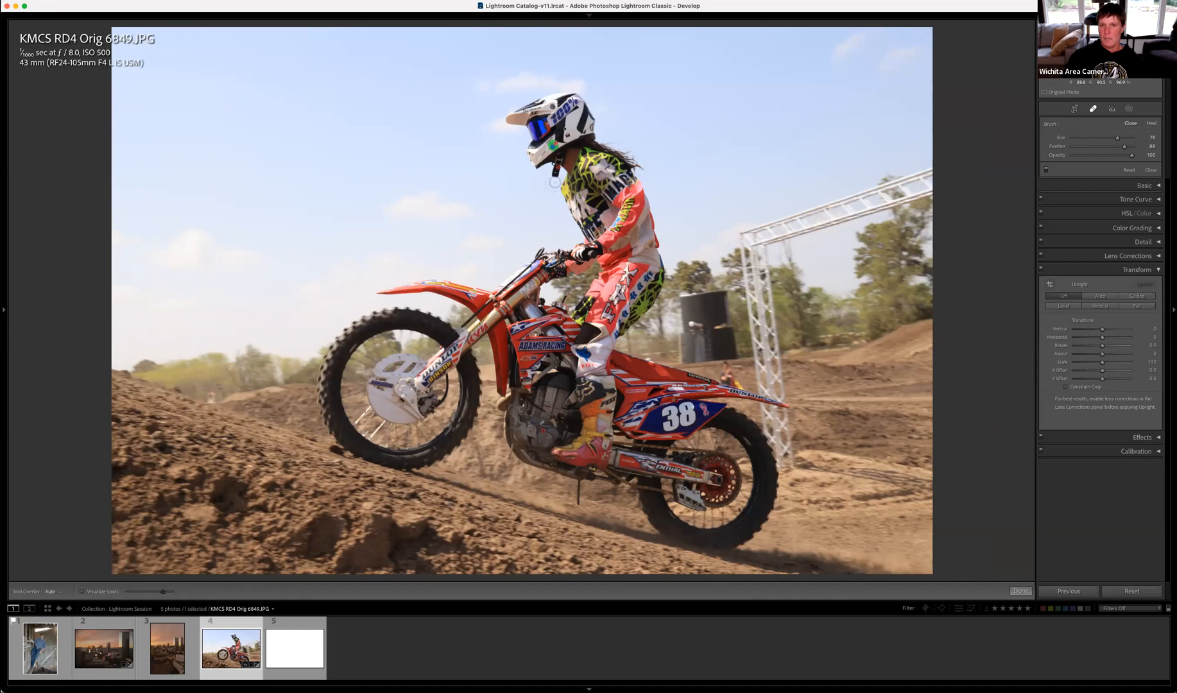
# Enlarge the Clone brush to 78, clone over a patch of open sky, and clone a small spot above the dirt ridge
pyautogui.scroll(1, 352, 163)
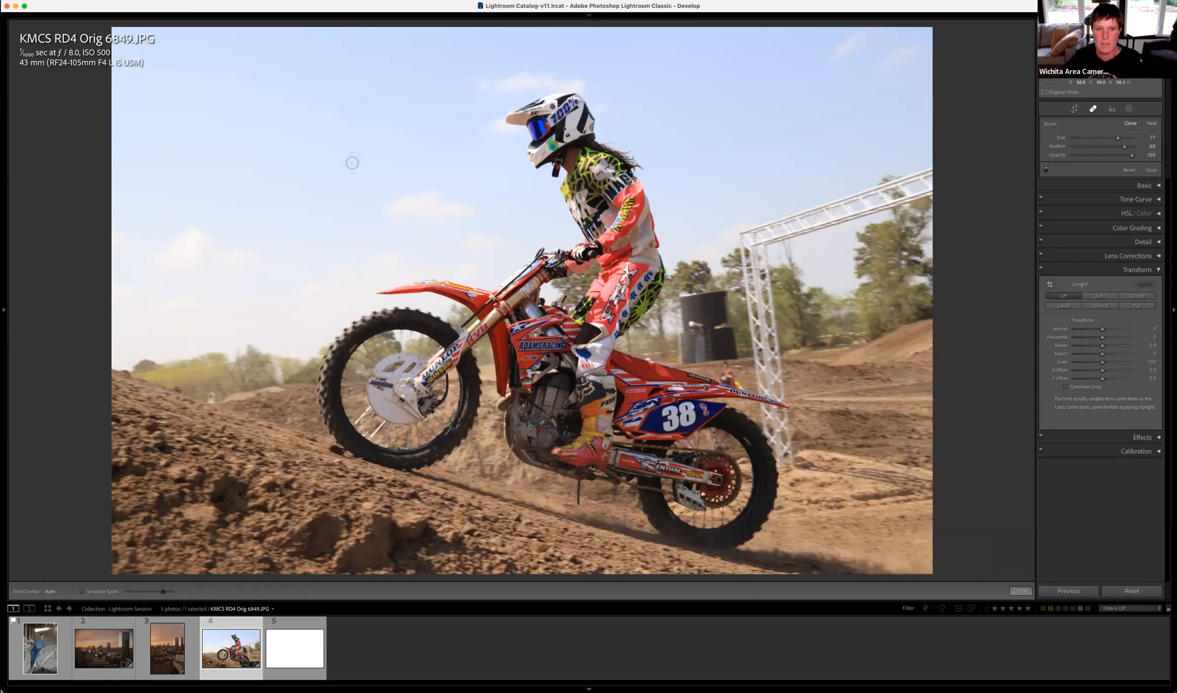
pyautogui.scroll(1, 304, 120)
pyautogui.moveTo(304, 120)
pyautogui.mouseDown()
pyautogui.moveTo(297, 166)
pyautogui.moveTo(319, 145)
pyautogui.moveTo(321, 156)
pyautogui.mouseUp()
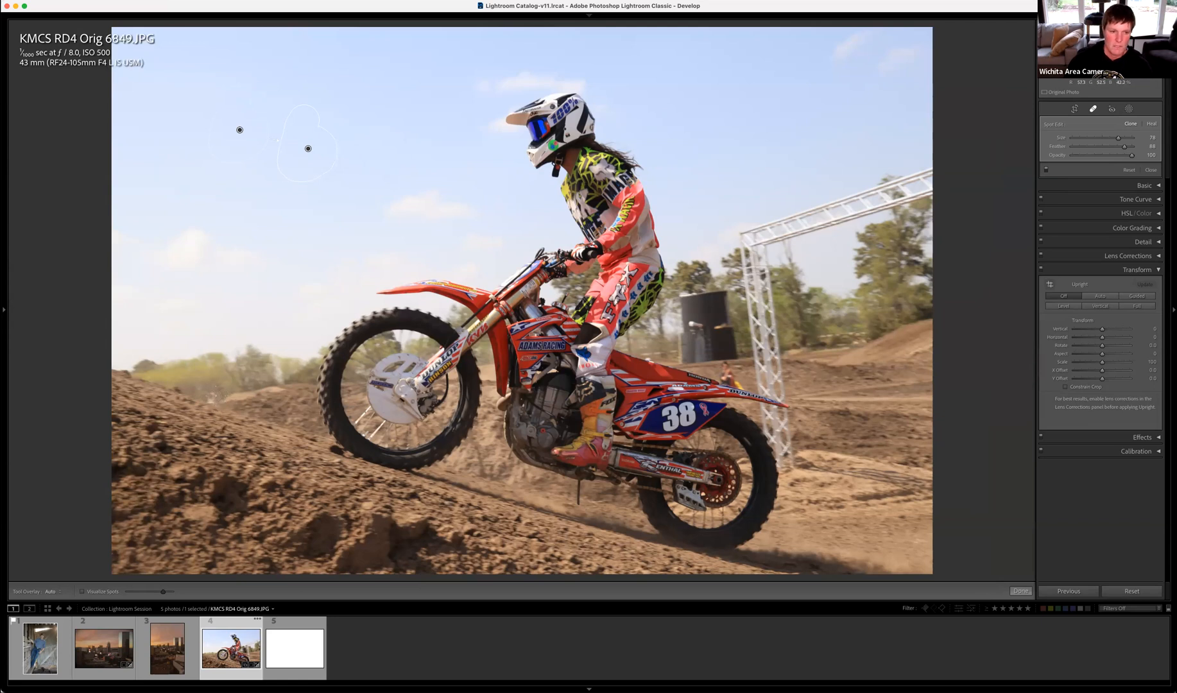
pyautogui.moveTo(209, 392); pyautogui.dragTo(209, 393)
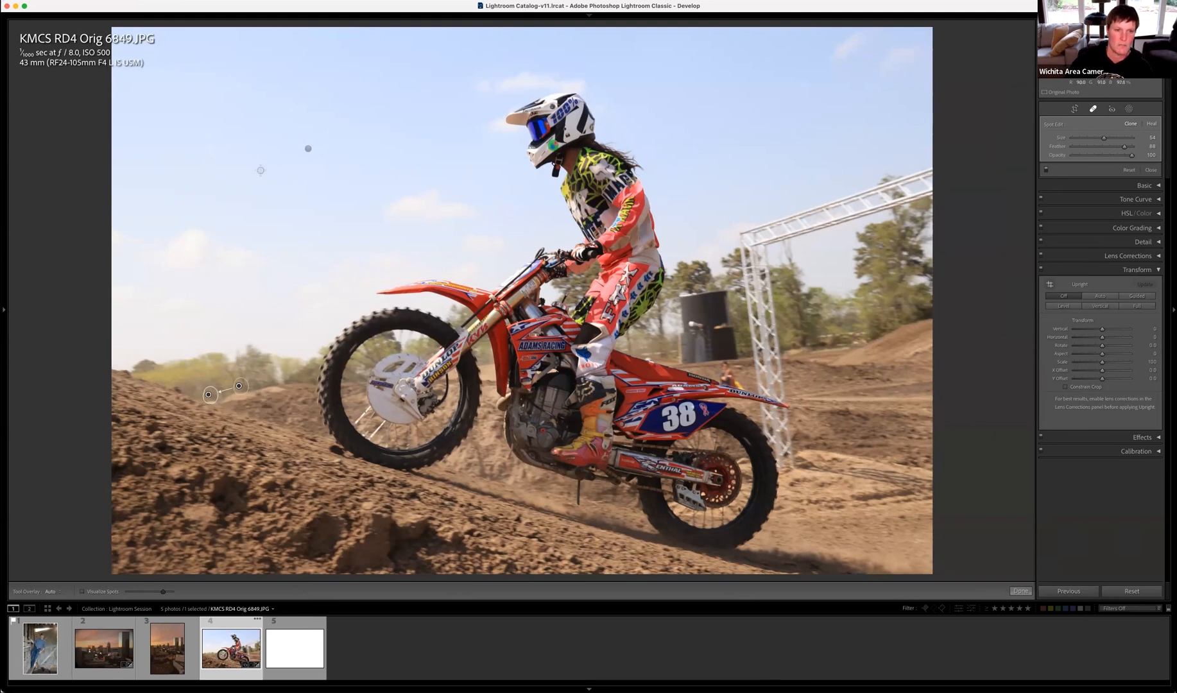
# Delete the clone spots above the ridge and in the sky, and set the tool overlay to Never
pyautogui.rightClick(210, 395)
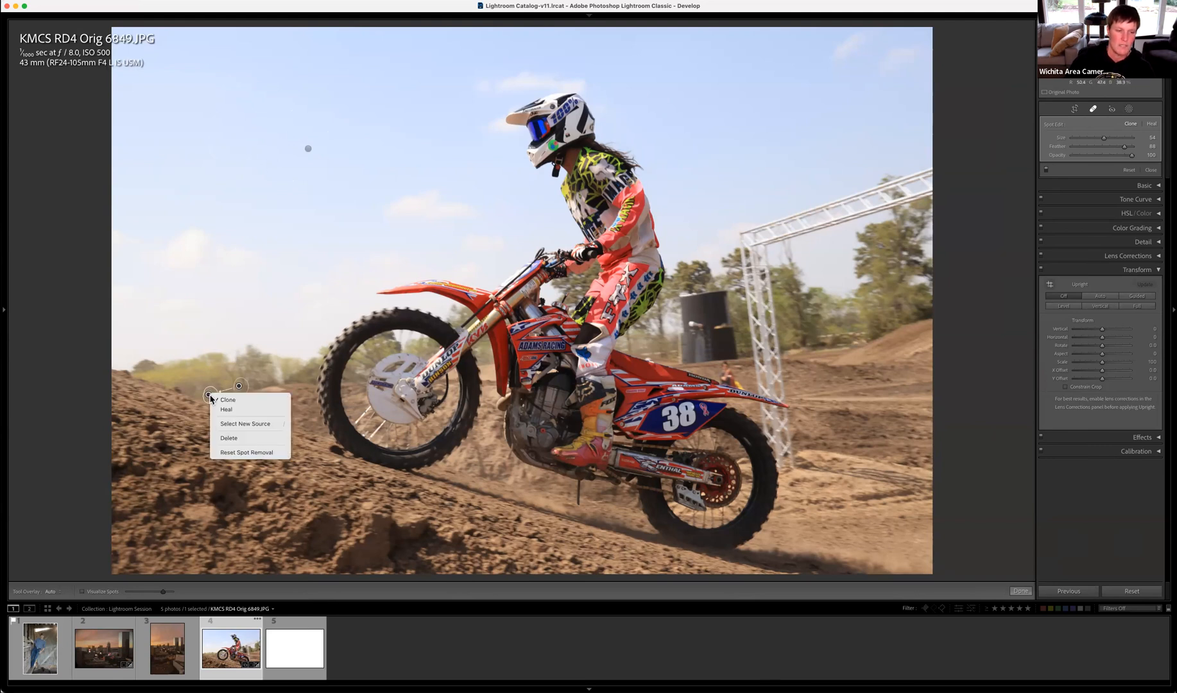
pyautogui.click(223, 438)
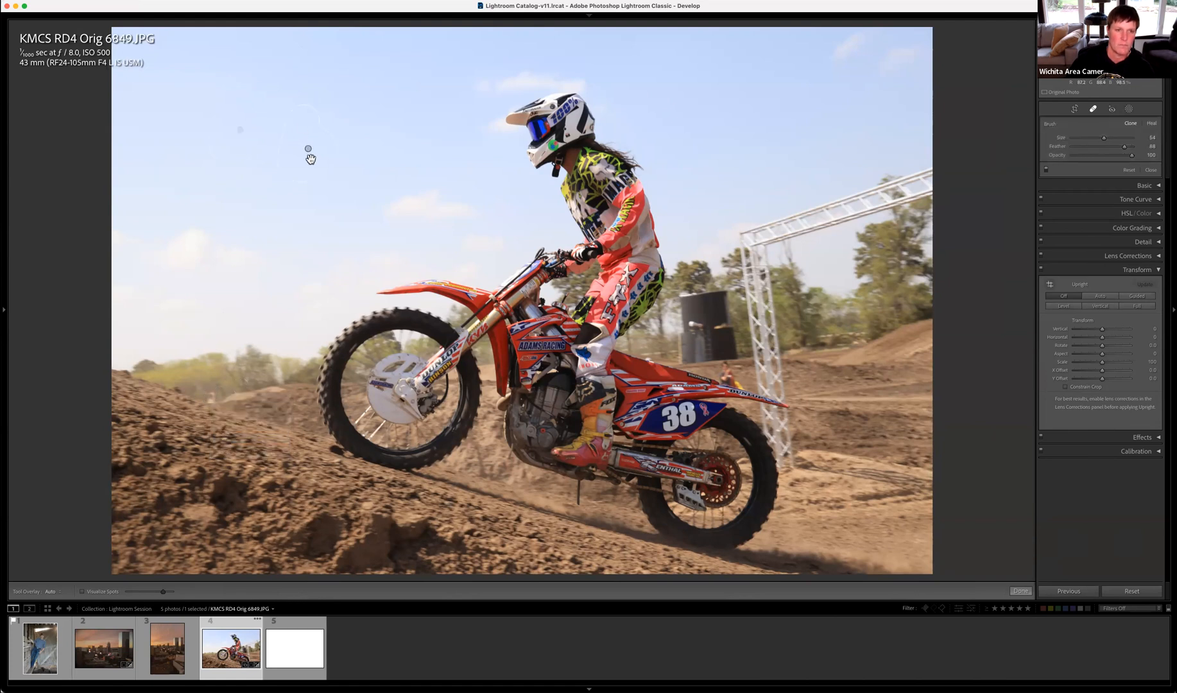
pyautogui.rightClick(308, 149)
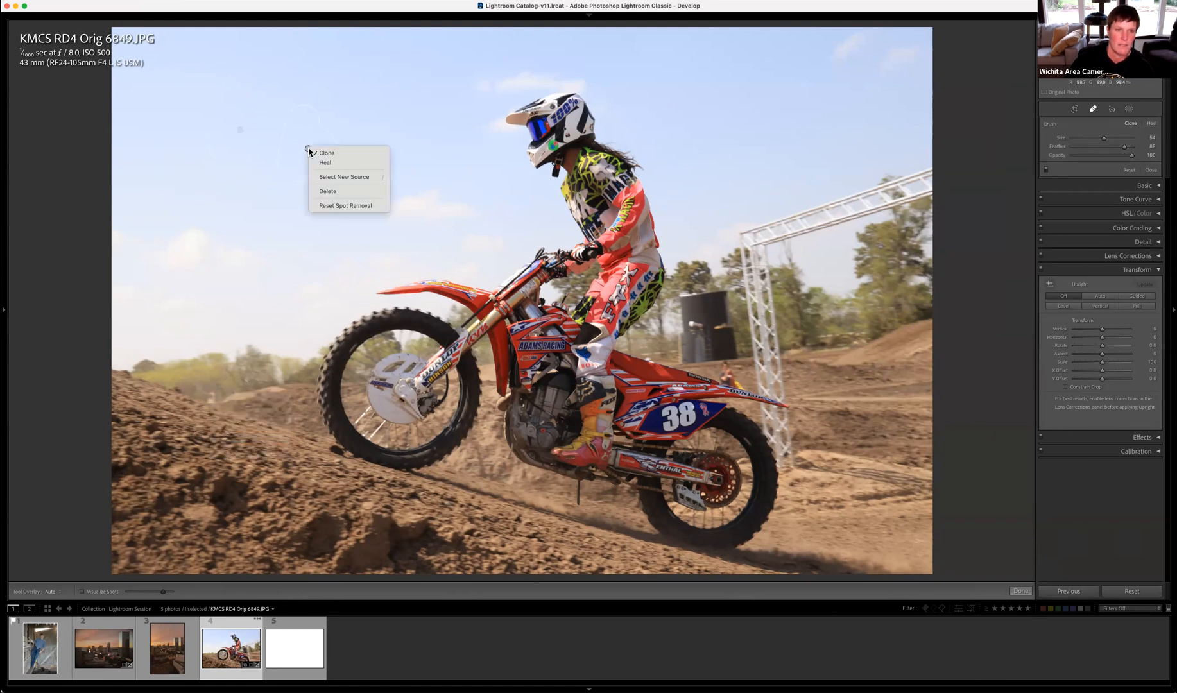
pyautogui.click(324, 191)
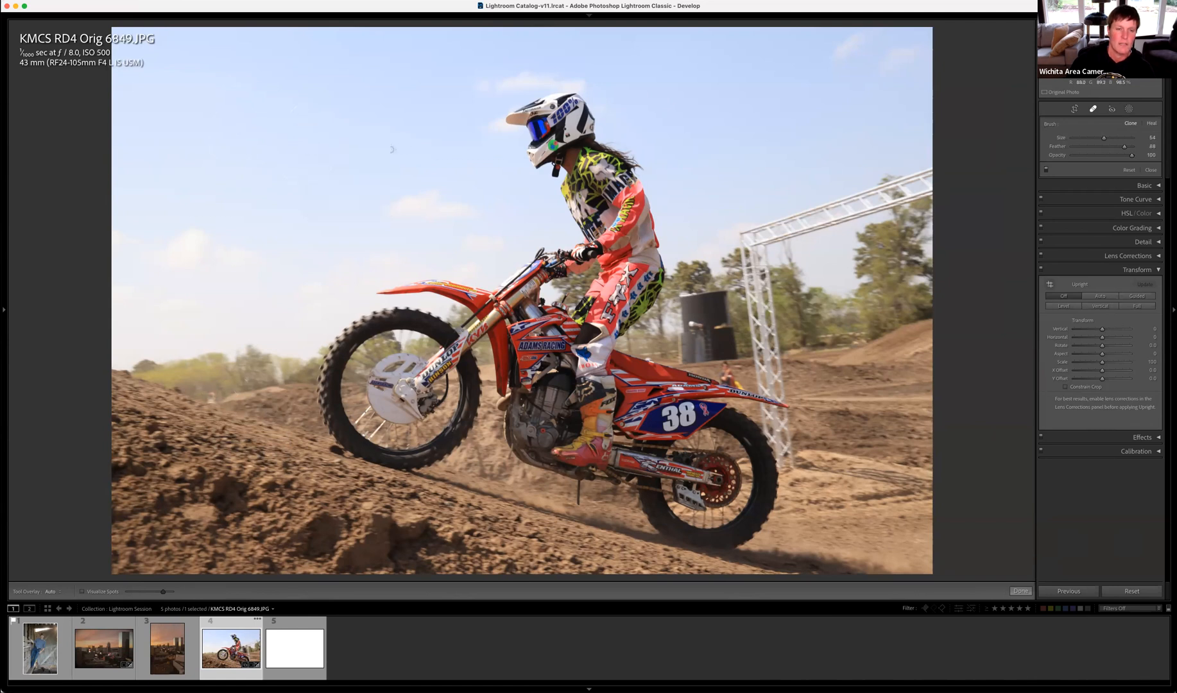
pyautogui.click(53, 593)
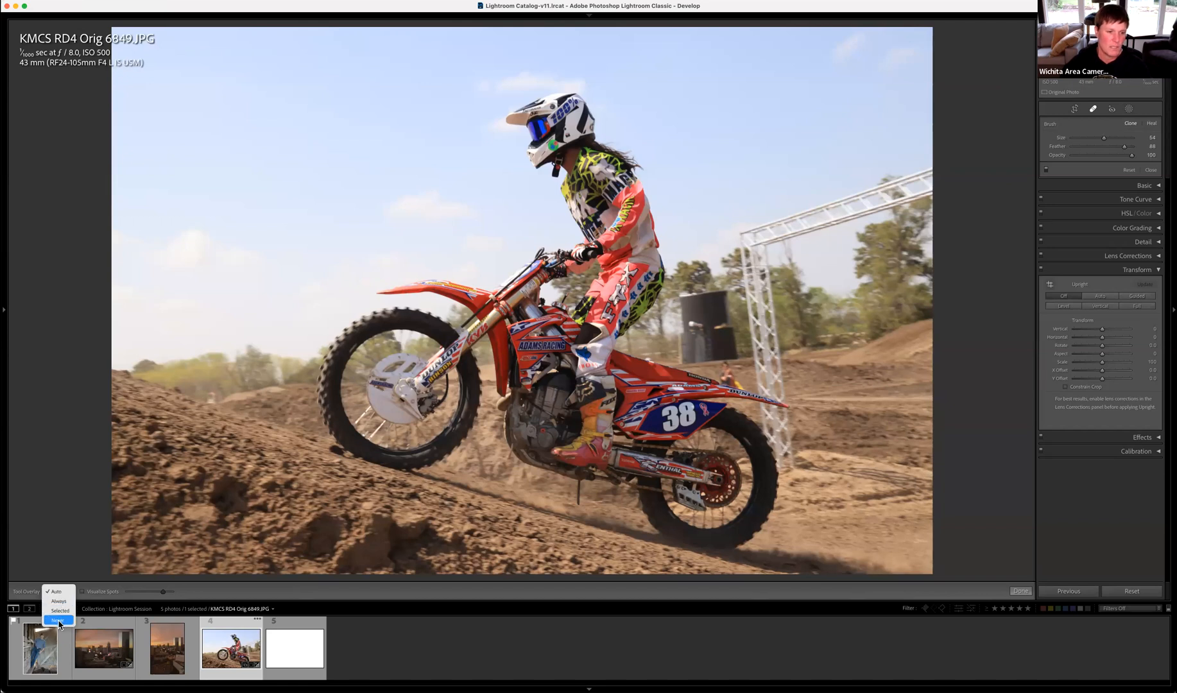
pyautogui.click(58, 621)
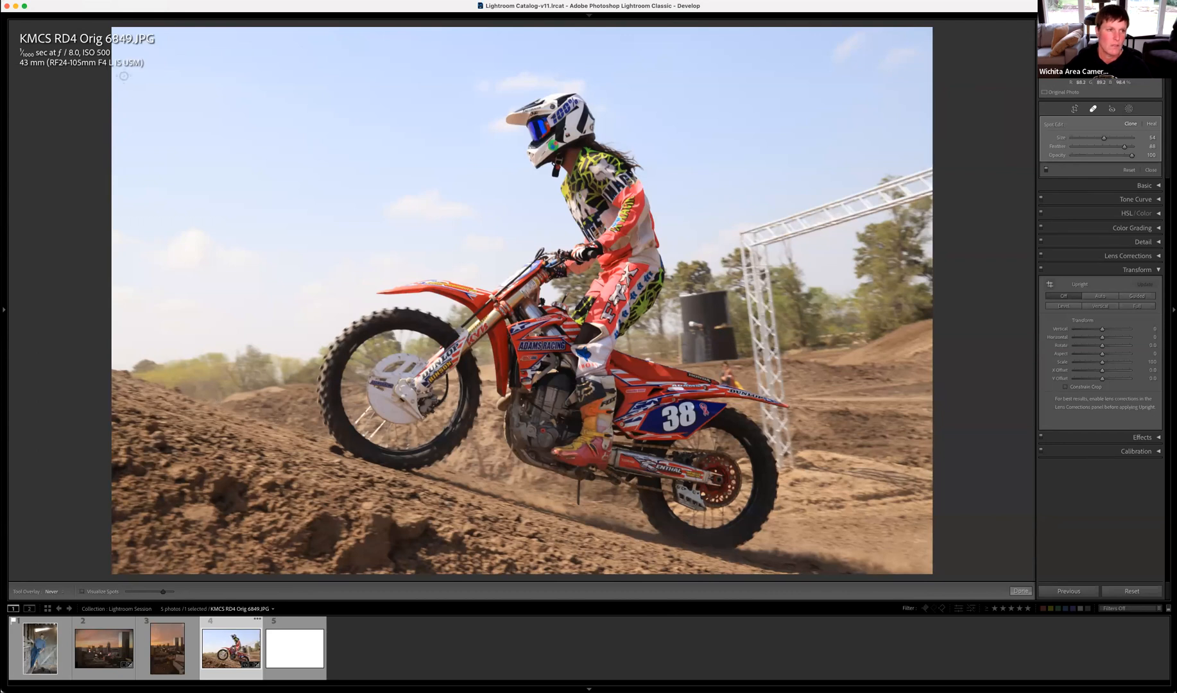
# Show the Navigator and view the motocross photo at 6% and 25% zoom
pyautogui.click(4, 110)
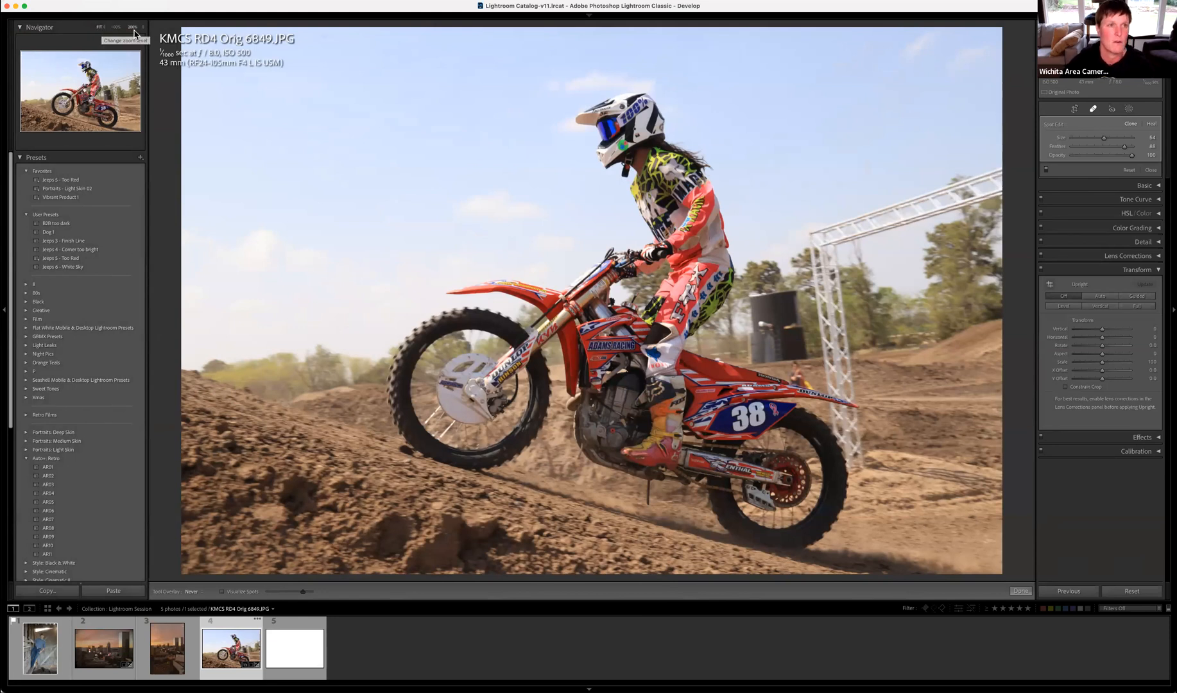
pyautogui.click(102, 29)
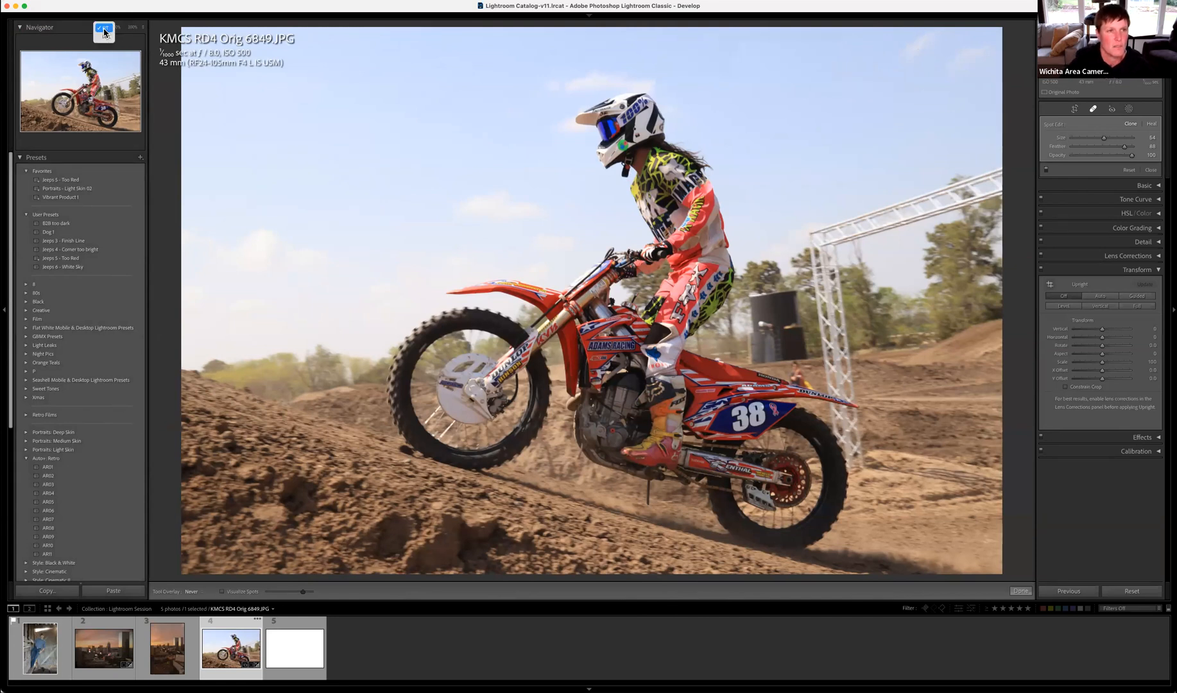
pyautogui.click(141, 29)
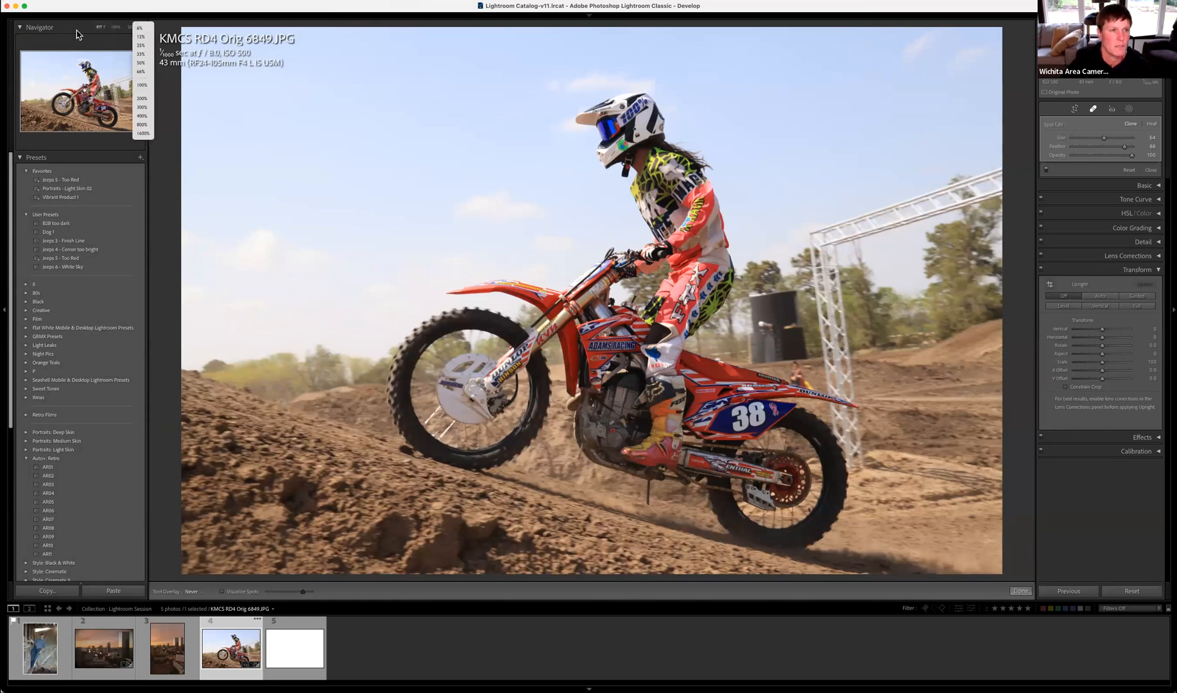
pyautogui.click(142, 29)
pyautogui.click(142, 28)
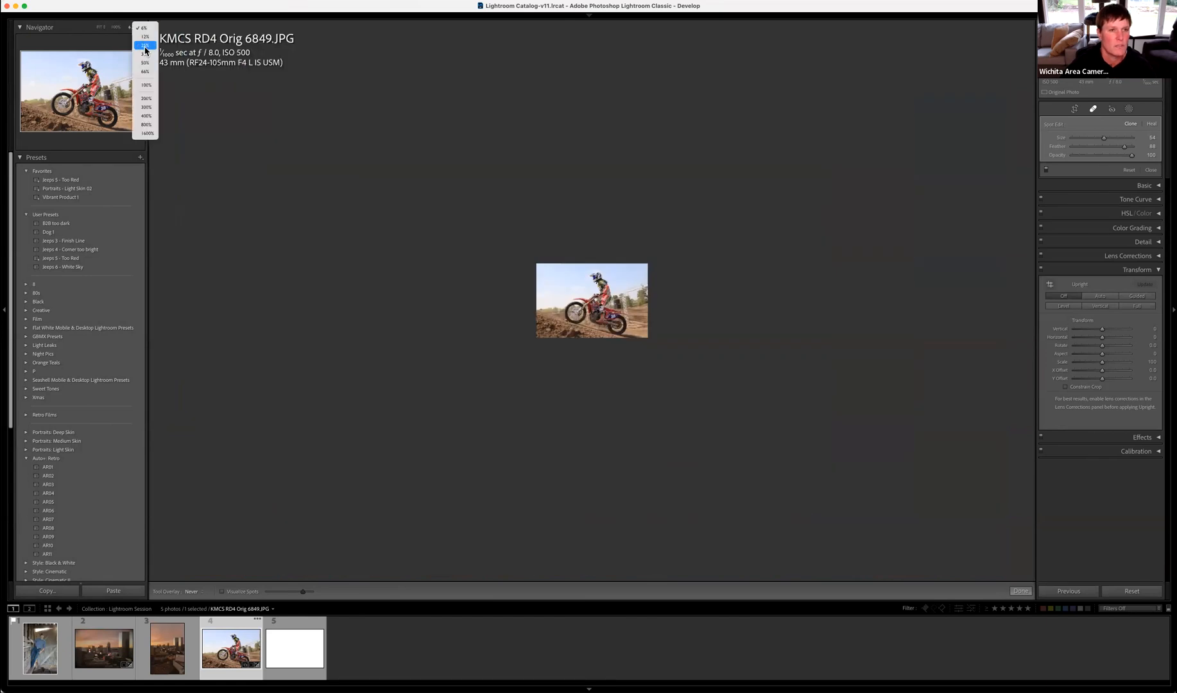
pyautogui.click(145, 46)
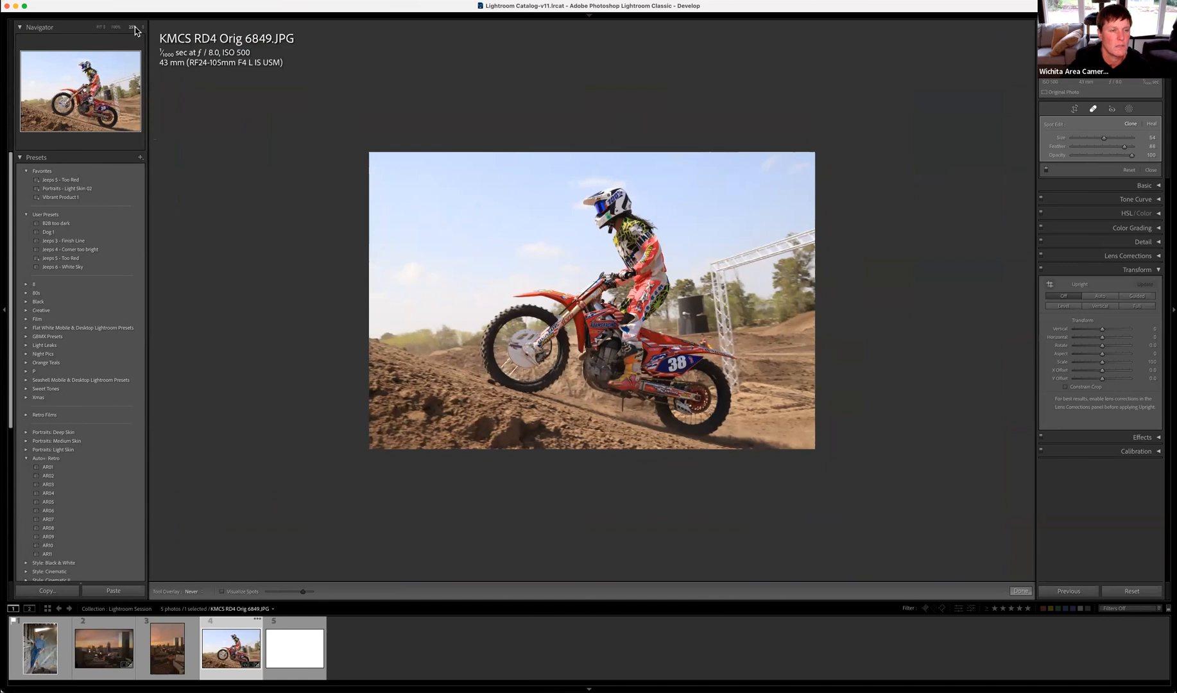
# Zoom the photo to 66% and 200%, and move the magnified area to the sky beside the rider's helmet
pyautogui.click(141, 28)
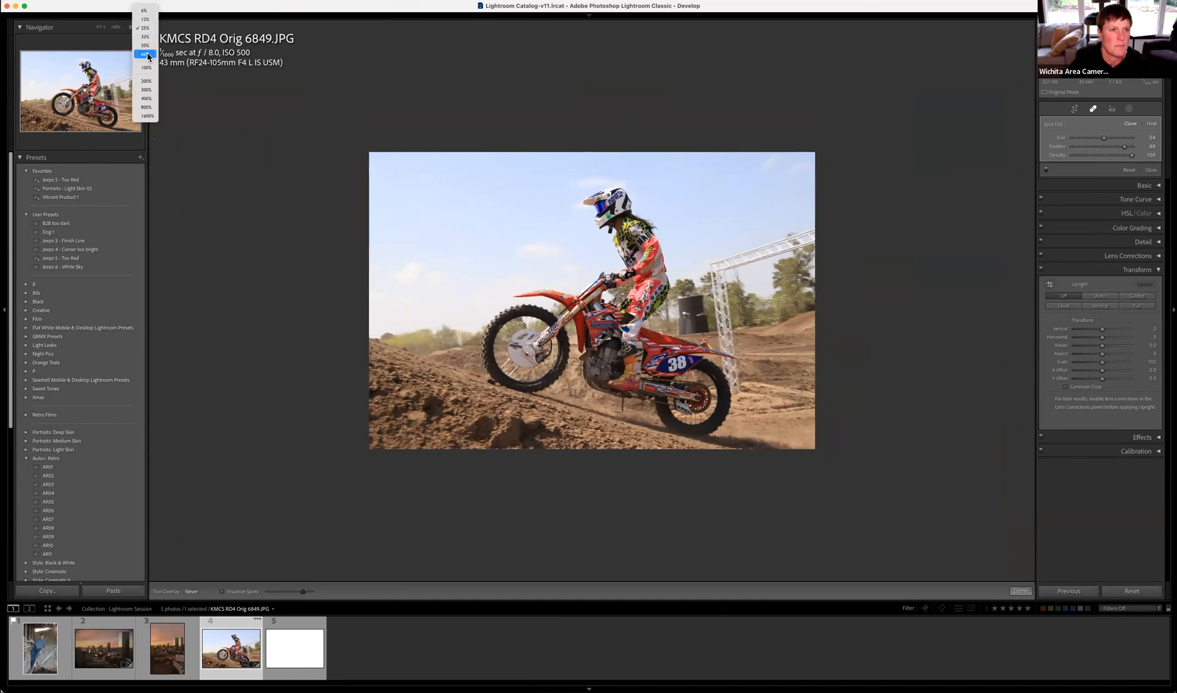
pyautogui.click(147, 55)
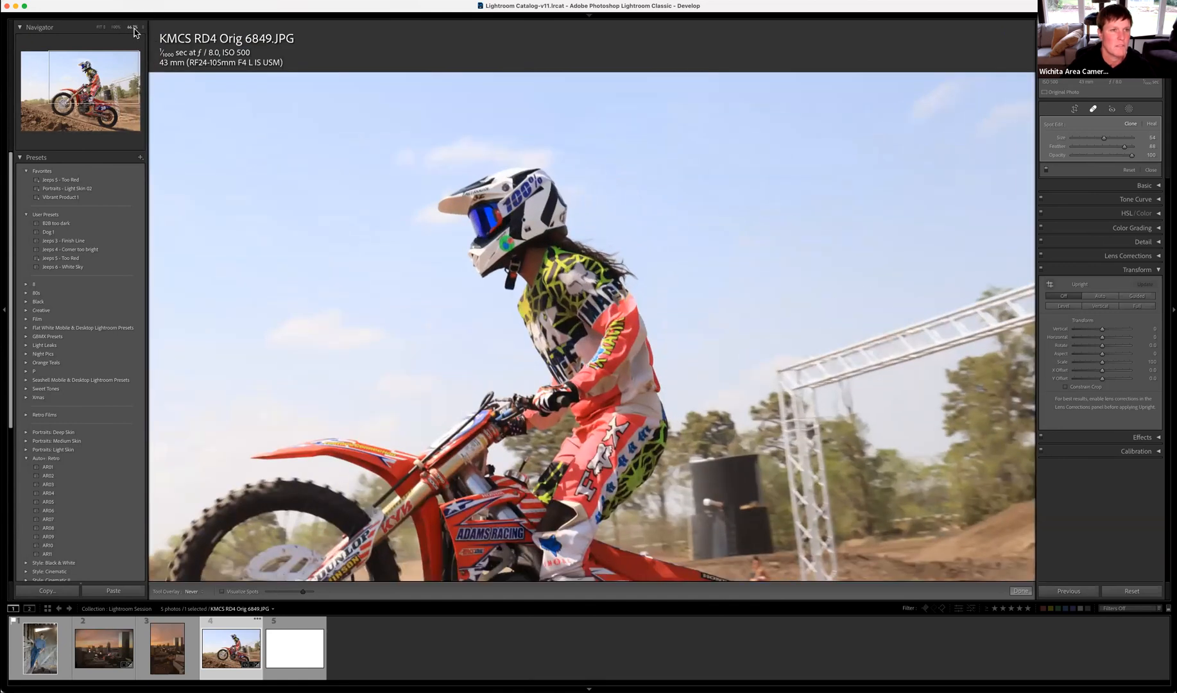
pyautogui.click(143, 28)
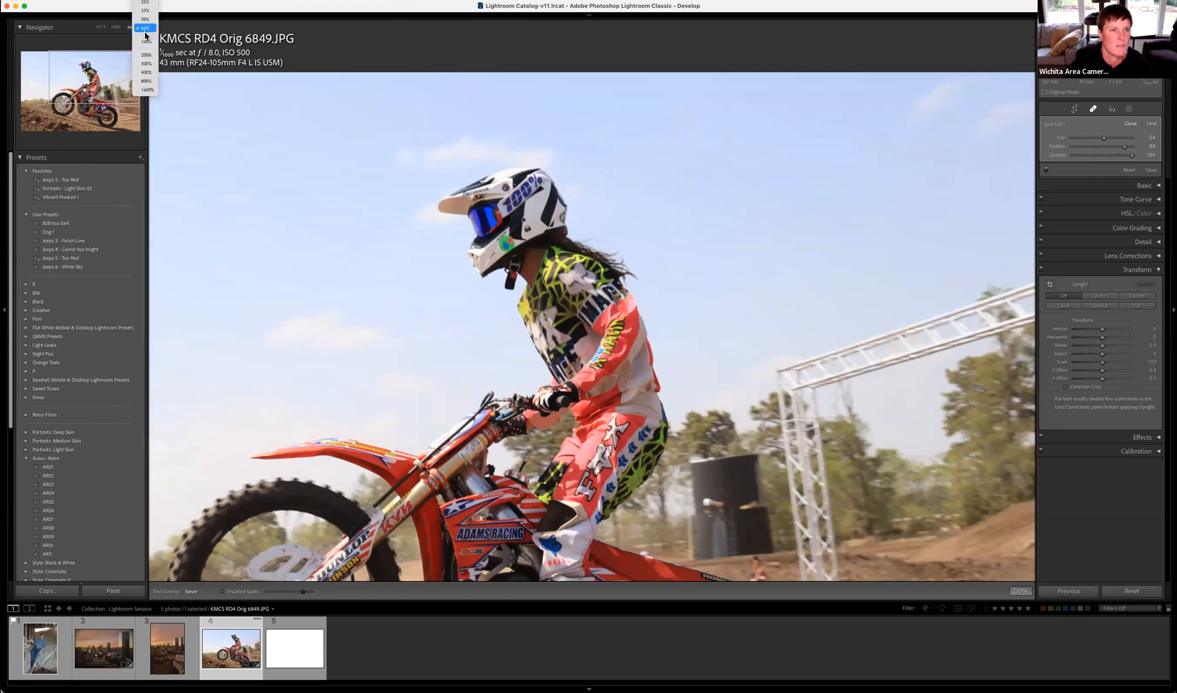
pyautogui.click(146, 51)
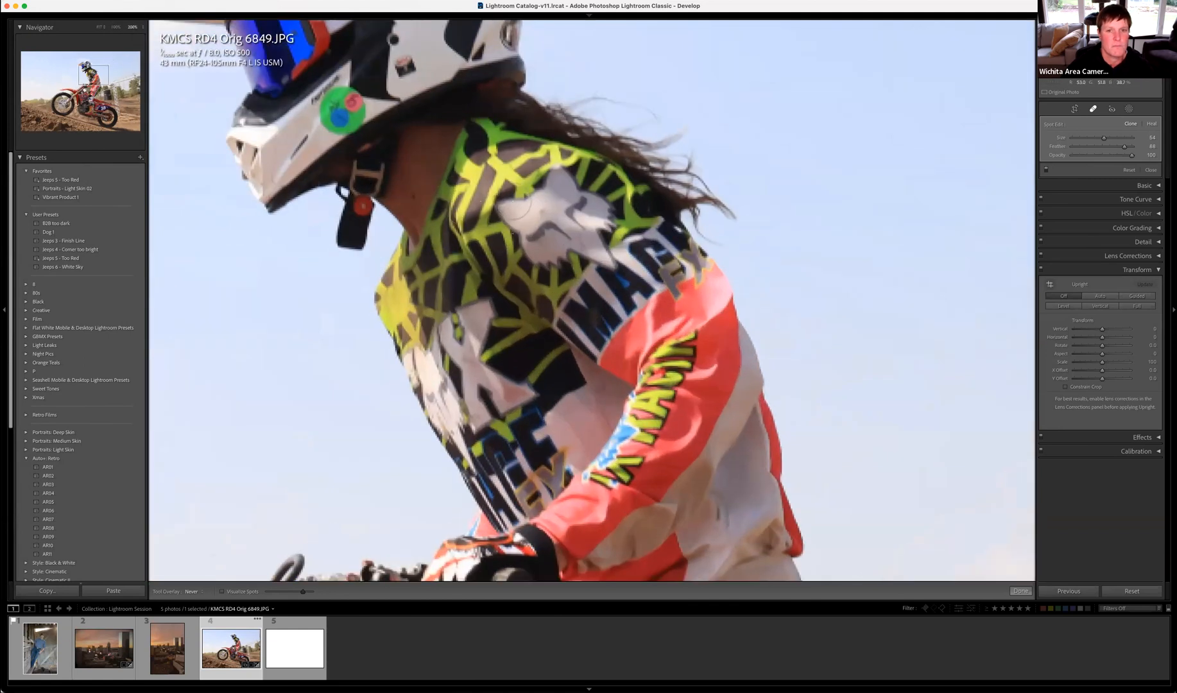
pyautogui.click(77, 75)
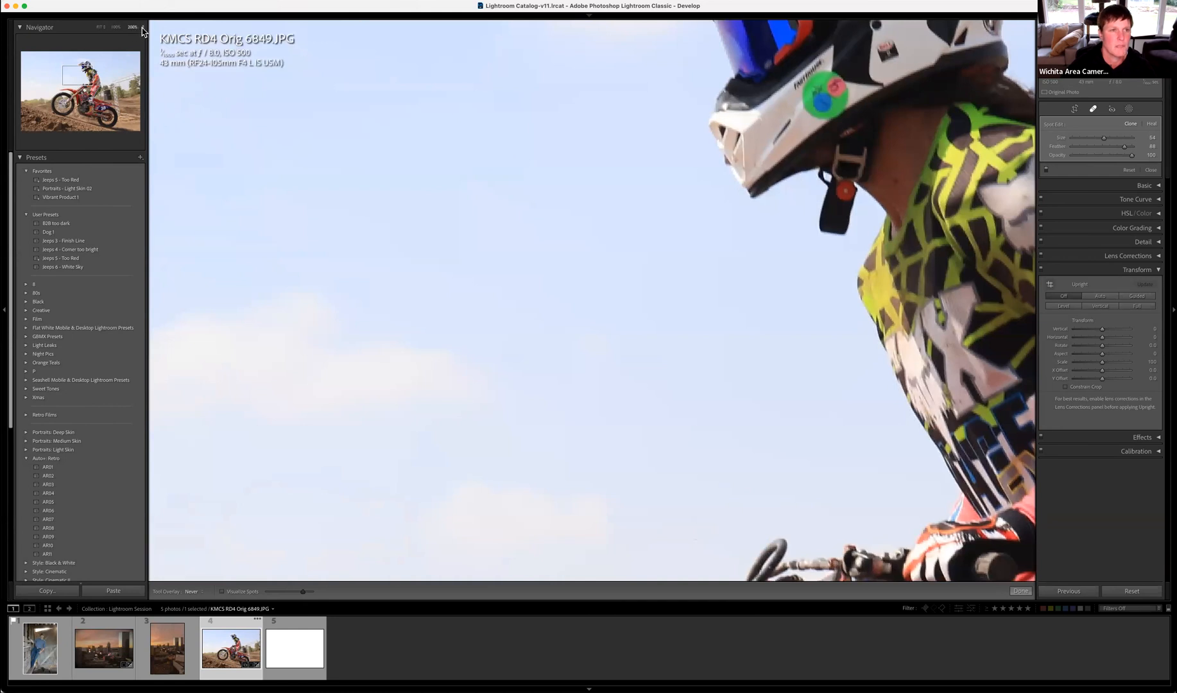
# Zoom the photo to 100% and toggle between that magnification and the fitted view
pyautogui.click(143, 28)
pyautogui.click(144, 14)
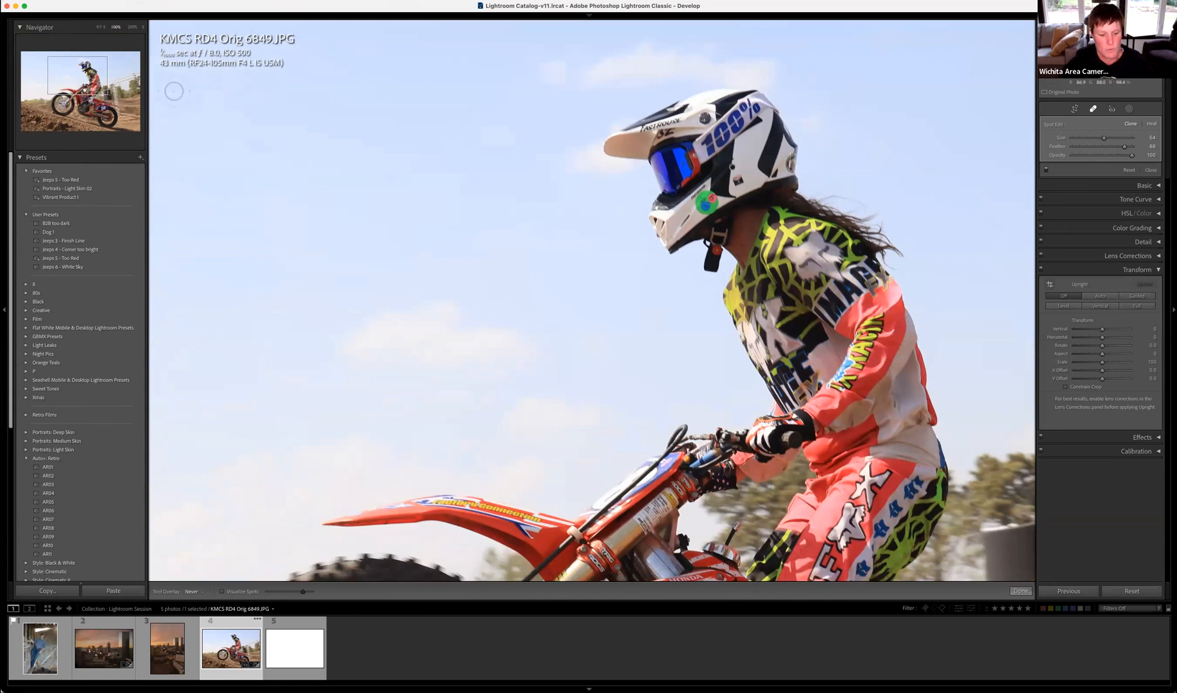
pyautogui.press('z')
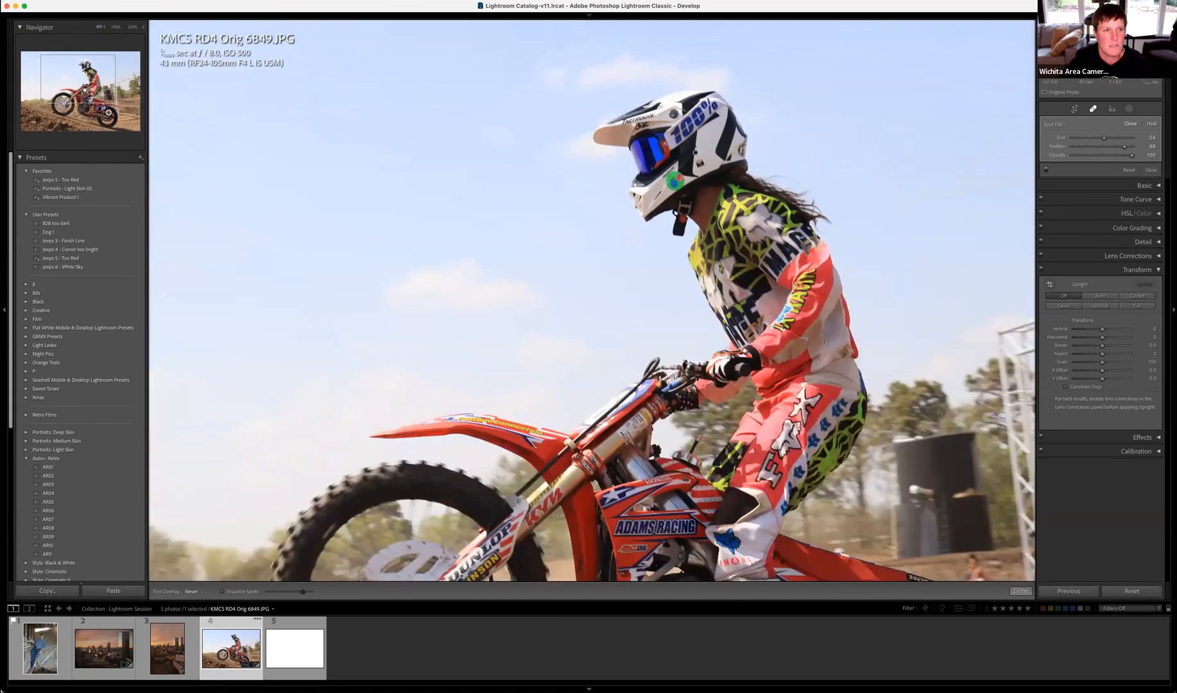
pyautogui.press('z')
pyautogui.press('z')
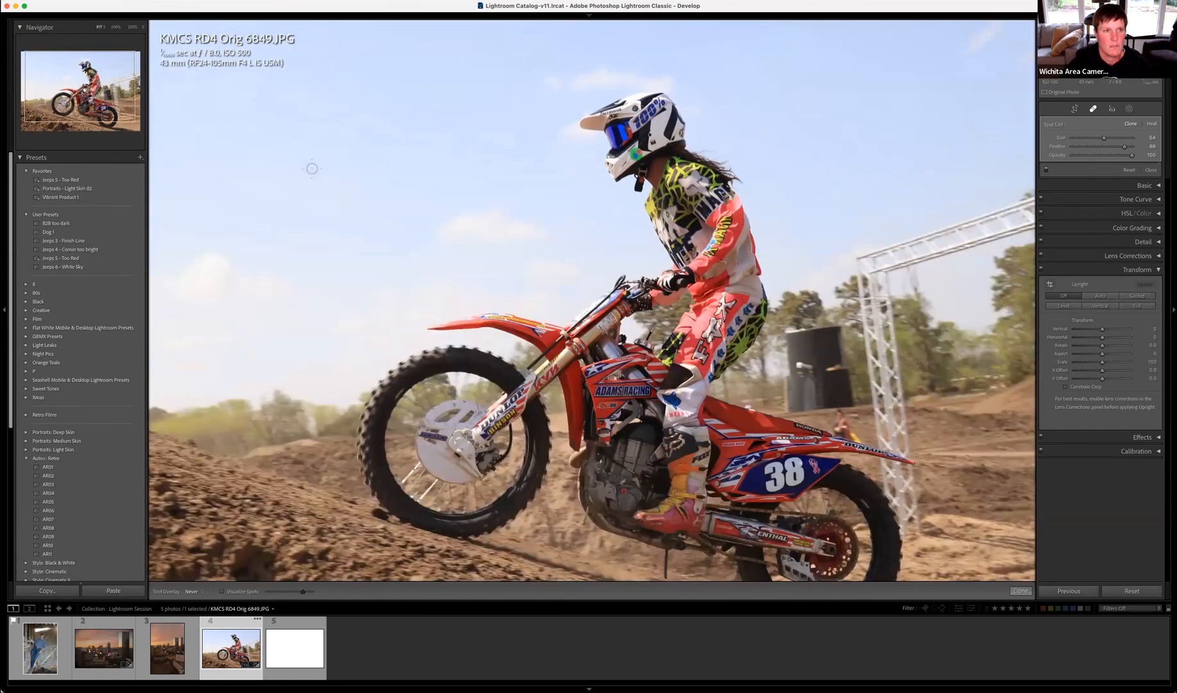
# Toggle the motocross photo between the fitted view and 100%, and set the custom zoom ratio to 200% and 66%
pyautogui.press('z')
pyautogui.press('z')
pyautogui.press('z')
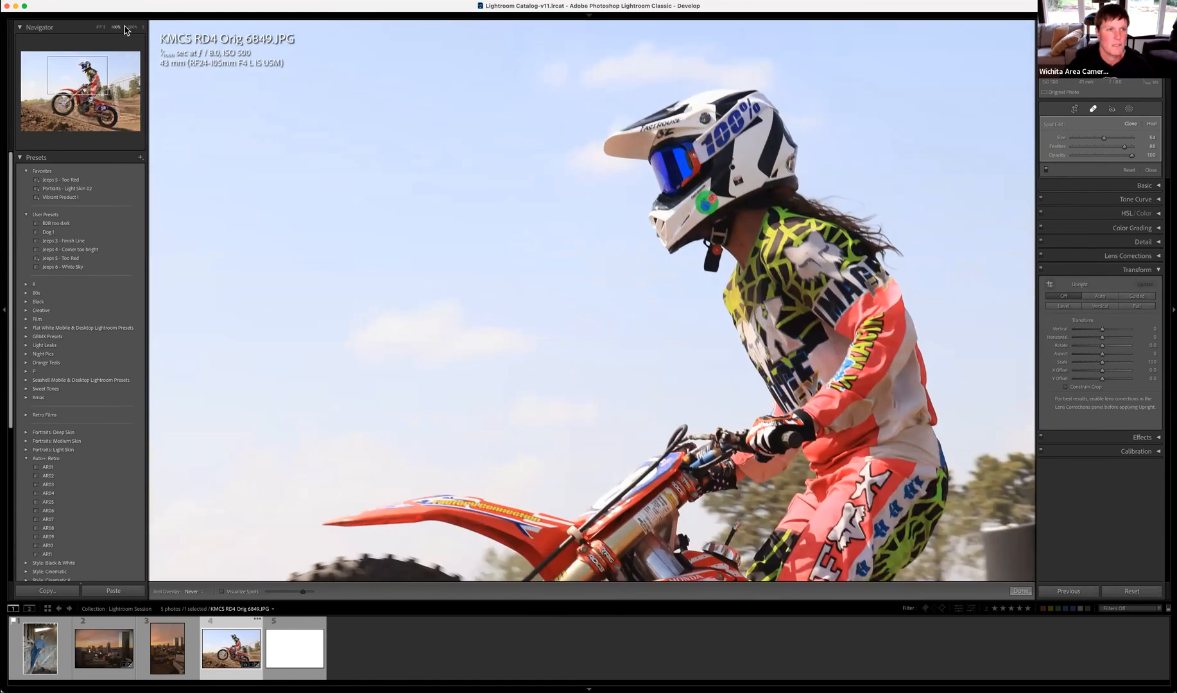
pyautogui.click(132, 27)
pyautogui.click(142, 29)
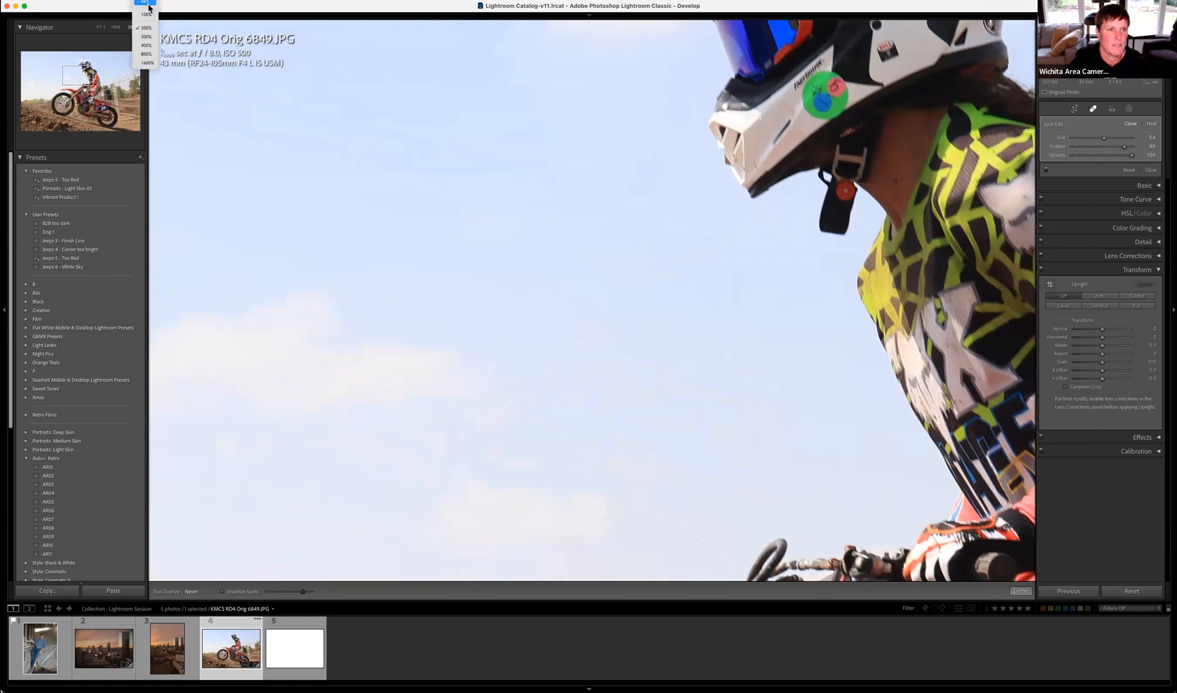
pyautogui.click(145, 2)
# Move the magnified area across the motocross photo to view the bike, the track and the rider
pyautogui.moveTo(85, 69); pyautogui.dragTo(122, 84)
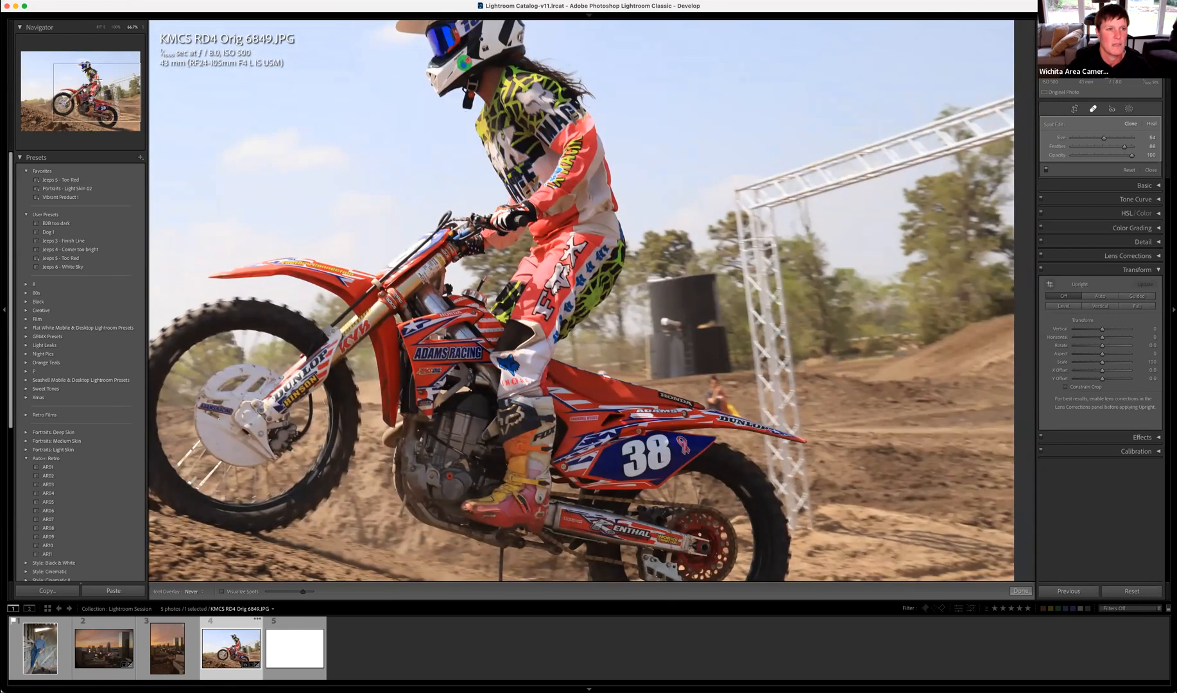
pyautogui.moveTo(98, 77)
pyautogui.mouseDown()
pyautogui.moveTo(96, 66)
pyautogui.moveTo(93, 98)
pyautogui.moveTo(83, 89)
pyautogui.mouseUp()
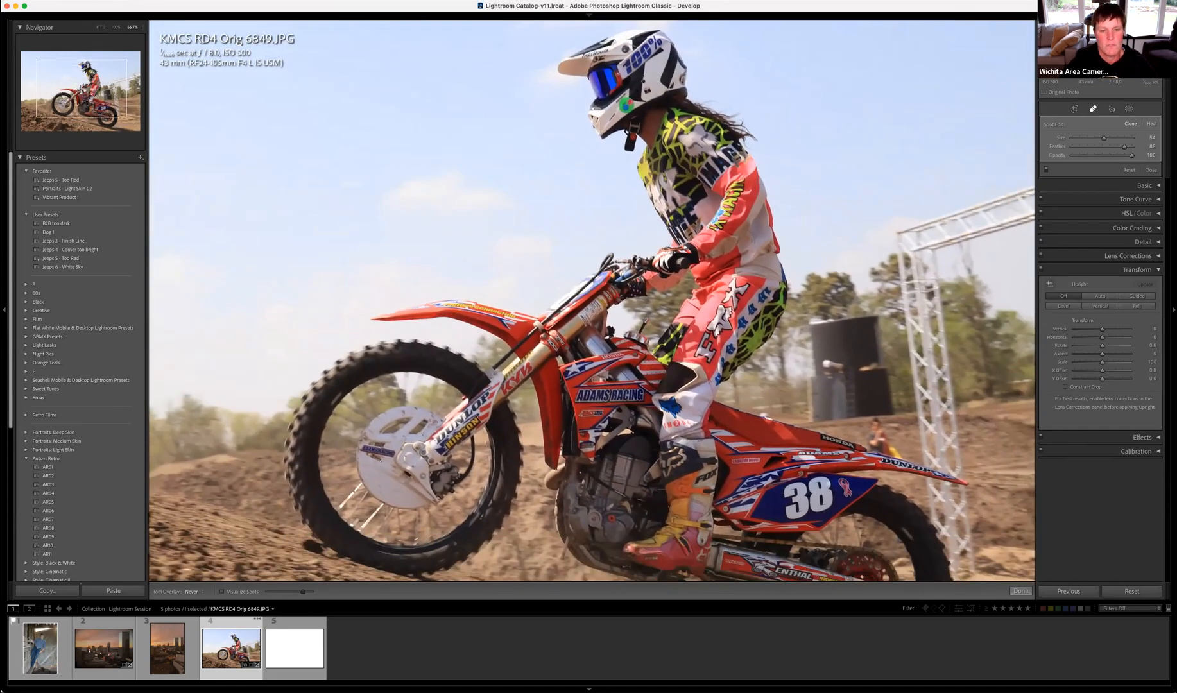
pyautogui.click(97, 91)
# Set the custom zoom ratio to 200% and magnify the rider's torso and handlebars
pyautogui.click(133, 27)
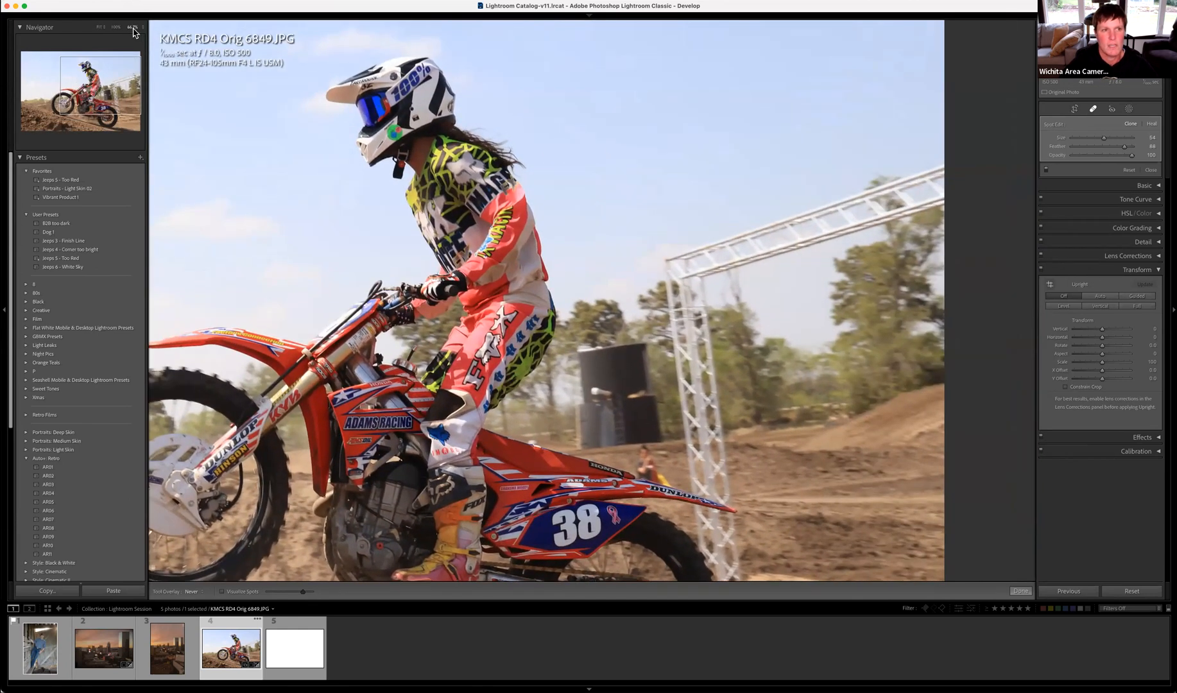
pyautogui.click(143, 28)
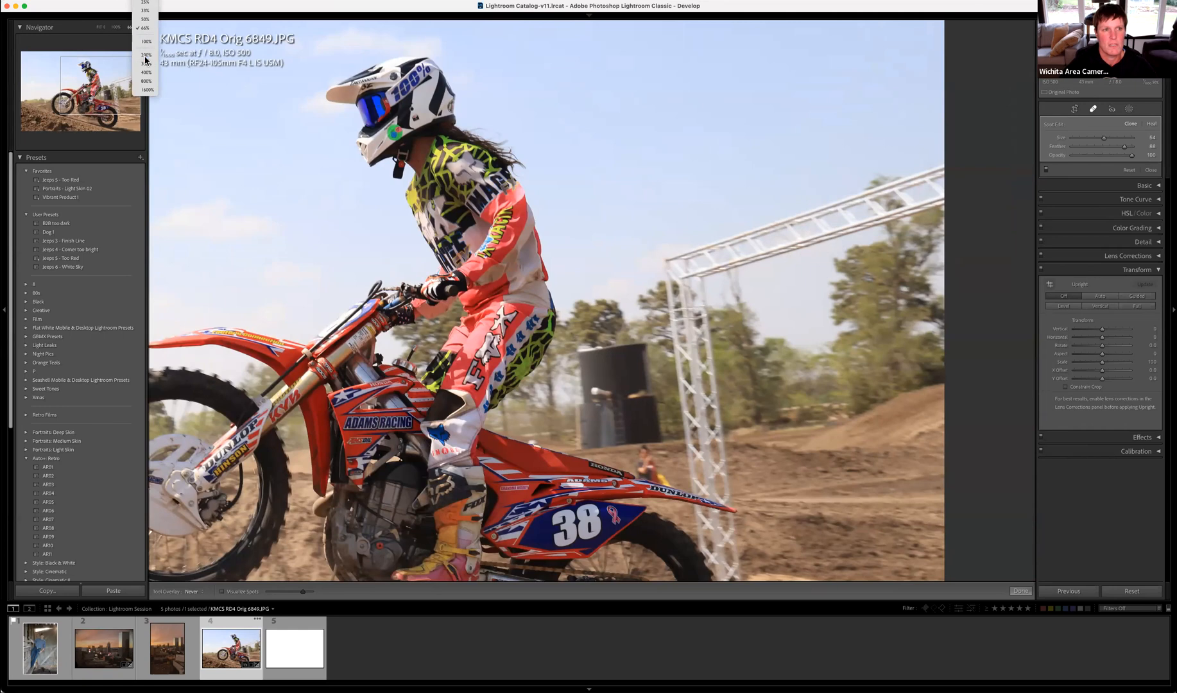
pyautogui.click(146, 54)
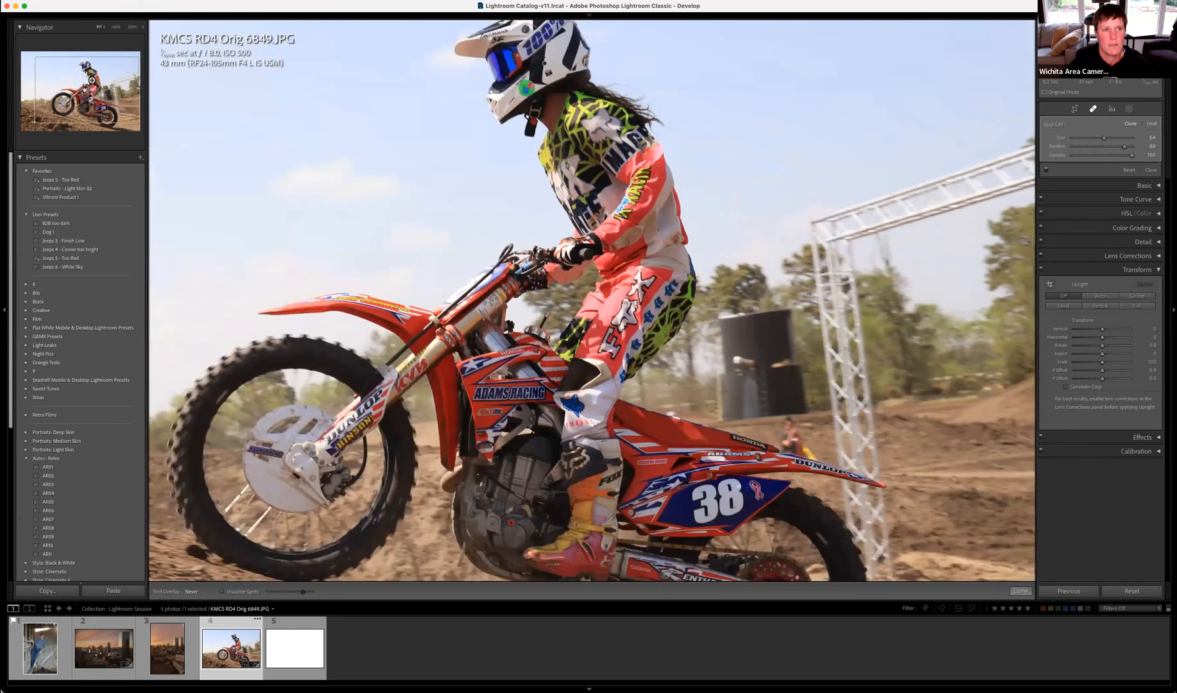
pyautogui.press('z')
pyautogui.click(71, 78)
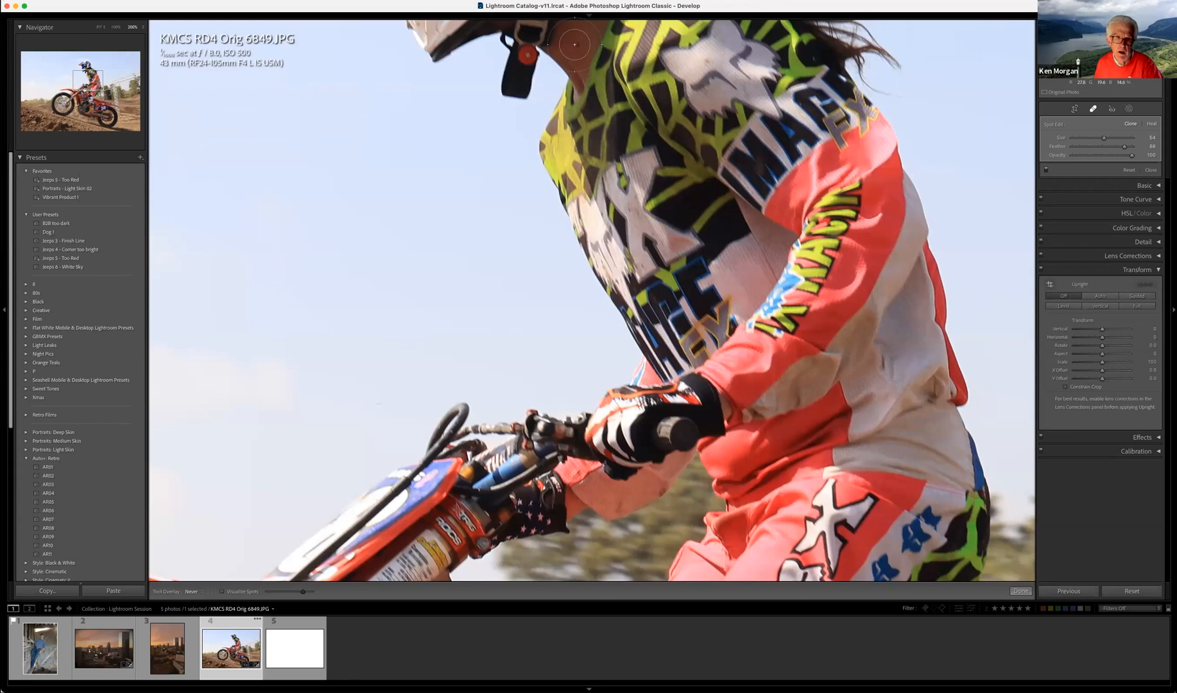
# Open the wide skyline photo _FBP7244.CR2, undo the stray clone spot on the tower, and fit the photo to the view
pyautogui.click(164, 664)
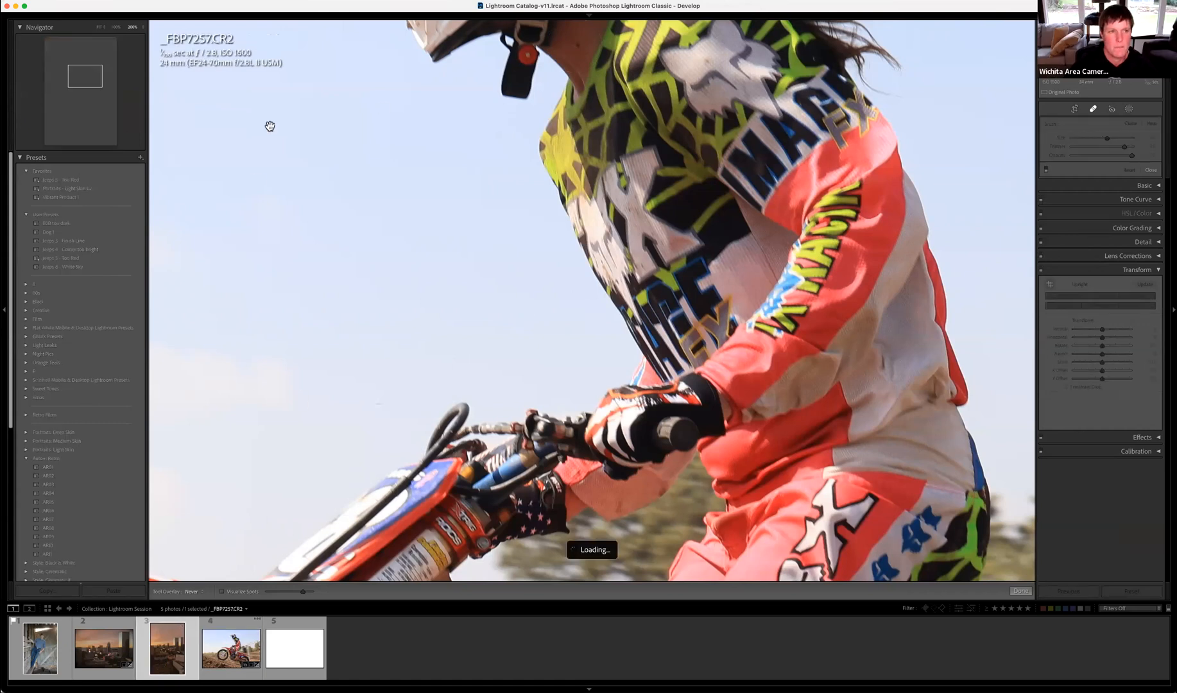
pyautogui.click(118, 648)
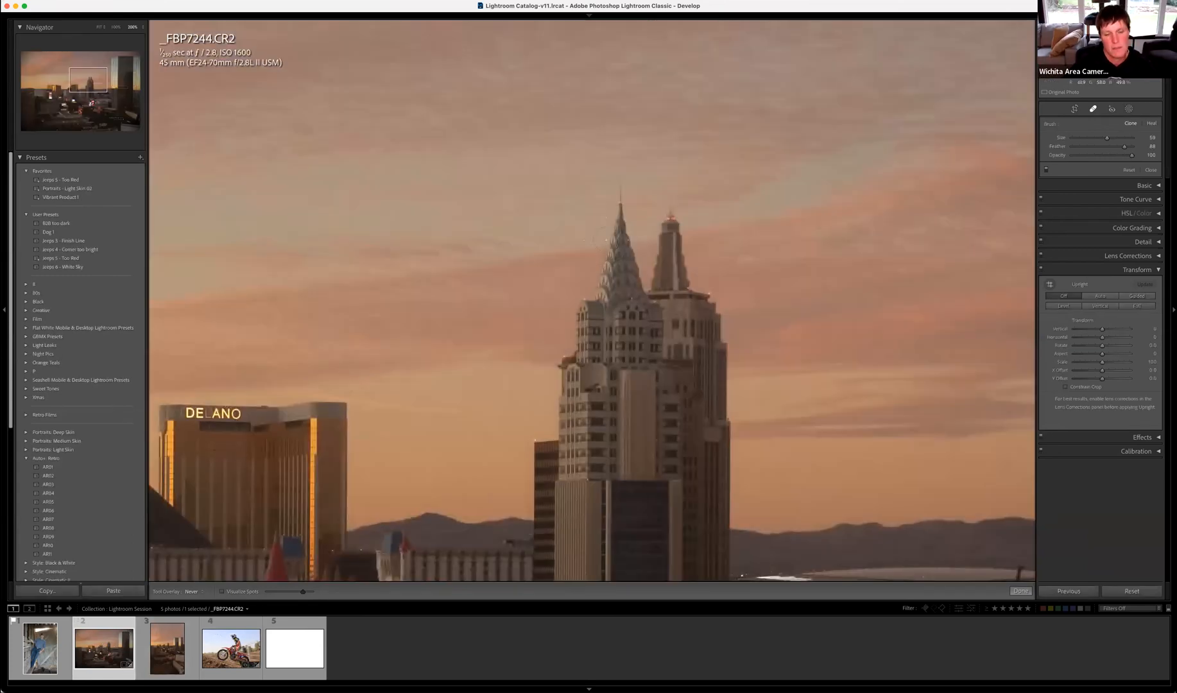
pyautogui.click(570, 309)
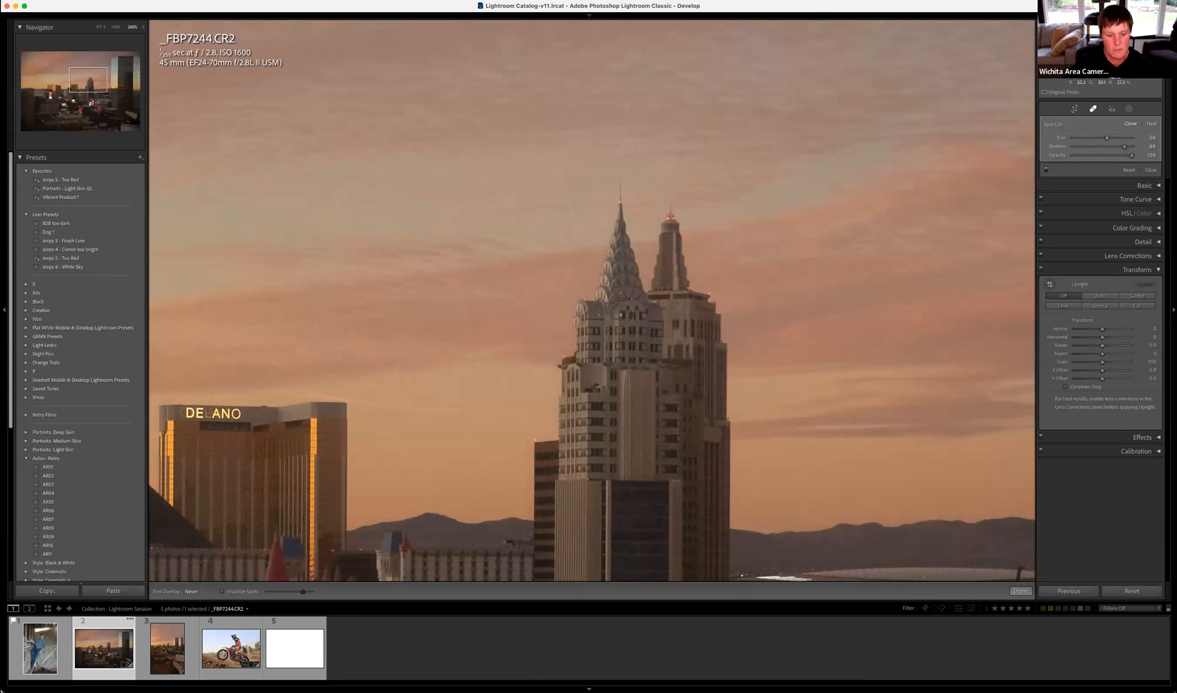
pyautogui.press('super+z')
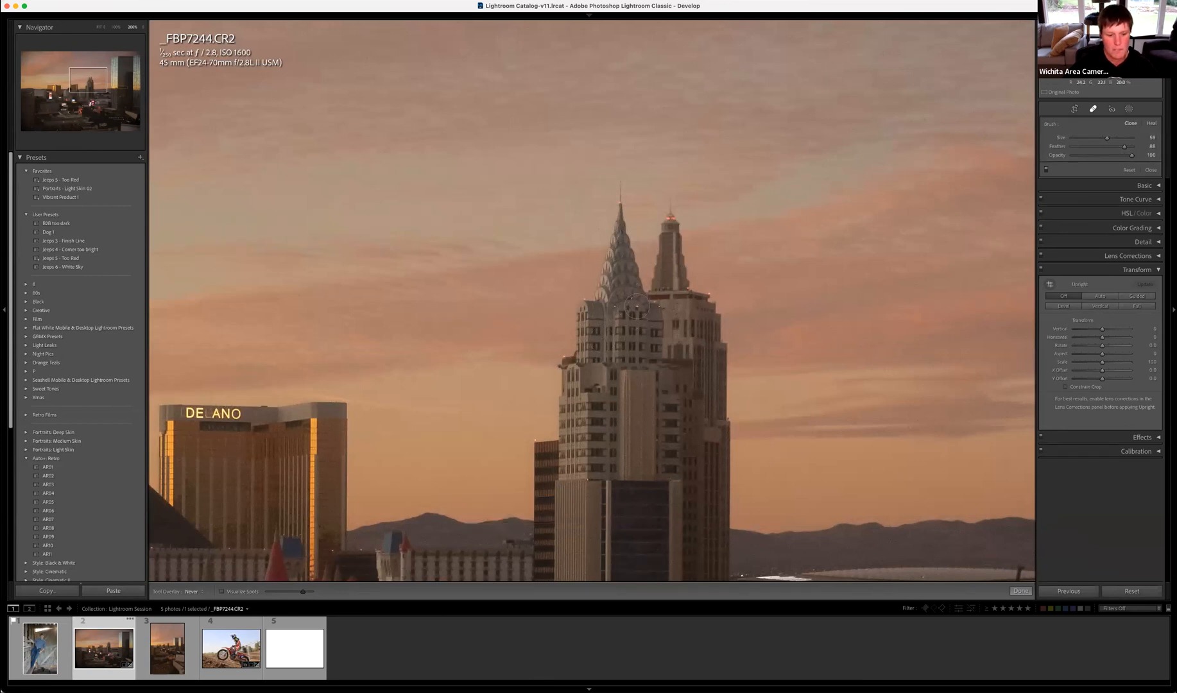
pyautogui.press('z')
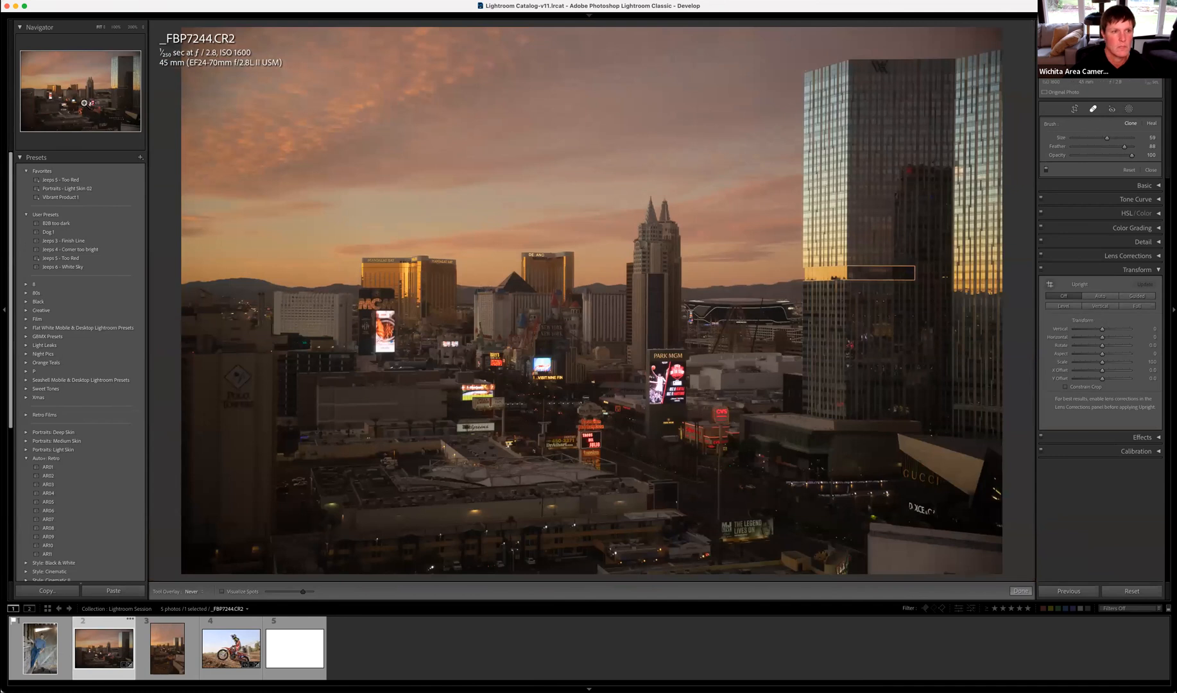
# View the skyline photo at 200% and 100%, and return it to the fitted view
pyautogui.click(134, 27)
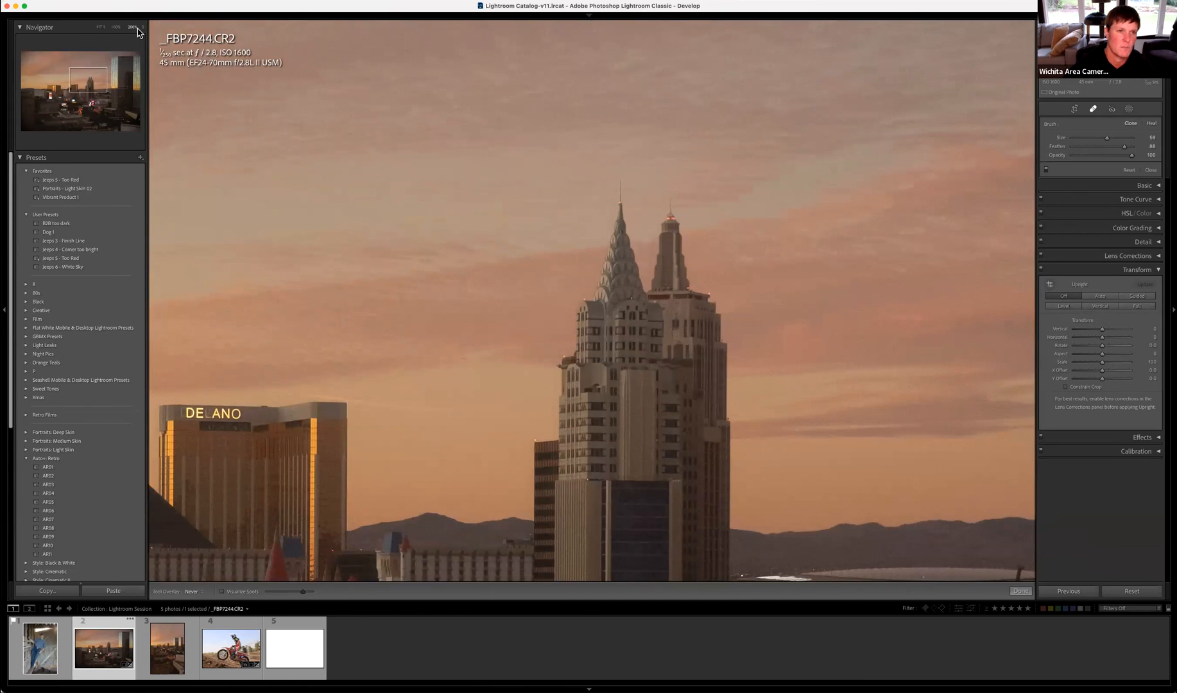
pyautogui.click(143, 27)
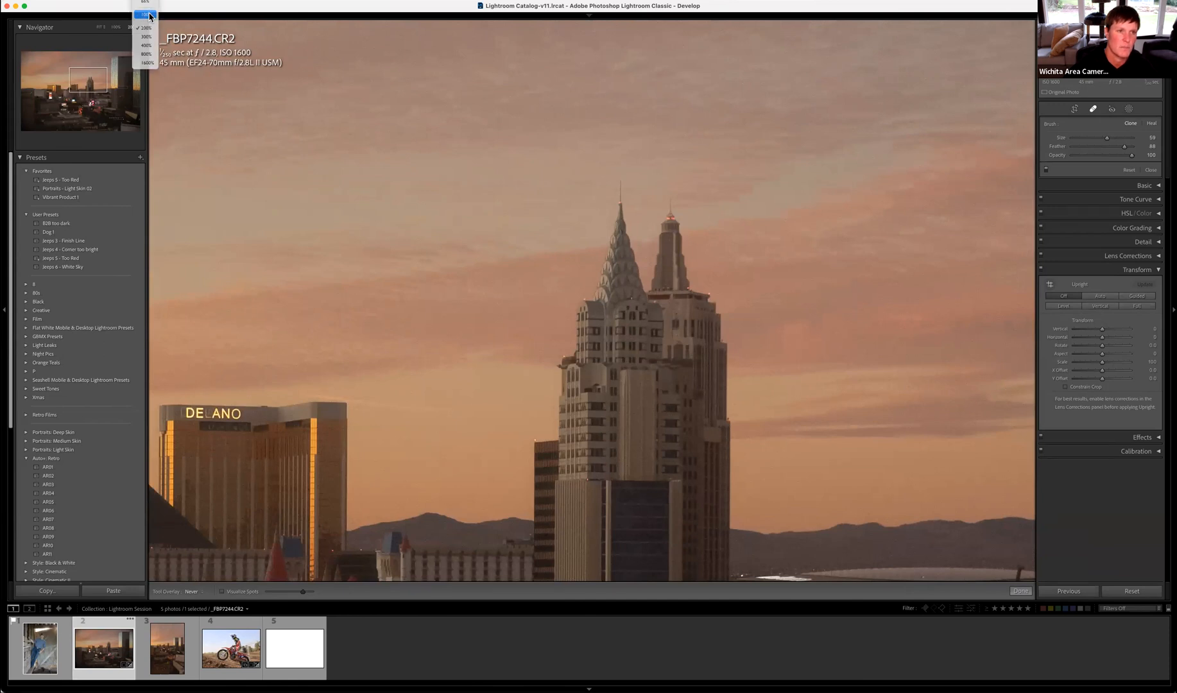
pyautogui.click(149, 15)
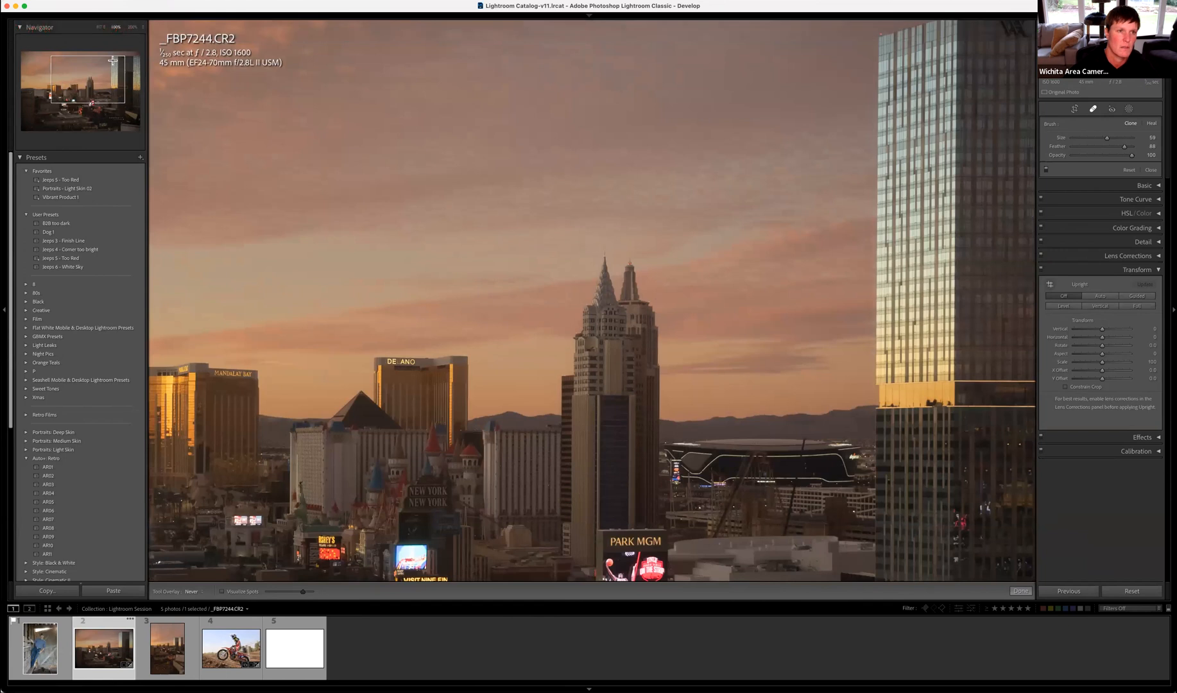
pyautogui.click(102, 29)
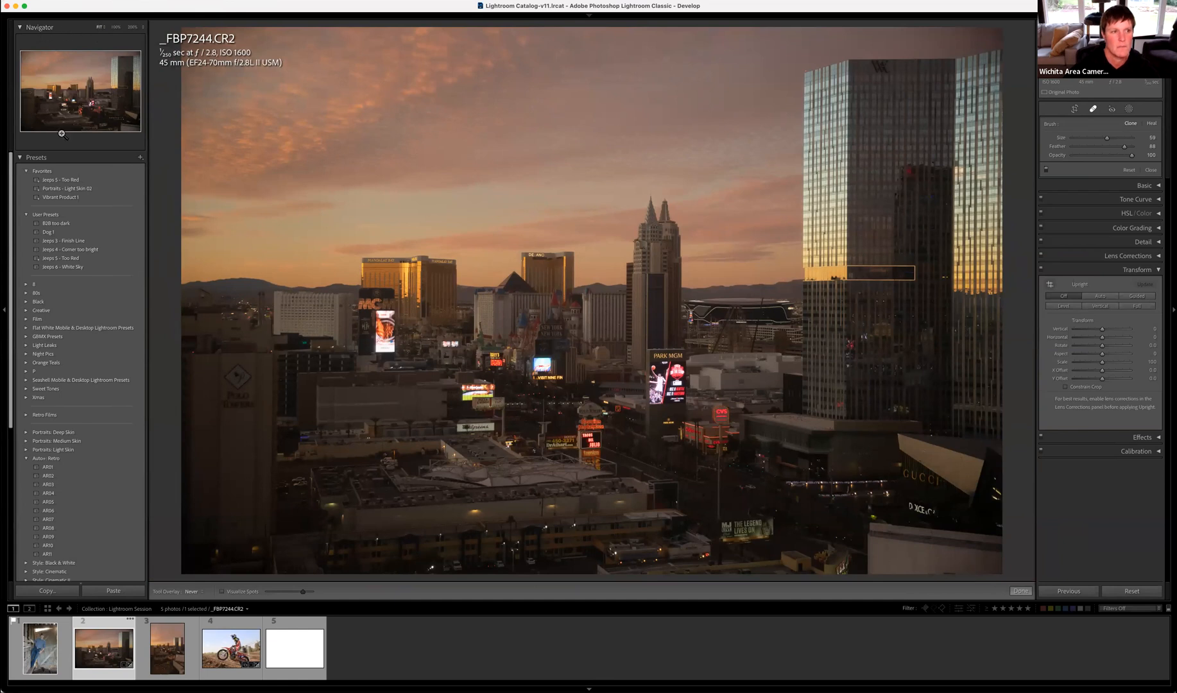
# Collapse the Presets and Snapshots panels, and look over the available custom zoom ratios
pyautogui.click(18, 160)
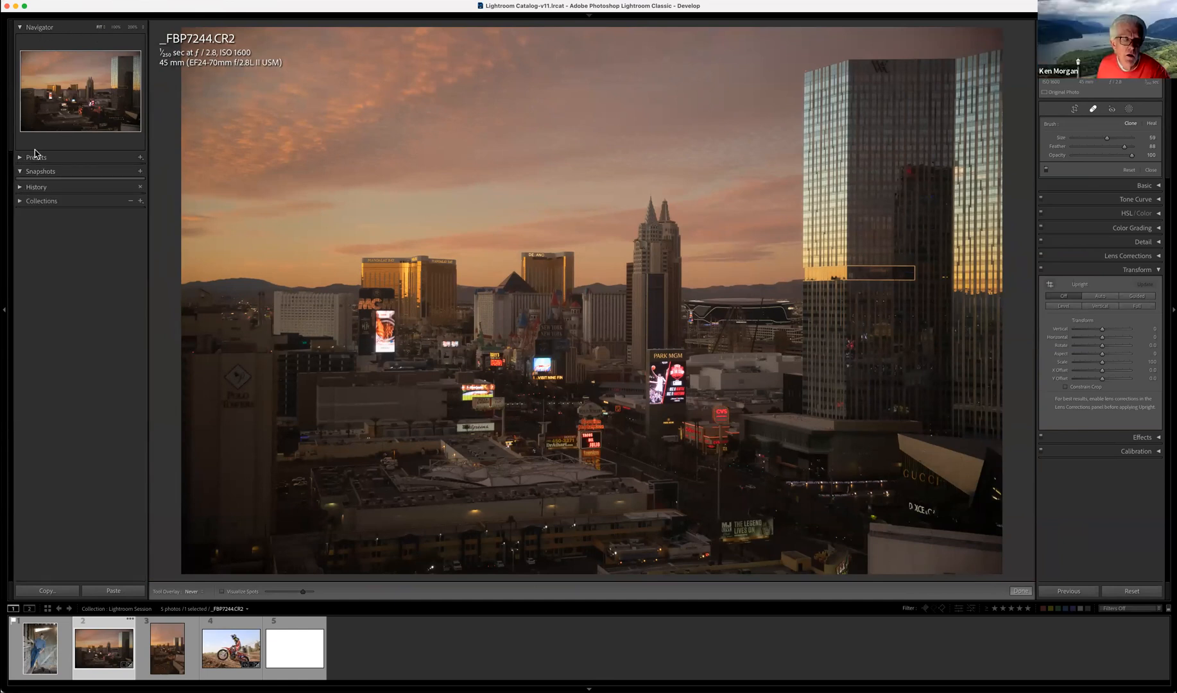
pyautogui.click(39, 172)
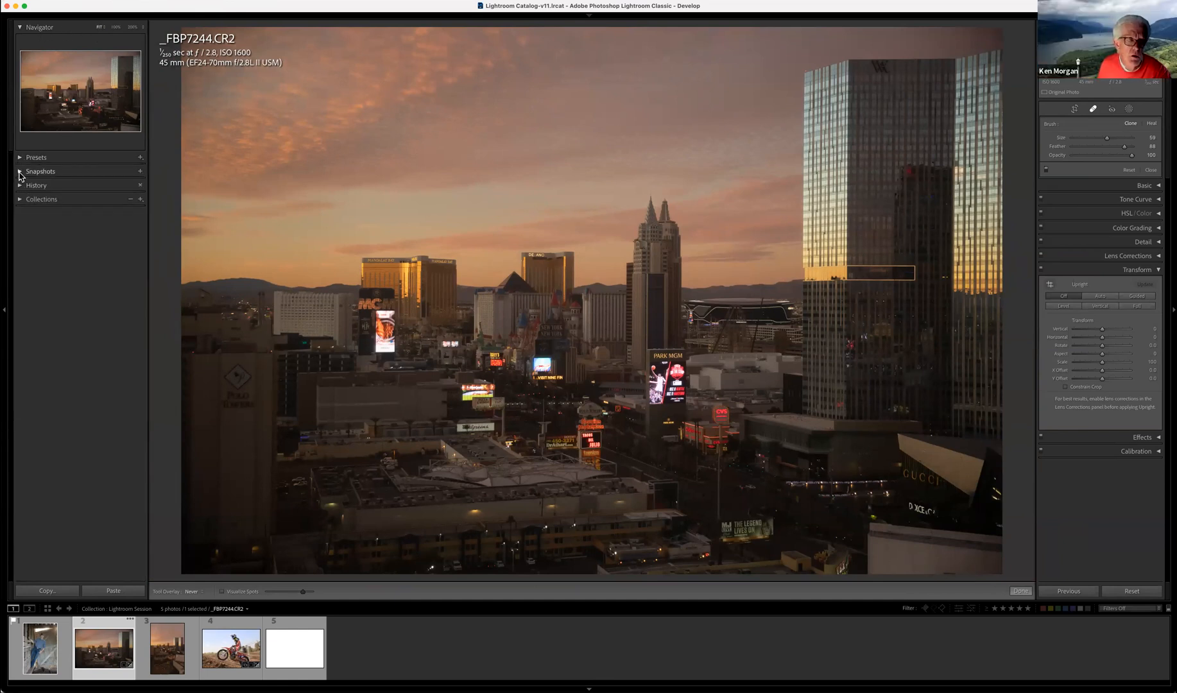
pyautogui.click(136, 28)
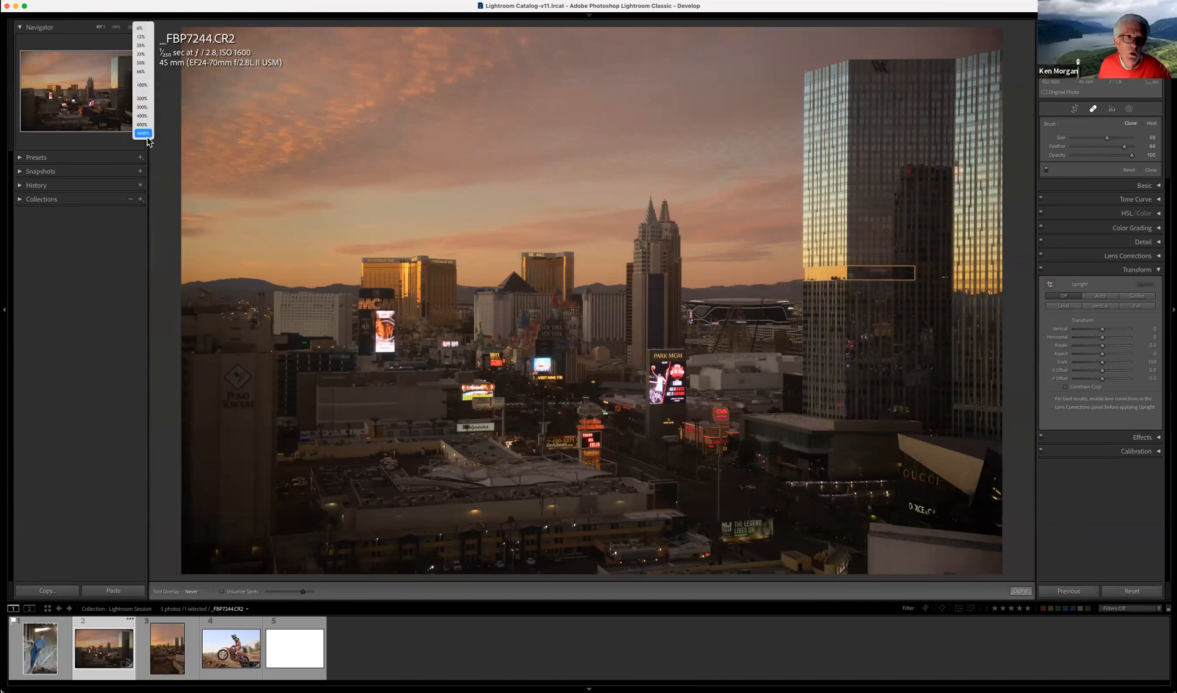
pyautogui.click(130, 30)
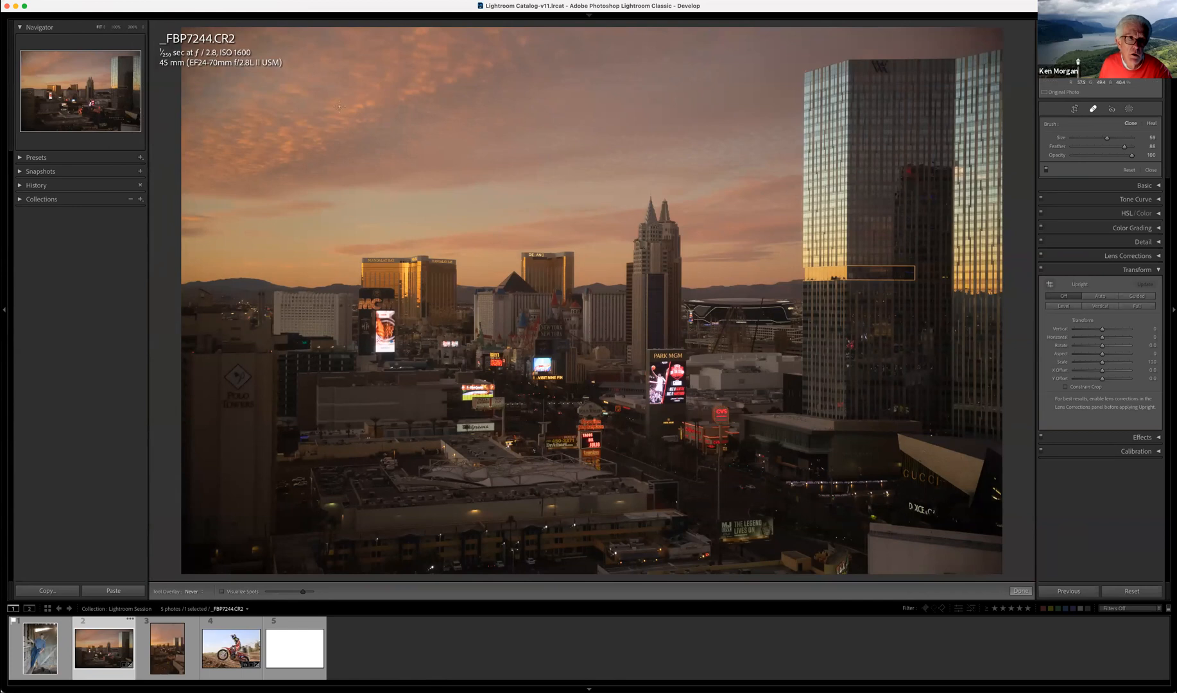
# Toggle the skyline photo repeatedly between 100% and the fitted view, ending with the whole photo shown
pyautogui.press('z')
pyautogui.press('z')
pyautogui.press('z')
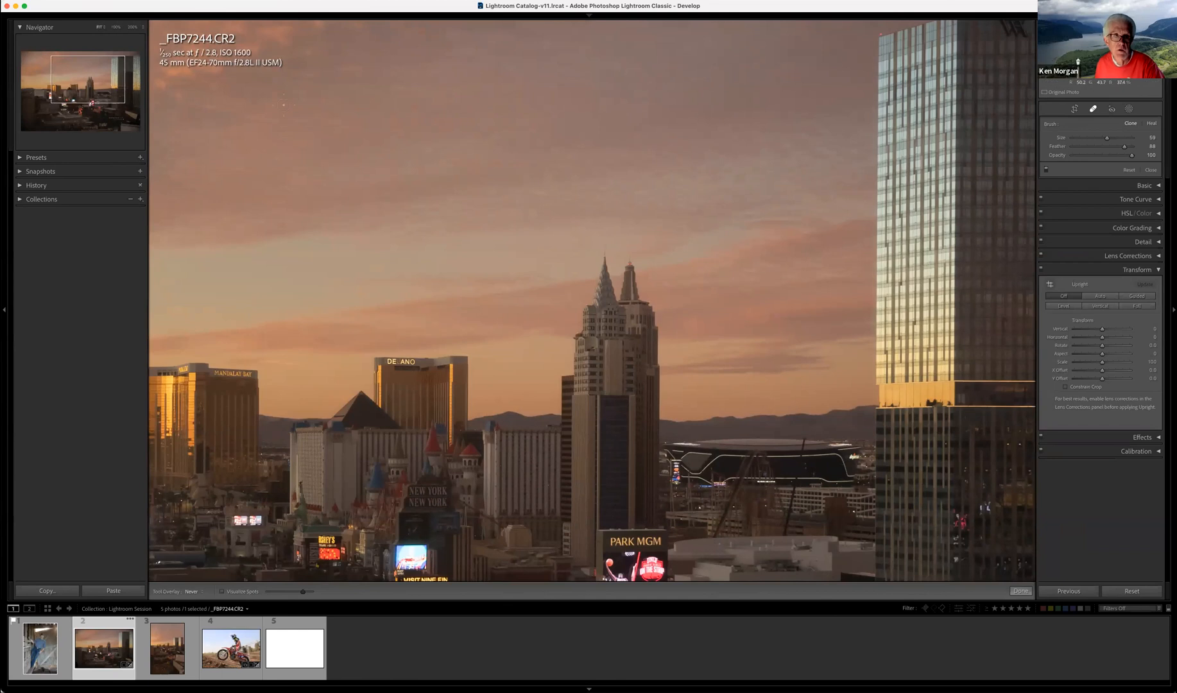
pyautogui.press('z')
pyautogui.press('z')
pyautogui.press('z')
pyautogui.press('z')
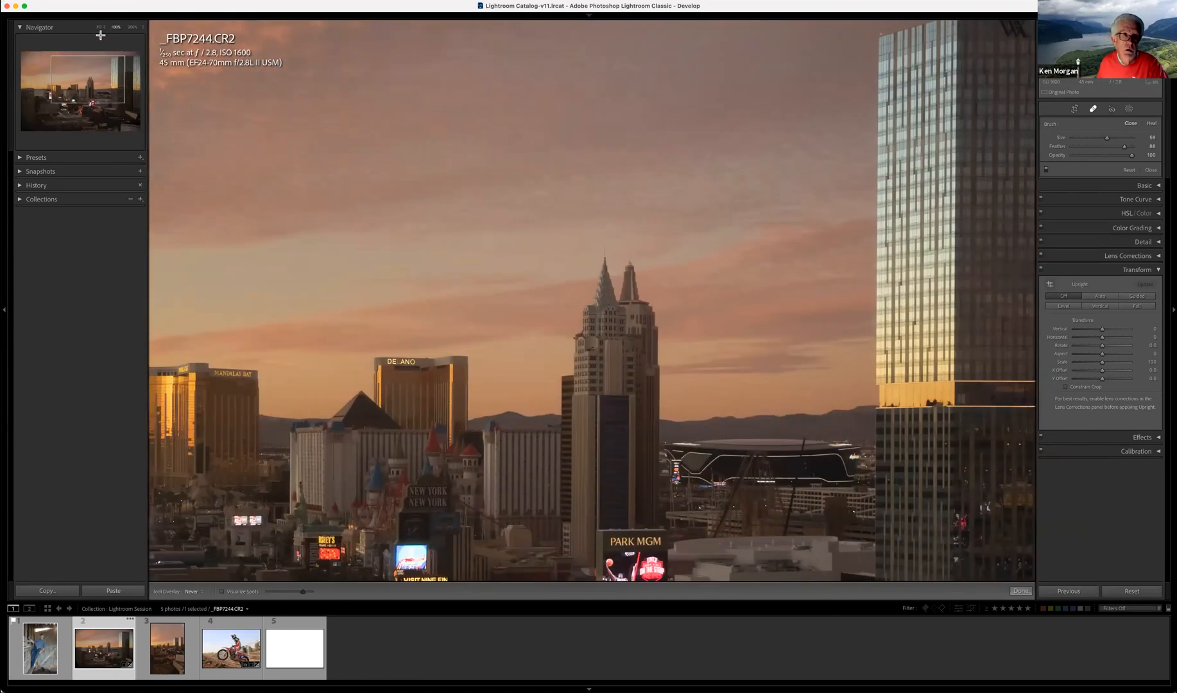
pyautogui.click(102, 28)
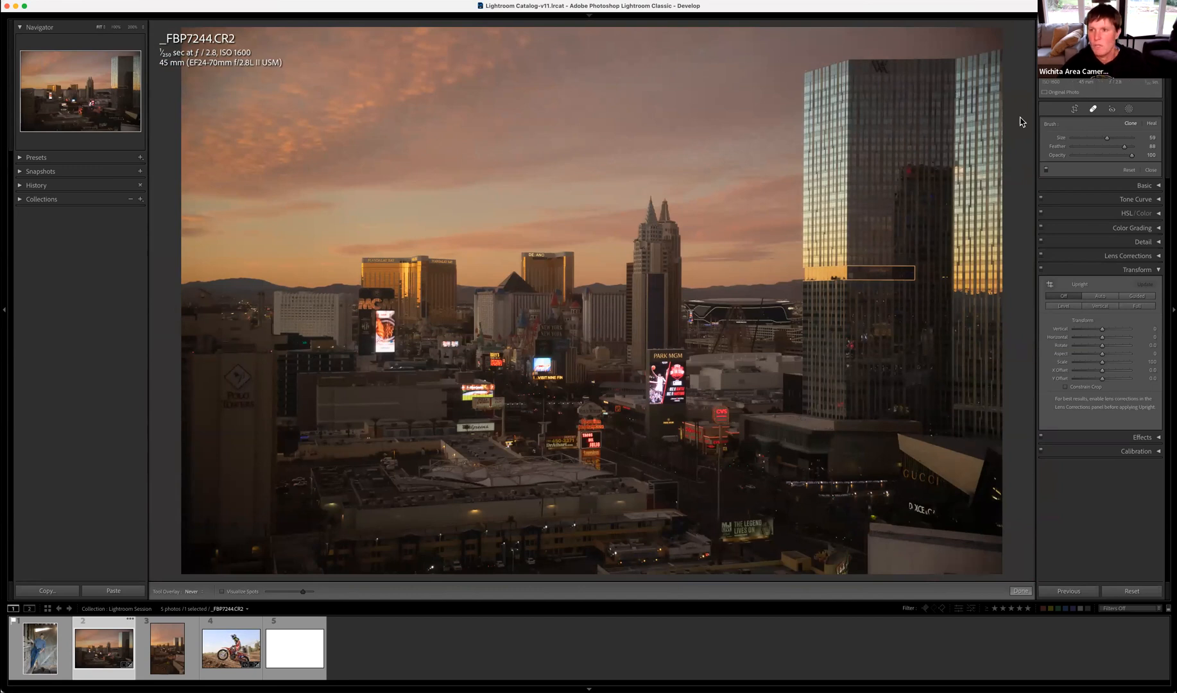
# Set the Spot Removal brush's feather to 100 and its size to 77
pyautogui.click(1095, 110)
pyautogui.click(1095, 109)
pyautogui.moveTo(1125, 147); pyautogui.dragTo(1133, 151)
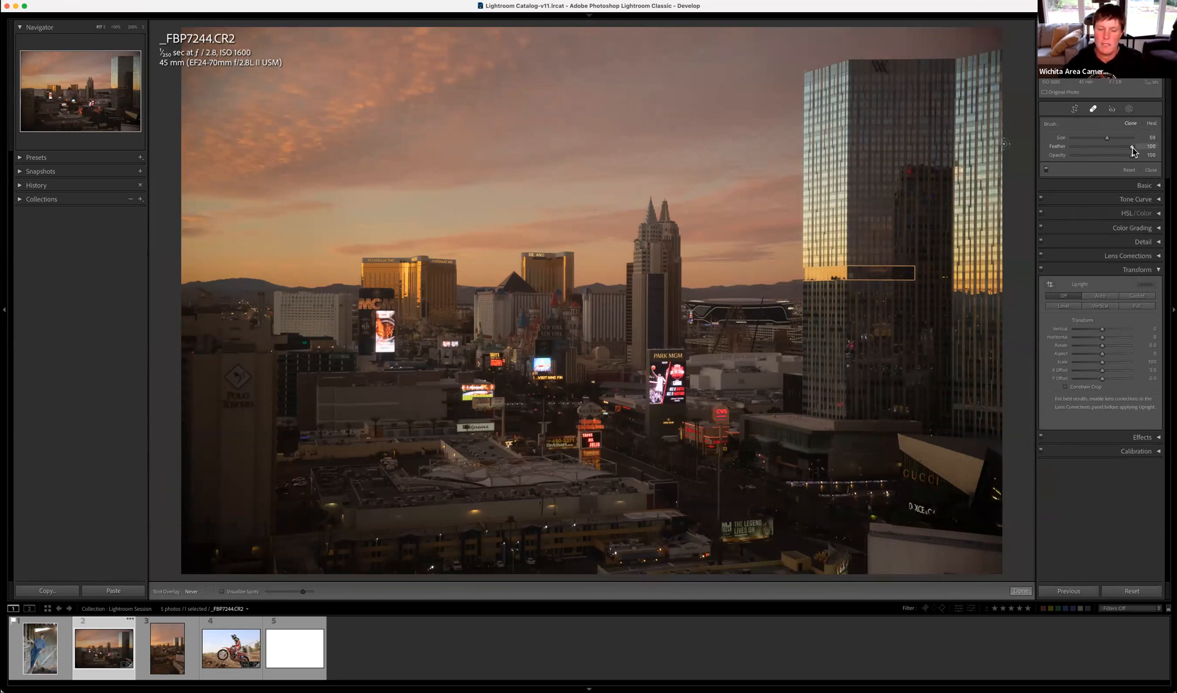
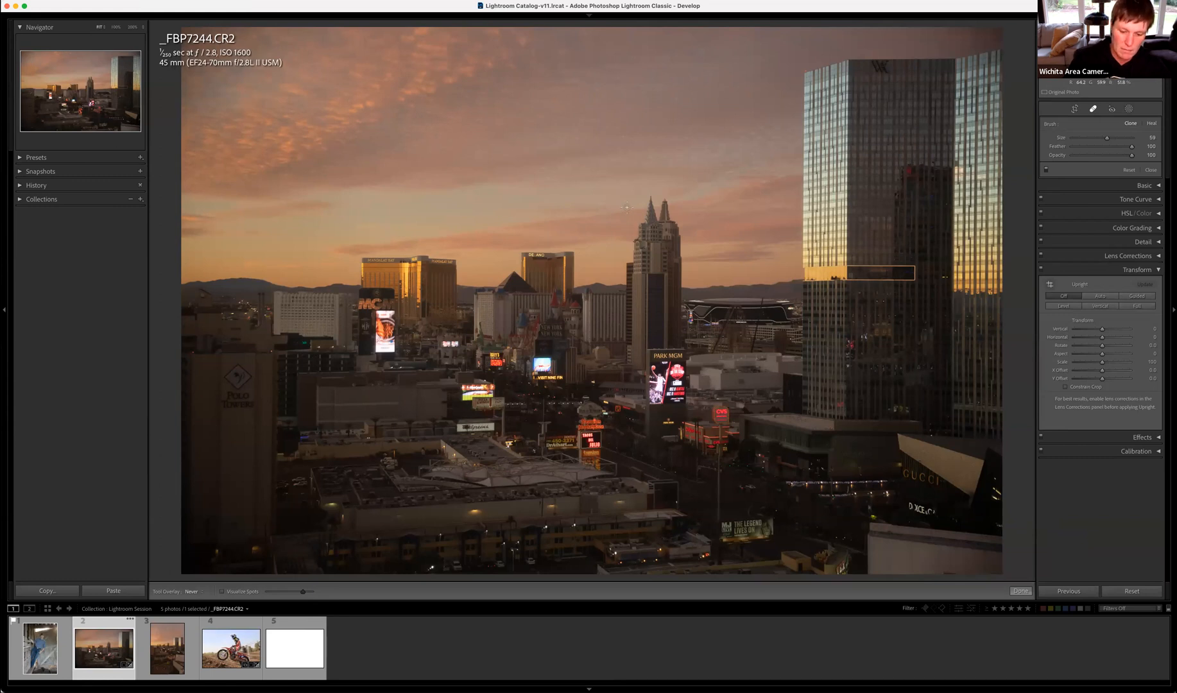
pyautogui.scroll(3, 627, 207)
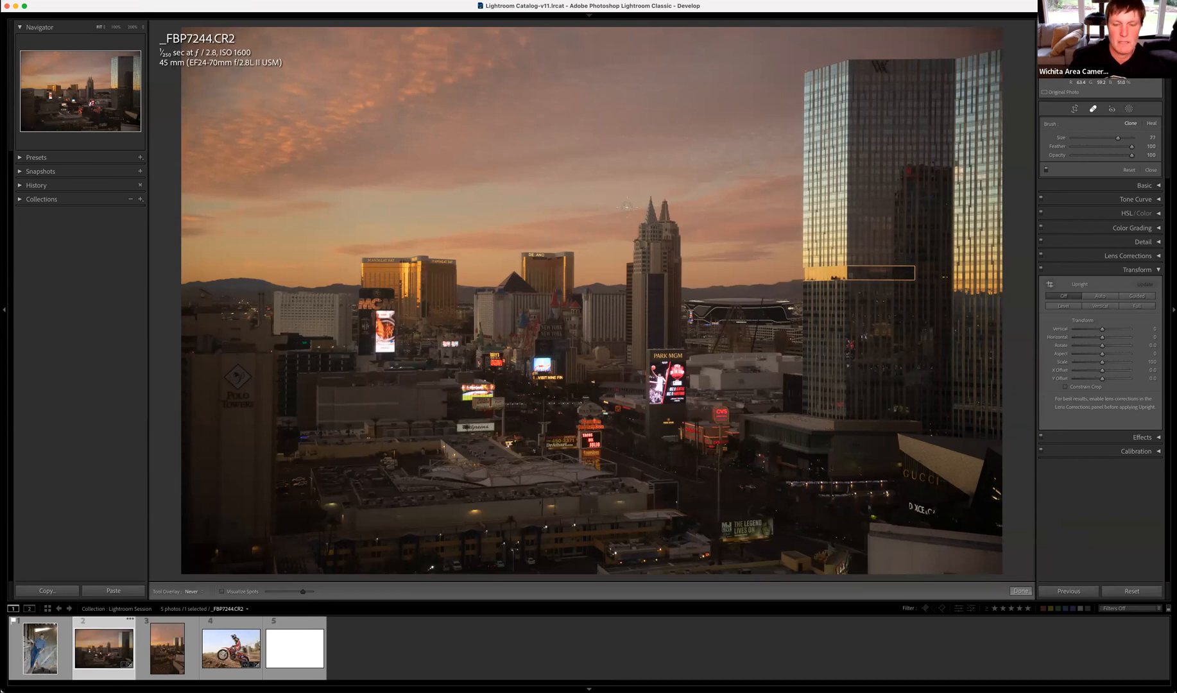
pyautogui.scroll(-3, 627, 208)
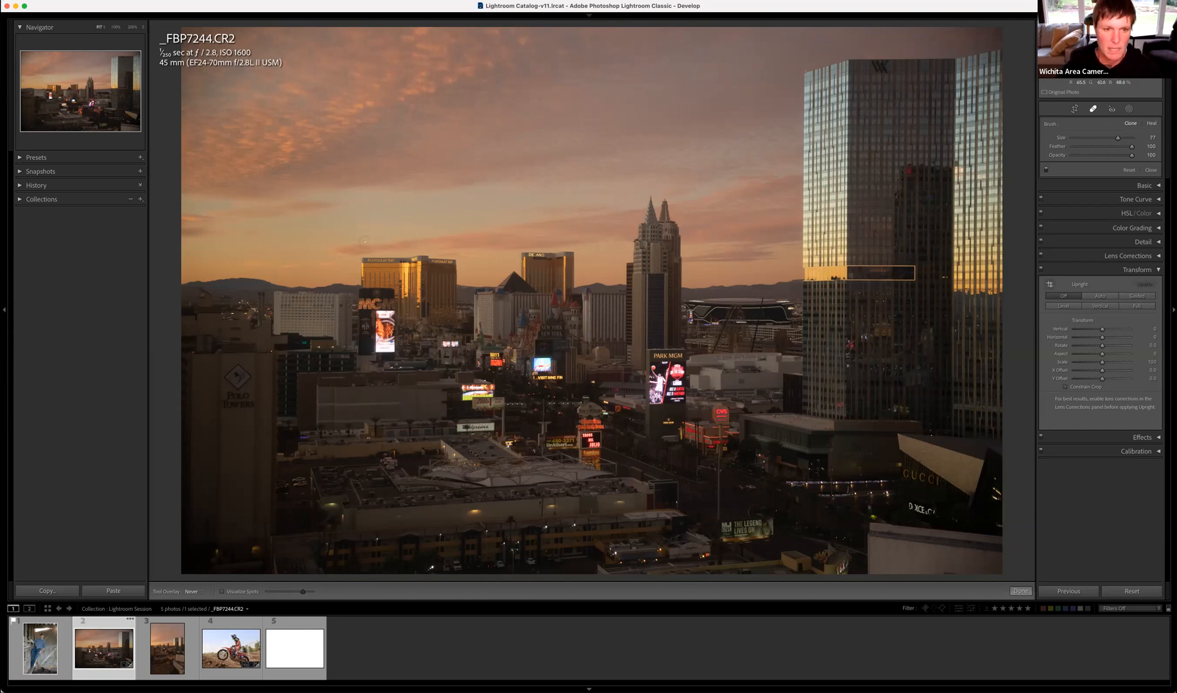
# Reduce the Spot Removal brush size, and magnify the sky above the Mandalay Bay hotel to 100%
pyautogui.press('z')
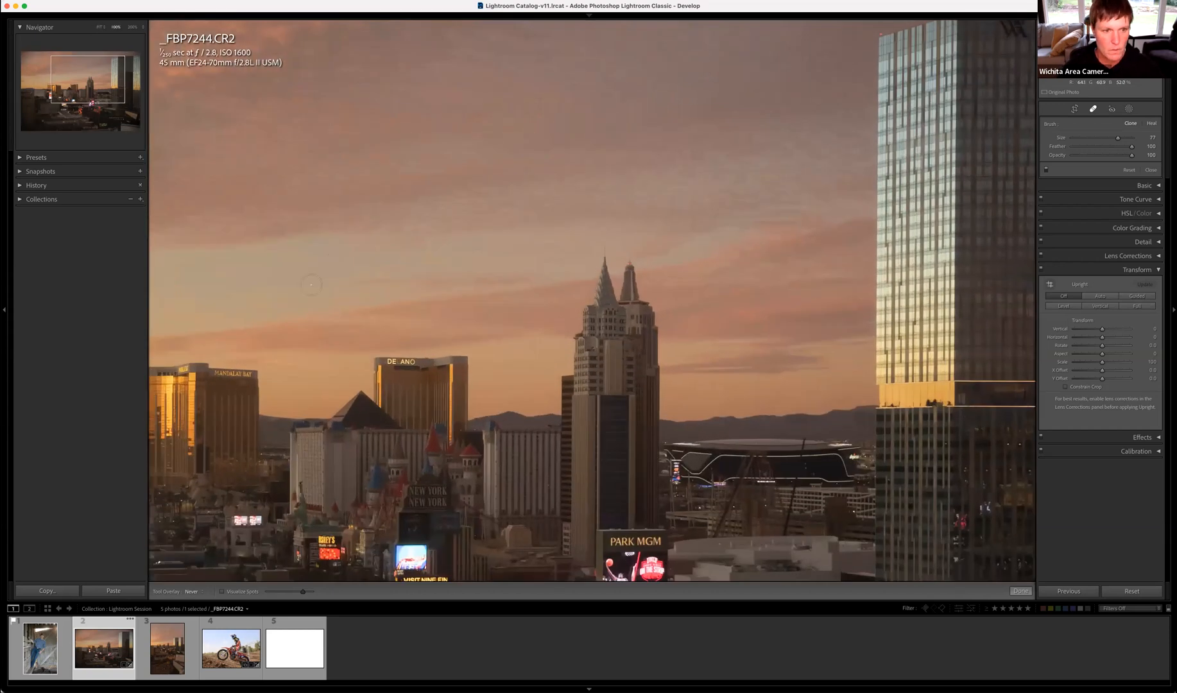
pyautogui.moveTo(74, 80); pyautogui.dragTo(66, 79)
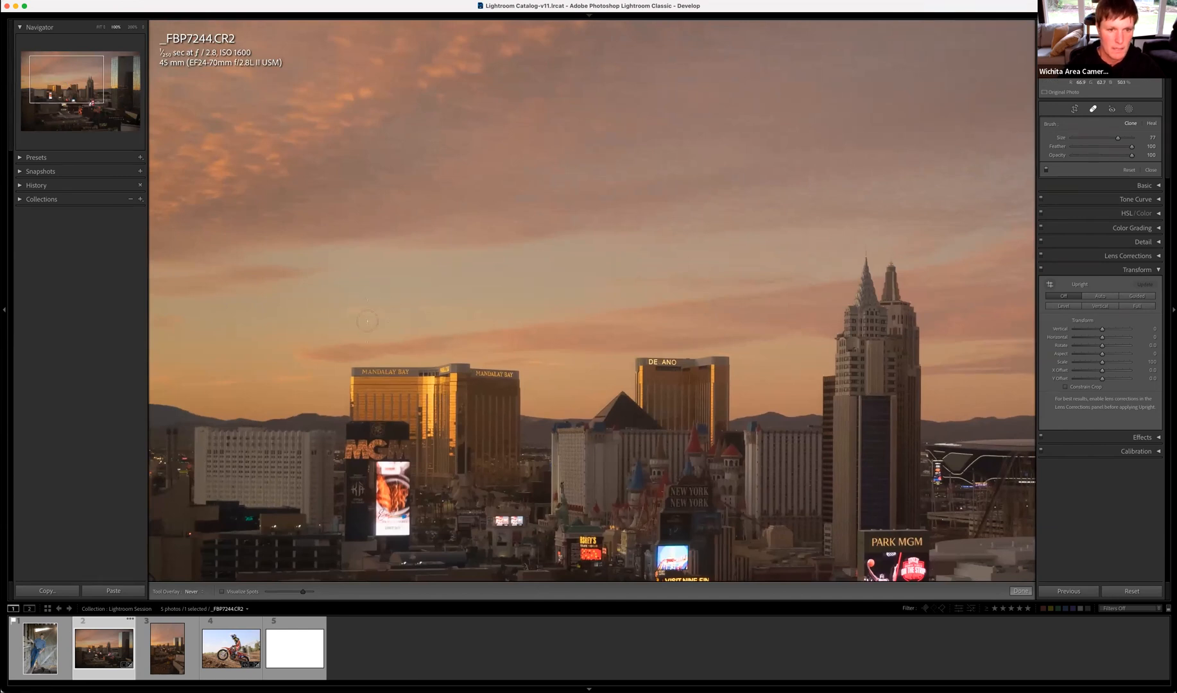
pyautogui.press('z')
pyautogui.press('[')
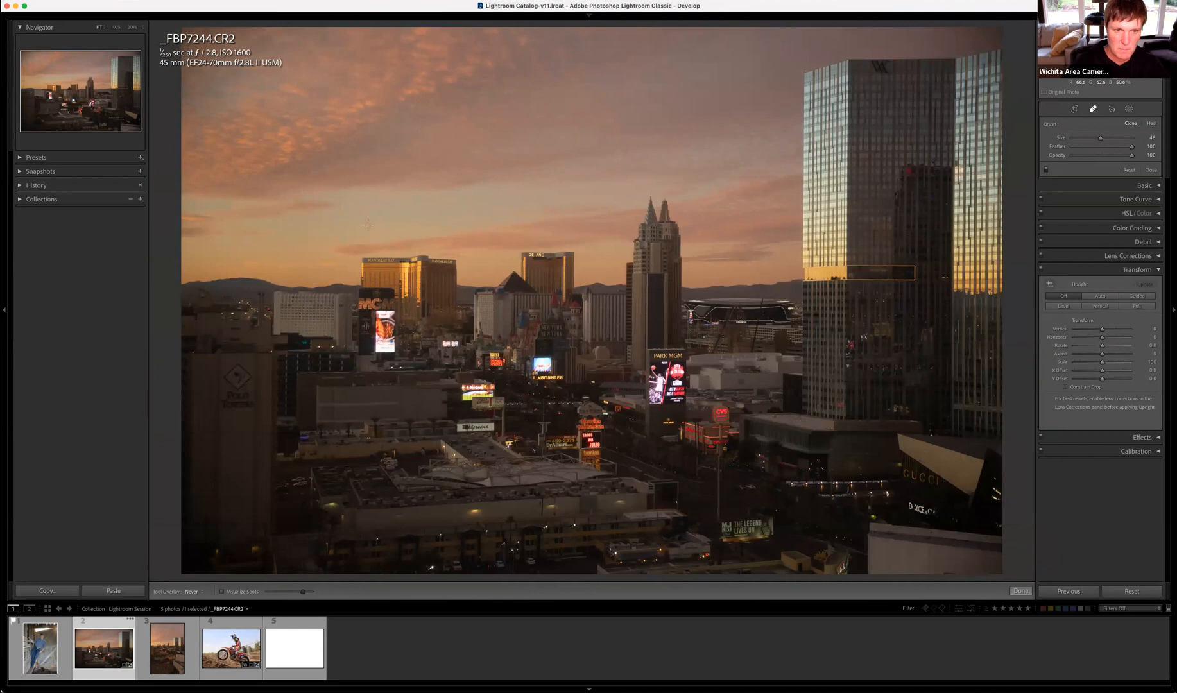
pyautogui.press('z')
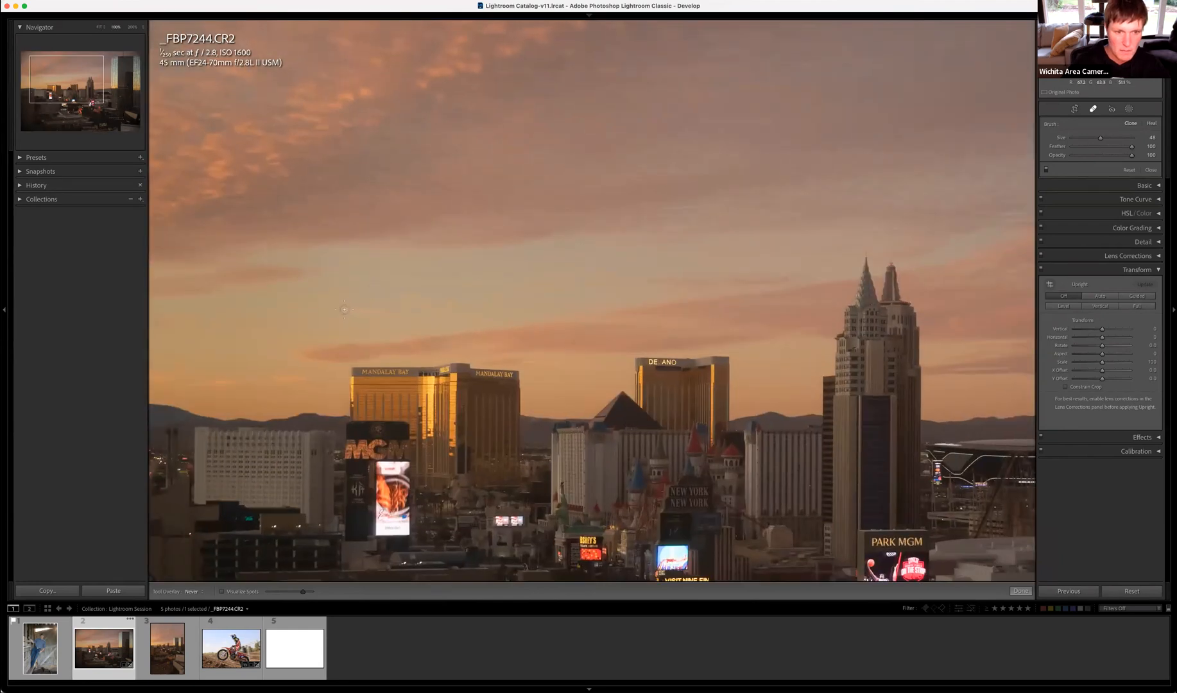
# Clone over the spot in the sky above the Mandalay Bay hotel, and check it at 100% and in the fitted view
pyautogui.moveTo(363, 310); pyautogui.dragTo(377, 310)
pyautogui.moveTo(376, 311); pyautogui.dragTo(376, 312)
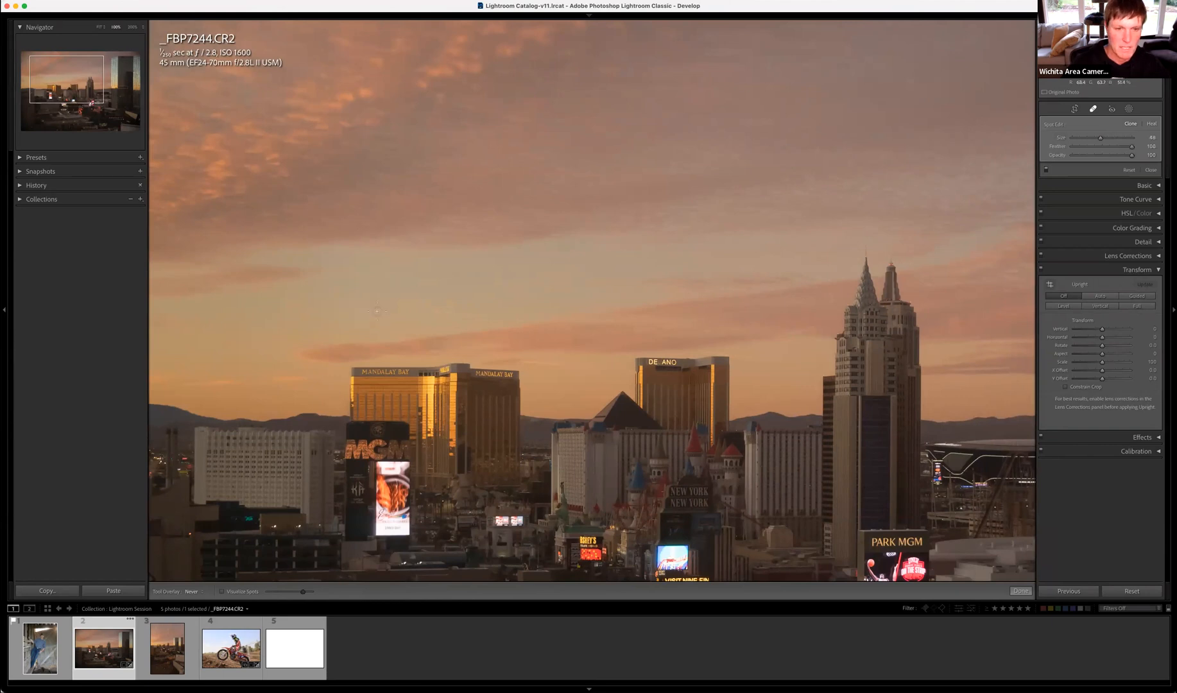
pyautogui.press('z')
pyautogui.press('z')
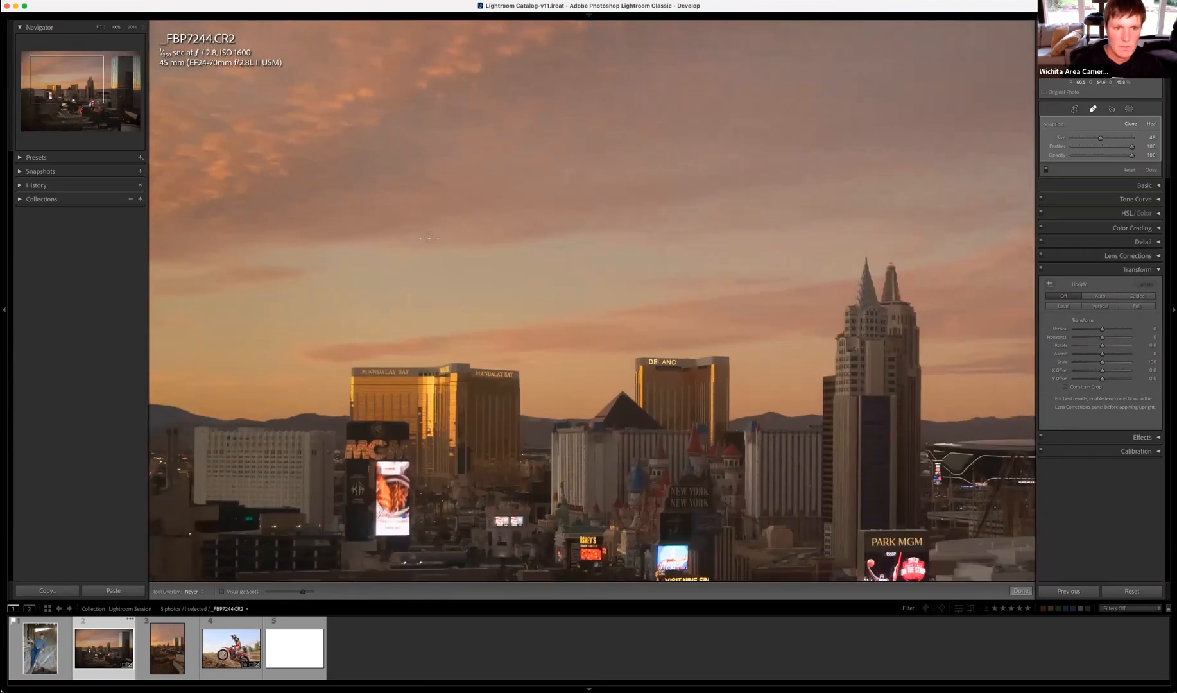
pyautogui.moveTo(387, 312); pyautogui.dragTo(373, 314)
pyautogui.press('z')
pyautogui.press('z')
pyautogui.press('z')
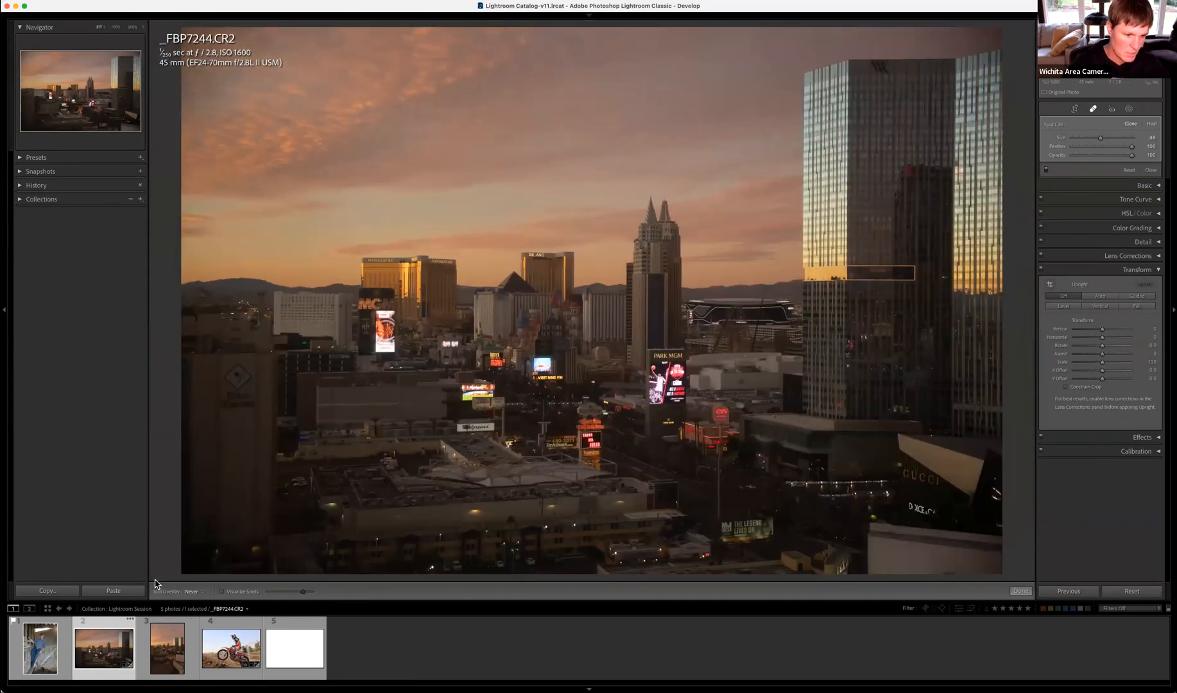
# Set the tool overlay to Auto and move the sky correction's clone source just above the spot over the Mandalay Bay hotel
pyautogui.click(193, 593)
pyautogui.click(196, 558)
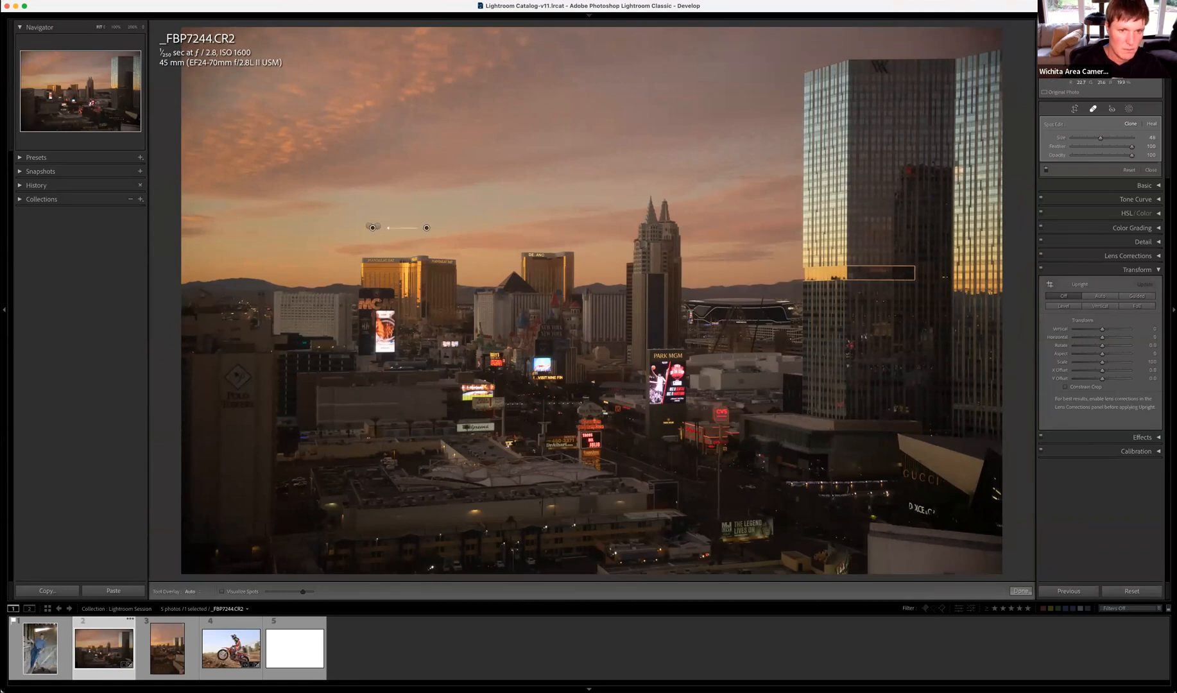
pyautogui.press('z')
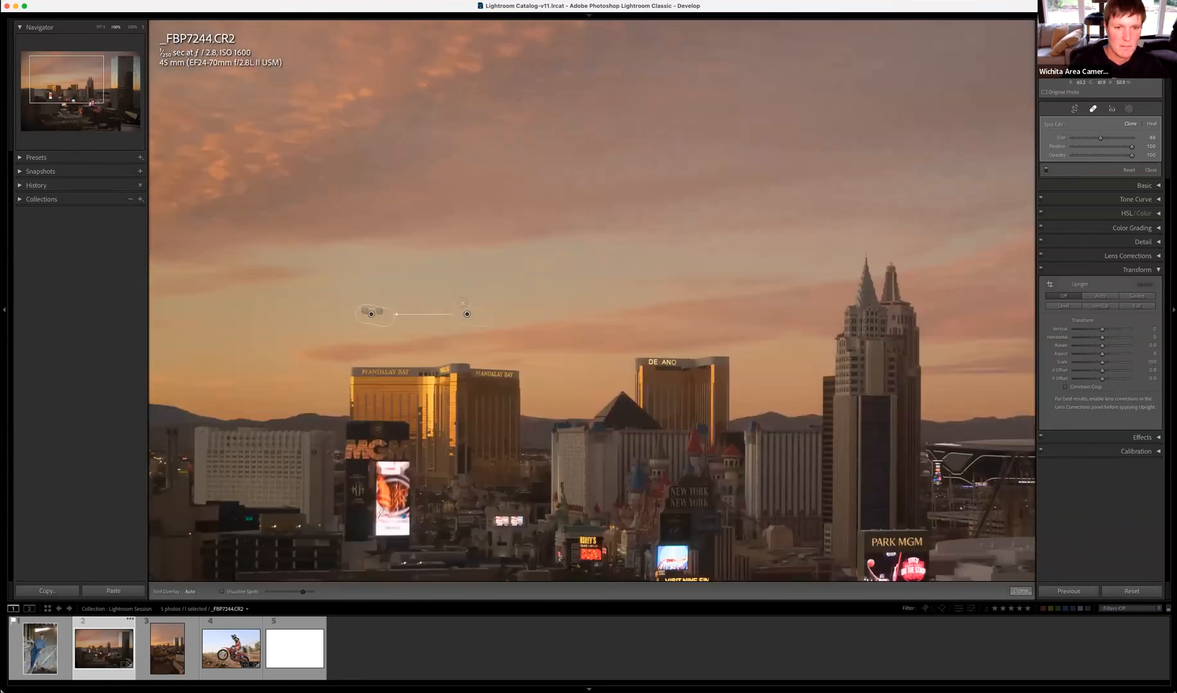
pyautogui.moveTo(468, 313); pyautogui.dragTo(385, 296)
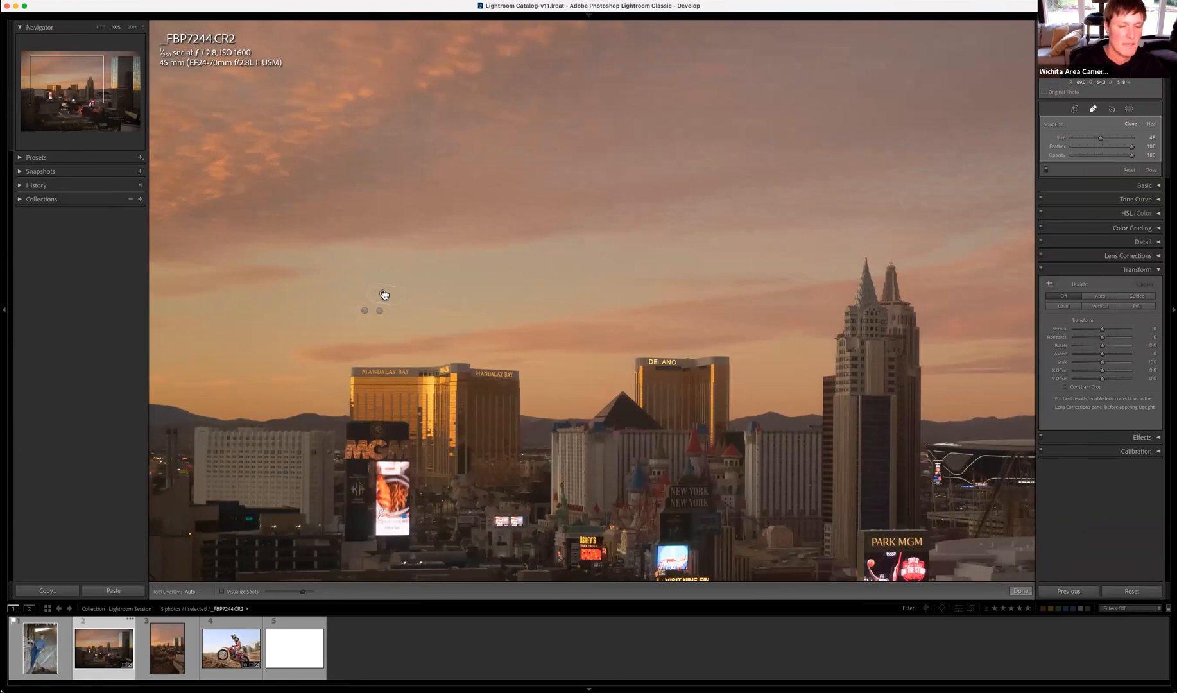
pyautogui.moveTo(385, 295); pyautogui.dragTo(383, 296)
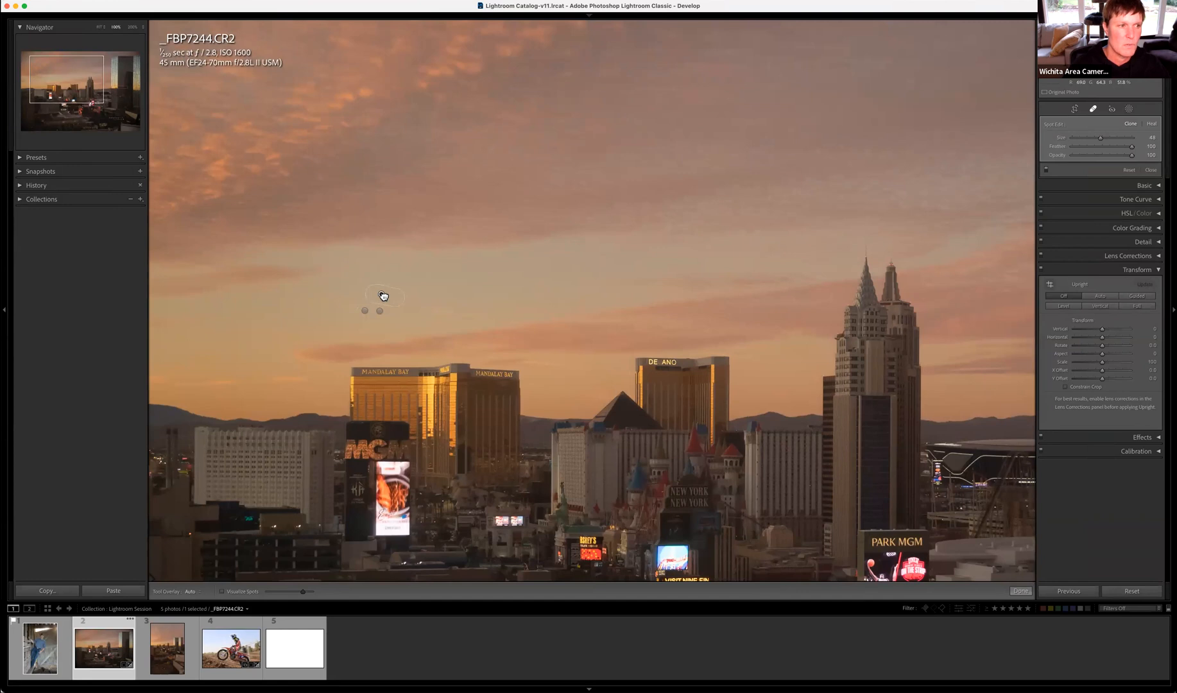
pyautogui.press('z')
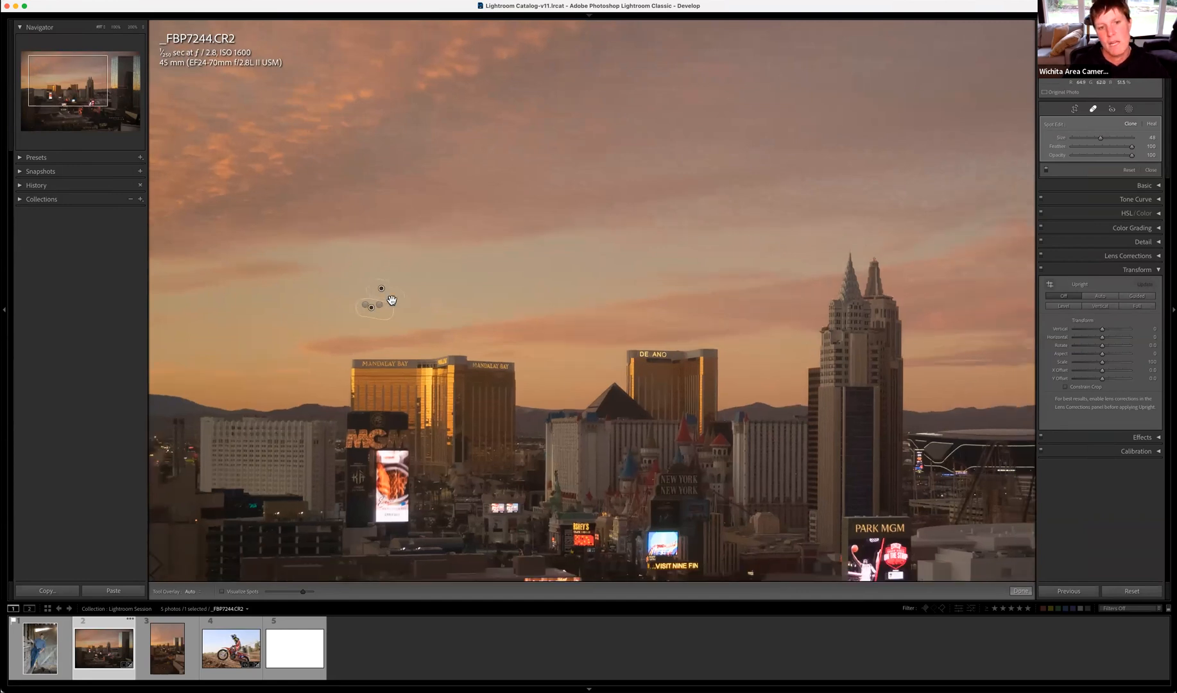
# Set the tool overlay to Never and check the corrected sky at 100% and in the fitted view
pyautogui.click(193, 592)
pyautogui.click(203, 623)
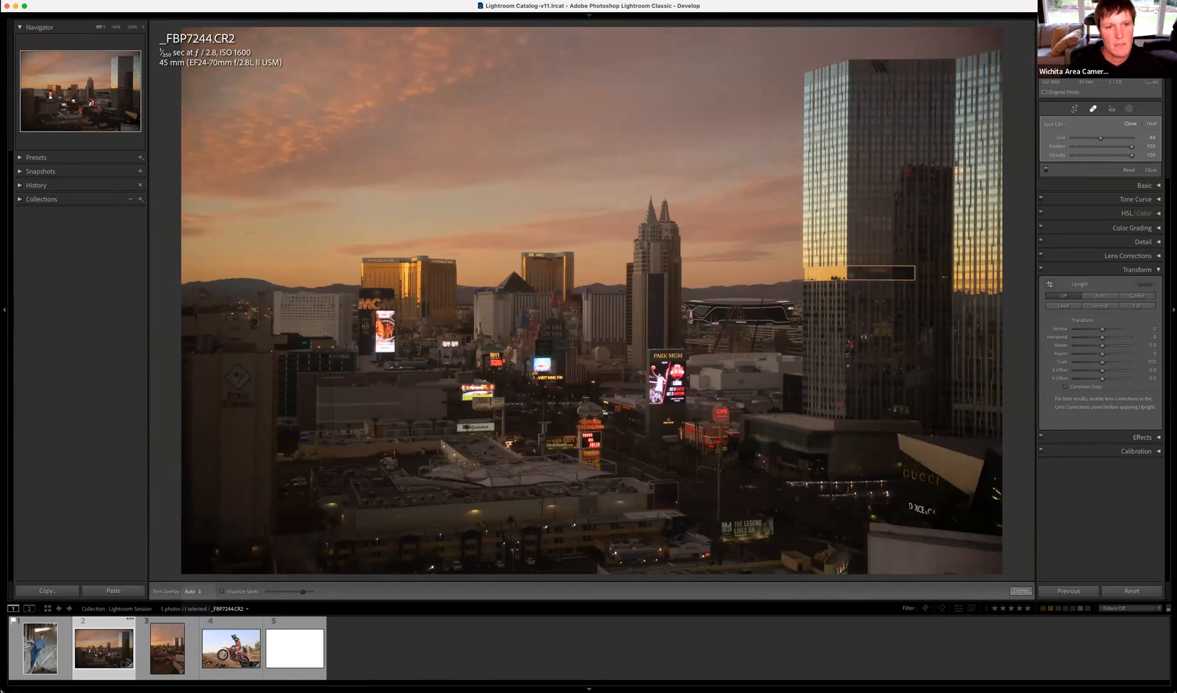
pyautogui.press('z')
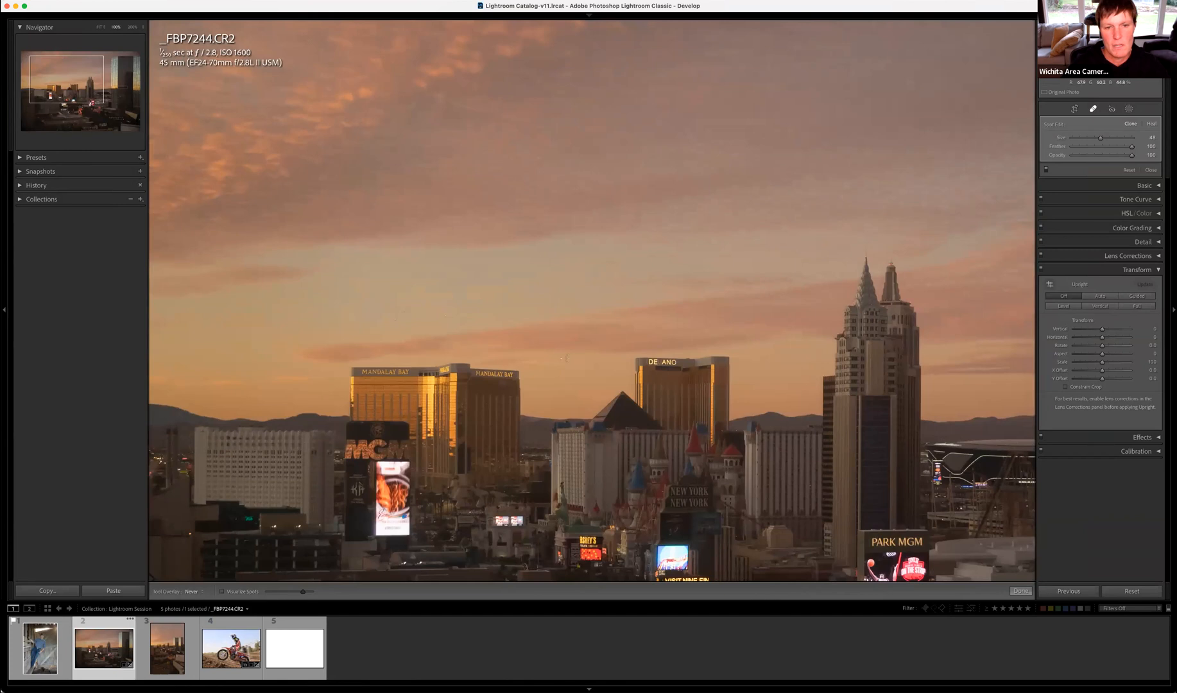
pyautogui.press('z')
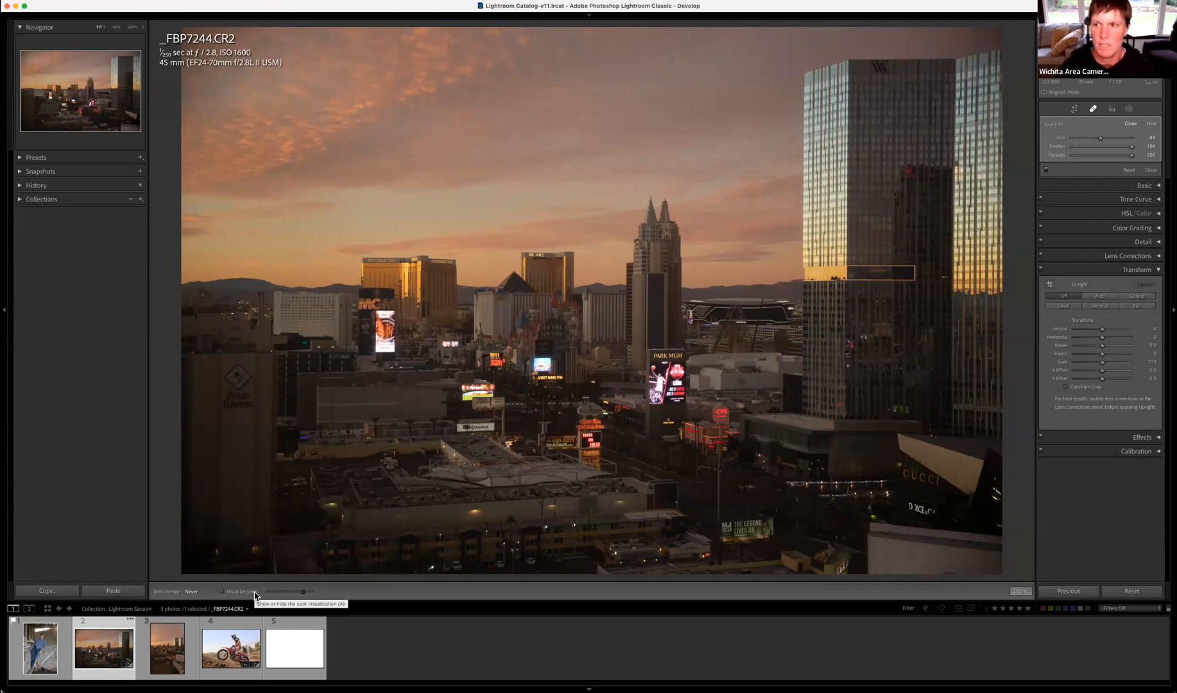
# Inspect the skyline photo with Visualize Spots at several lower and higher thresholds, ending with the visualization turned off
pyautogui.click(223, 594)
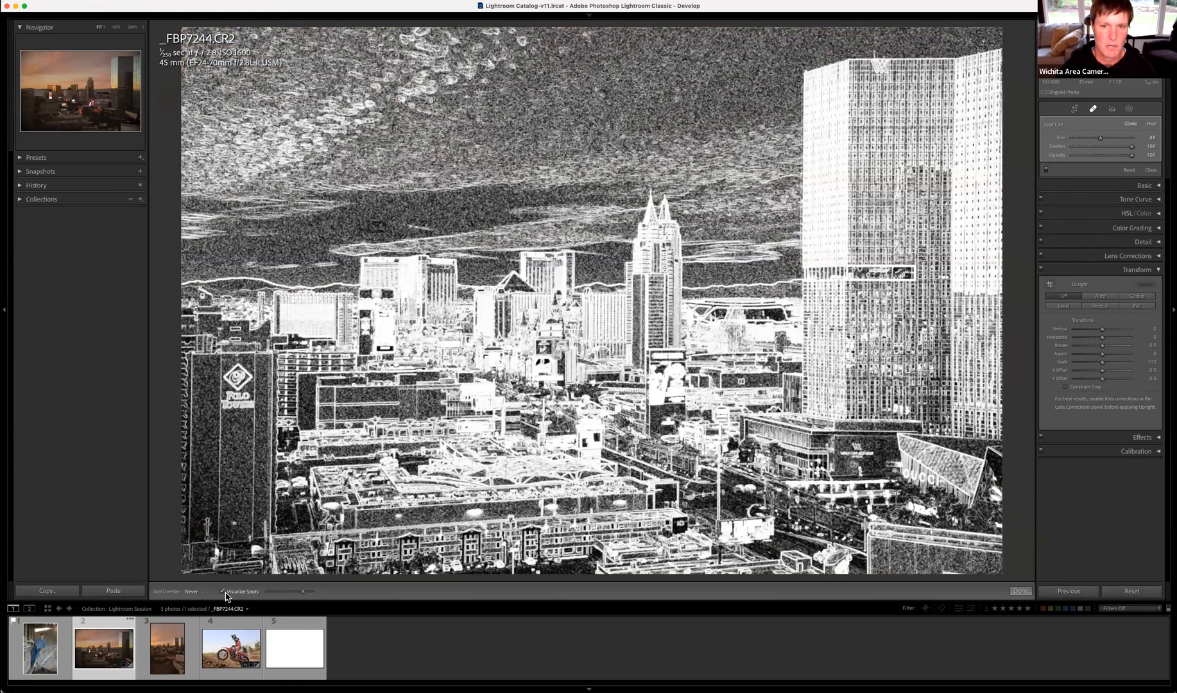
pyautogui.moveTo(303, 594); pyautogui.dragTo(293, 596)
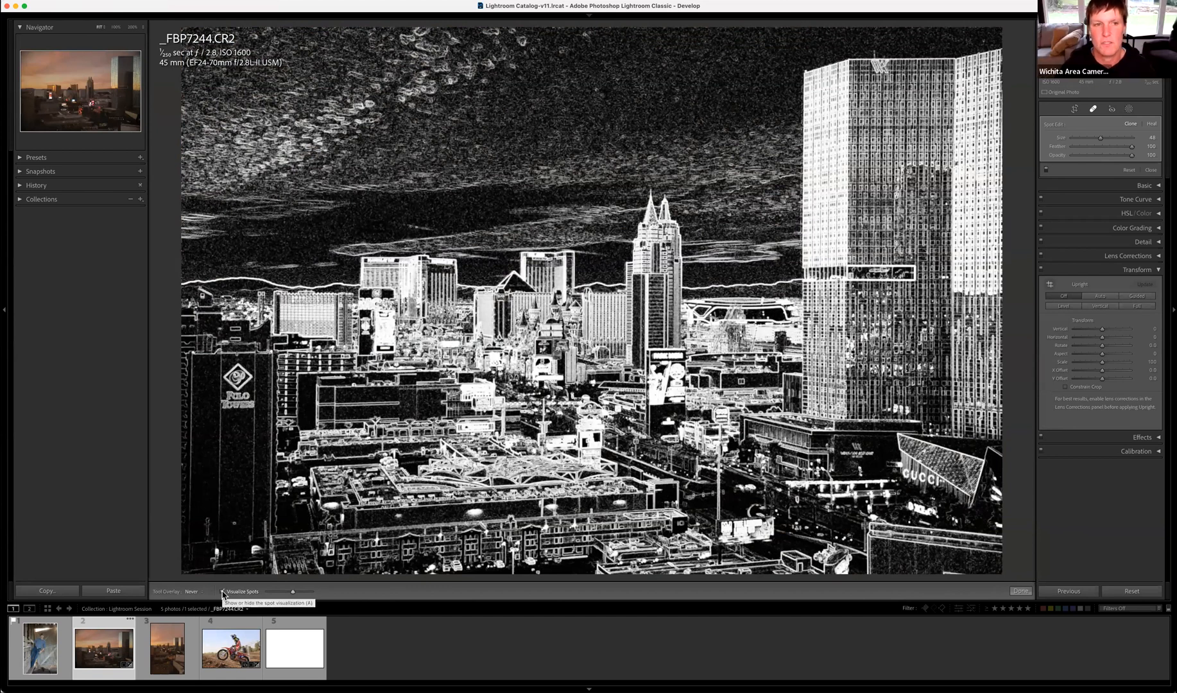
pyautogui.moveTo(293, 595); pyautogui.dragTo(268, 597)
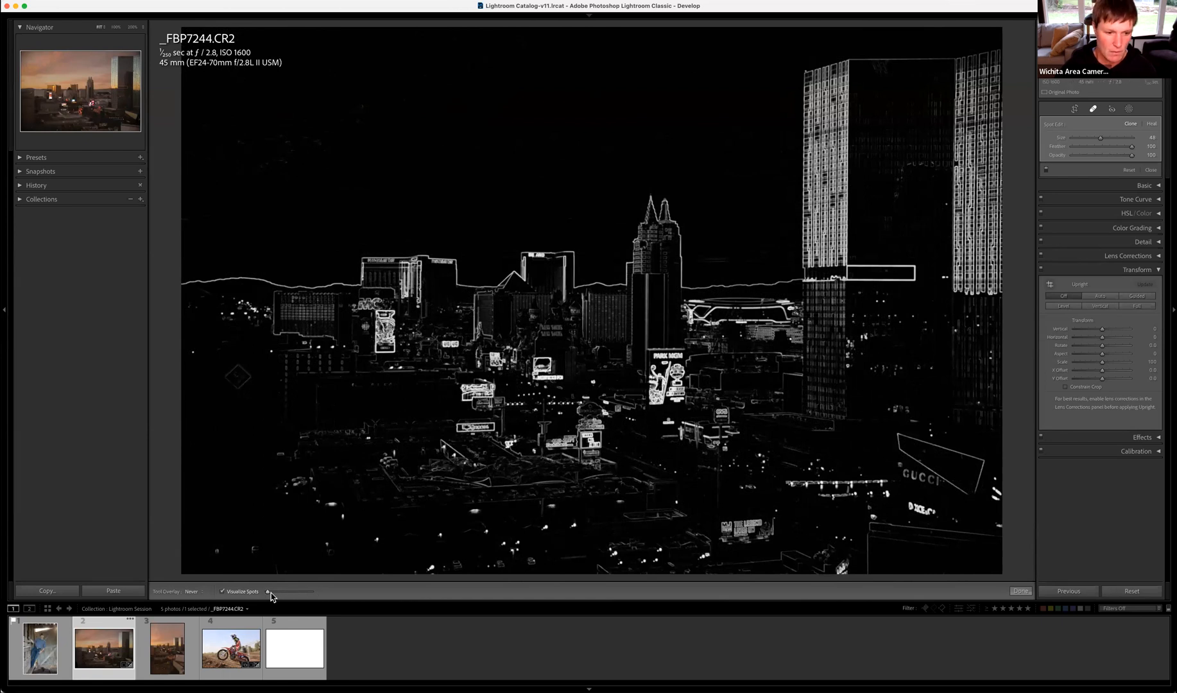
pyautogui.moveTo(268, 595); pyautogui.dragTo(282, 596)
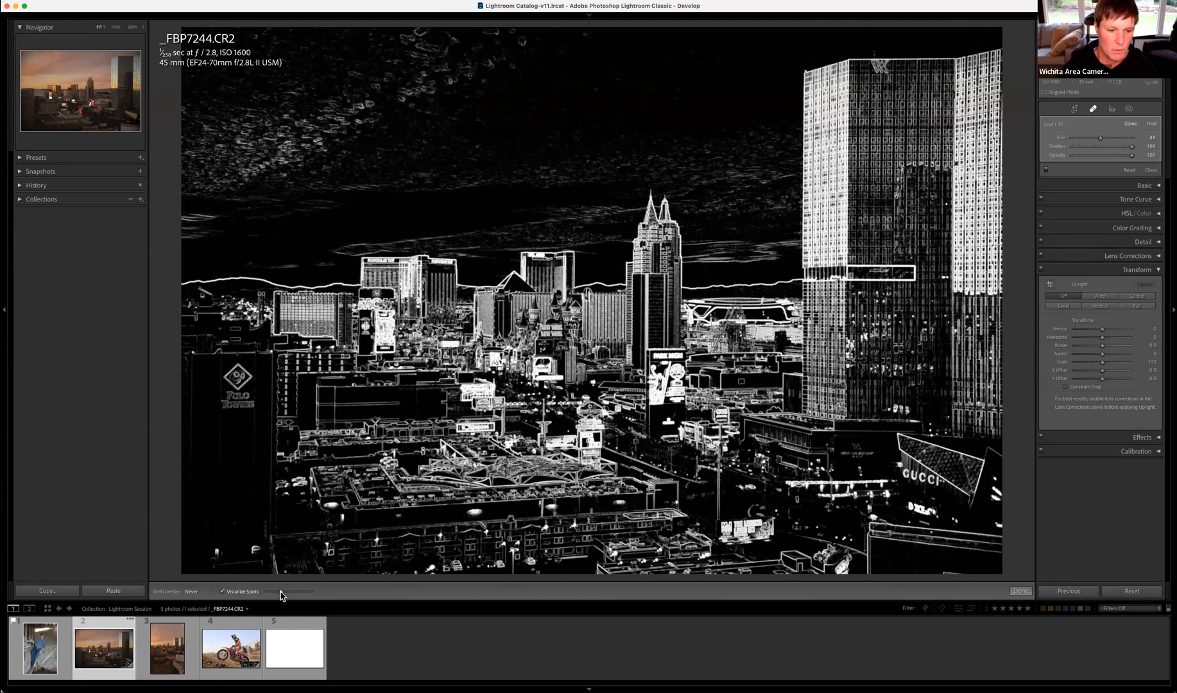
pyautogui.moveTo(280, 596); pyautogui.dragTo(304, 593)
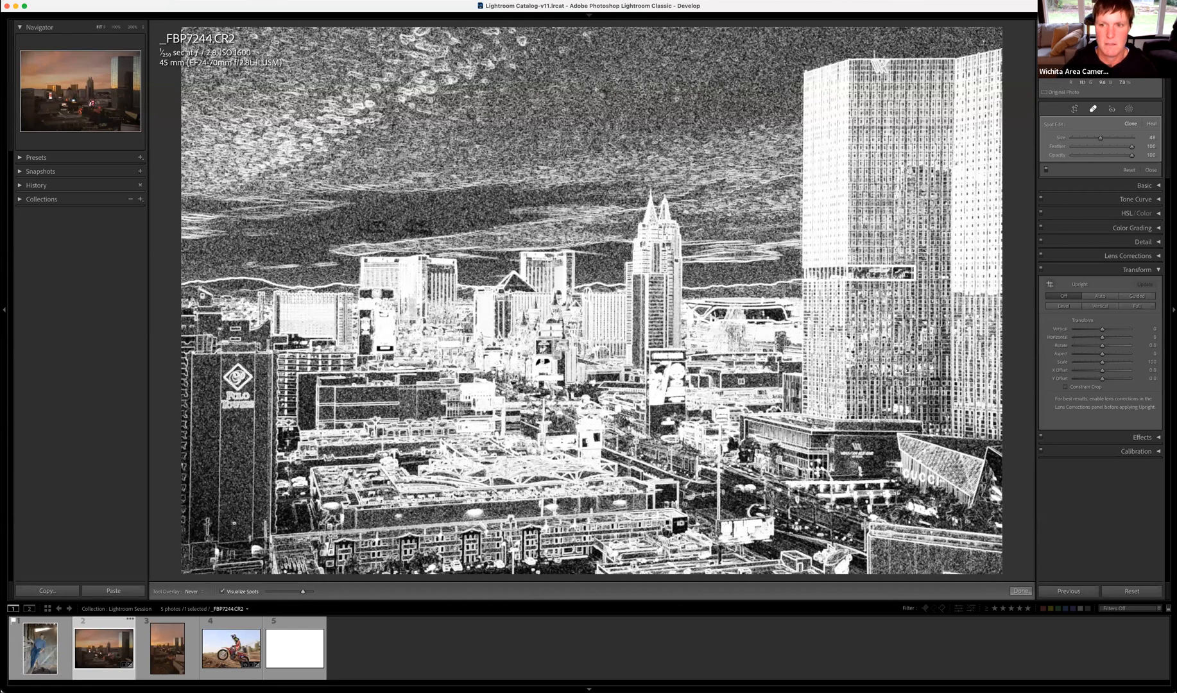
pyautogui.click(222, 592)
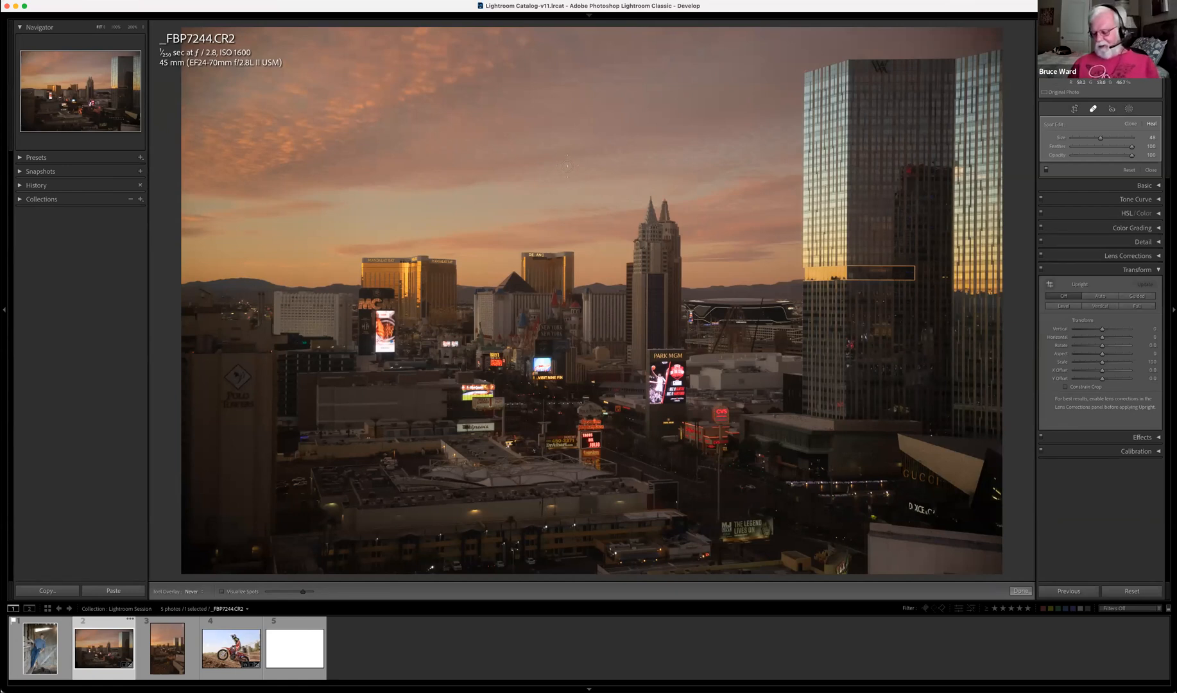
# Enlarge the Spot Removal brush size to 87
pyautogui.scroll(5, 568, 165)
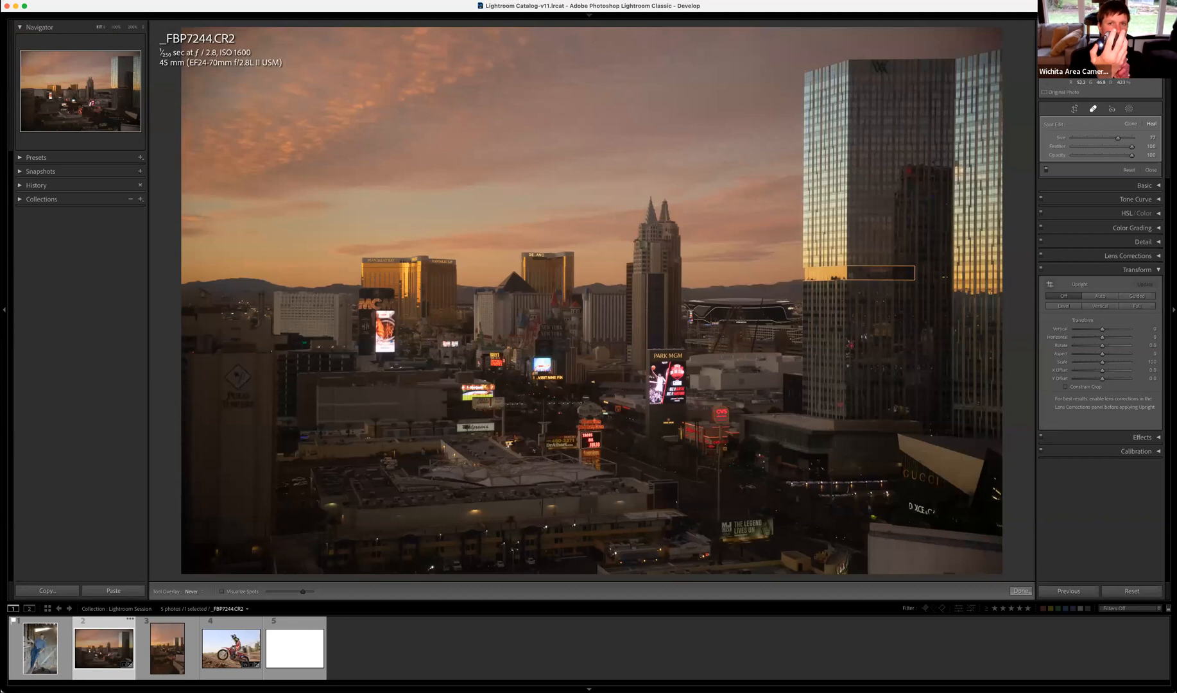
pyautogui.rightClick(400, 40)
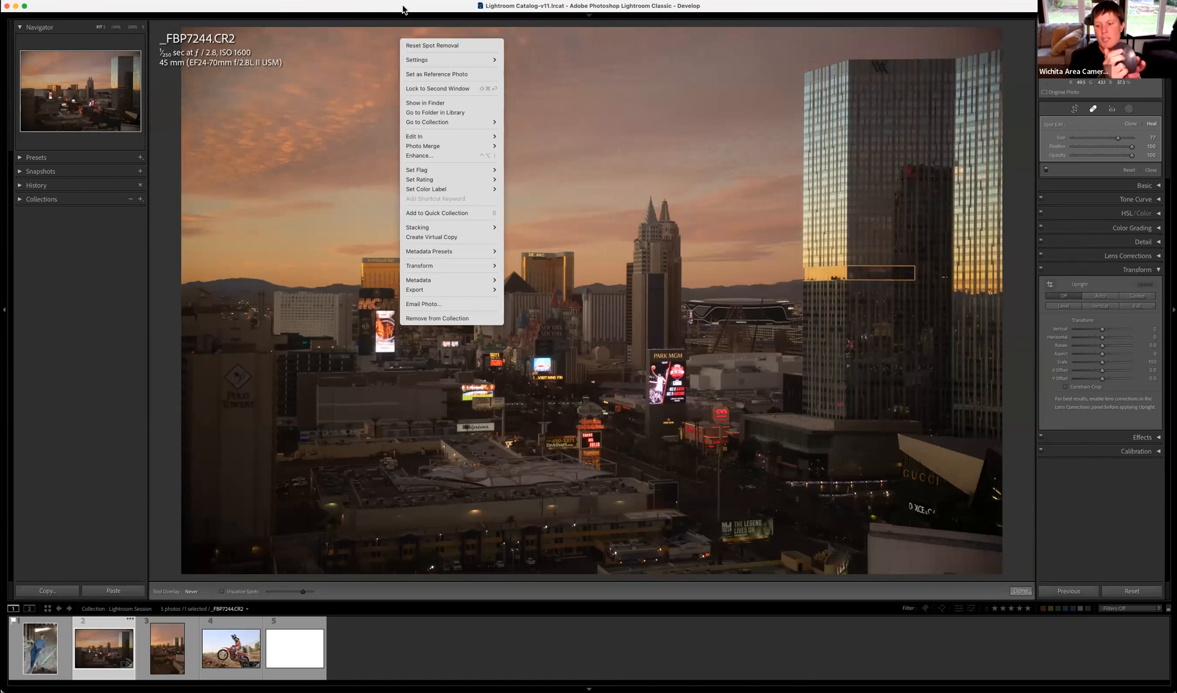
pyautogui.click(563, 94)
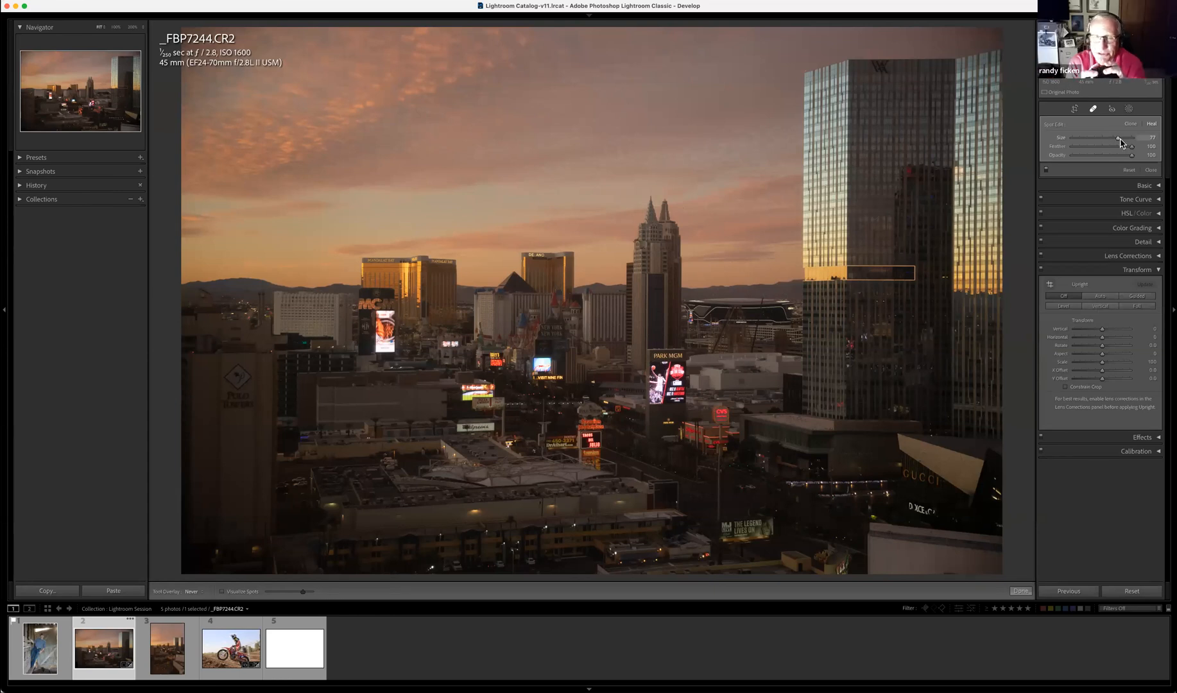
pyautogui.moveTo(1120, 141); pyautogui.dragTo(1126, 141)
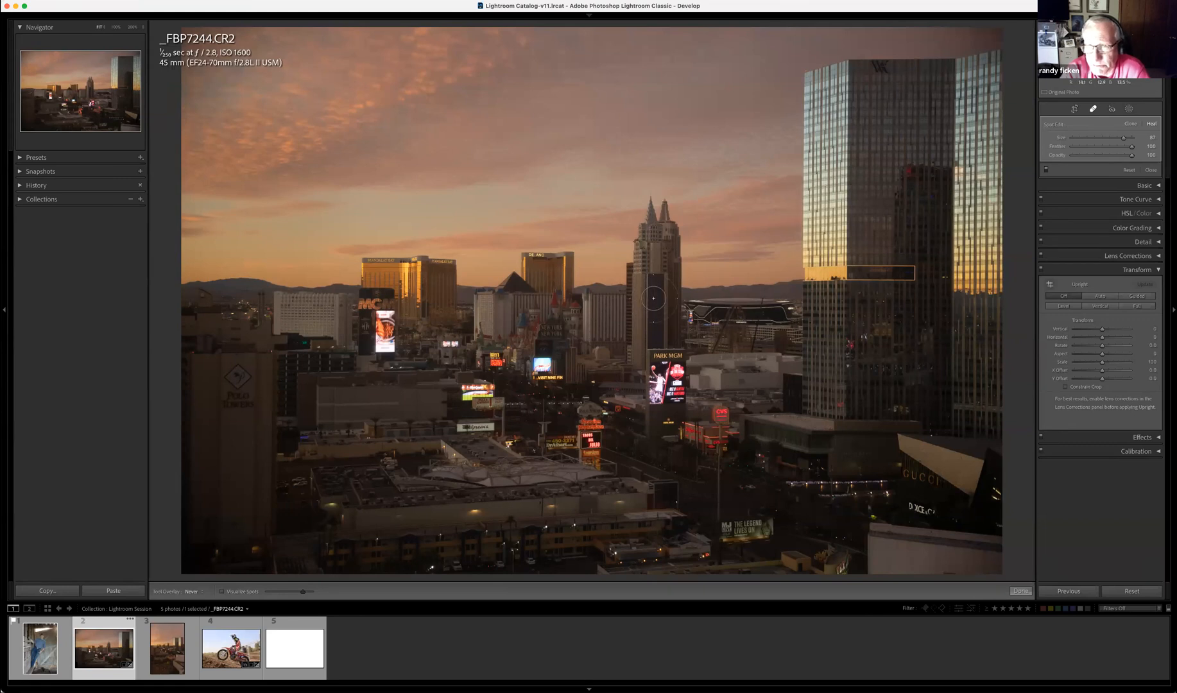
# Leave Spot Removal, collapse the Transform settings, and open Red Eye Correction
pyautogui.click(1094, 110)
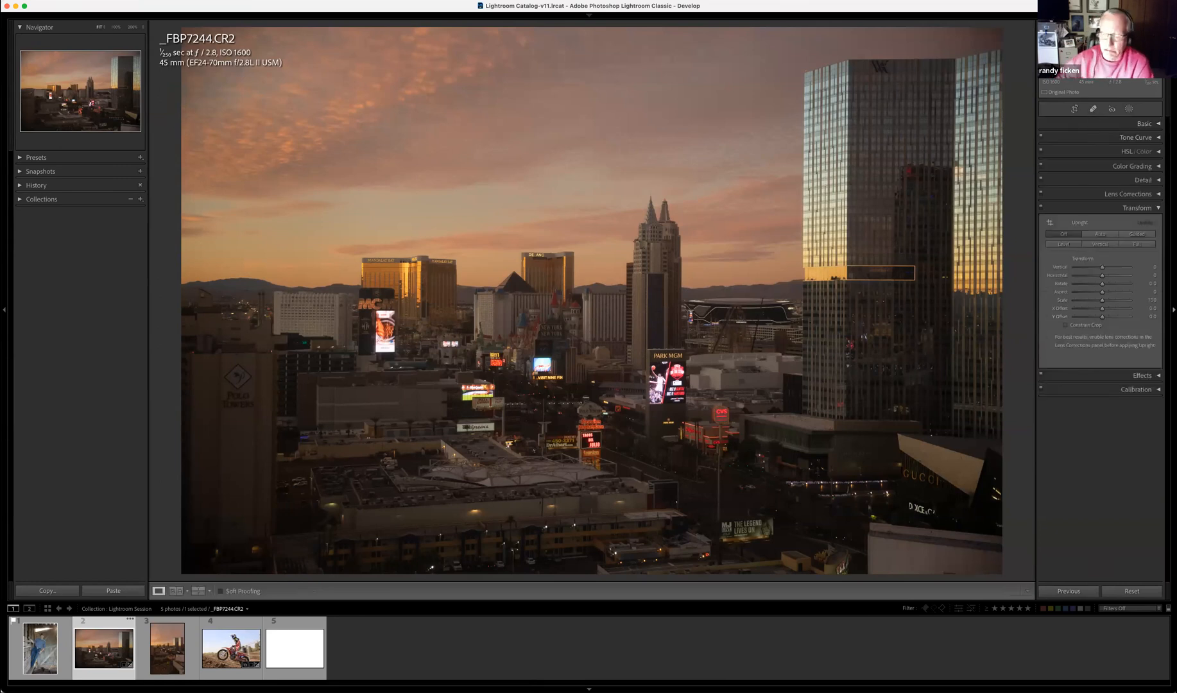
pyautogui.click(1137, 208)
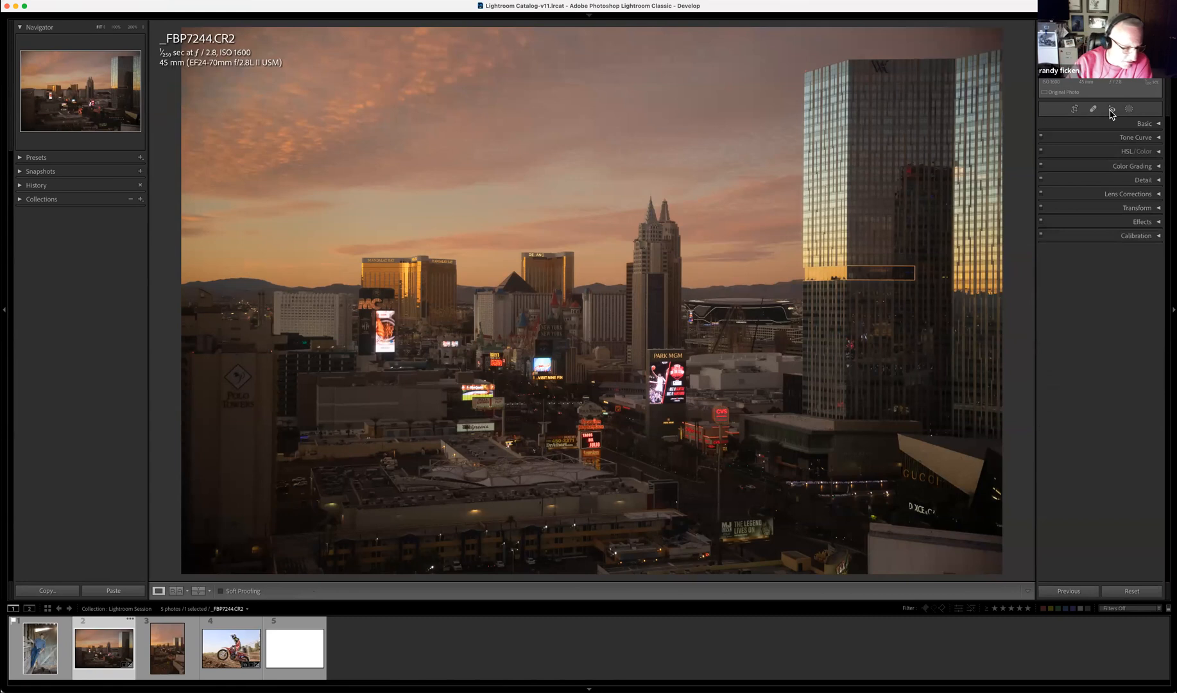
pyautogui.click(1112, 112)
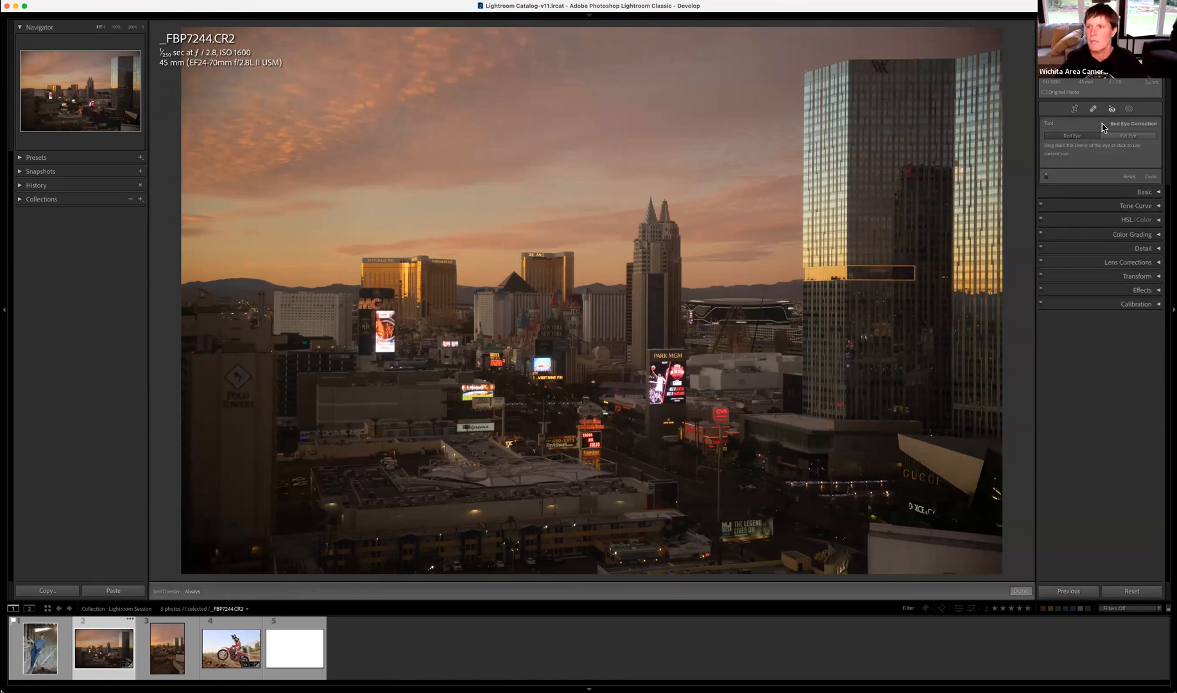
pyautogui.click(1108, 136)
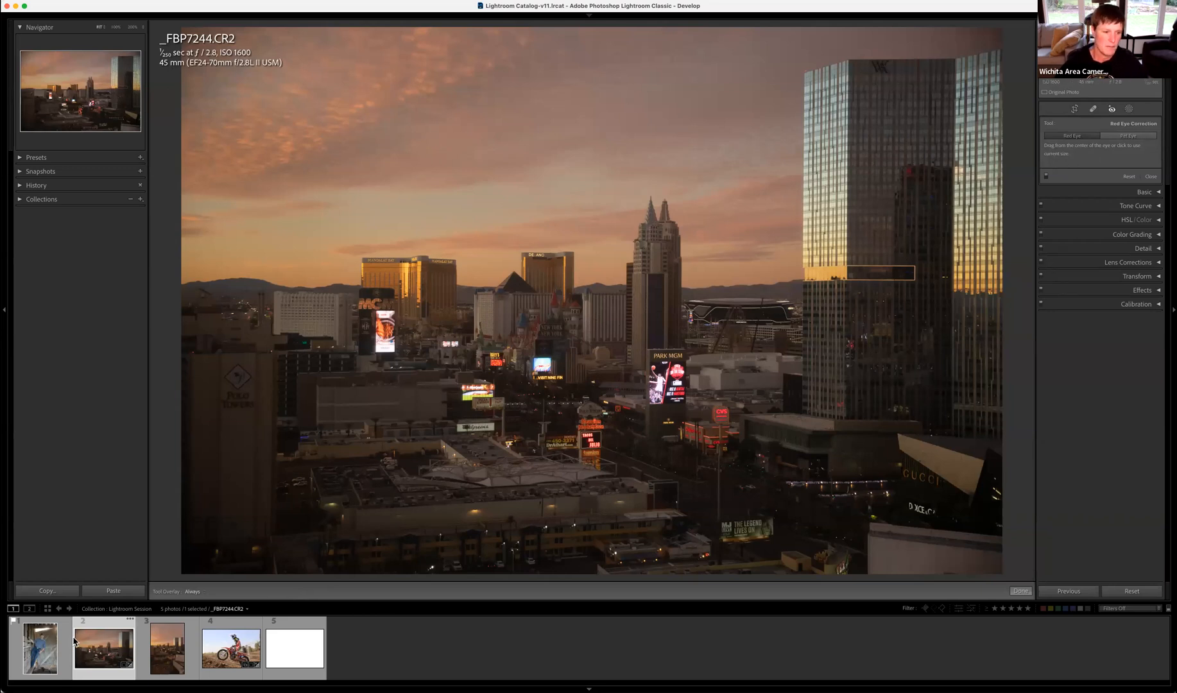
# Open the barn portrait 1L9A6335.CR2, magnify it to 100% at the young man's face, and activate Red Eye Correction
pyautogui.click(40, 648)
pyautogui.click(540, 176)
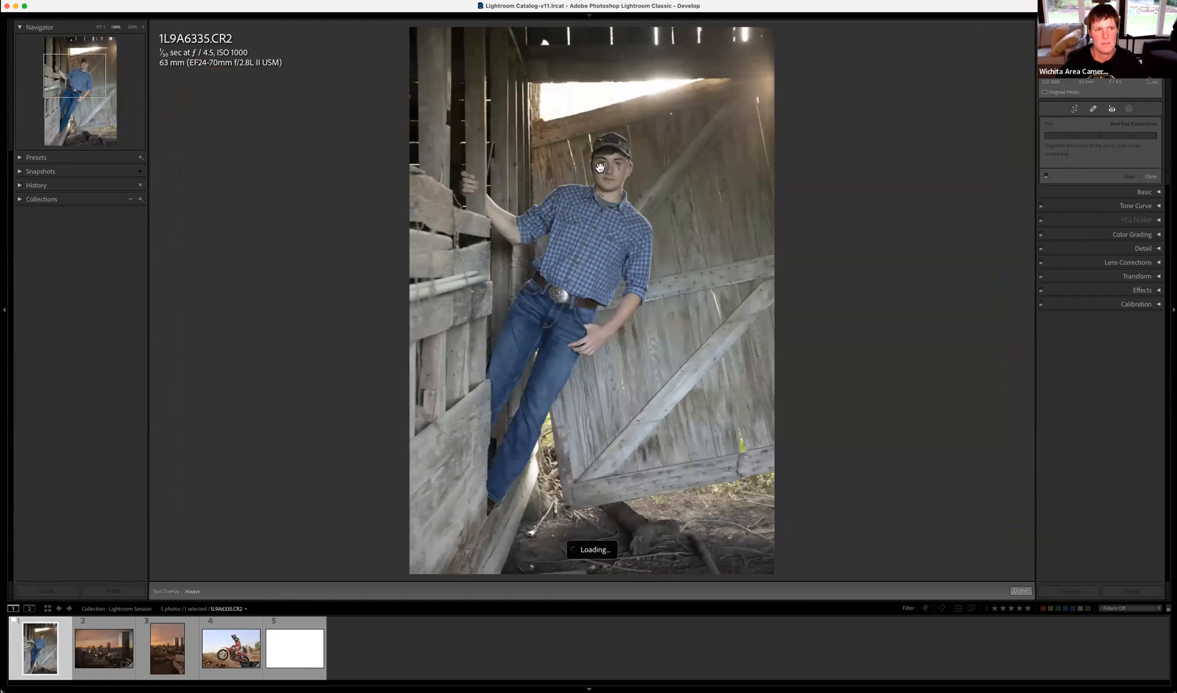
pyautogui.click(99, 27)
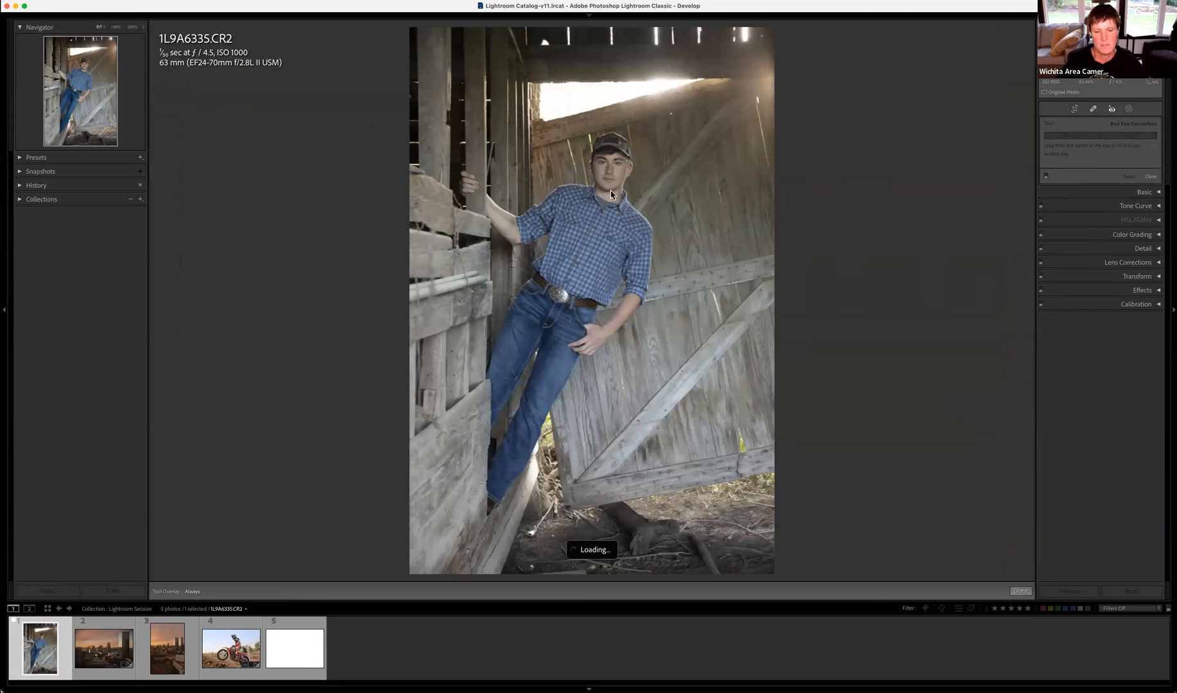
pyautogui.click(1109, 111)
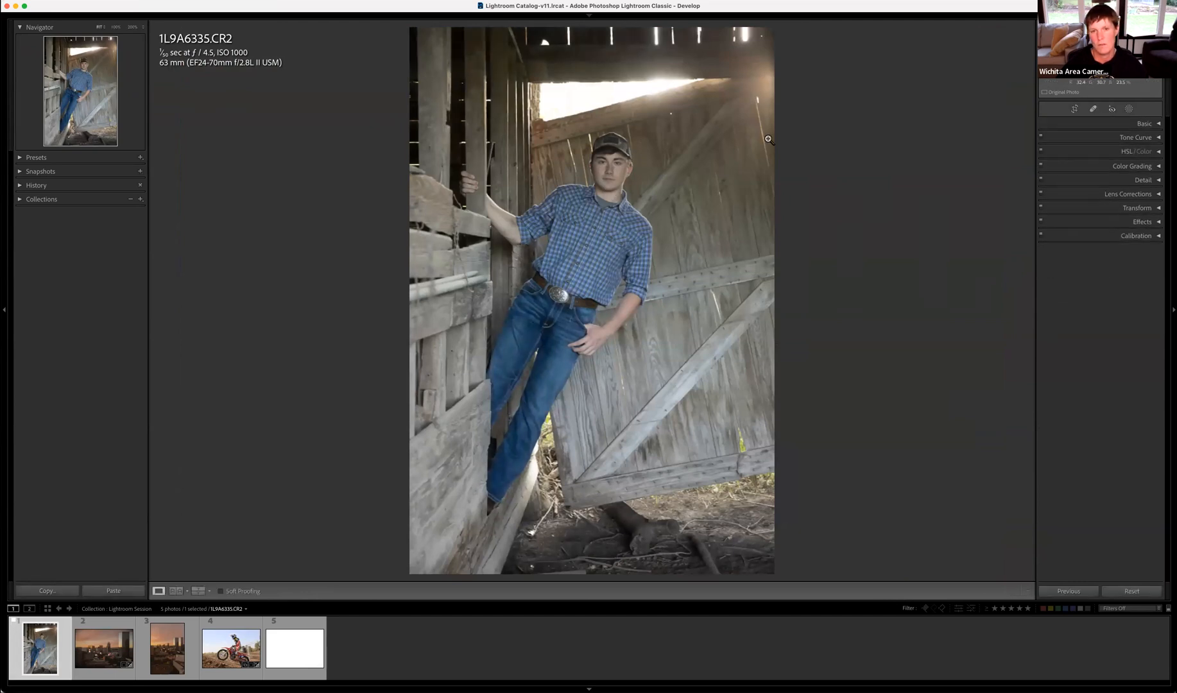
pyautogui.click(590, 168)
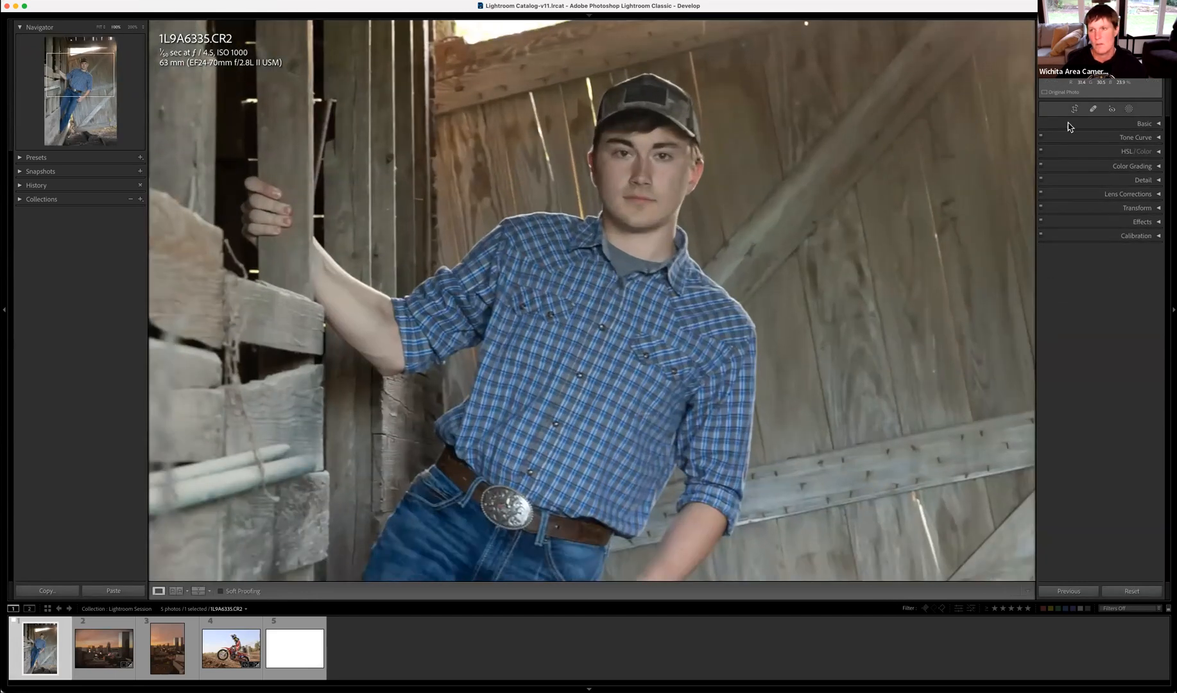
pyautogui.click(1110, 110)
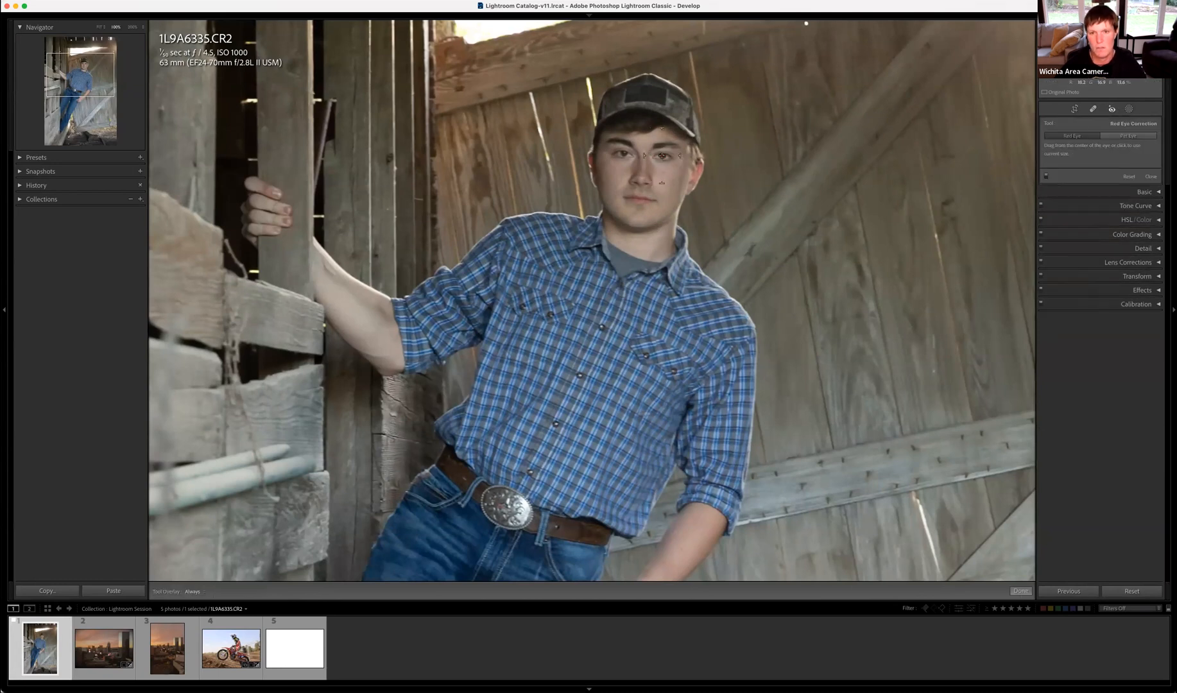
# Apply a red-eye correction to the young man's left eye and set the tool overlay to Never
pyautogui.scroll(-3, 662, 156)
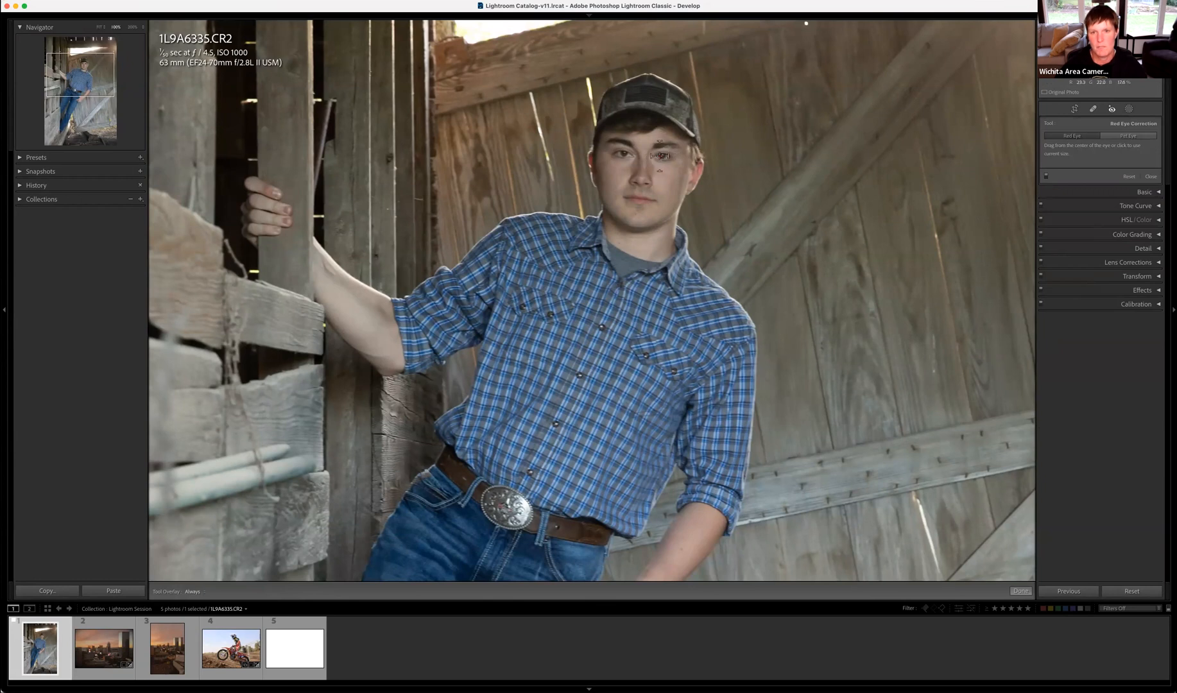
pyautogui.click(660, 156)
pyautogui.click(664, 157)
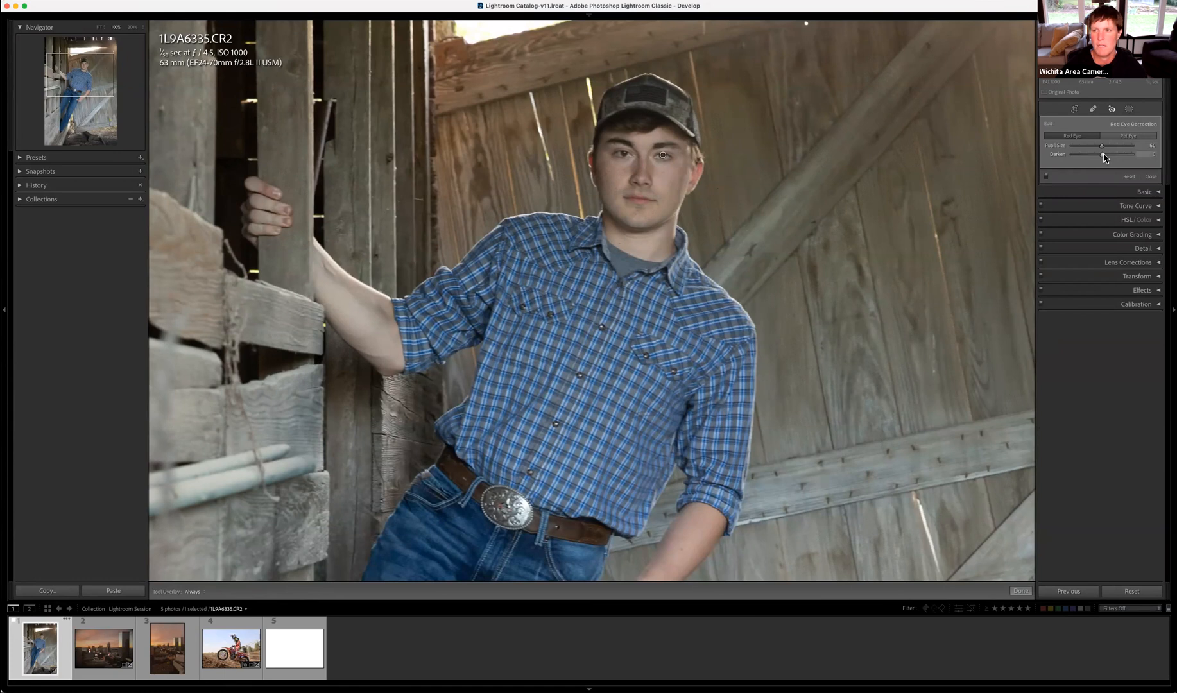
pyautogui.click(192, 592)
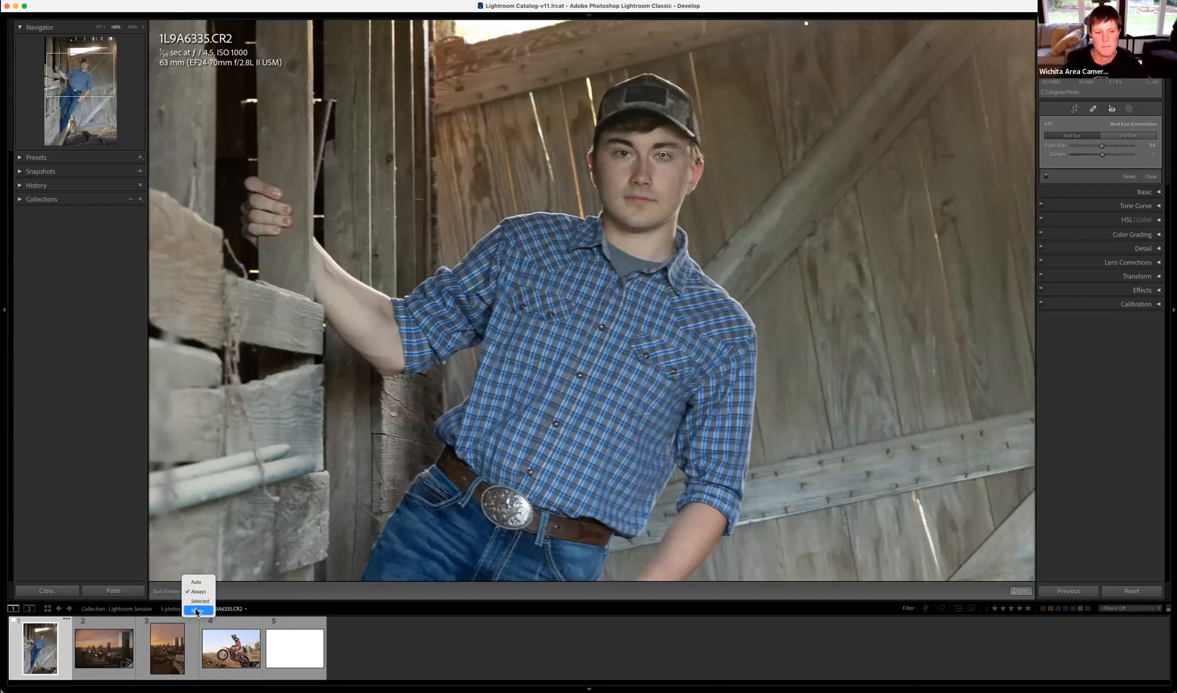
pyautogui.click(197, 611)
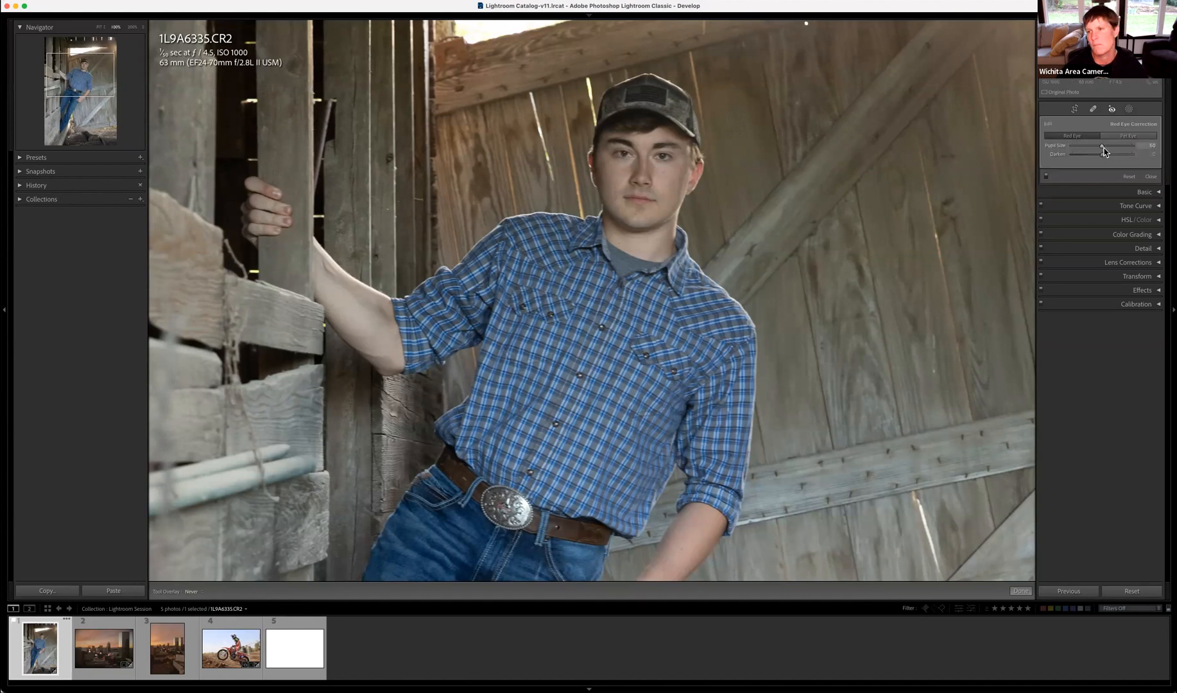
# Set the red-eye correction's pupil size to 51 and switch the correction to Pet Eye with Add Catchlight enabled
pyautogui.moveTo(1103, 150)
pyautogui.mouseDown()
pyautogui.moveTo(1085, 151)
pyautogui.moveTo(1127, 154)
pyautogui.moveTo(1086, 153)
pyautogui.moveTo(1106, 154)
pyautogui.moveTo(1078, 165)
pyautogui.moveTo(1124, 163)
pyautogui.moveTo(1104, 162)
pyautogui.mouseUp()
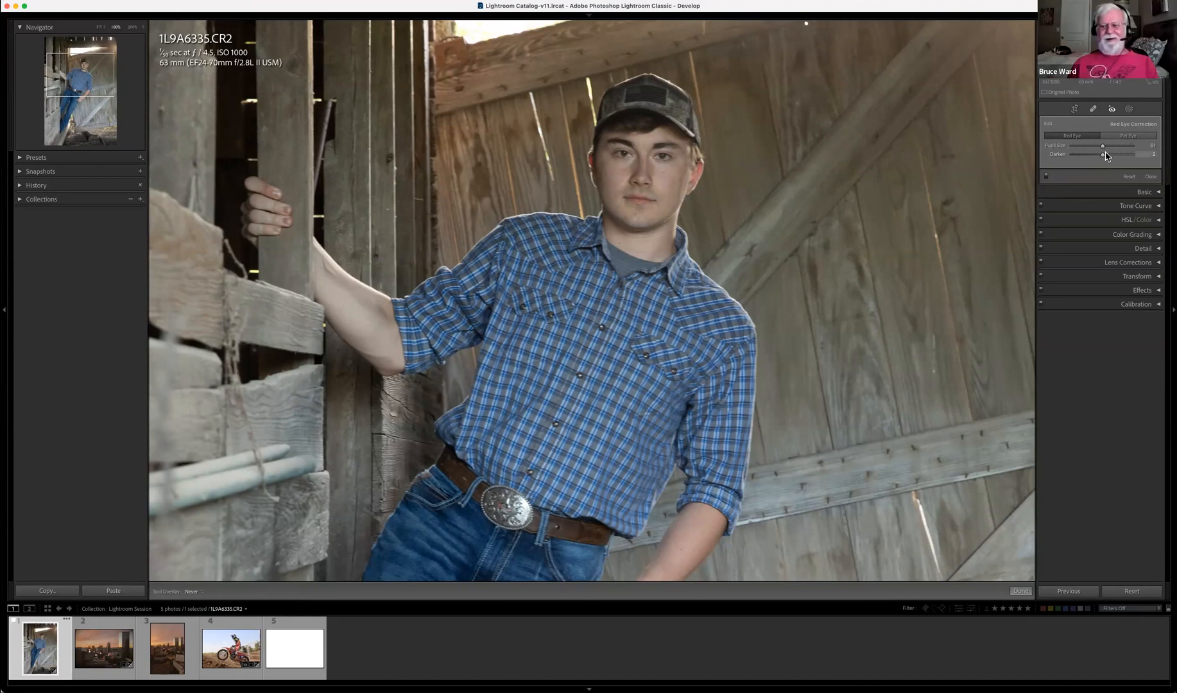
pyautogui.click(1123, 136)
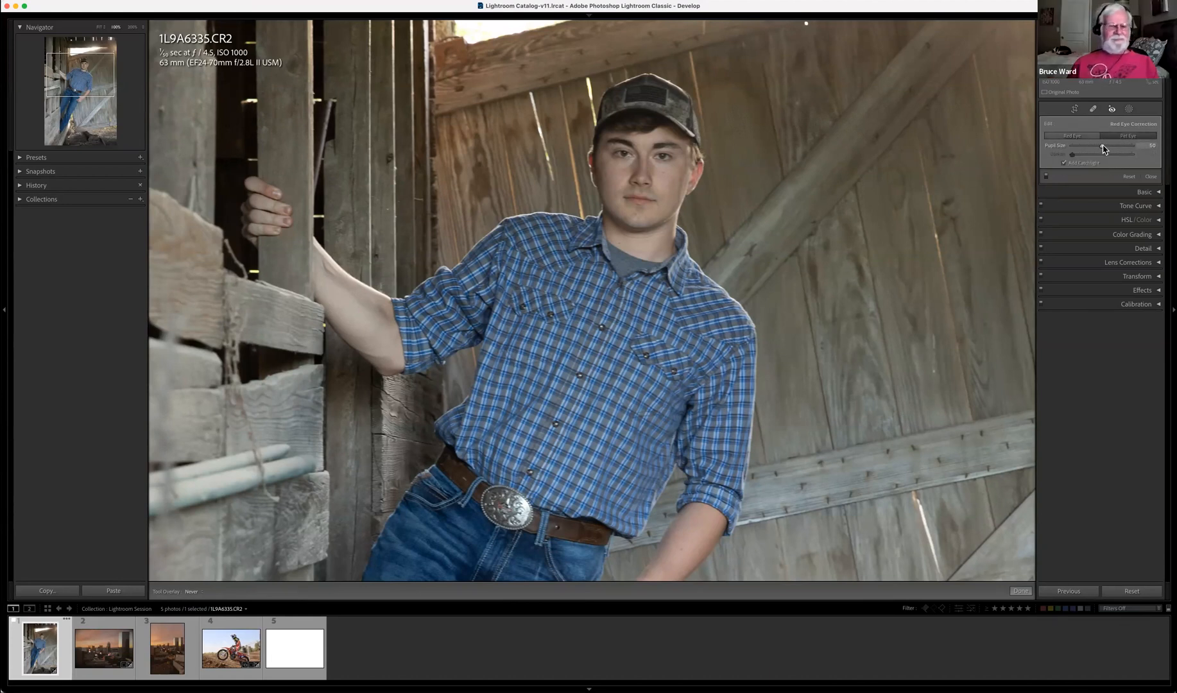
pyautogui.click(1064, 164)
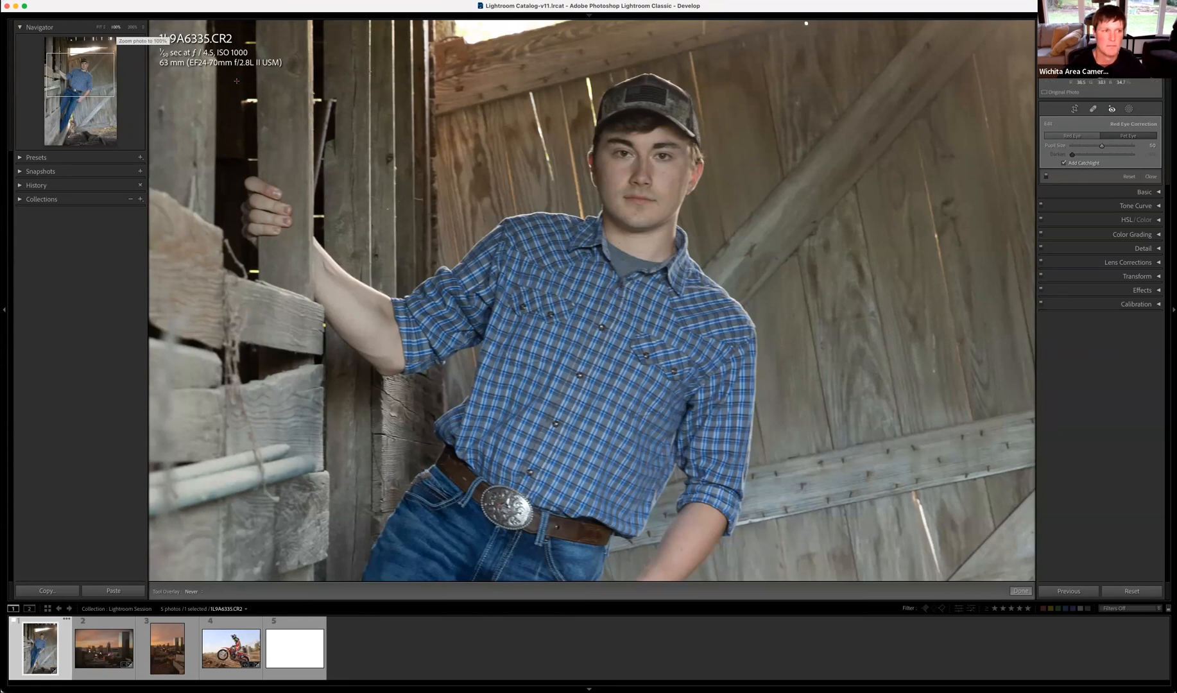
# Open the Masking options, view the skyline photo _FBP7244.CR2, and return to the barn portrait 1L9A6335.CR2
pyautogui.click(1130, 110)
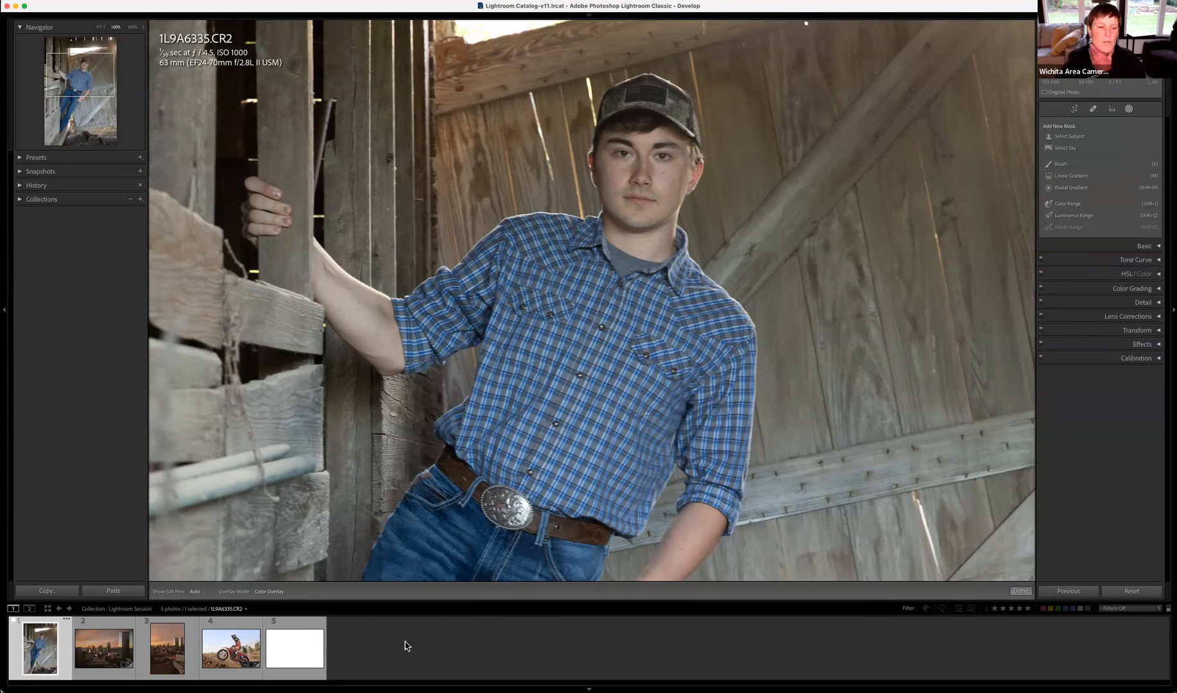
pyautogui.click(104, 649)
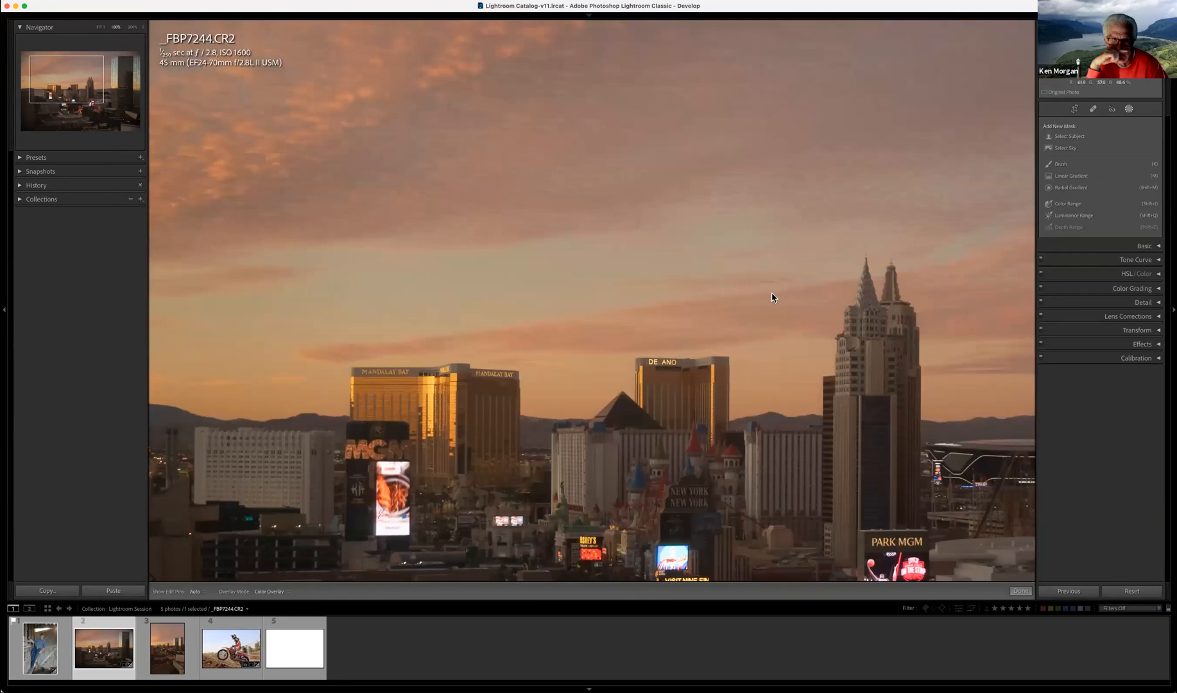
pyautogui.click(40, 649)
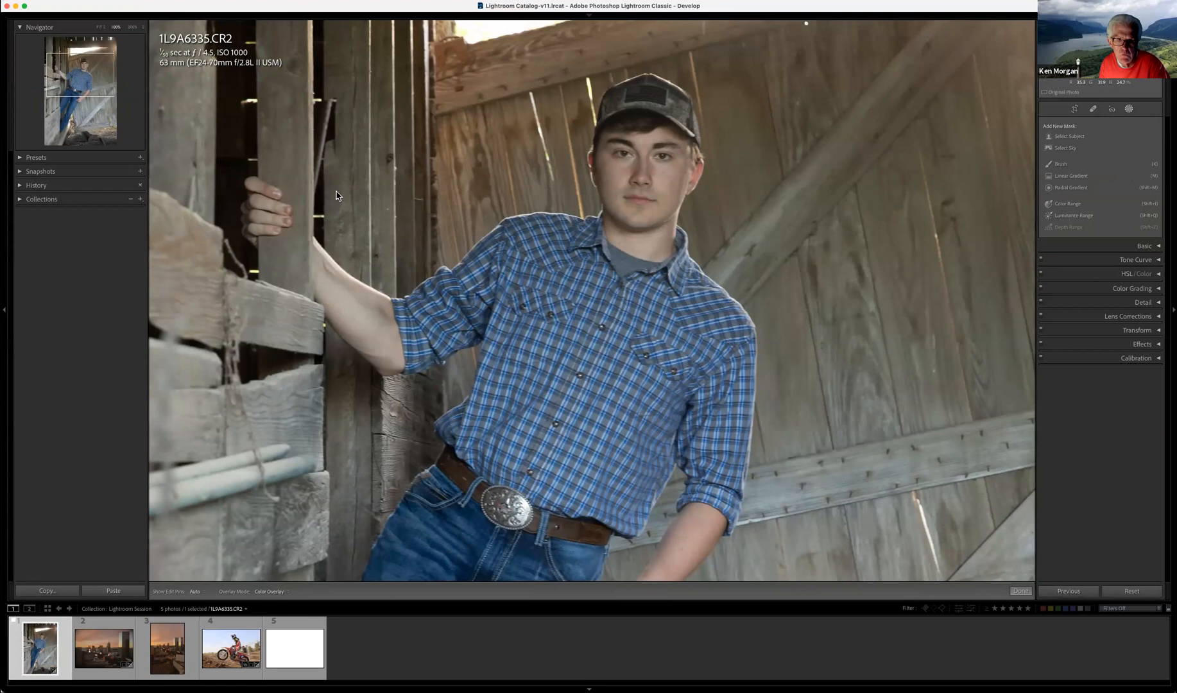
# Inspect the young man's face at 100% and 200% magnification, then fit the whole portrait in view
pyautogui.moveTo(82, 75); pyautogui.dragTo(83, 67)
pyautogui.click(428, 167)
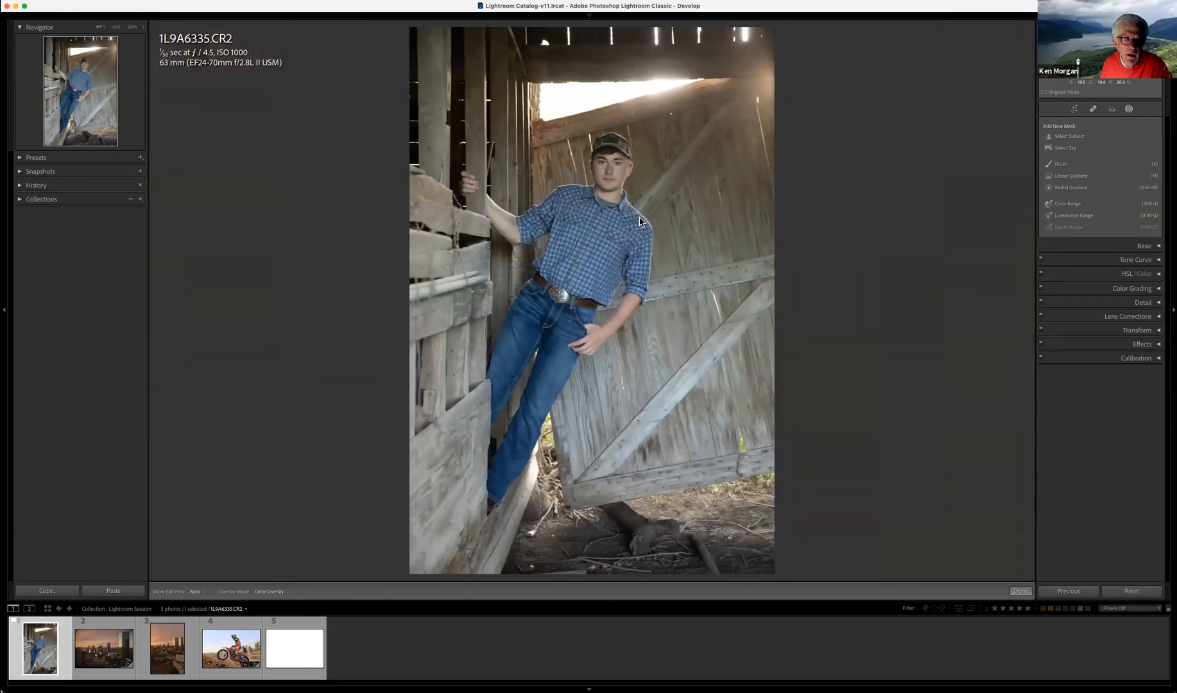
pyautogui.click(625, 150)
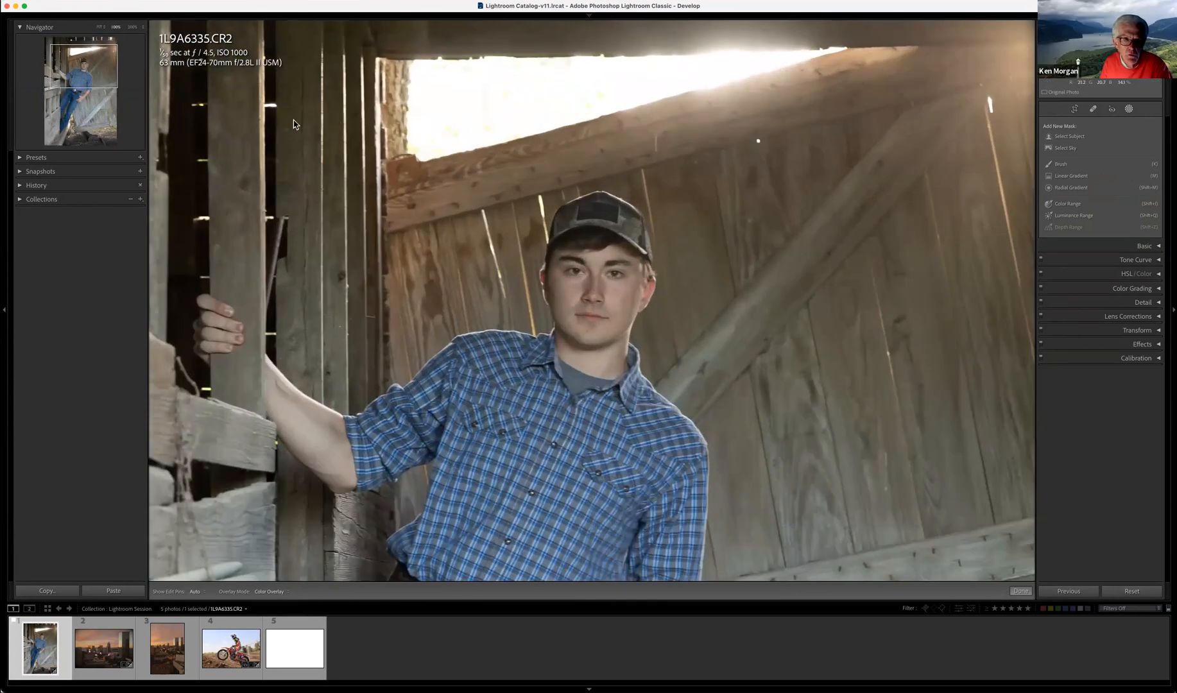
pyautogui.click(78, 69)
pyautogui.moveTo(78, 69); pyautogui.dragTo(106, 41)
pyautogui.click(133, 27)
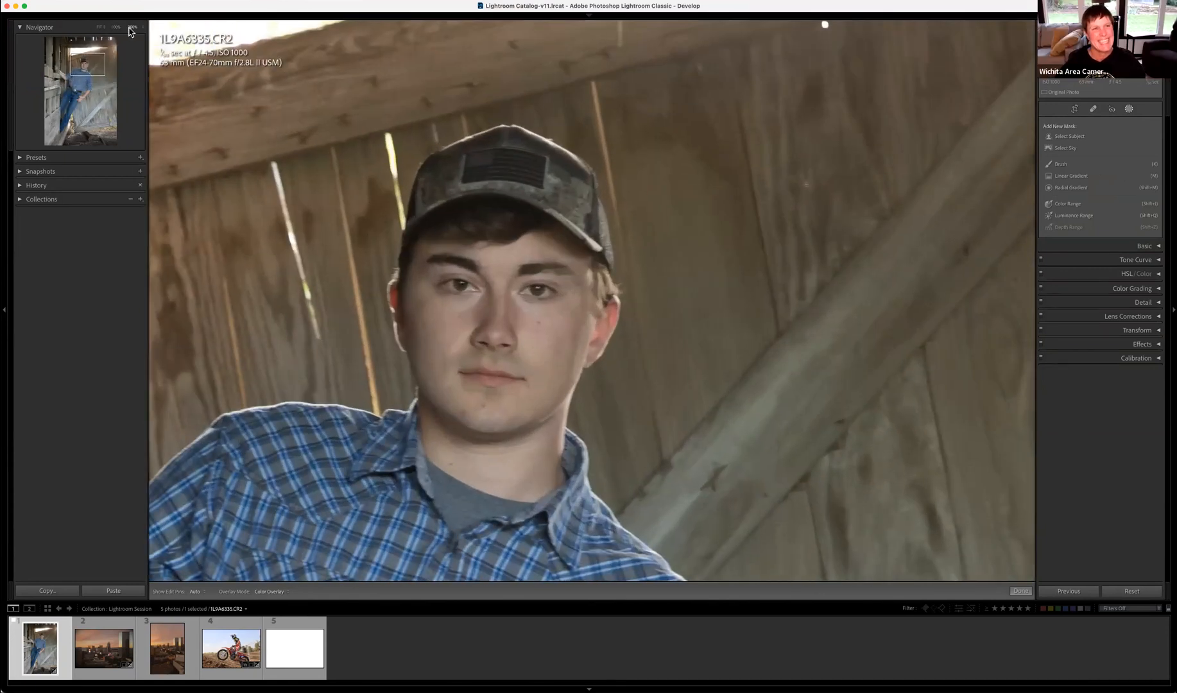
pyautogui.click(129, 27)
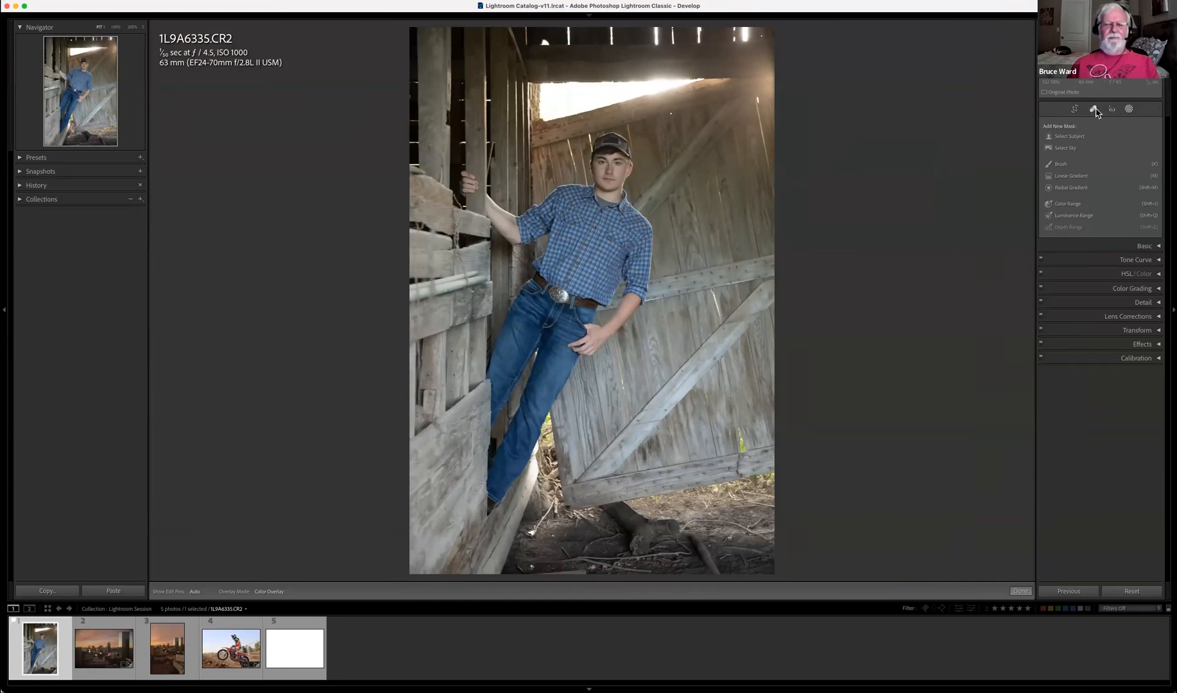
# Close the Masking options and check the young man's face up close again before returning to the full portrait
pyautogui.click(1130, 109)
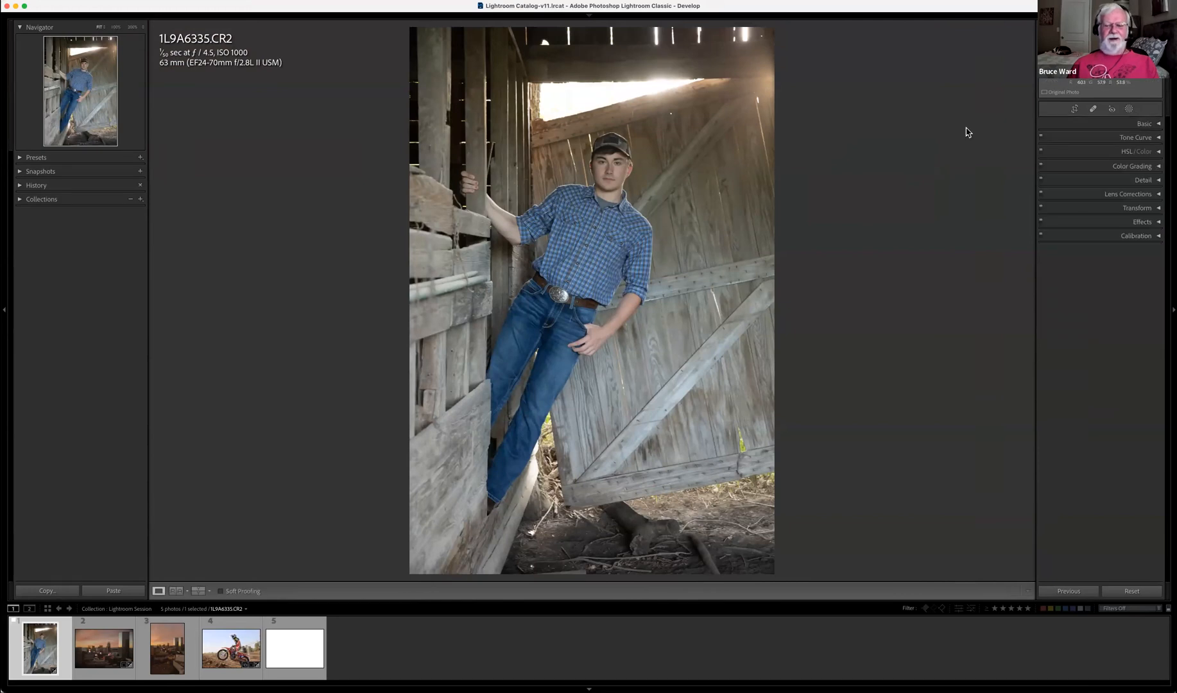
pyautogui.moveTo(594, 233); pyautogui.dragTo(730, 303)
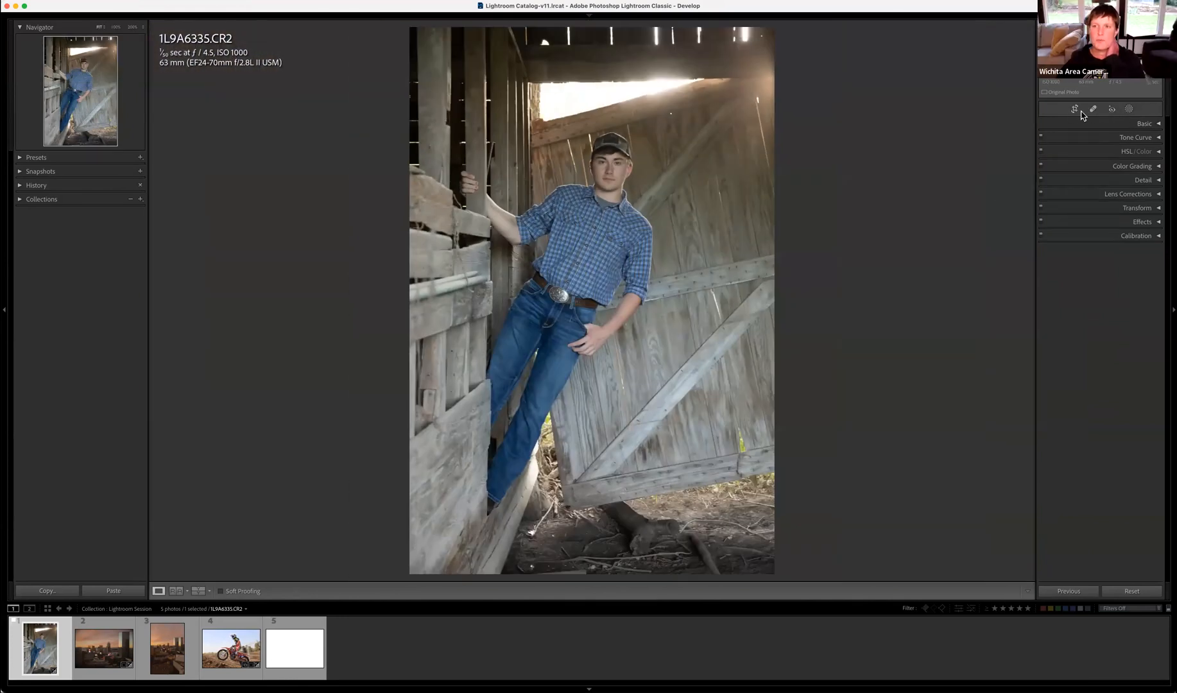
pyautogui.click(615, 159)
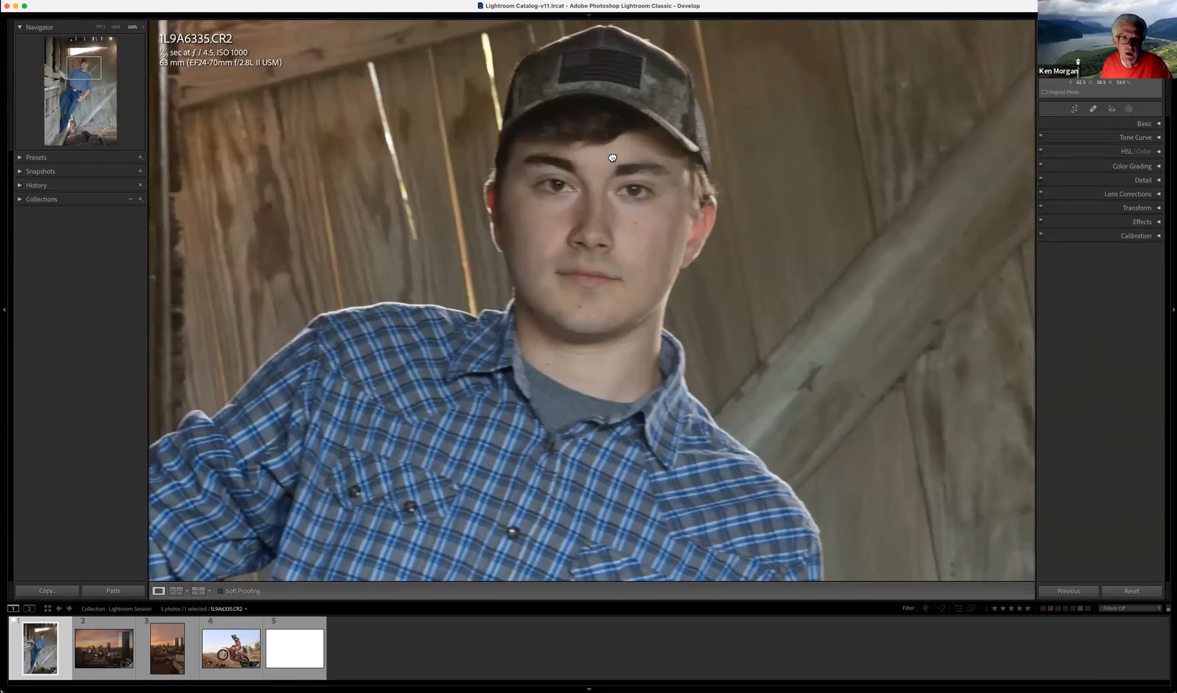
pyautogui.click(612, 158)
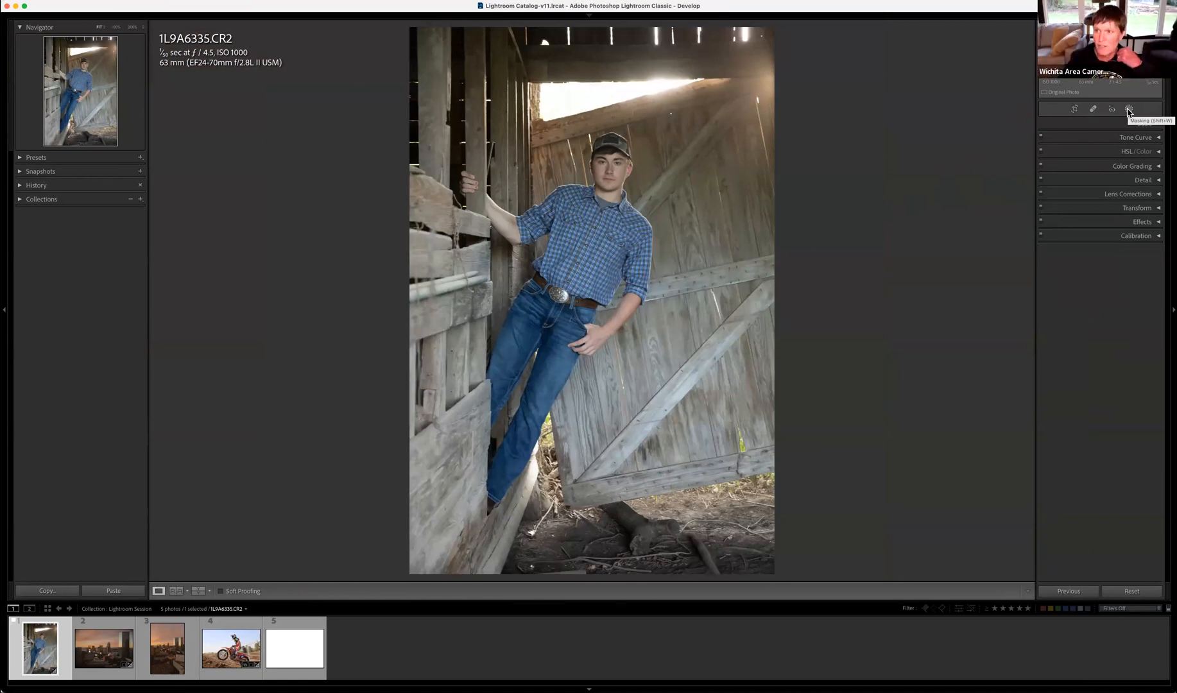
# Review the Masking options on the portrait and the skyline photo, then show Red Eye Correction on the portrait
pyautogui.click(1129, 110)
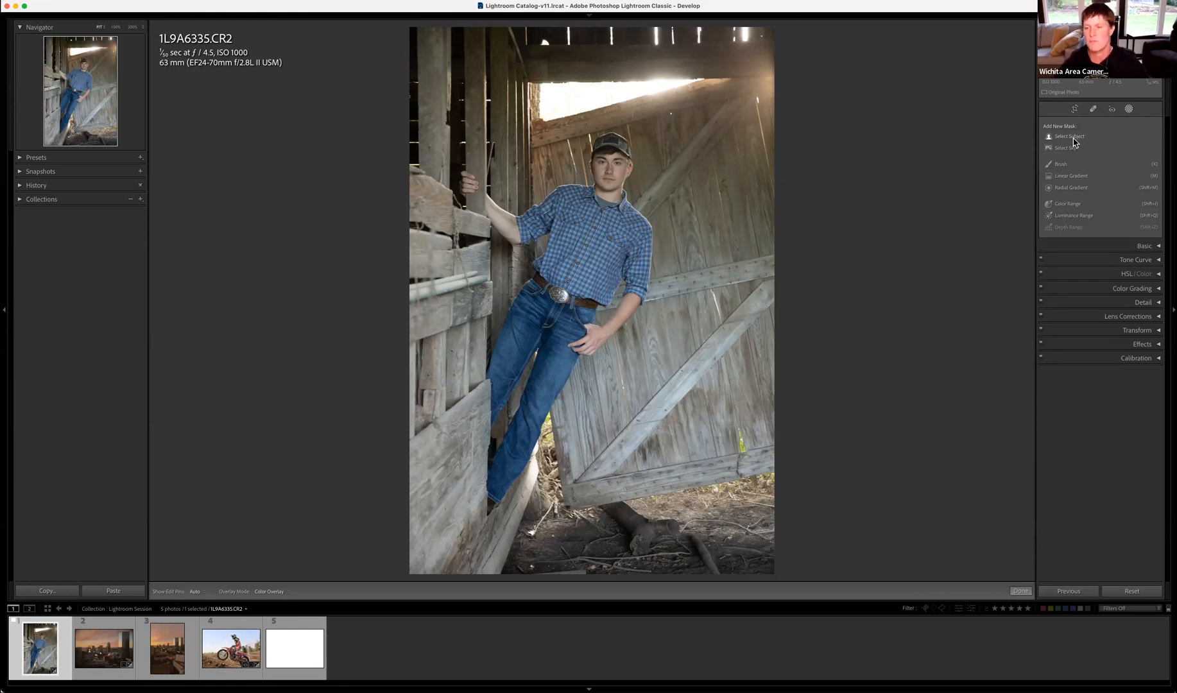
pyautogui.click(109, 652)
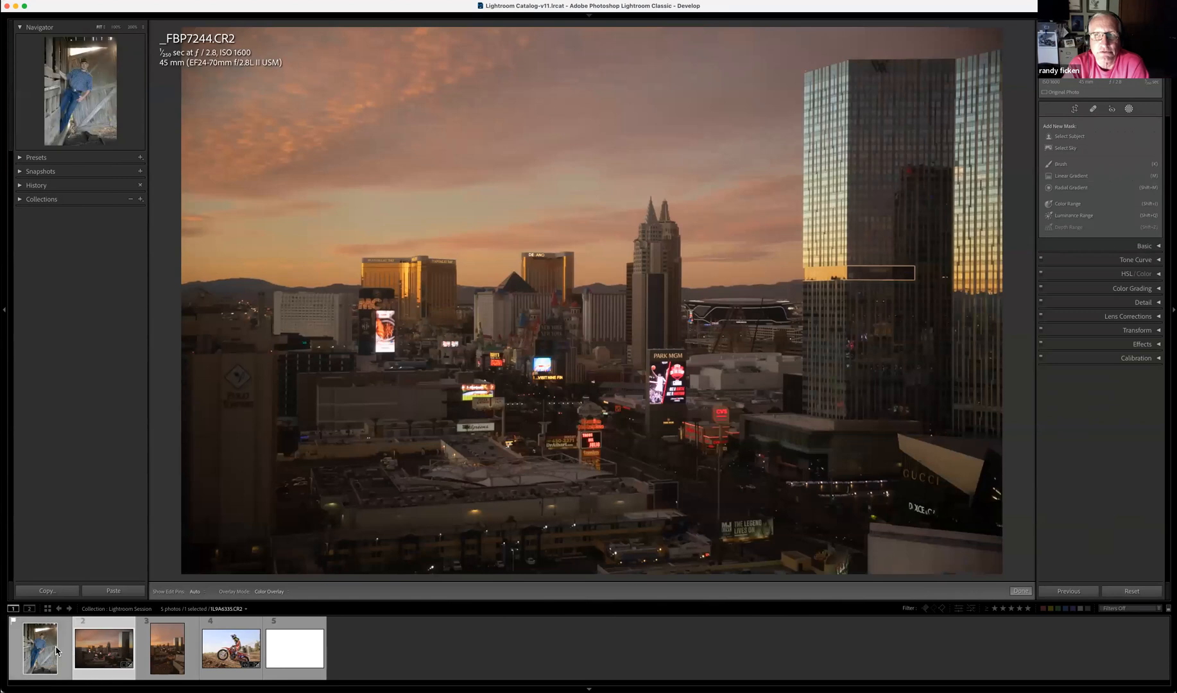
pyautogui.click(57, 651)
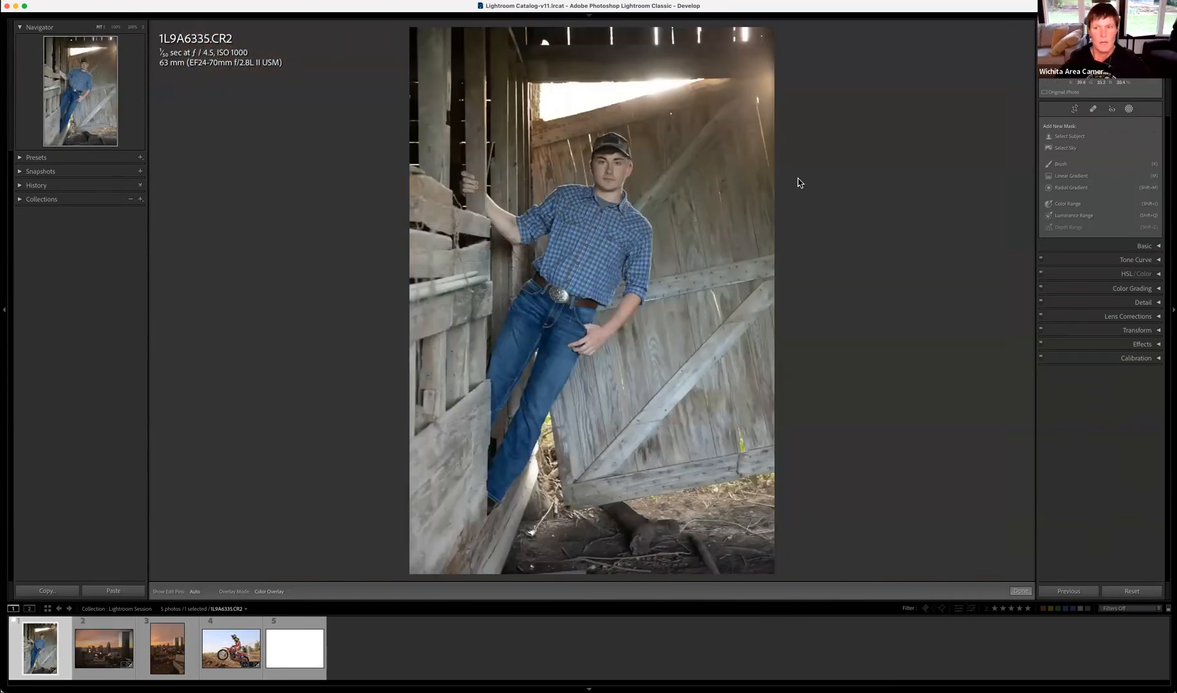
pyautogui.click(1112, 109)
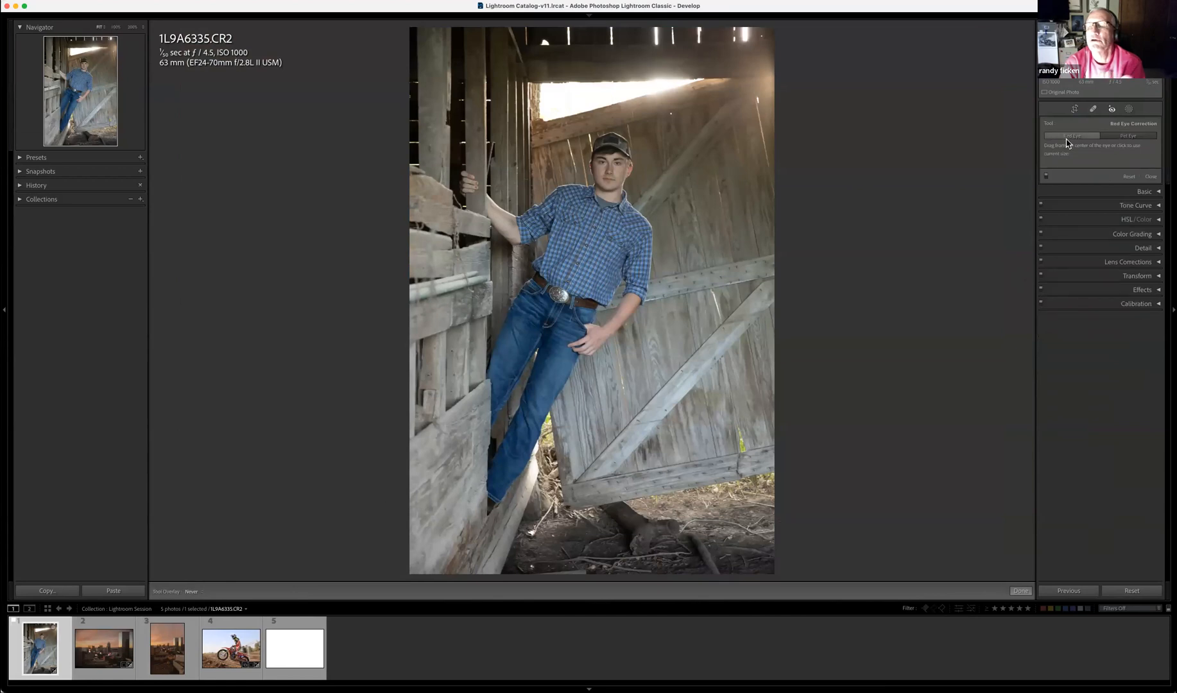
# Switch to Masking, go to the skyline photo _FBP7244.CR2, and create a Select Sky mask
pyautogui.click(1129, 109)
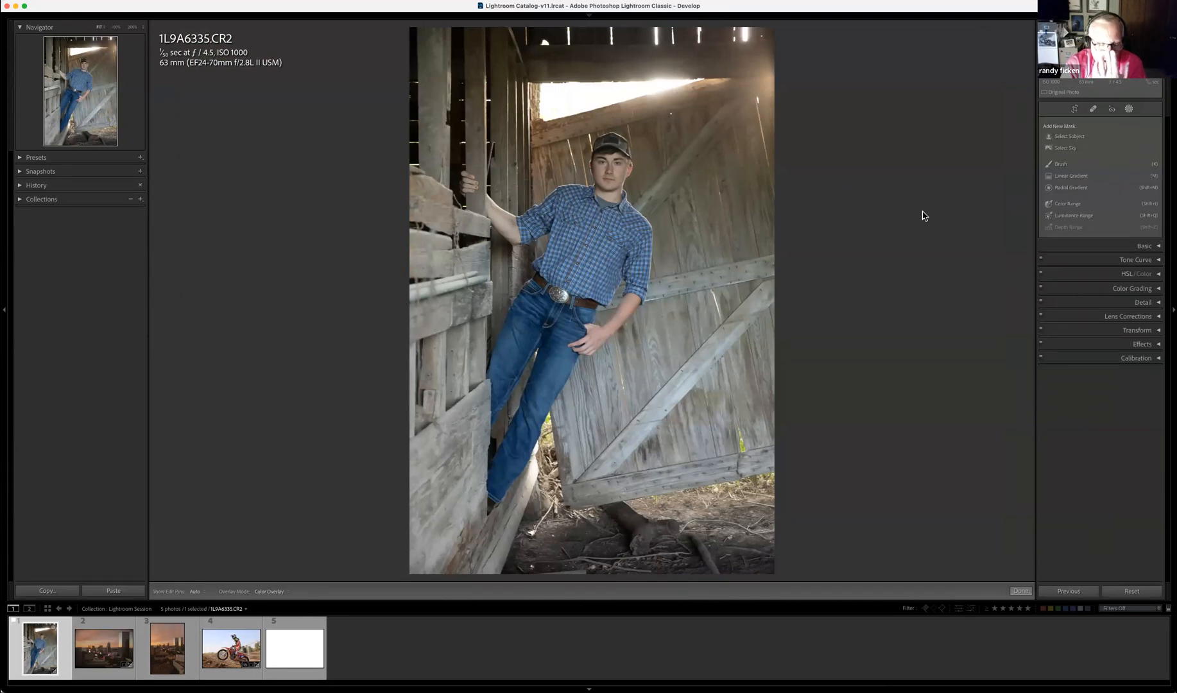
pyautogui.press('Right')
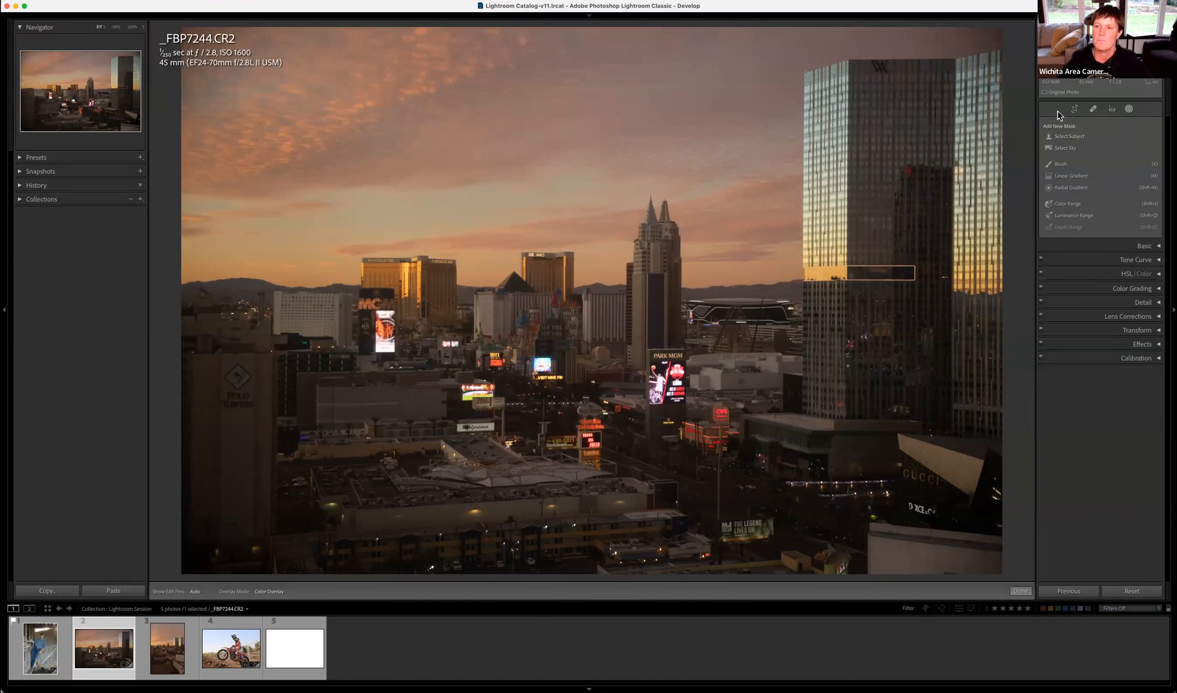
pyautogui.click(1067, 148)
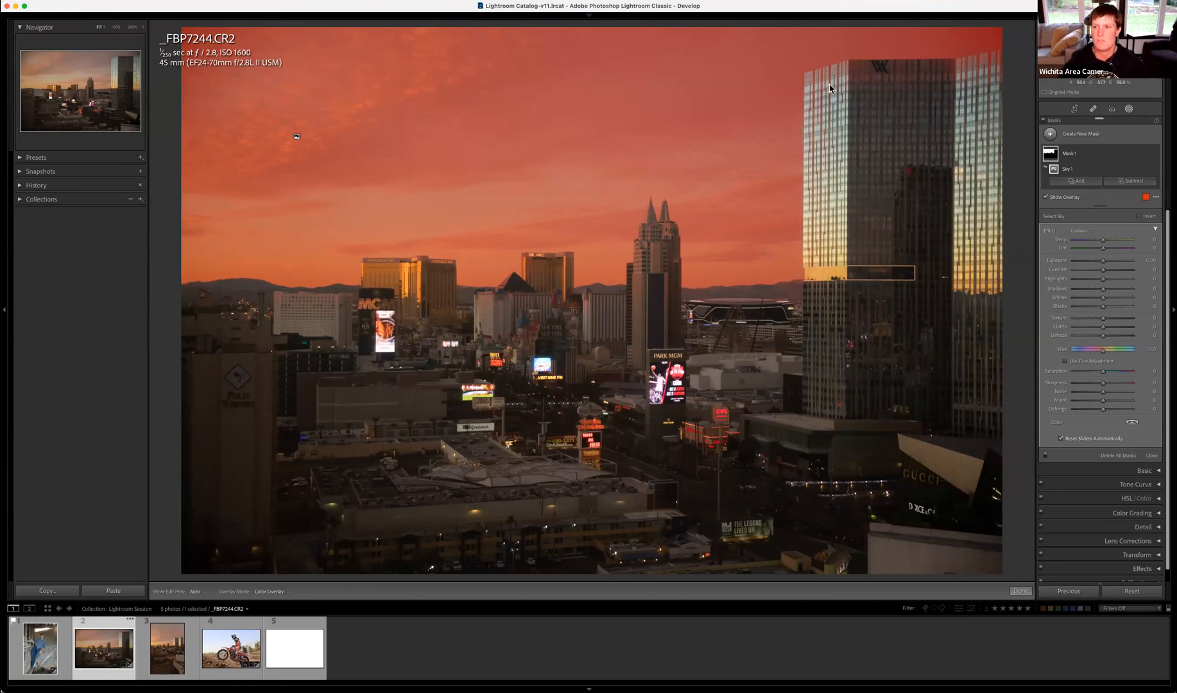
# Try different colors for the sky mask overlay, settling on green at full opacity
pyautogui.click(1147, 198)
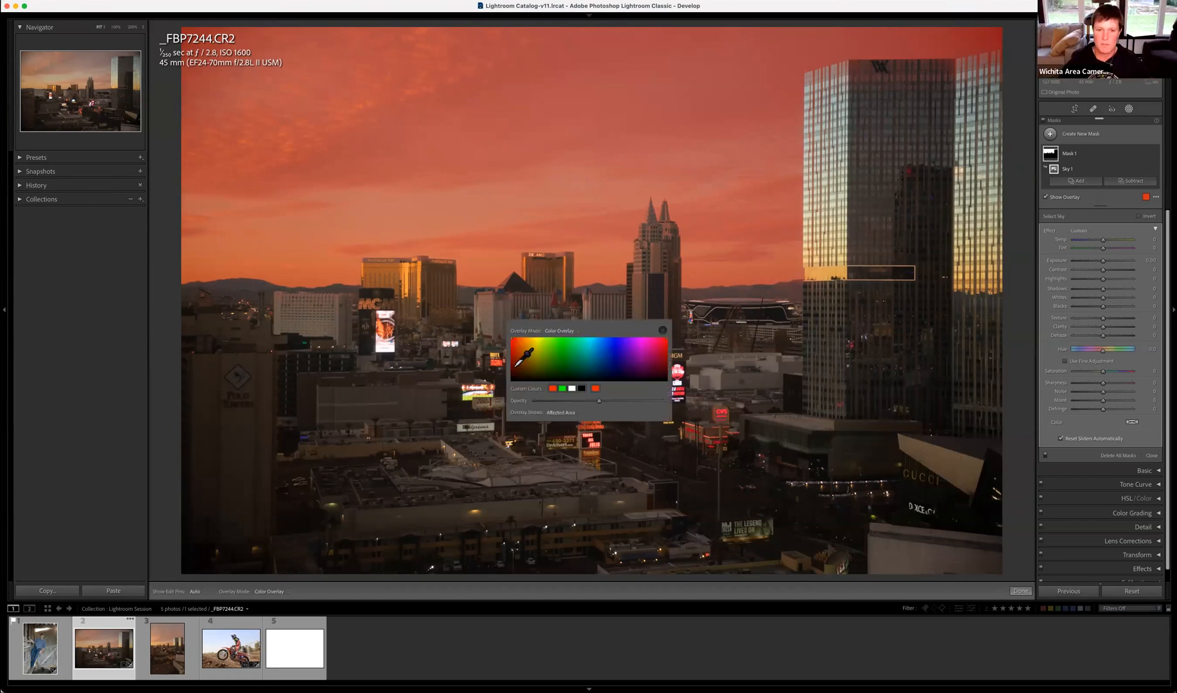
pyautogui.click(522, 361)
pyautogui.click(618, 349)
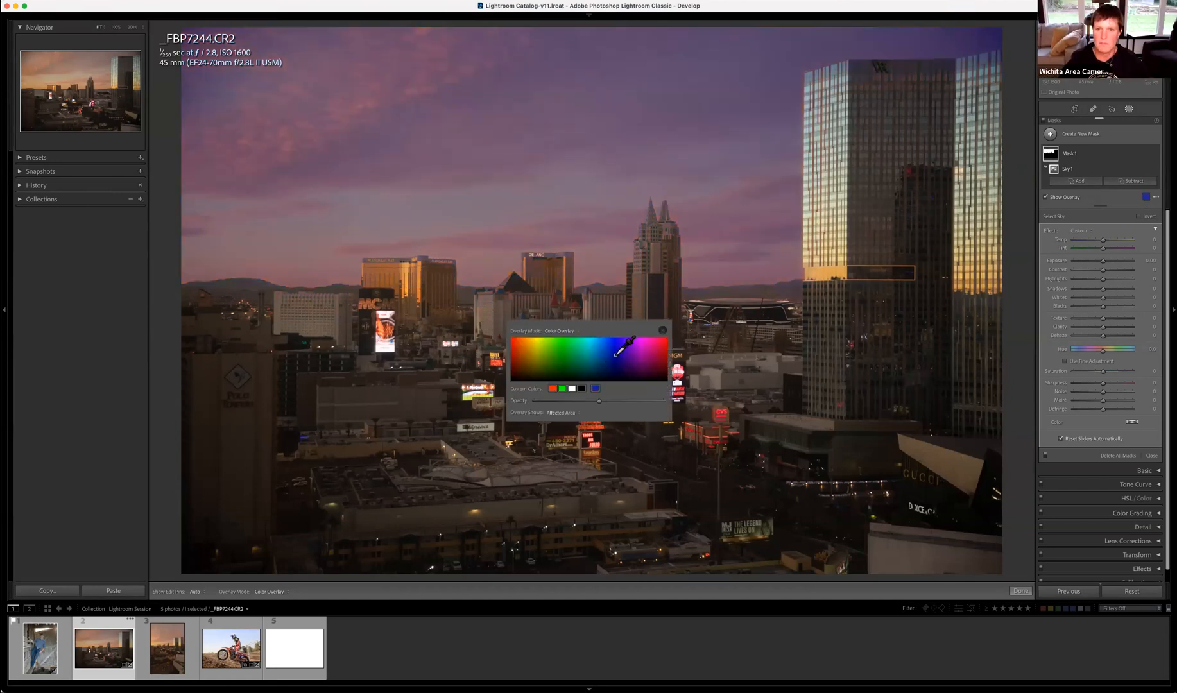
pyautogui.click(652, 345)
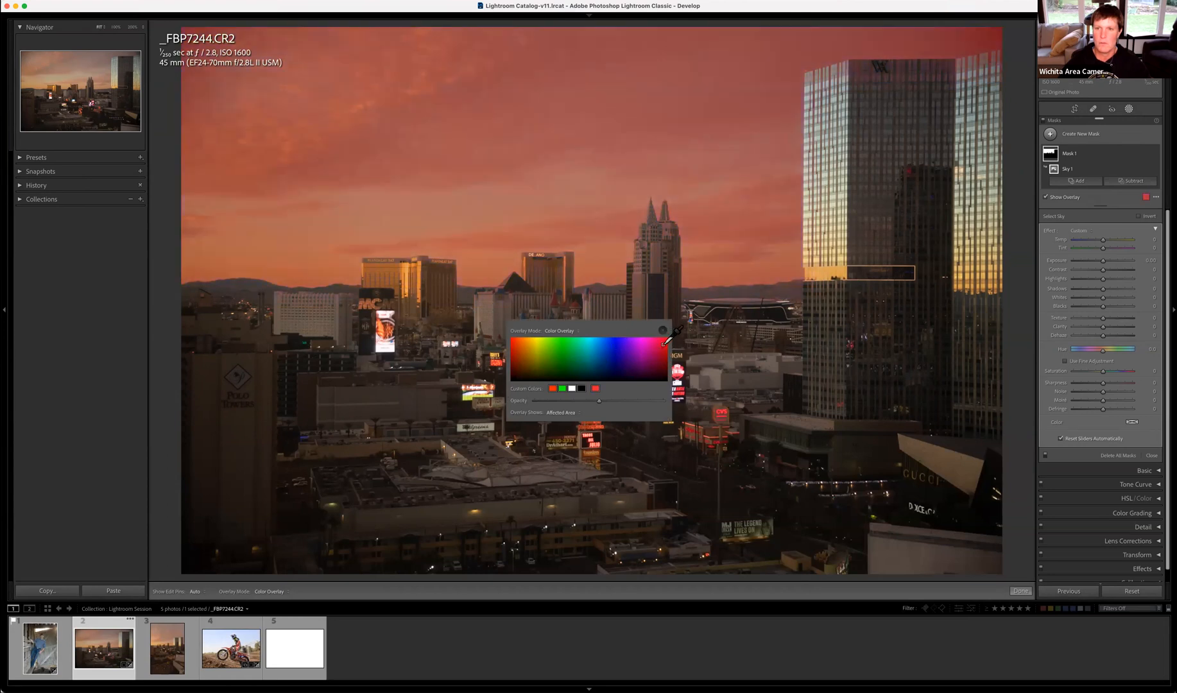
pyautogui.moveTo(600, 403); pyautogui.dragTo(713, 403)
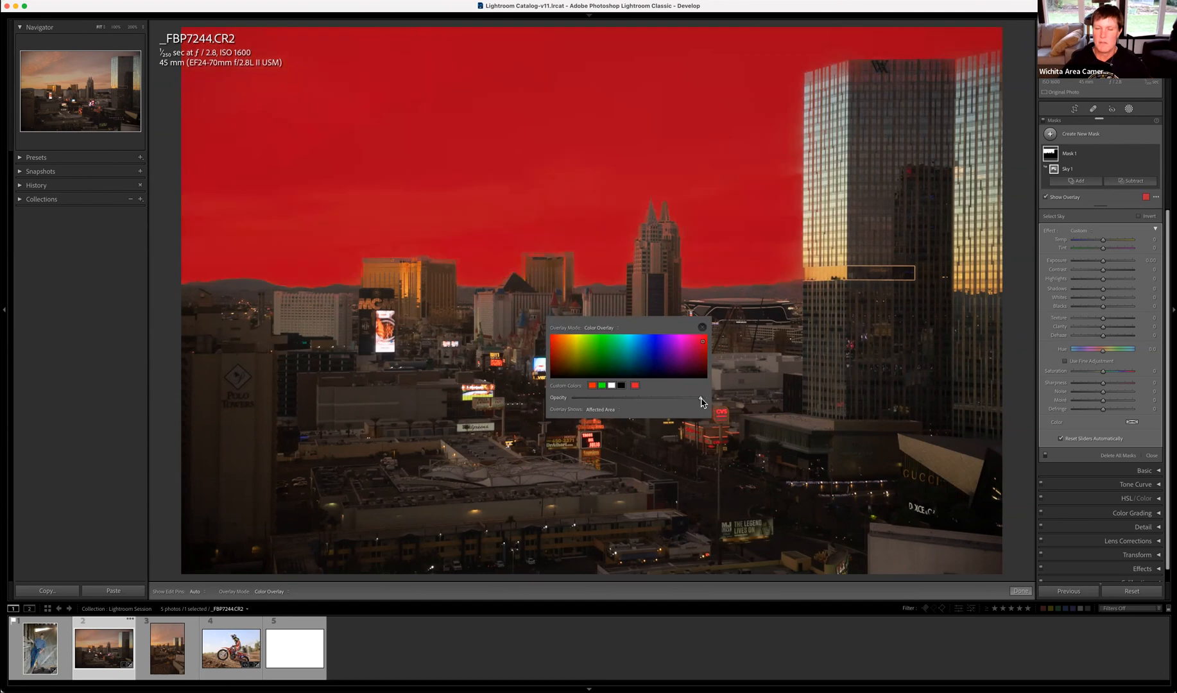
pyautogui.click(600, 339)
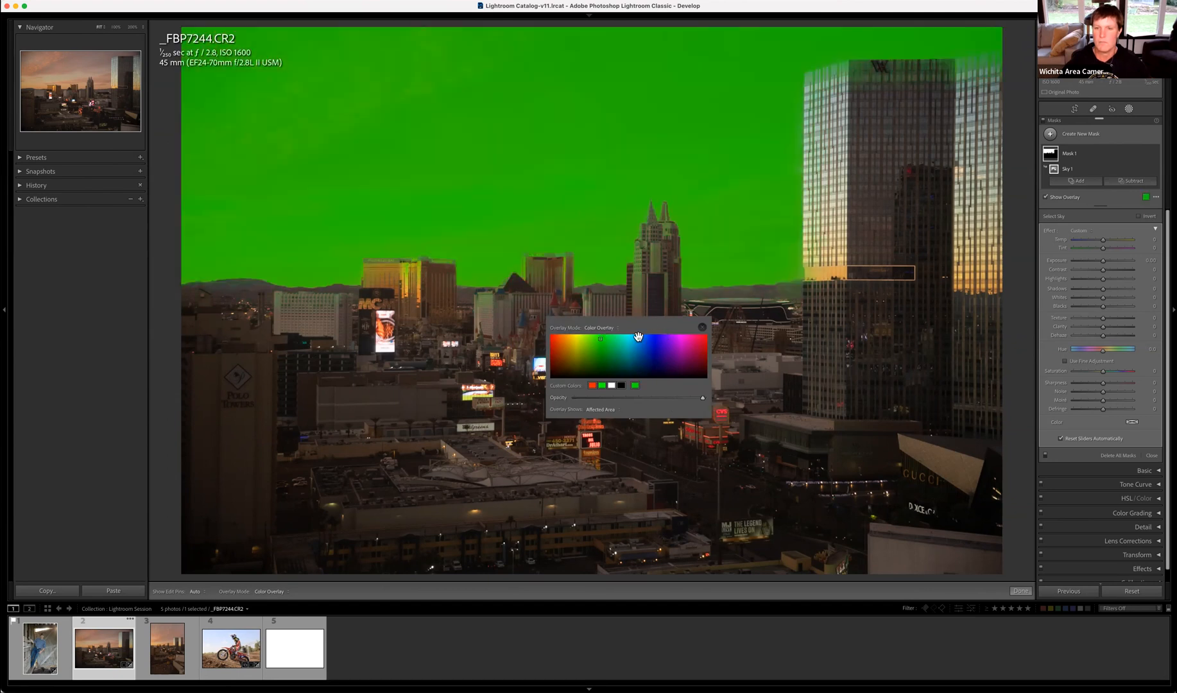
pyautogui.click(702, 326)
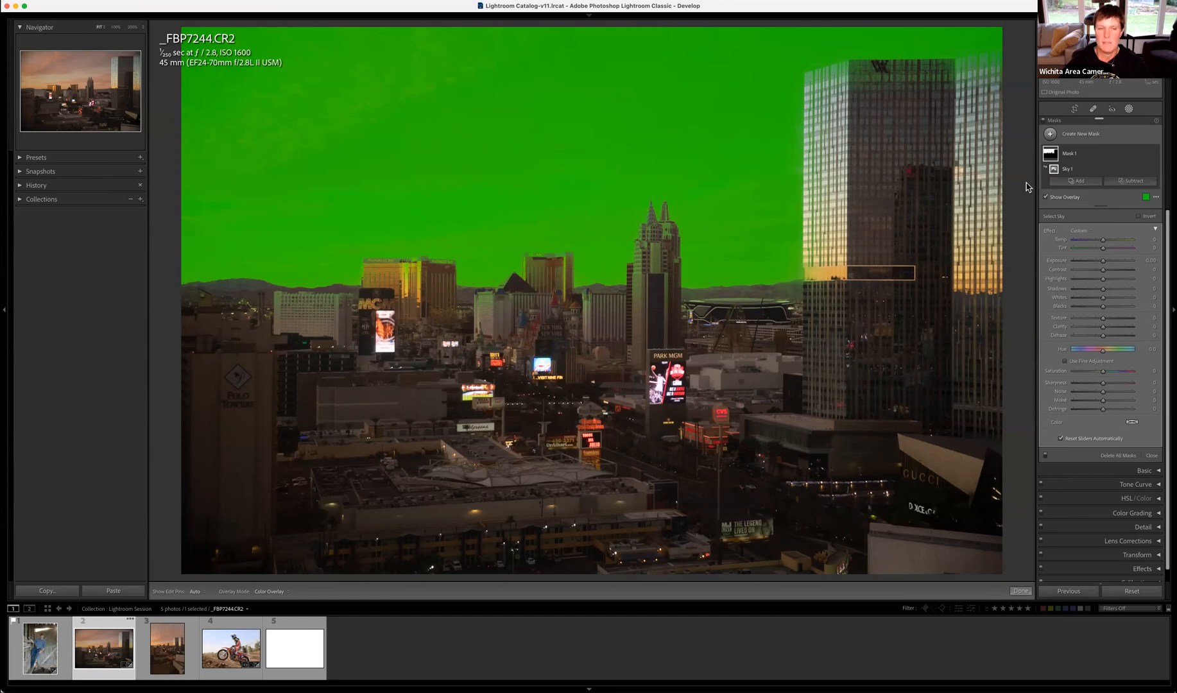
# Keep the edit pins on Auto and set the mask overlay mode to Image on B&W
pyautogui.click(196, 592)
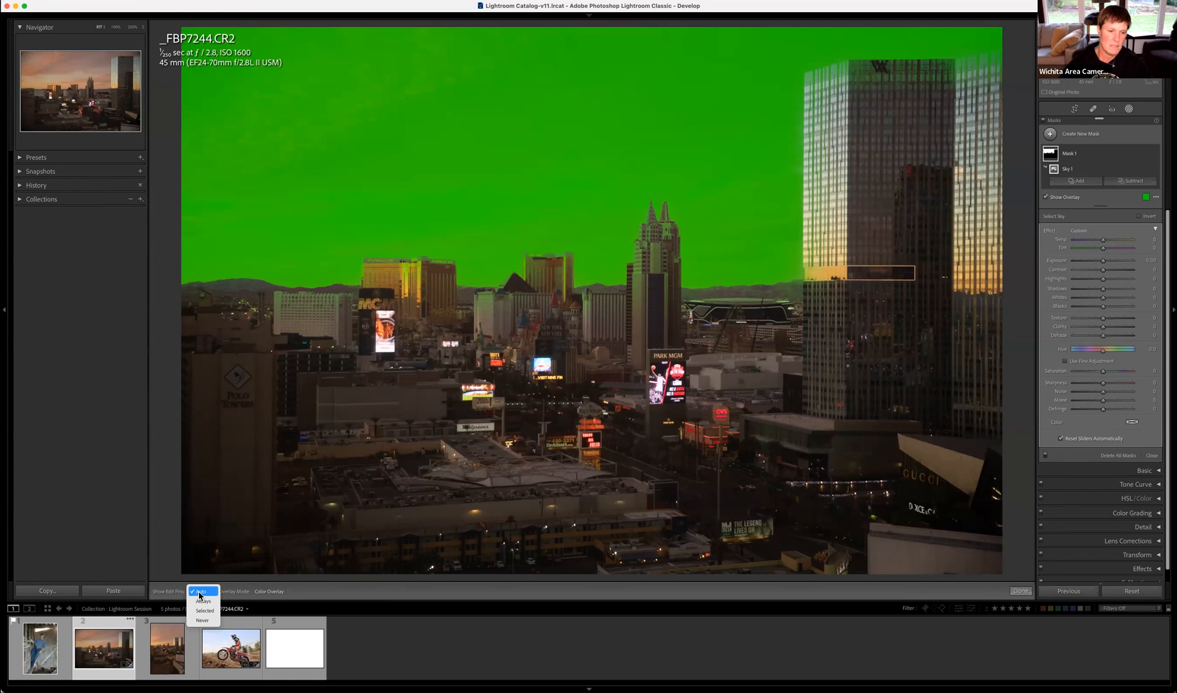
pyautogui.click(200, 594)
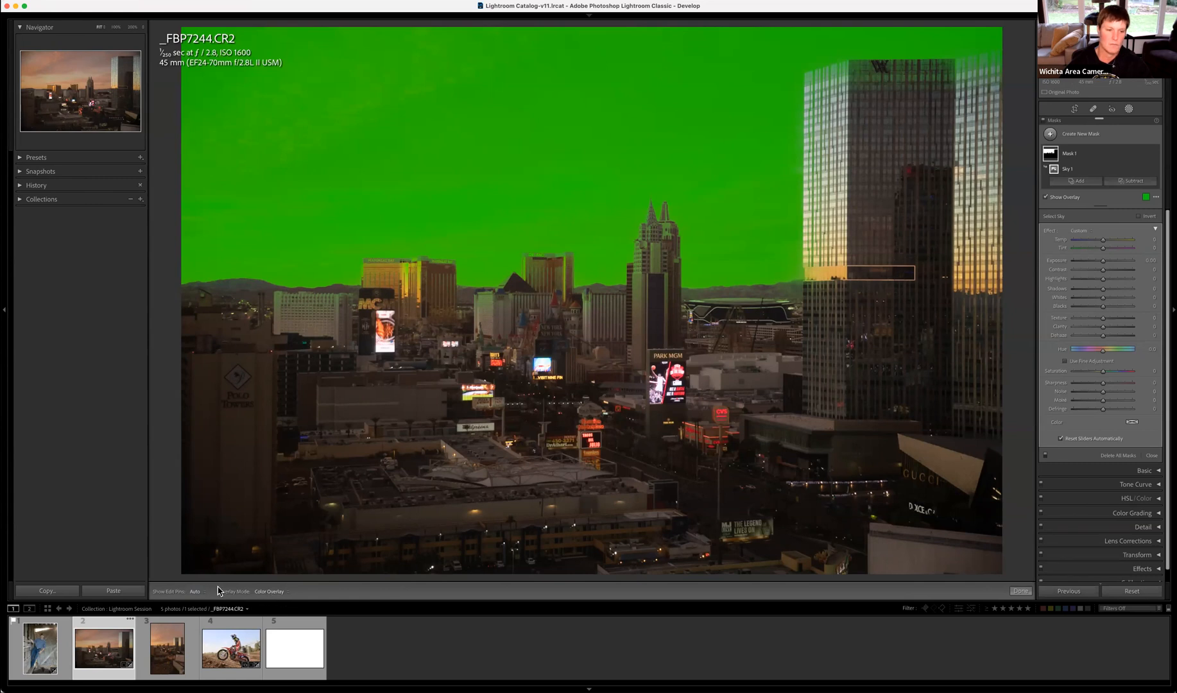
pyautogui.click(271, 594)
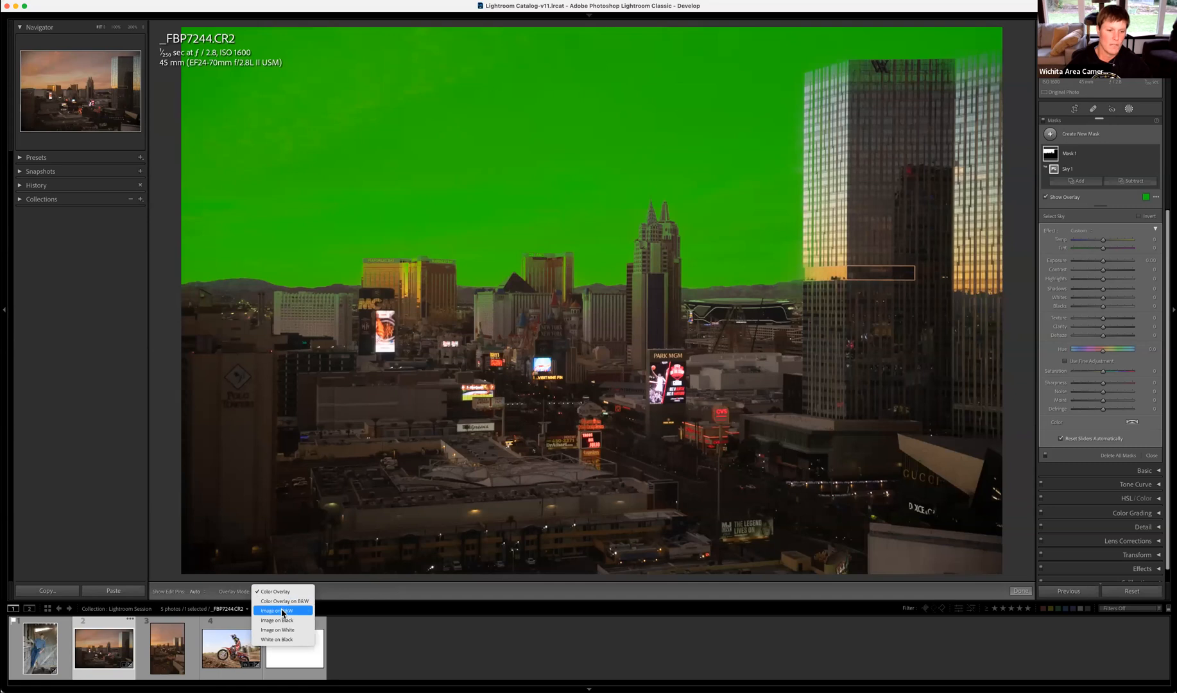
pyautogui.click(281, 611)
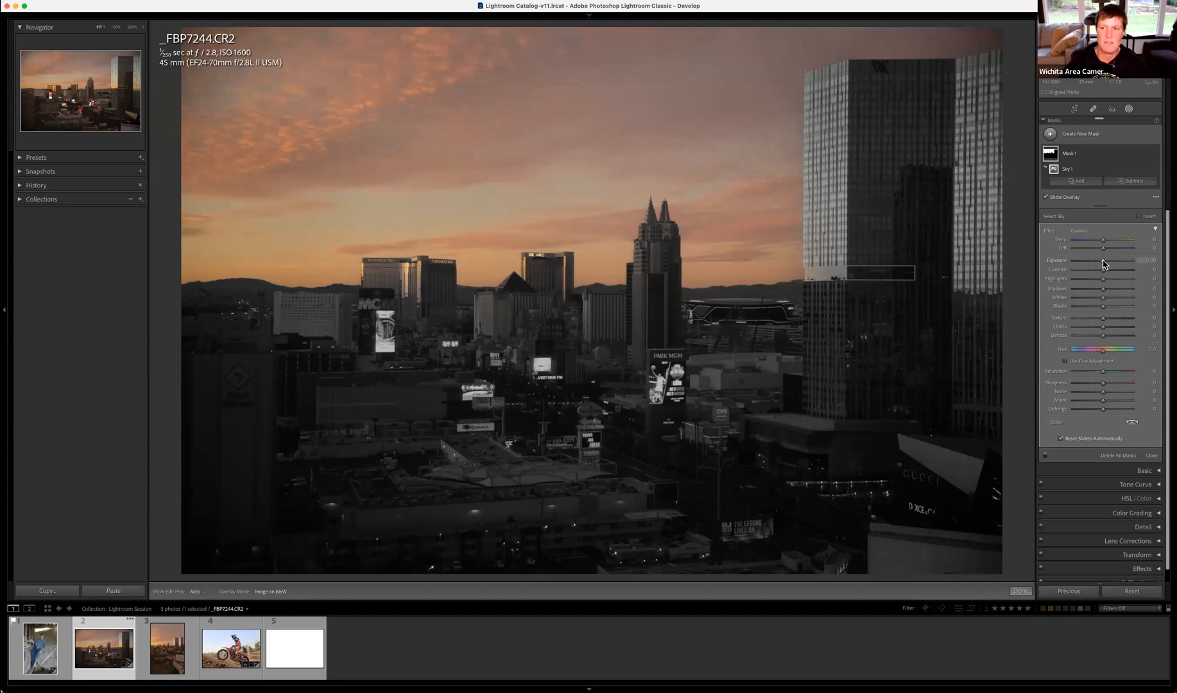
# Adjust the sky mask to Temp 55, Exposure 0.83, and Highlights -41
pyautogui.moveTo(1104, 240); pyautogui.dragTo(1115, 242)
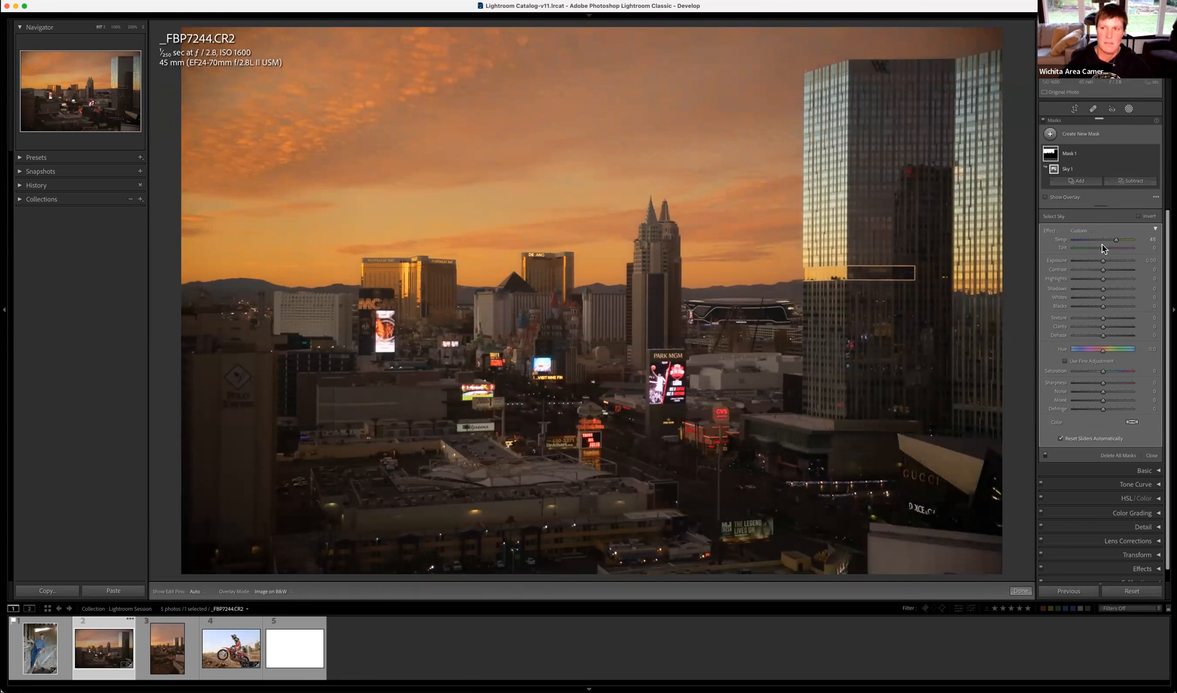
pyautogui.moveTo(1115, 245)
pyautogui.mouseDown()
pyautogui.moveTo(1071, 244)
pyautogui.moveTo(1134, 246)
pyautogui.moveTo(1106, 245)
pyautogui.mouseUp()
pyautogui.moveTo(1053, 159)
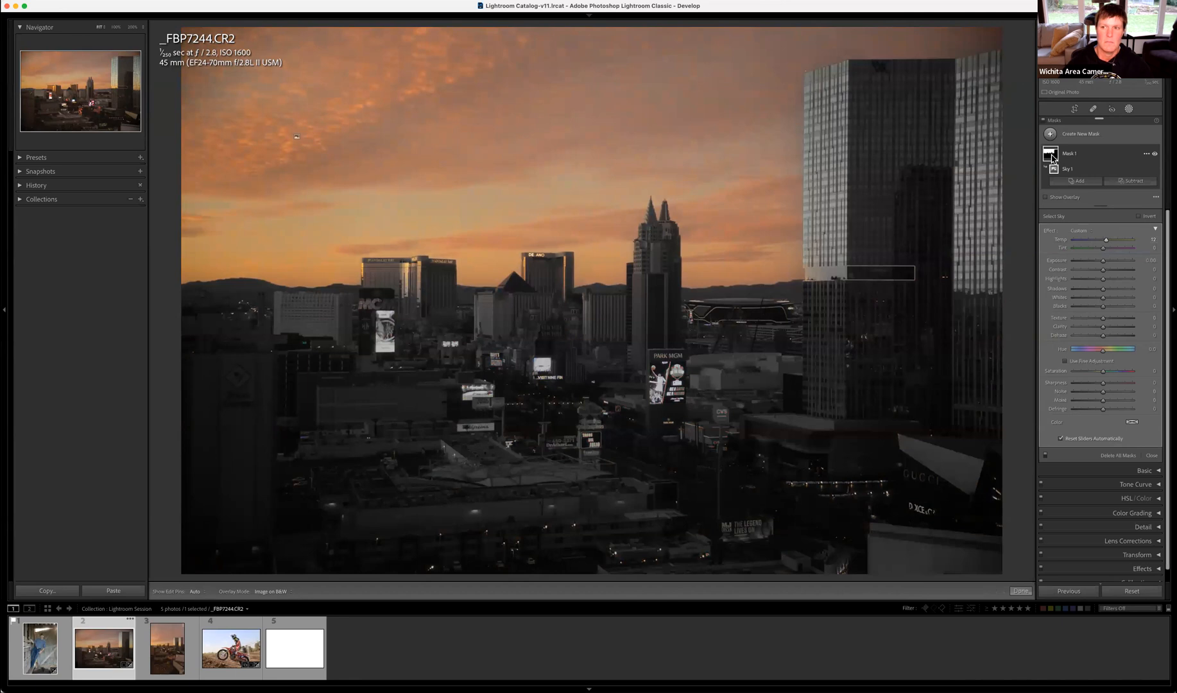
pyautogui.moveTo(1107, 240); pyautogui.dragTo(1122, 242)
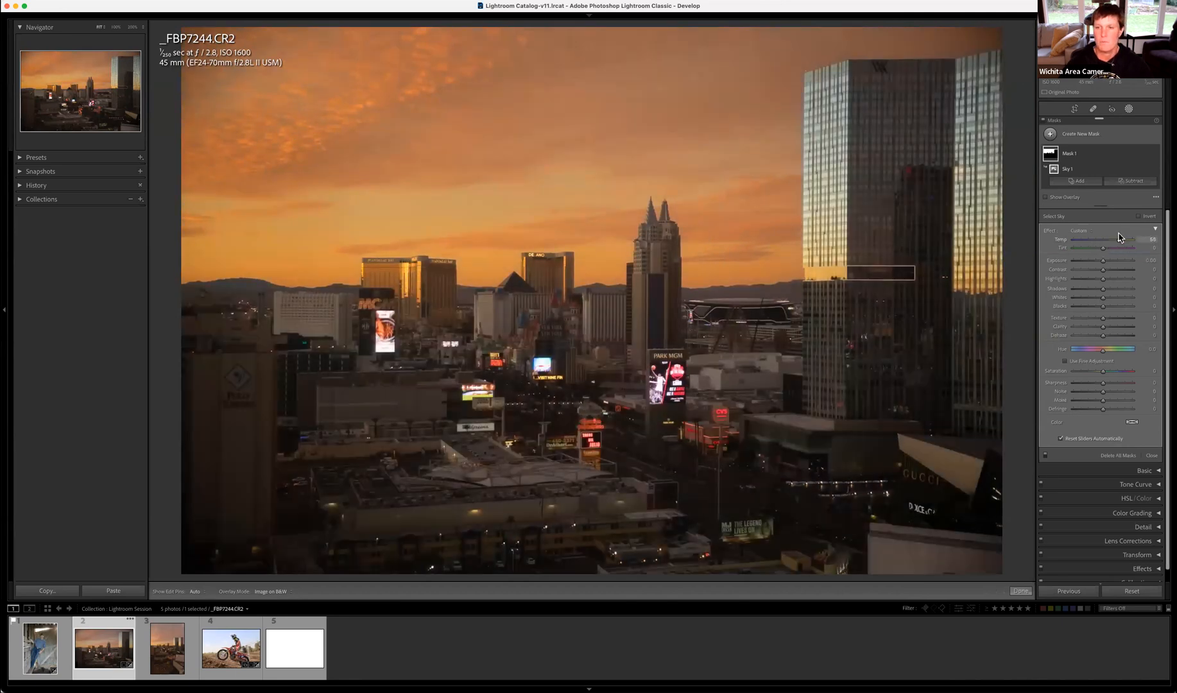
pyautogui.moveTo(1051, 157)
pyautogui.moveTo(1099, 262)
pyautogui.mouseDown()
pyautogui.moveTo(1109, 262)
pyautogui.moveTo(1090, 280)
pyautogui.mouseUp()
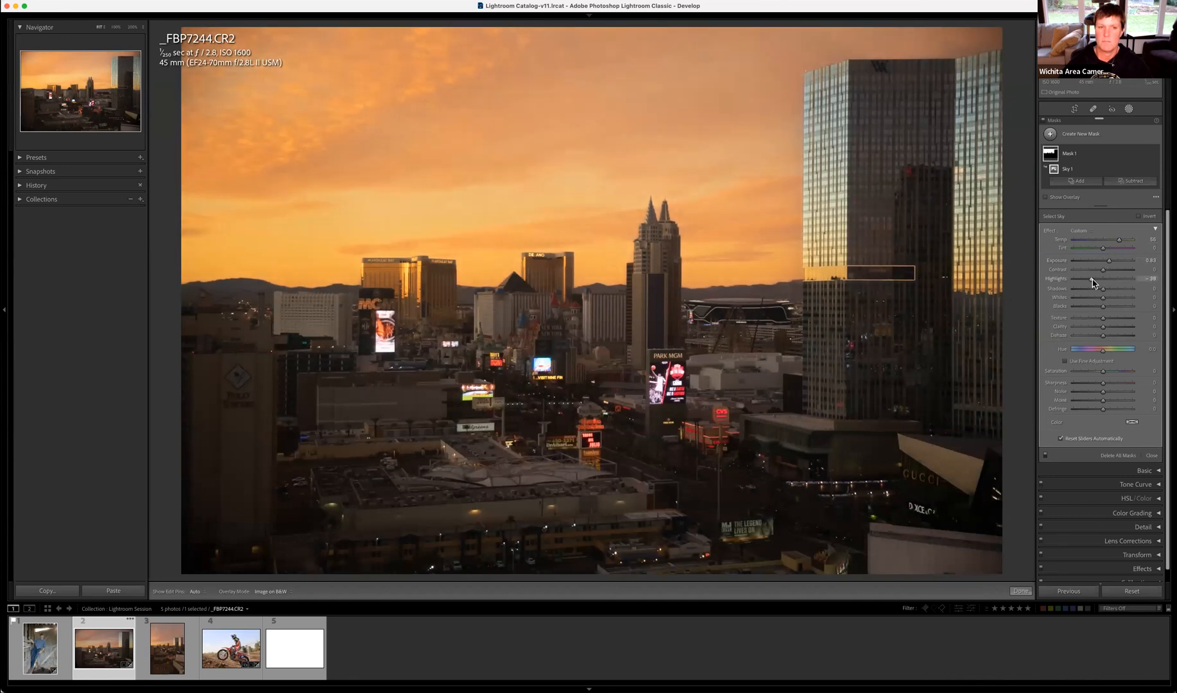
# Examine the sky mask's edge along the tall glass tower with the overlay, alternating between close-up and full view
pyautogui.moveTo(1064, 154)
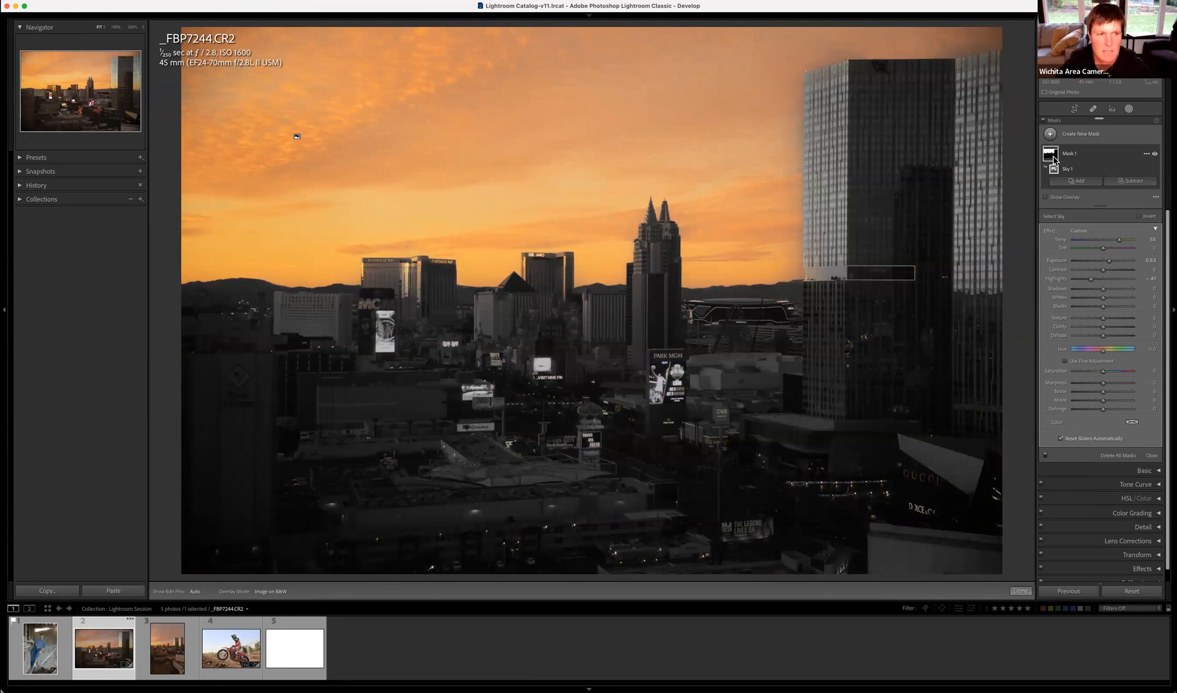
pyautogui.press('z')
pyautogui.moveTo(68, 79); pyautogui.dragTo(131, 69)
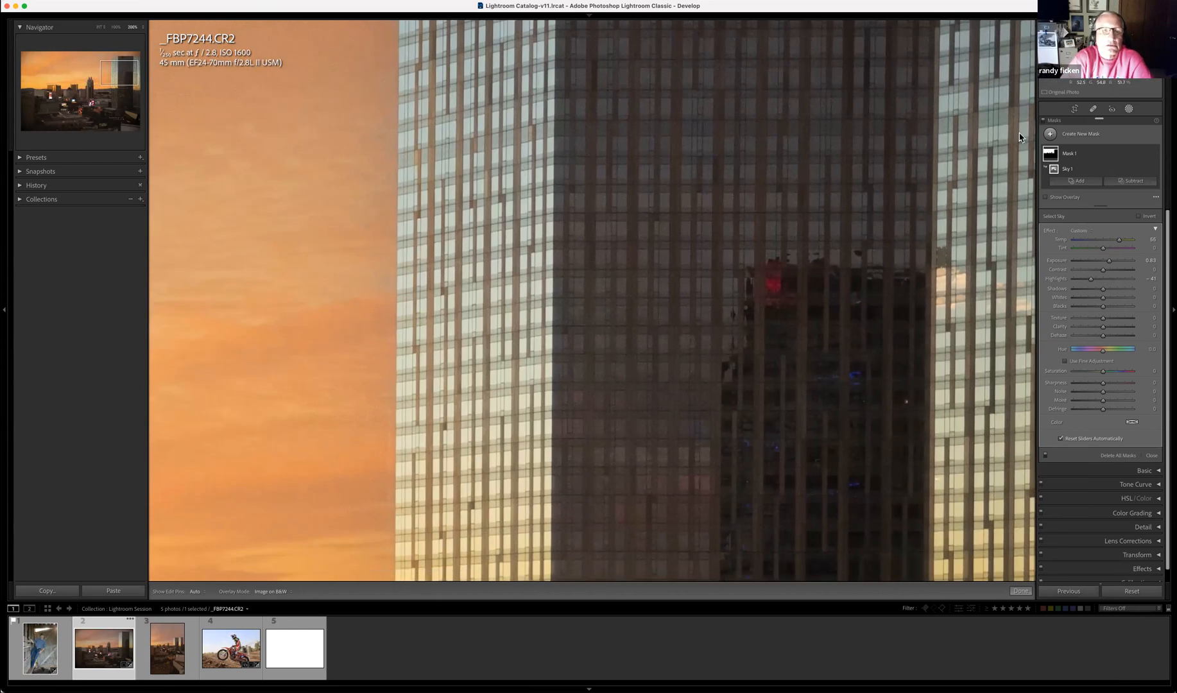
pyautogui.moveTo(1054, 158)
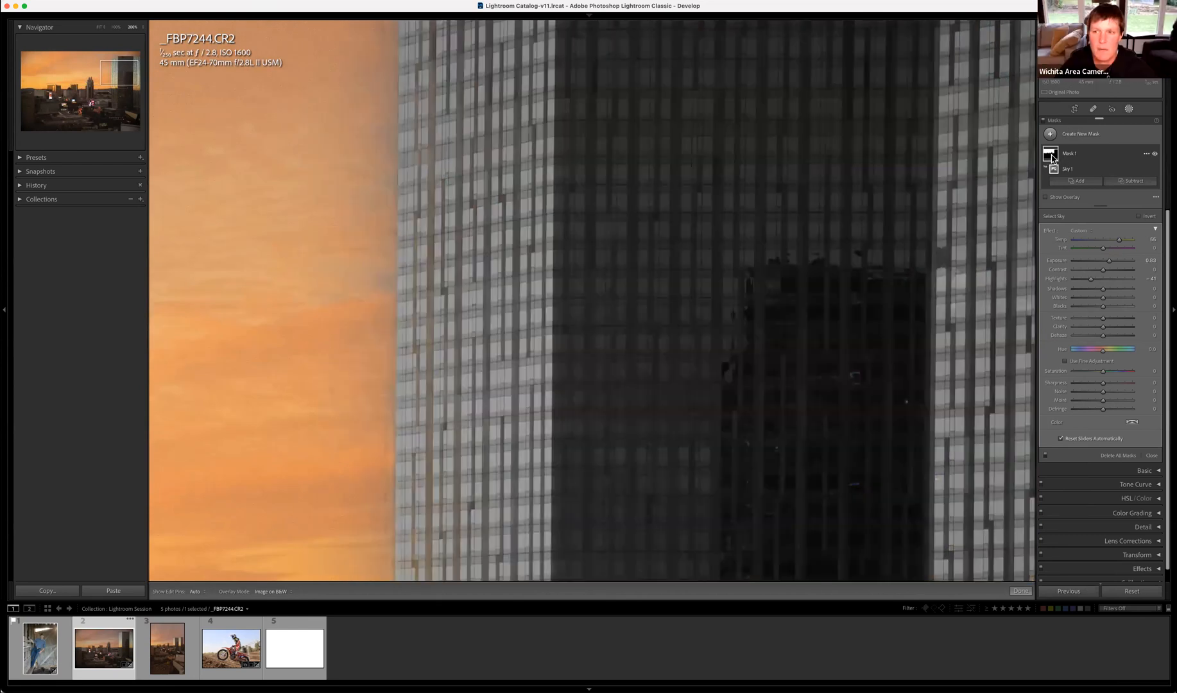
pyautogui.press('z')
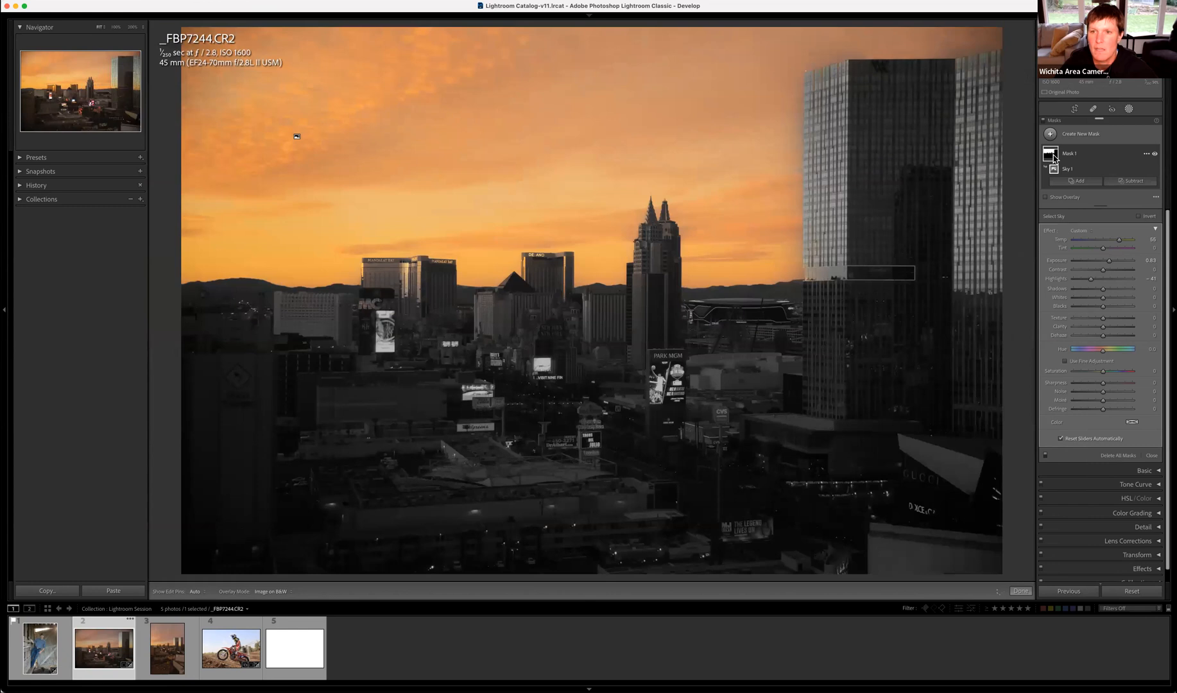
pyautogui.press('z')
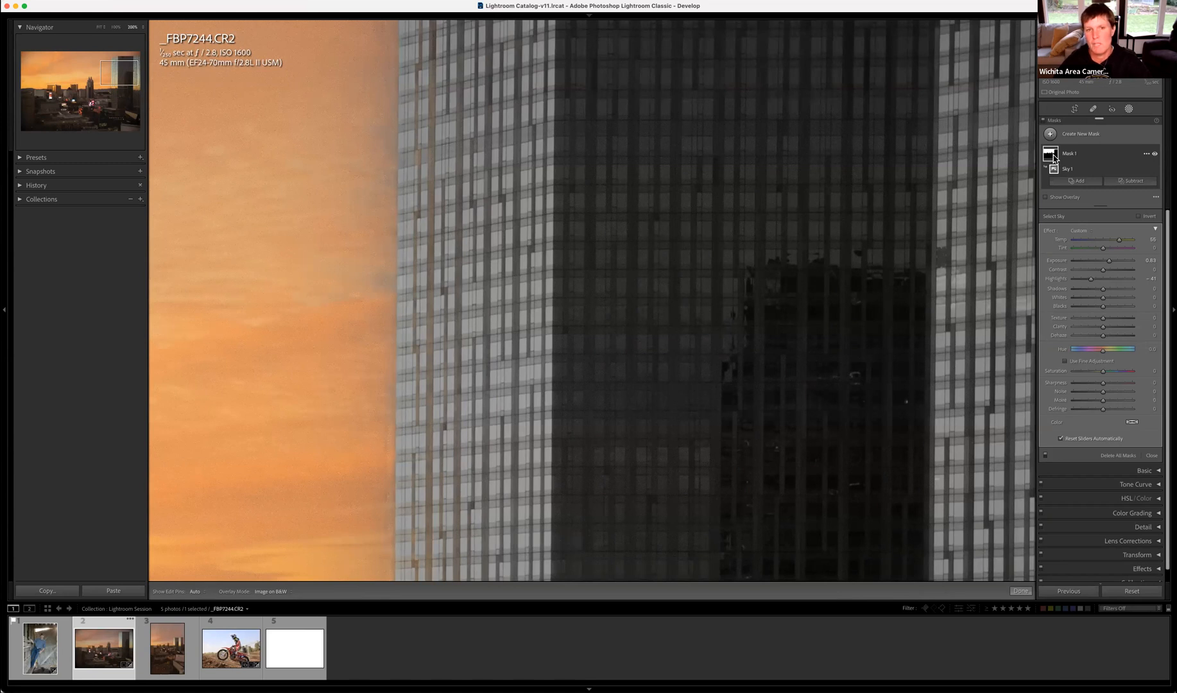
pyautogui.press('z')
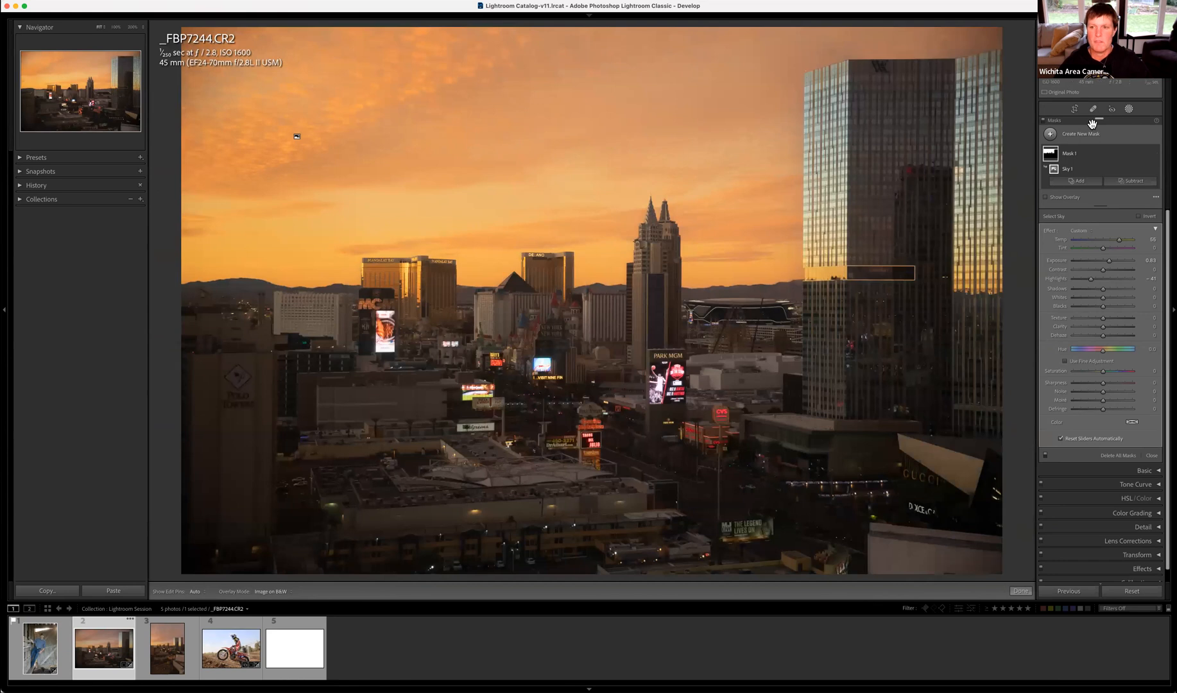
pyautogui.press('z')
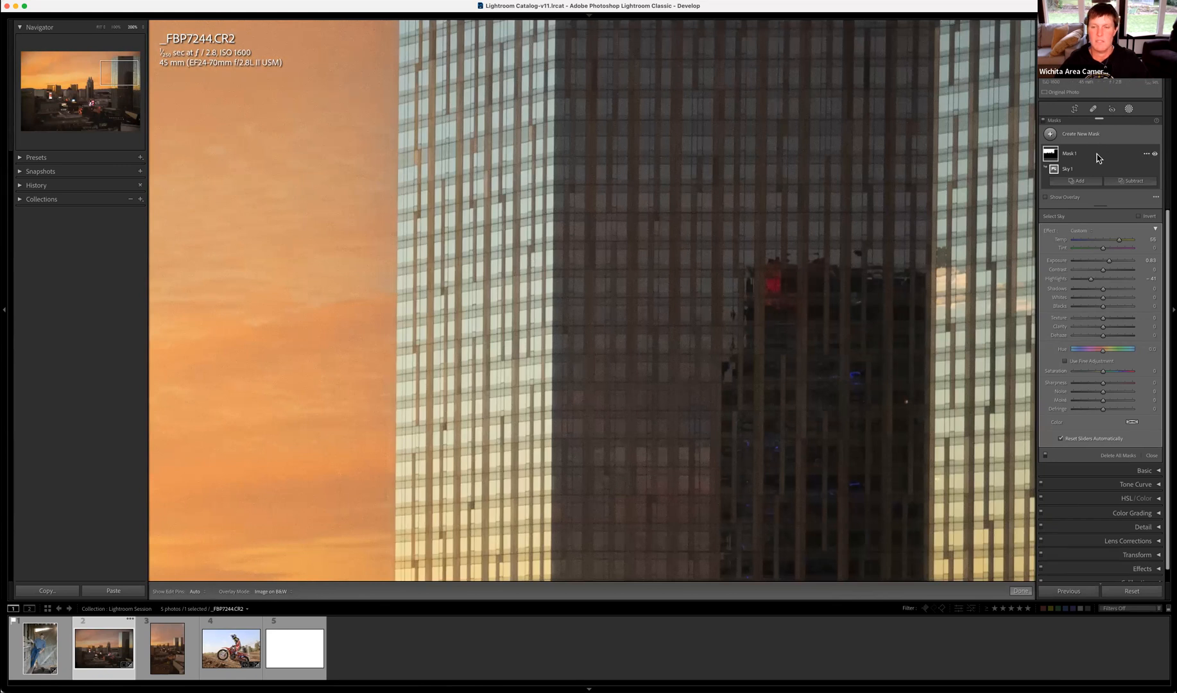
pyautogui.press('z')
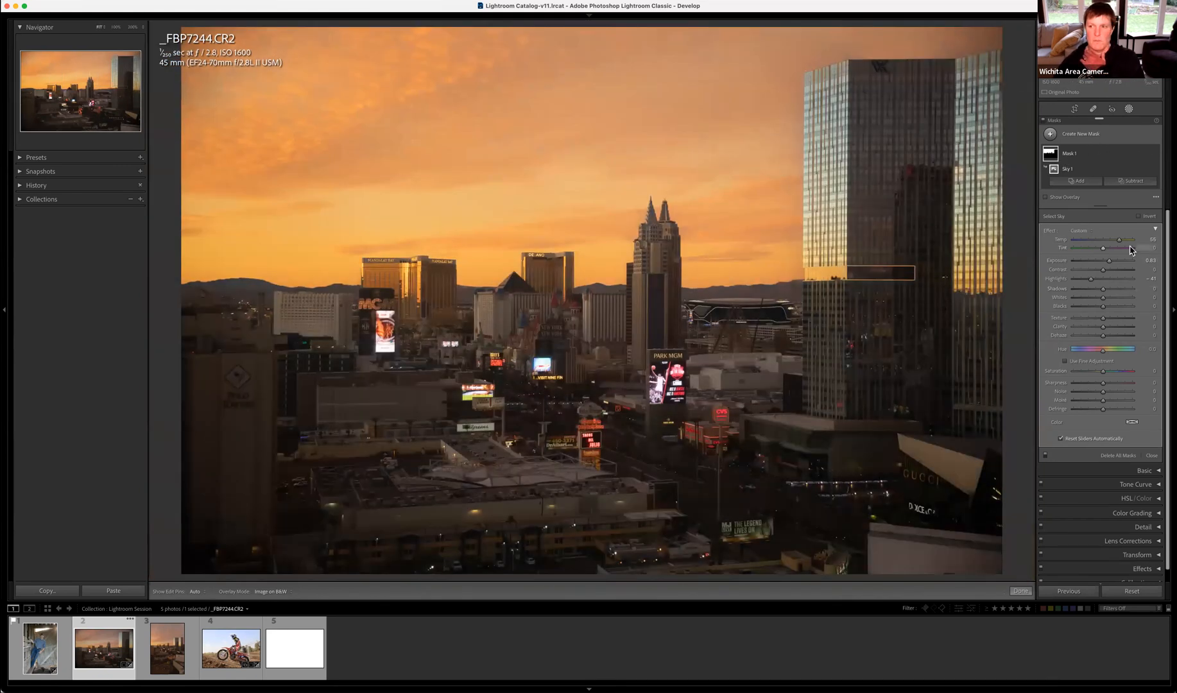
# Return the sky mask's temperature to 0 and reset all of the photo's edits
pyautogui.moveTo(1121, 244); pyautogui.dragTo(1104, 243)
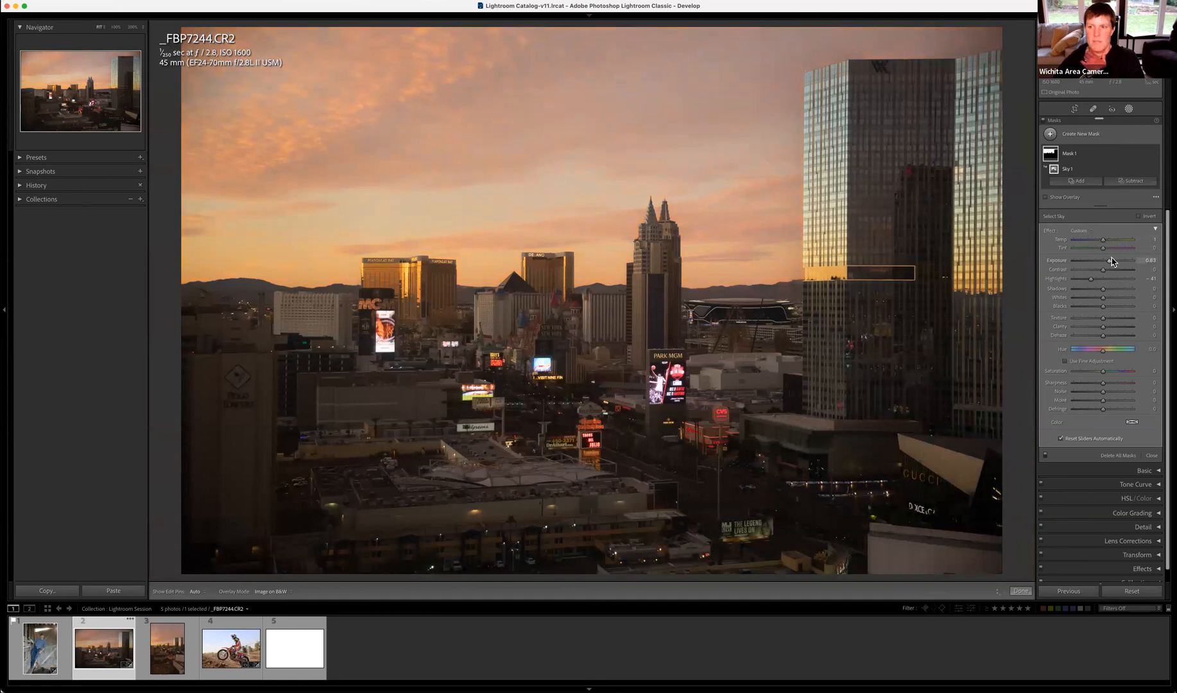
pyautogui.click(1133, 592)
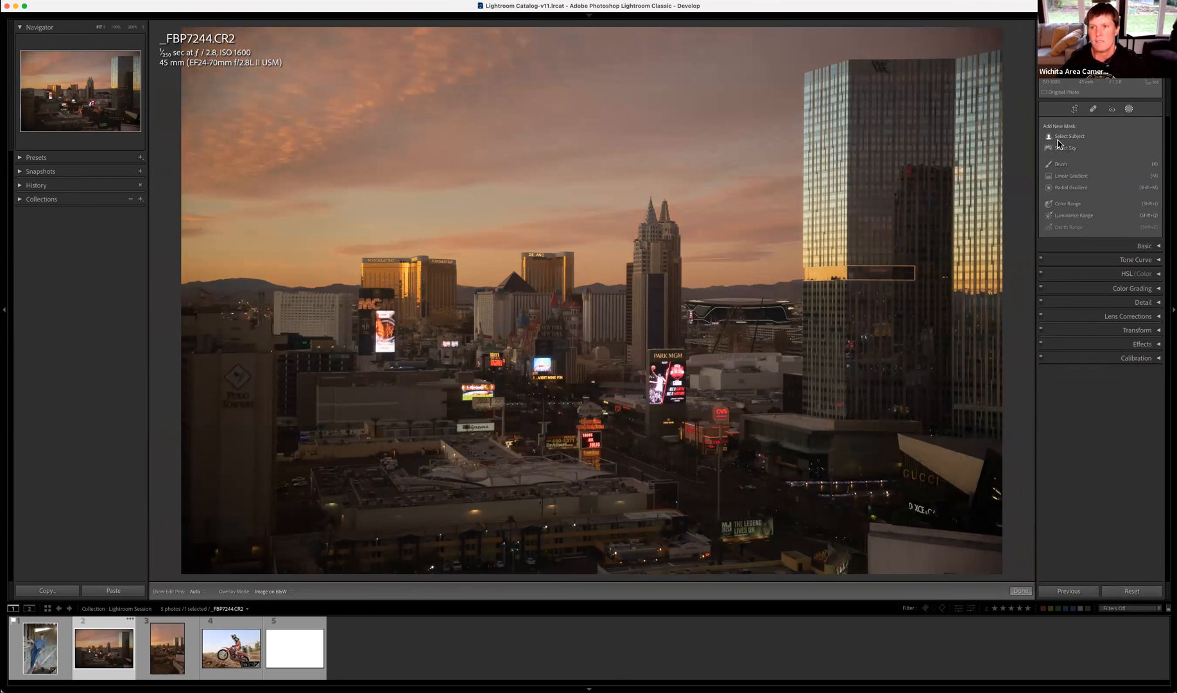
# Try a Select Subject mask with its exposure raised to about 1.0, and reset the photo
pyautogui.click(1082, 137)
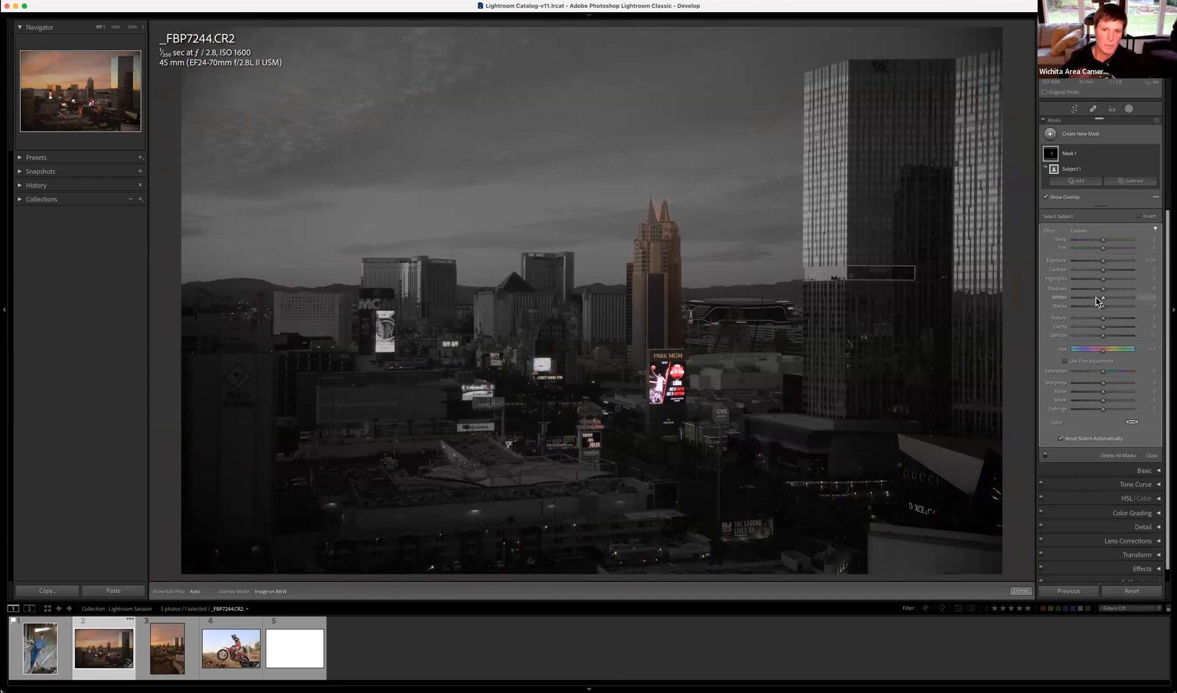
pyautogui.moveTo(1104, 260); pyautogui.dragTo(1115, 261)
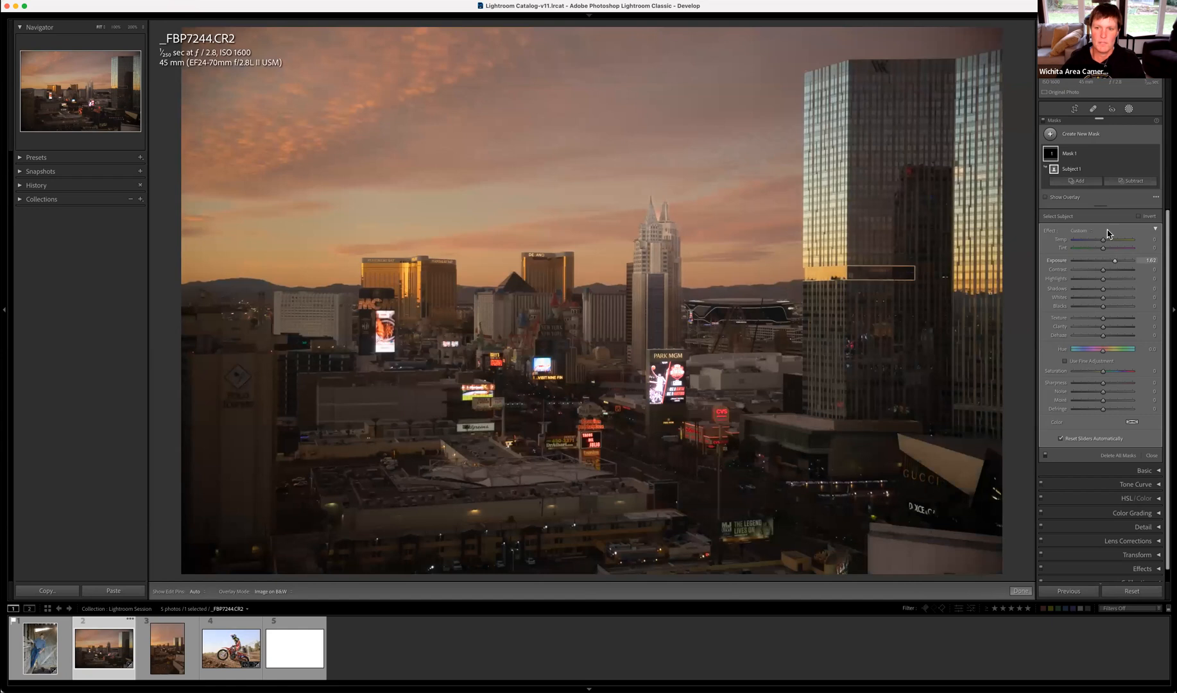
pyautogui.moveTo(1054, 156)
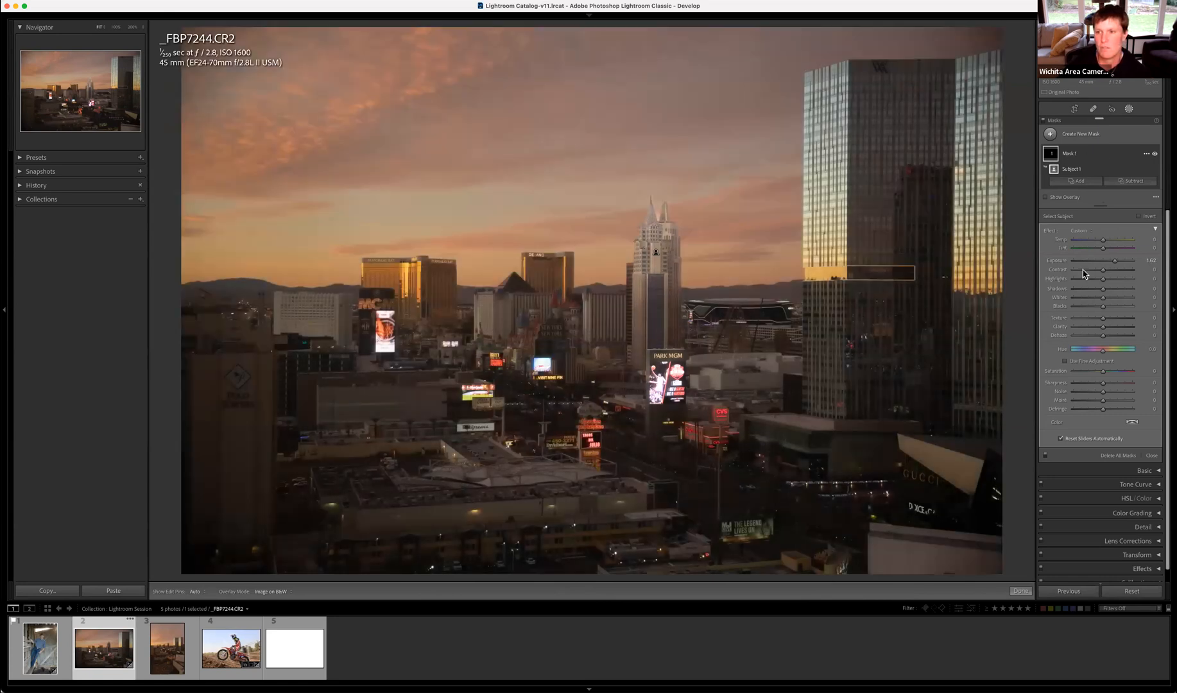
pyautogui.click(1125, 591)
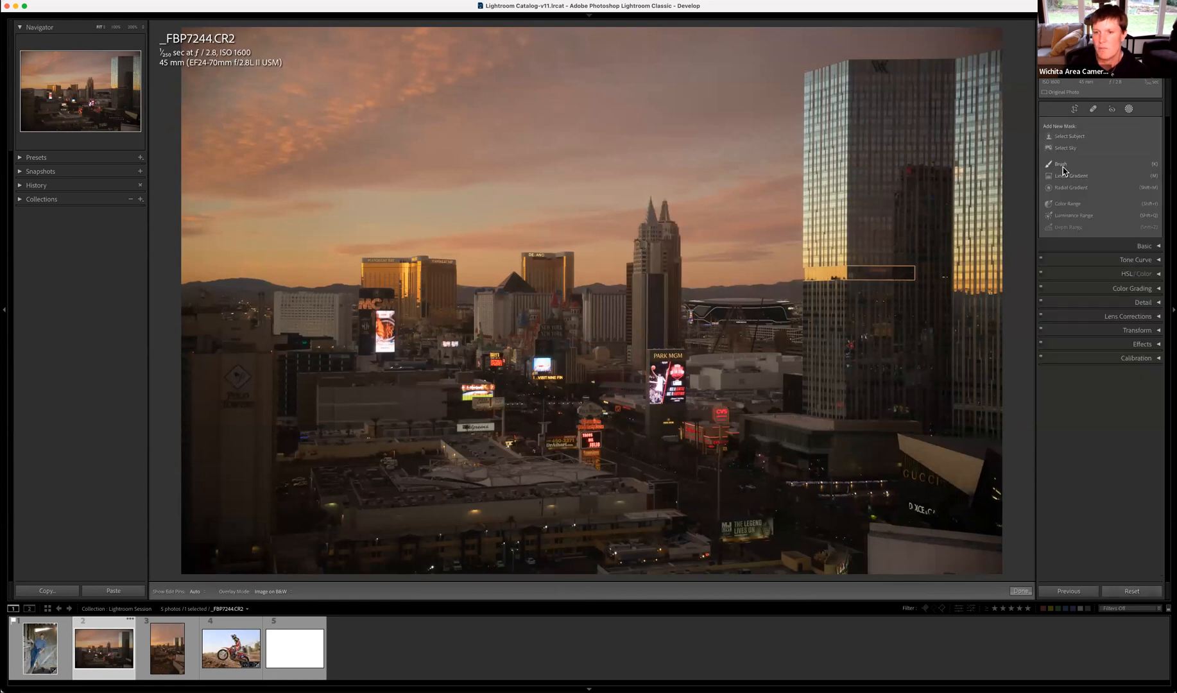
# Leave masking and set the whole photo's exposure to +0.80 in the Basic adjustments
pyautogui.click(1130, 110)
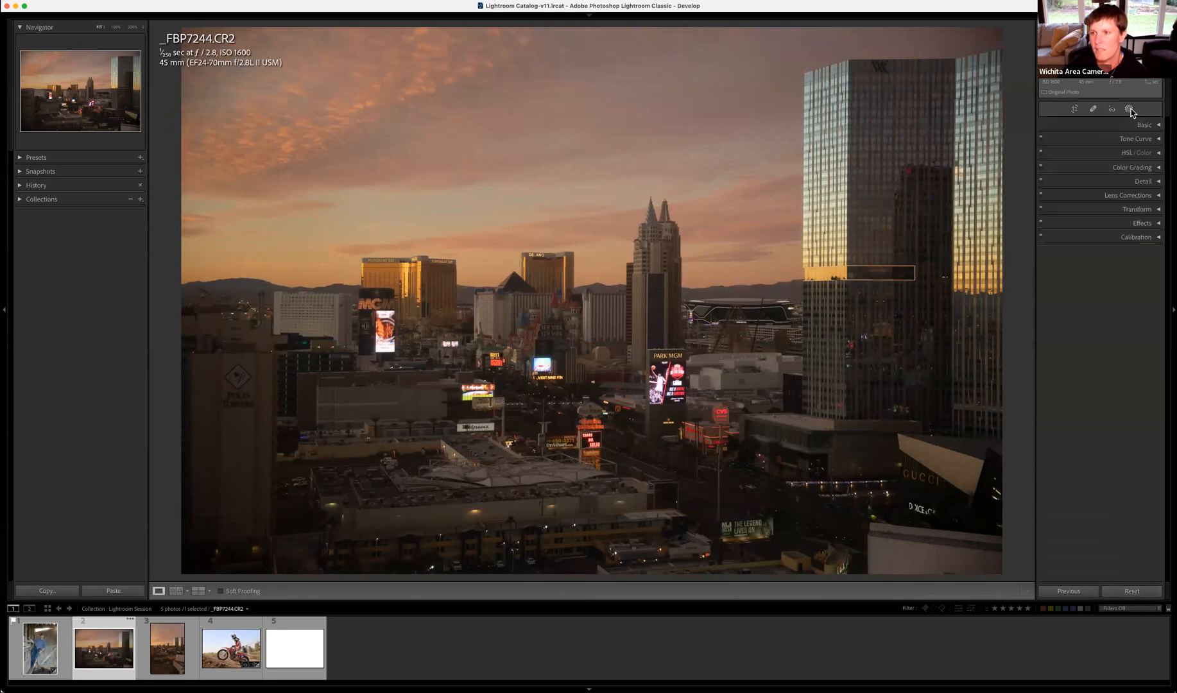
pyautogui.click(1160, 125)
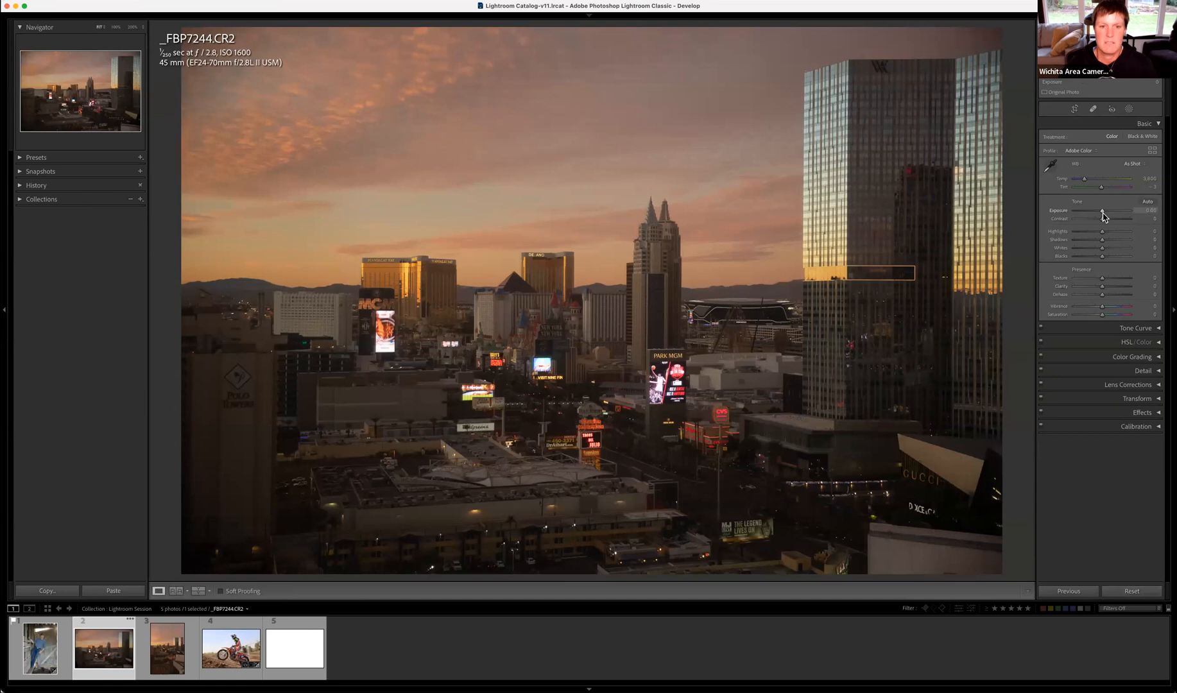
pyautogui.moveTo(1103, 213); pyautogui.dragTo(1107, 215)
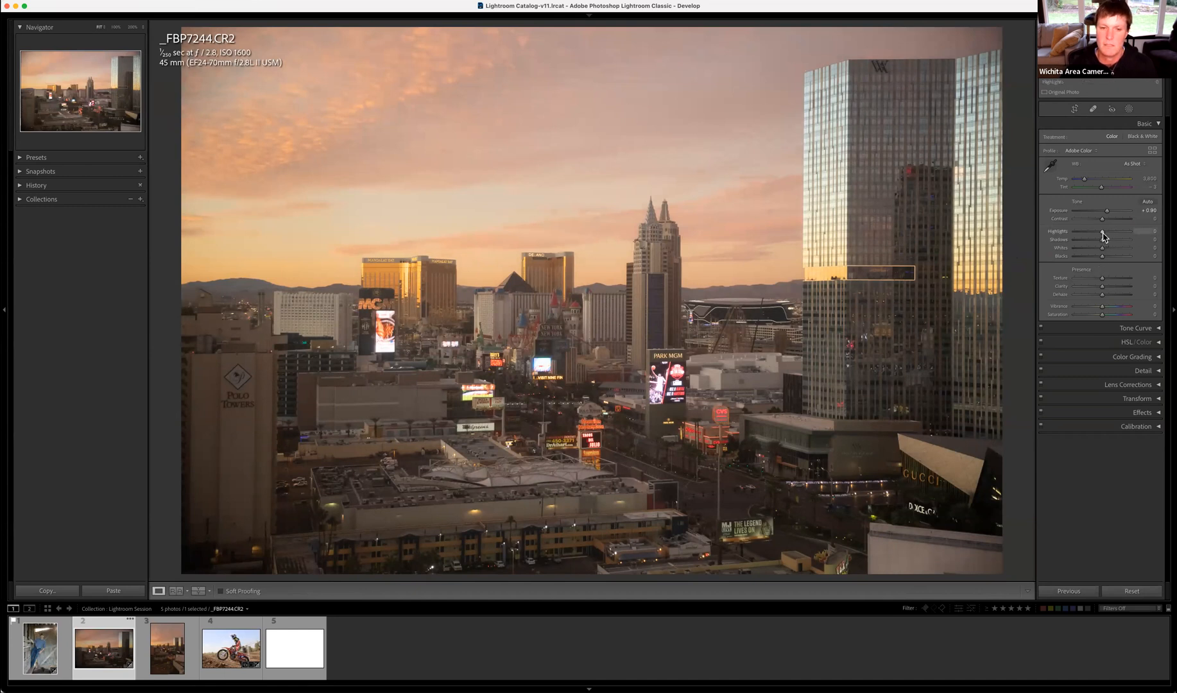
# Set the photo's Highlights to -71 and Shadows to +100
pyautogui.moveTo(1103, 237); pyautogui.dragTo(1083, 239)
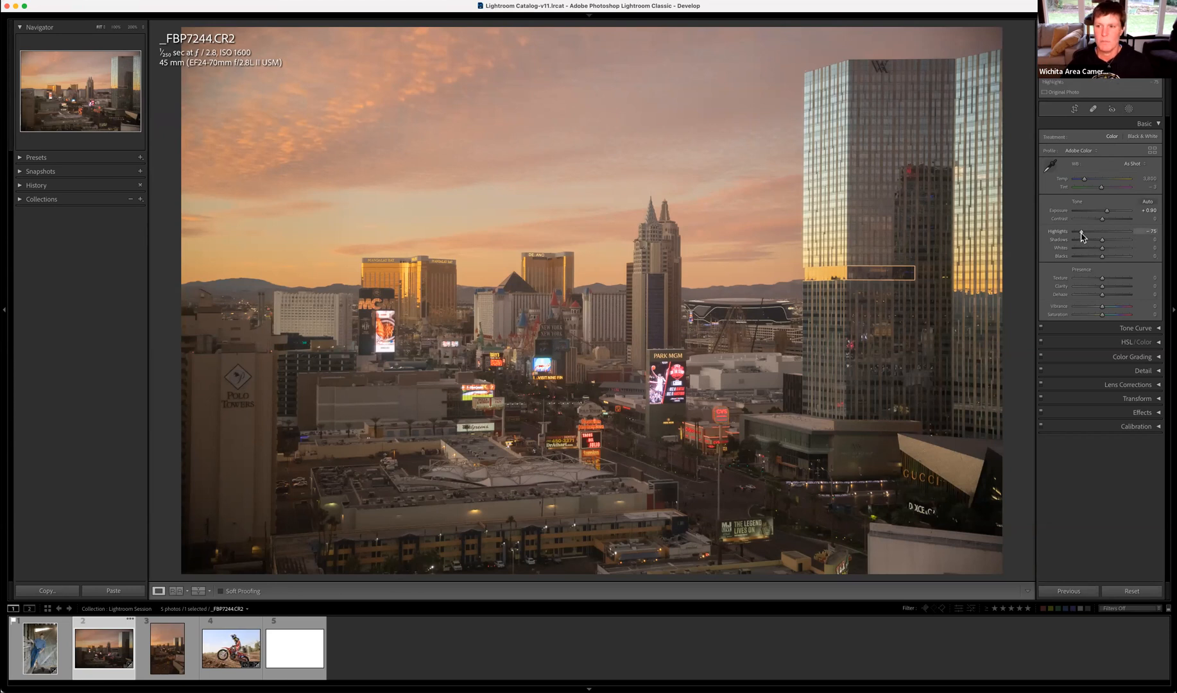
pyautogui.moveTo(1082, 233); pyautogui.dragTo(1084, 239)
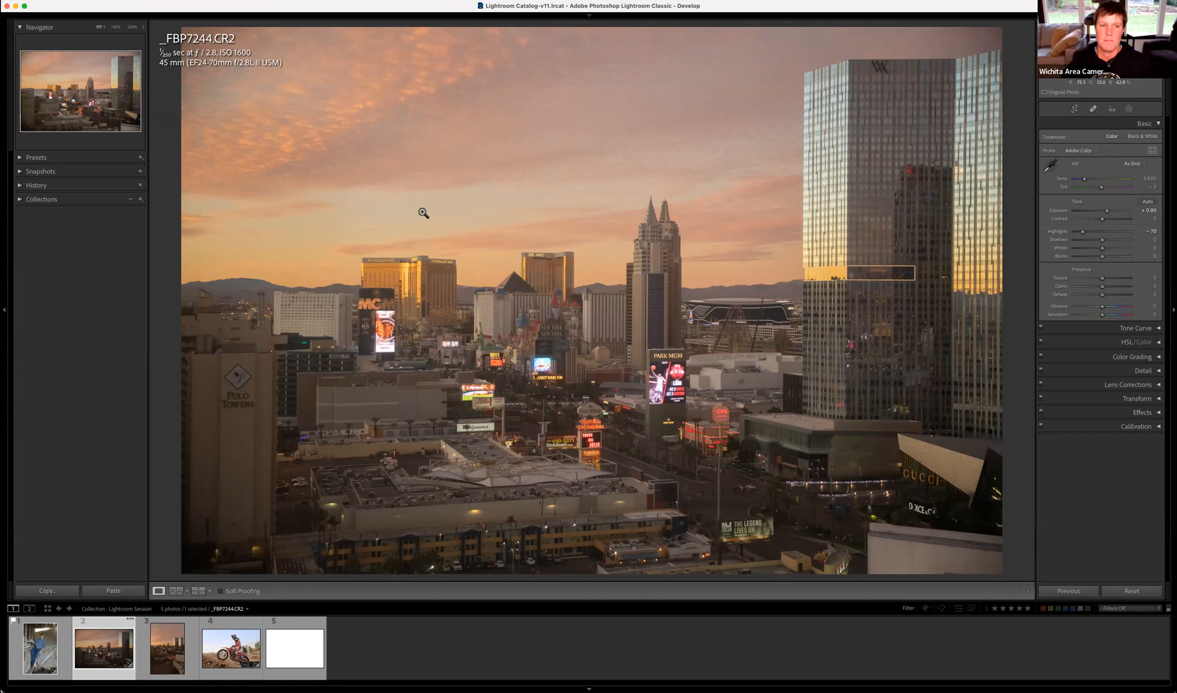
pyautogui.moveTo(1085, 238); pyautogui.dragTo(1071, 239)
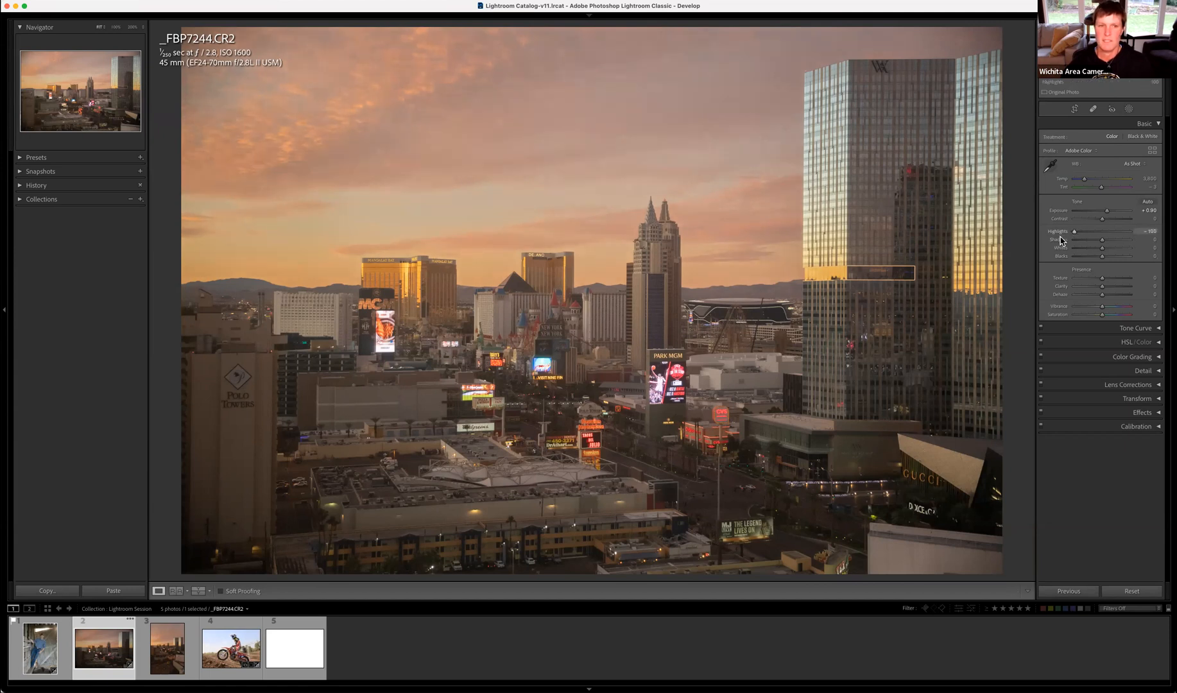
pyautogui.moveTo(1074, 232); pyautogui.dragTo(1085, 240)
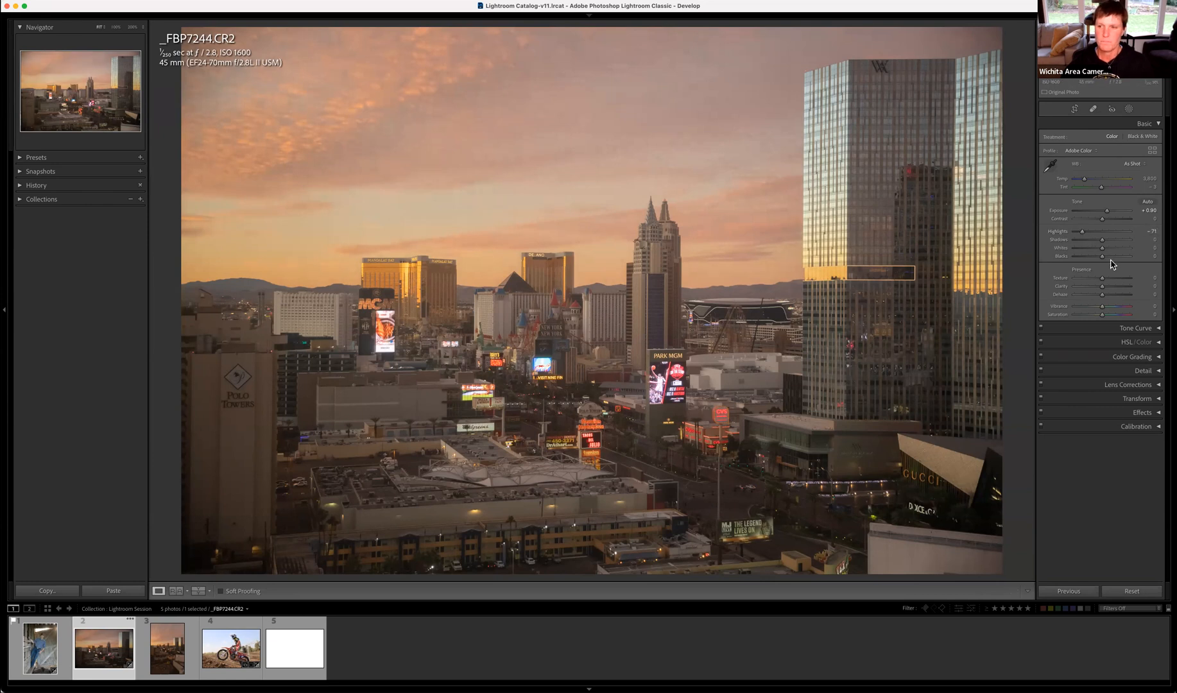
pyautogui.moveTo(1105, 246); pyautogui.dragTo(1133, 250)
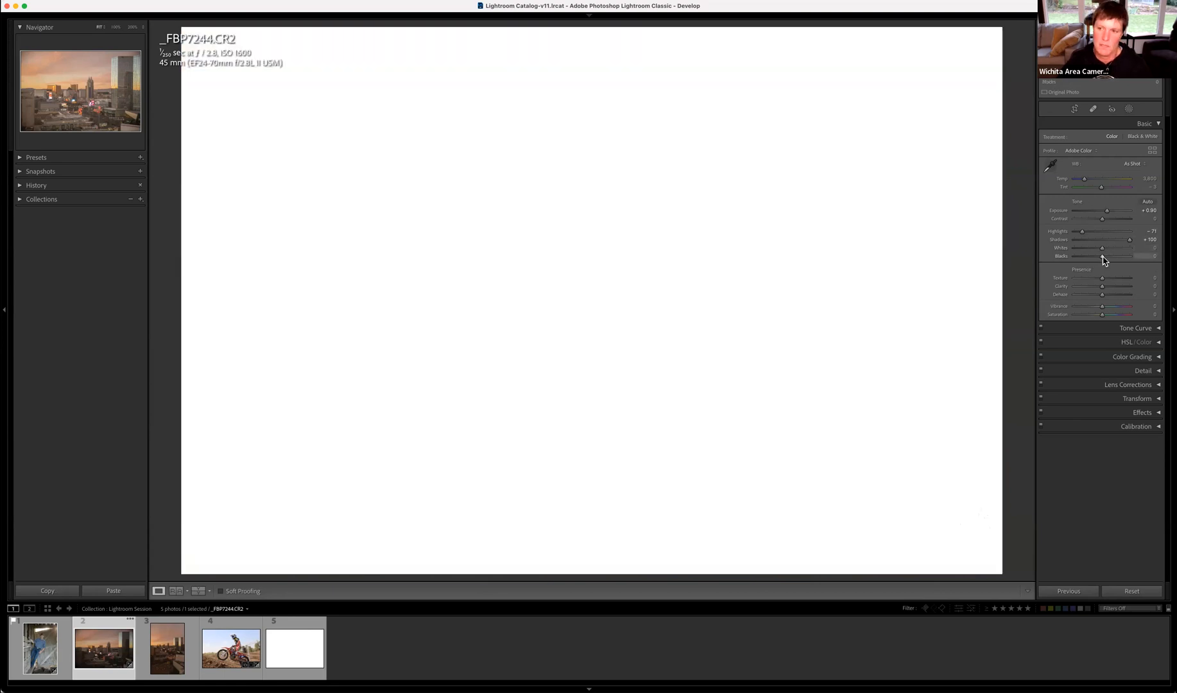
# Set Blacks to -84, using the clipping preview to judge which shadow areas lose detail
pyautogui.keyDown('alt'); pyautogui.click(1103, 257); pyautogui.keyUp('alt')
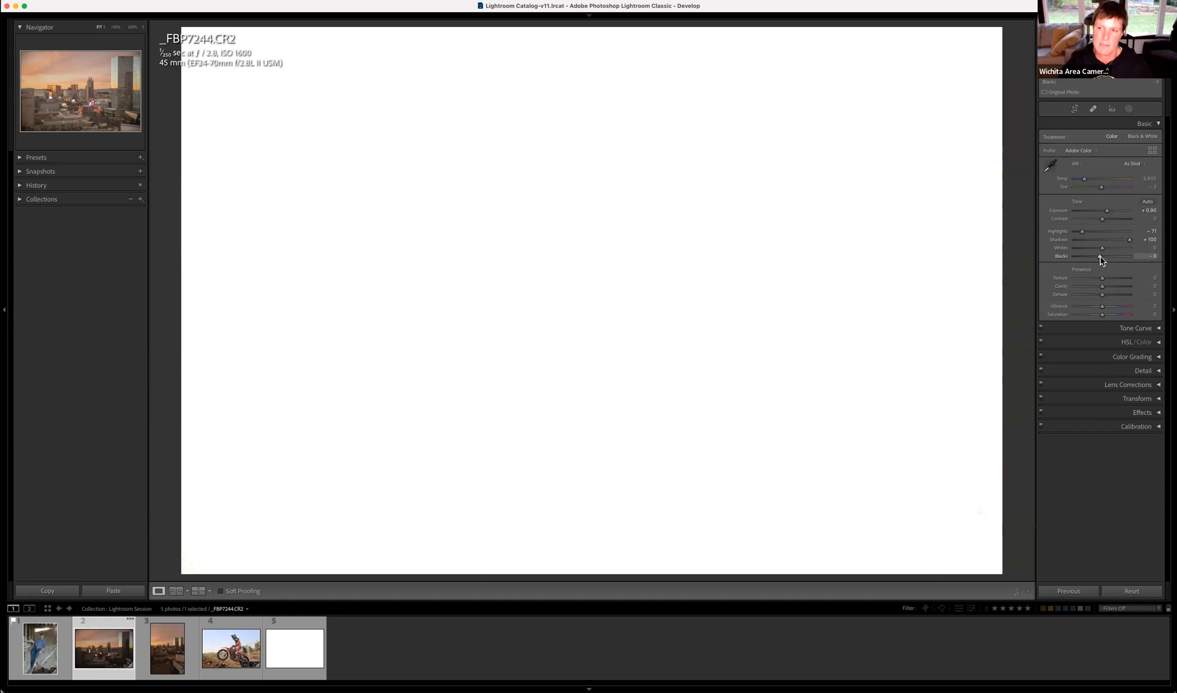
pyautogui.moveTo(1100, 256); pyautogui.dragTo(1084, 260)
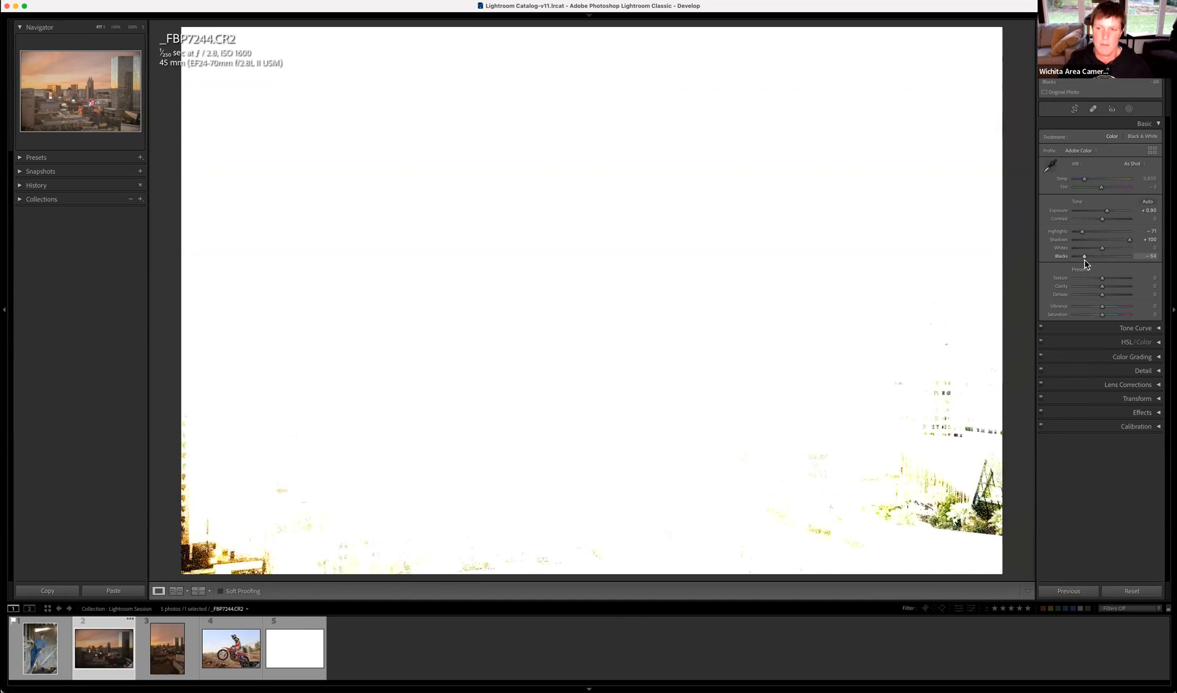
pyautogui.moveTo(1085, 263); pyautogui.dragTo(1048, 271)
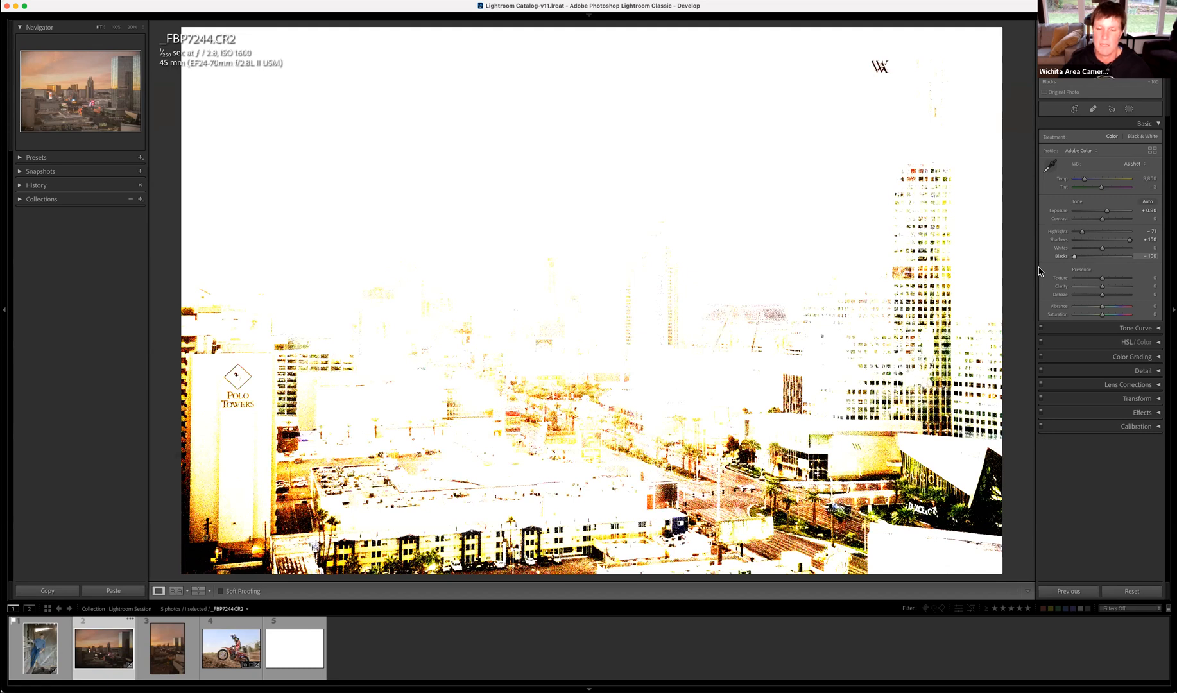
pyautogui.moveTo(1040, 271); pyautogui.dragTo(1041, 271)
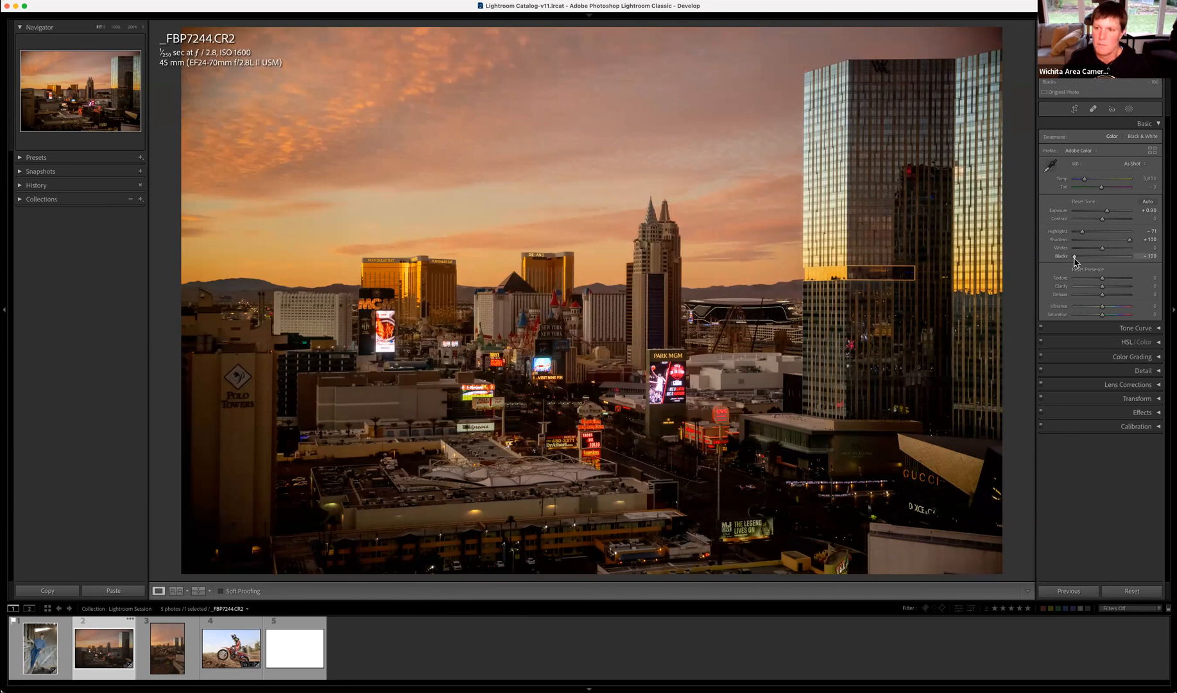
pyautogui.moveTo(1076, 260); pyautogui.dragTo(1079, 262)
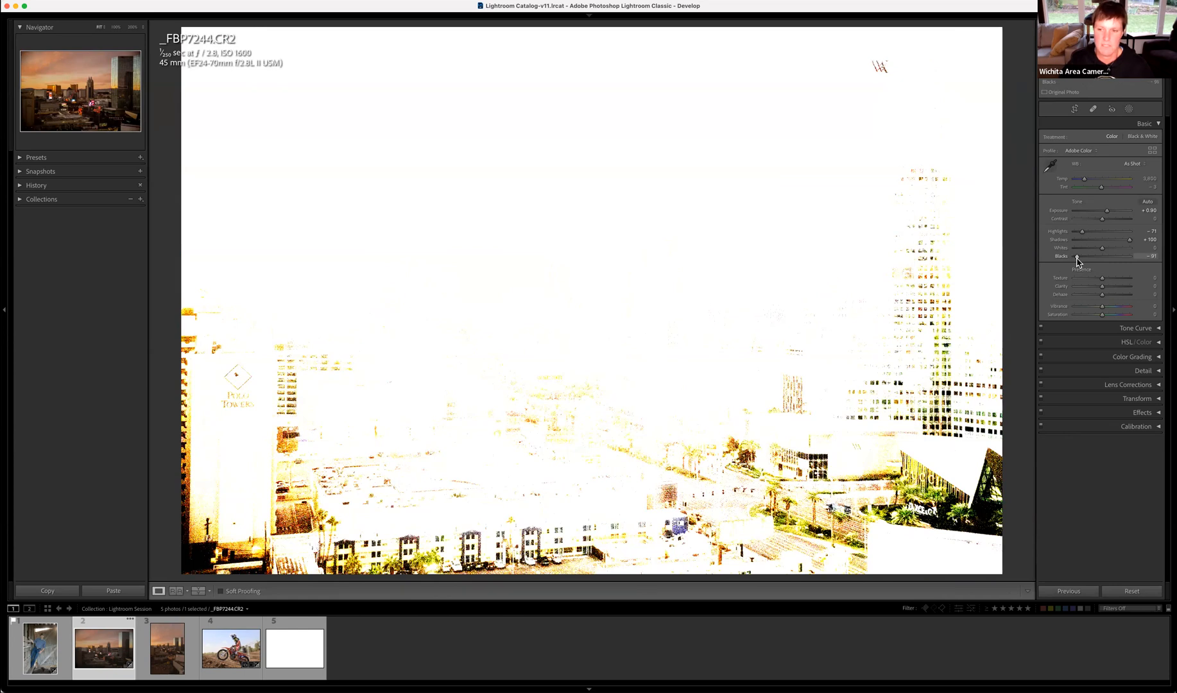
pyautogui.moveTo(1077, 260); pyautogui.dragTo(1078, 260)
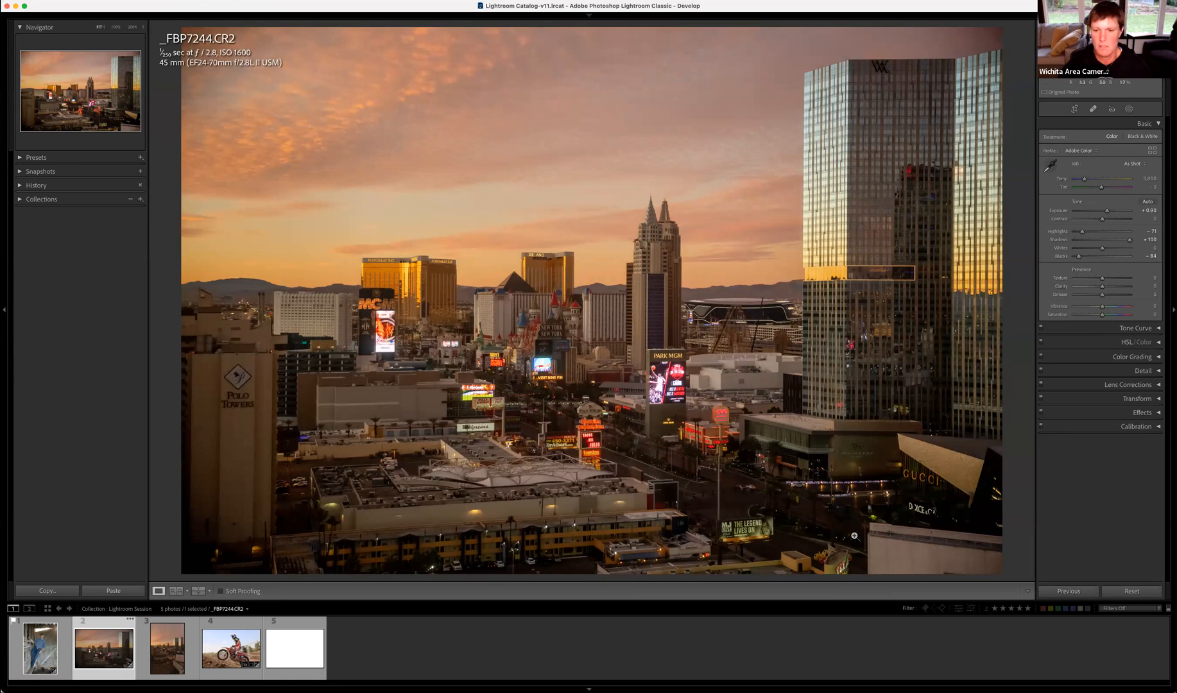
# Set Whites to +49, checking the clipping preview and a close-up of the bright MGM sign
pyautogui.keyDown('alt'); pyautogui.click(1103, 251); pyautogui.keyUp('alt')
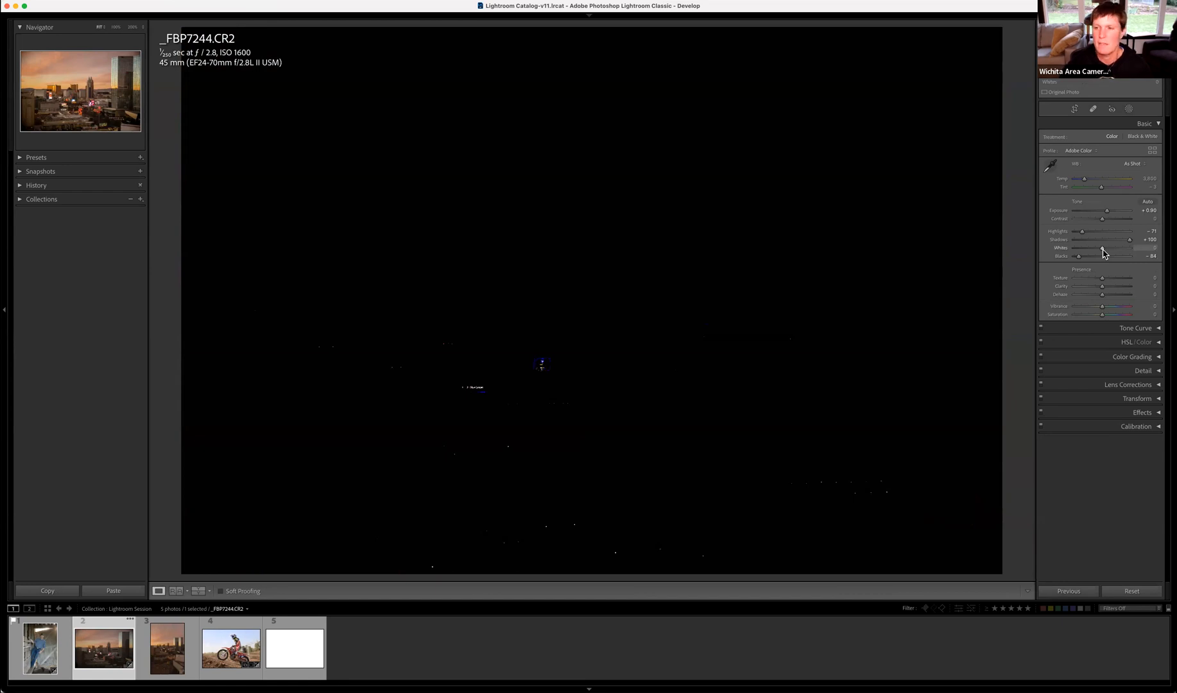
pyautogui.moveTo(1107, 252); pyautogui.dragTo(1118, 252)
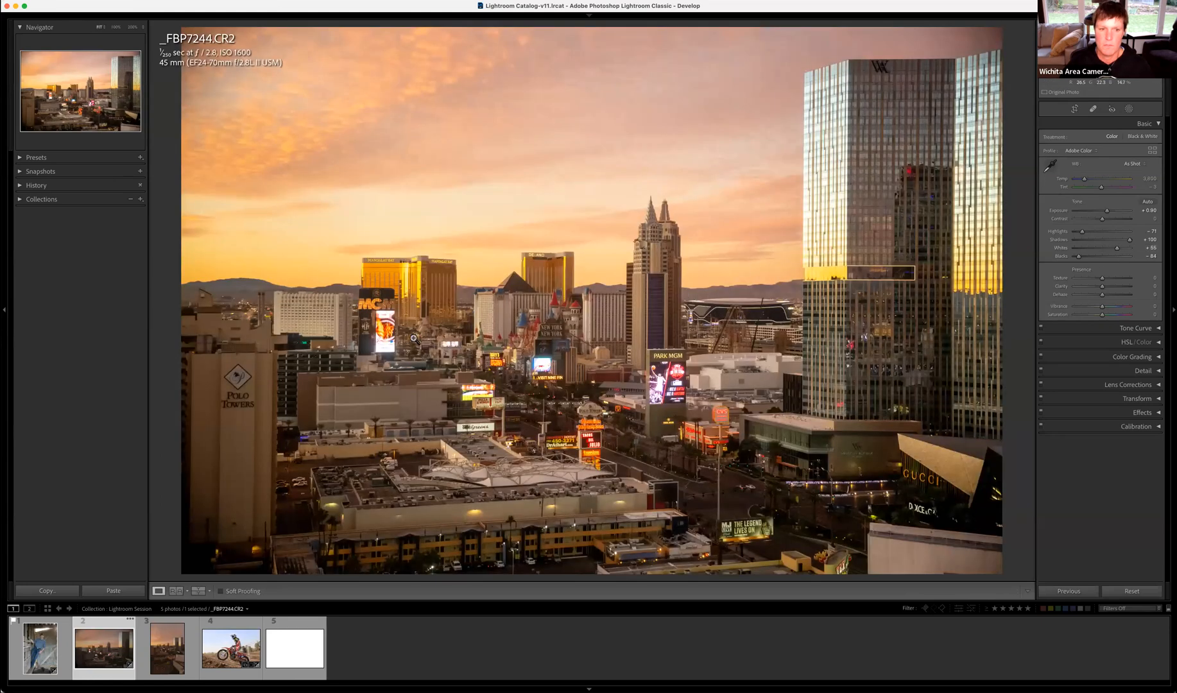
pyautogui.click(384, 346)
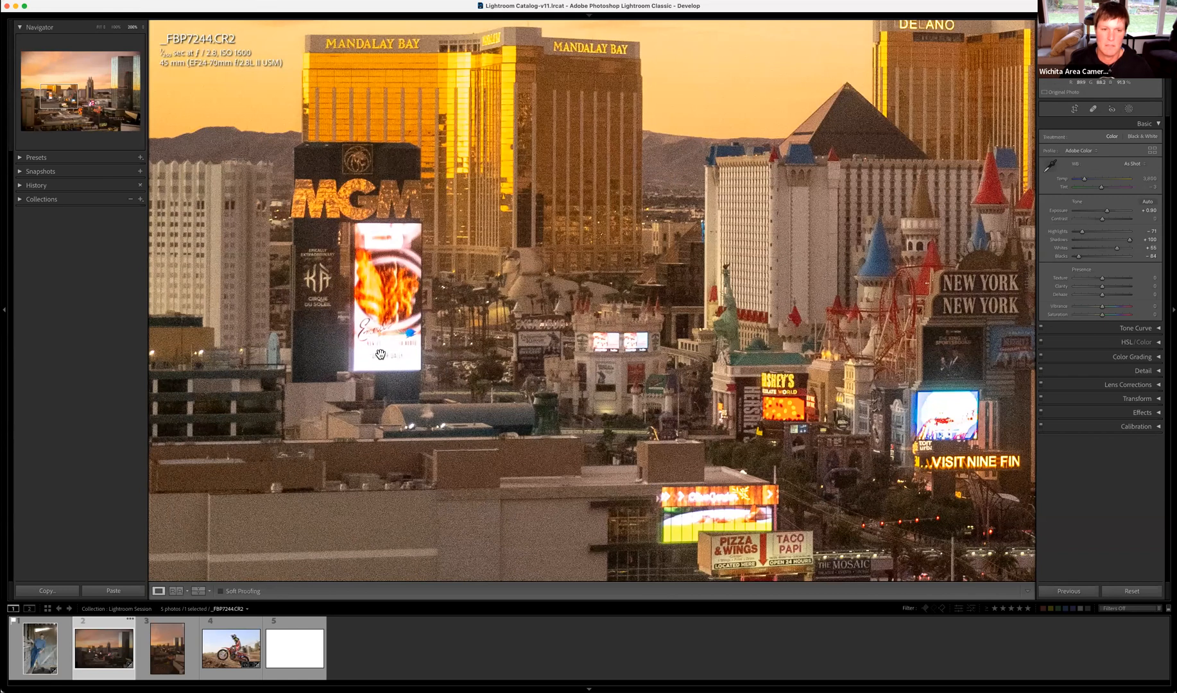
pyautogui.moveTo(1117, 249); pyautogui.dragTo(1108, 255)
pyautogui.click(626, 349)
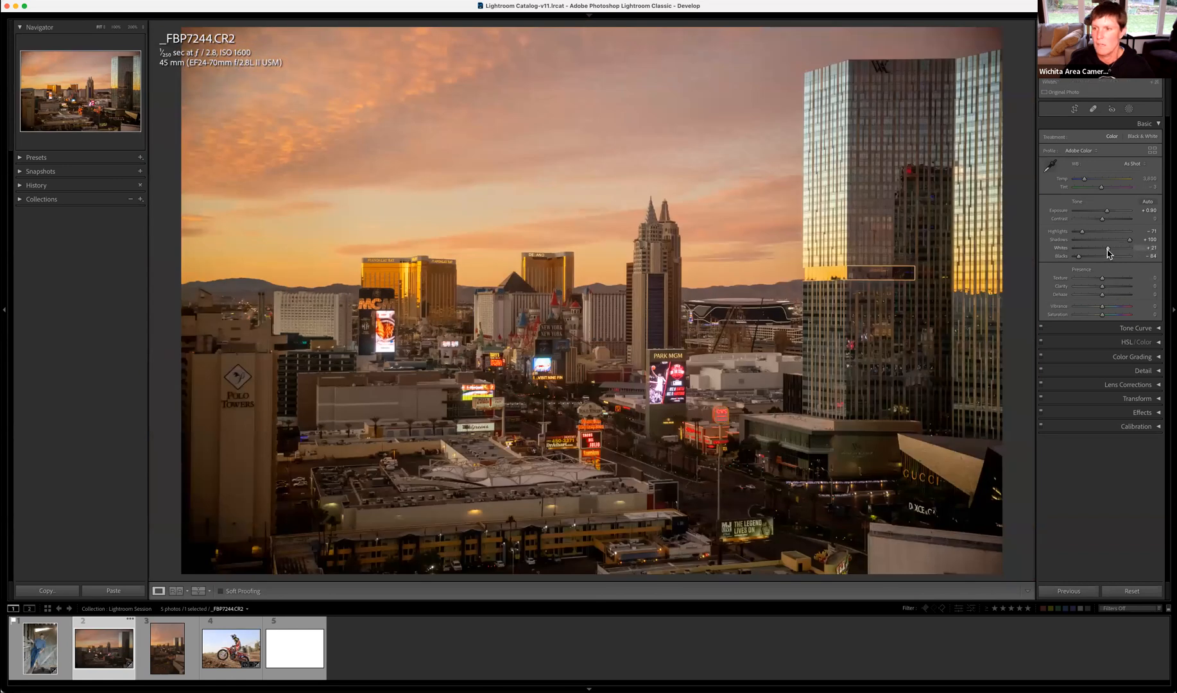
pyautogui.moveTo(1109, 253); pyautogui.dragTo(1116, 254)
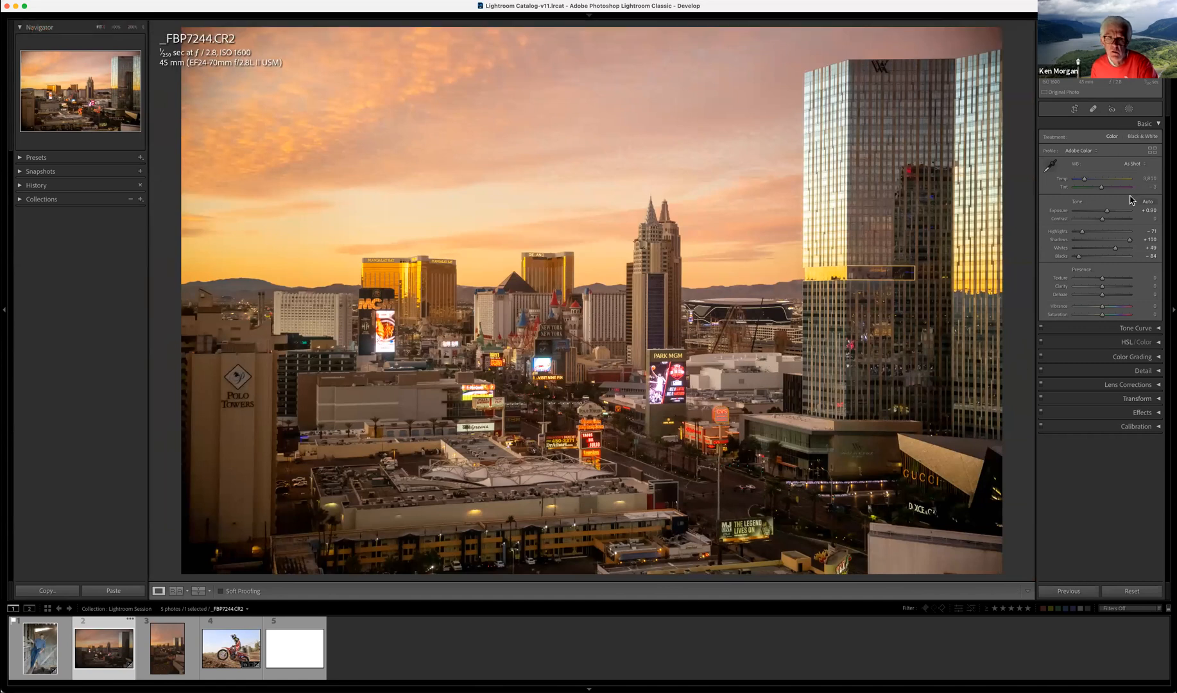
# Examine the photo's clipping warnings and the shadow clipping preview with Blacks at -100, and restore Blacks to -84
pyautogui.press('j')
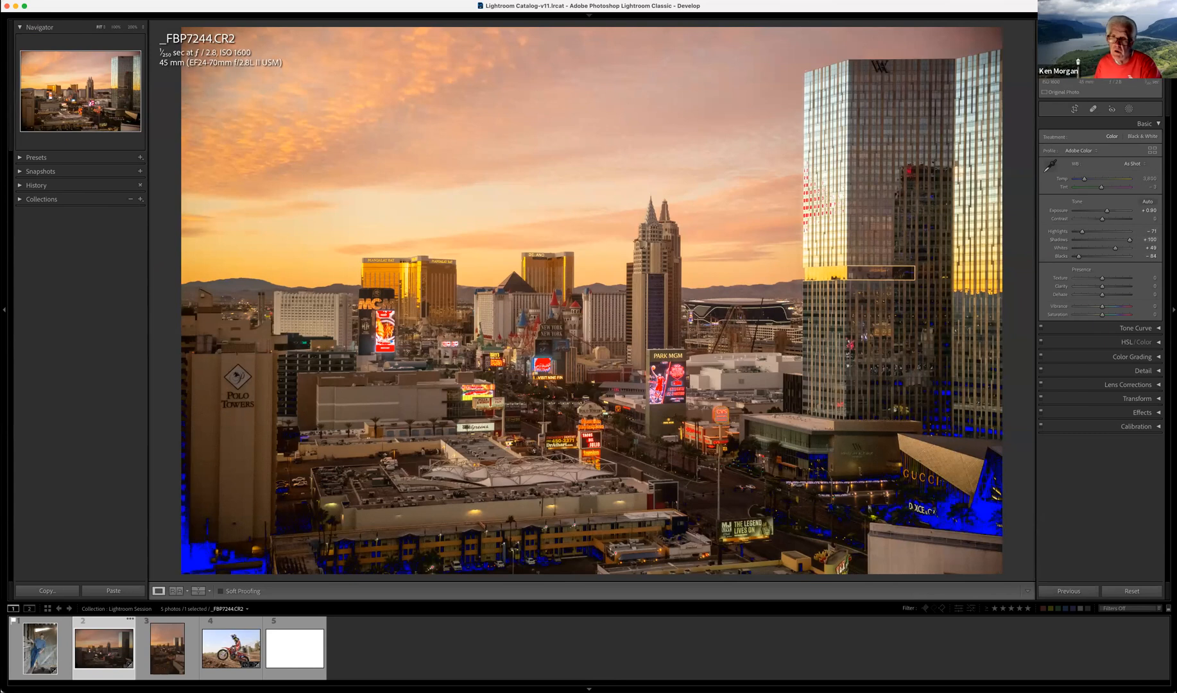
pyautogui.press('j')
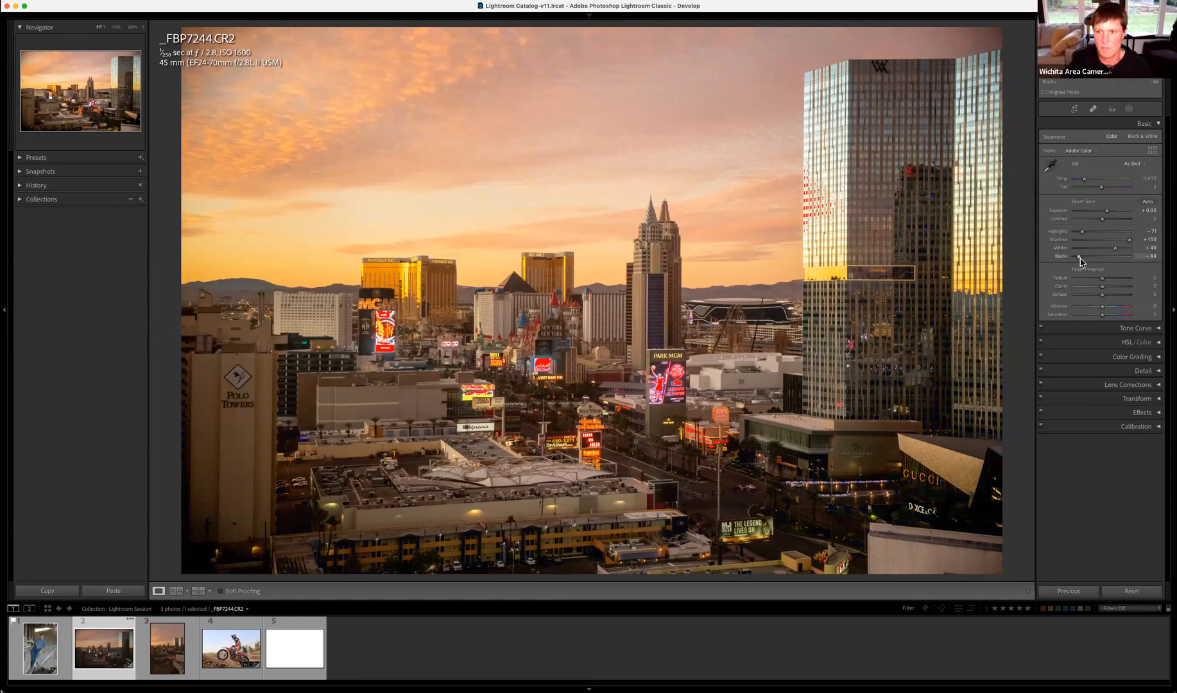
pyautogui.moveTo(1080, 260); pyautogui.dragTo(1077, 264)
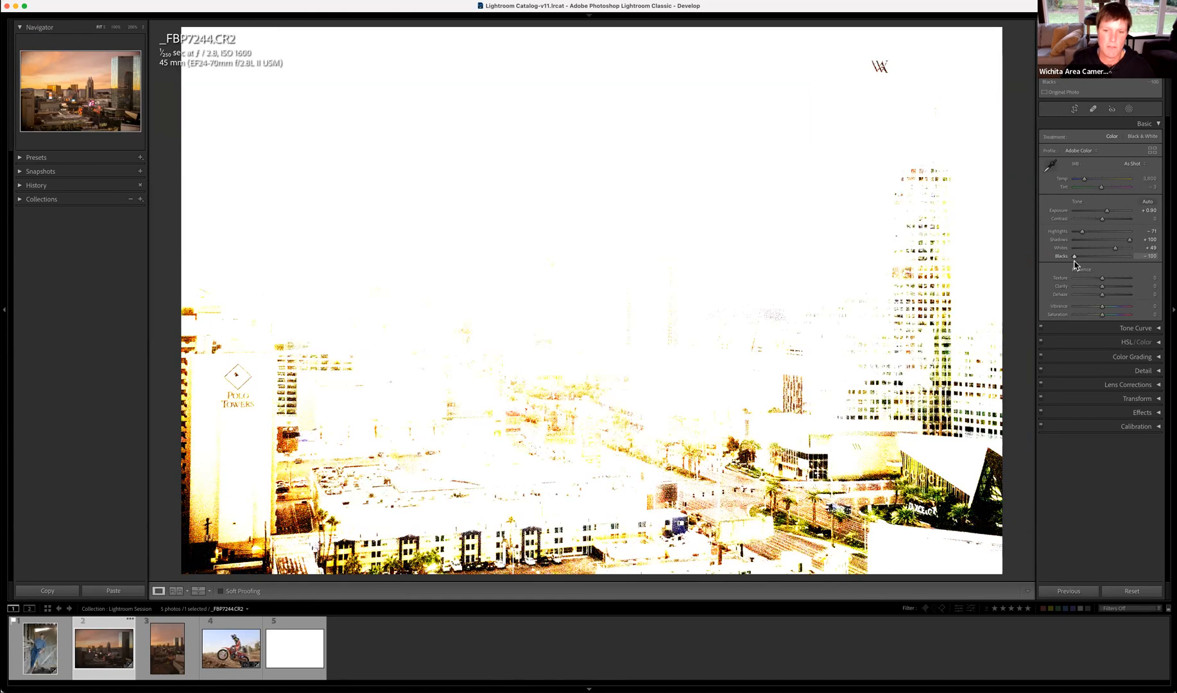
pyautogui.moveTo(1078, 264); pyautogui.dragTo(1082, 265)
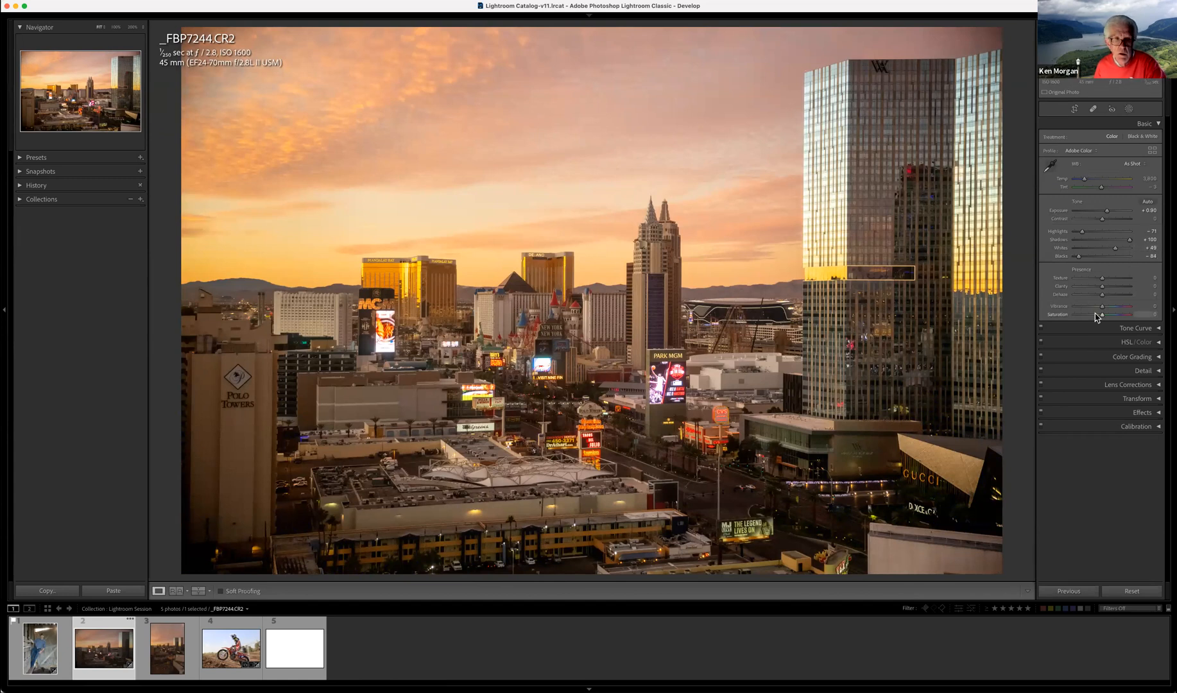
pyautogui.rightClick(1043, 415)
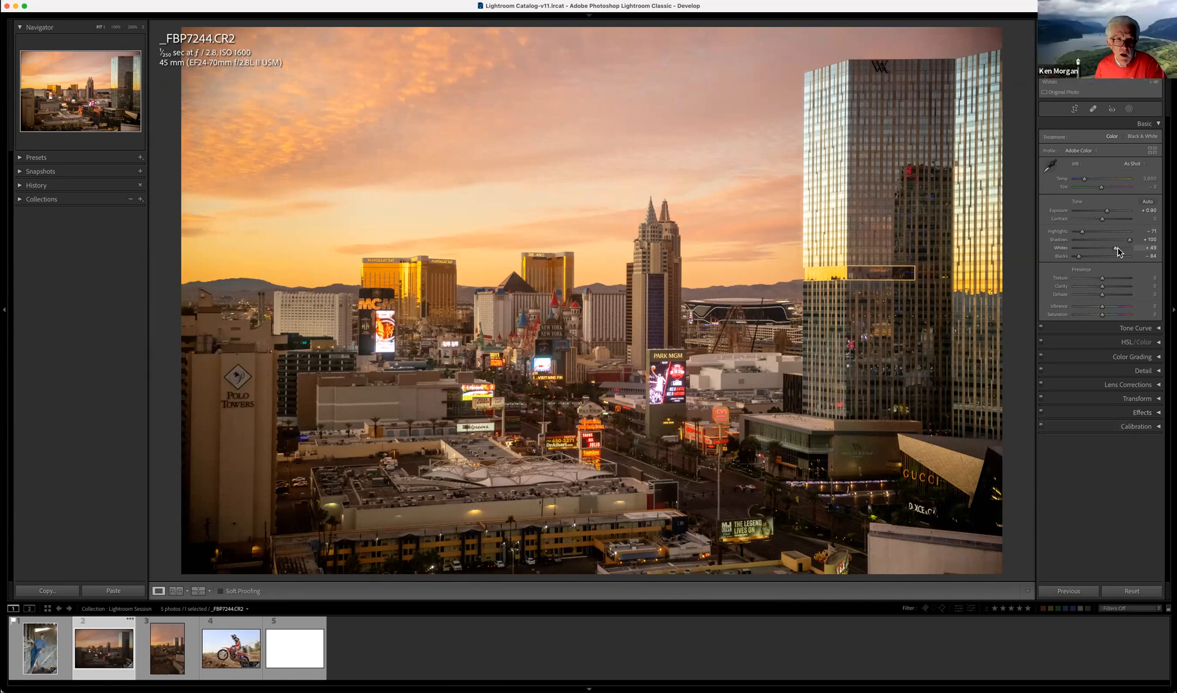
# Raise Whites to +81 with the help of the clipping preview, and inspect the bright tower windows up close
pyautogui.moveTo(1115, 251); pyautogui.dragTo(1119, 252)
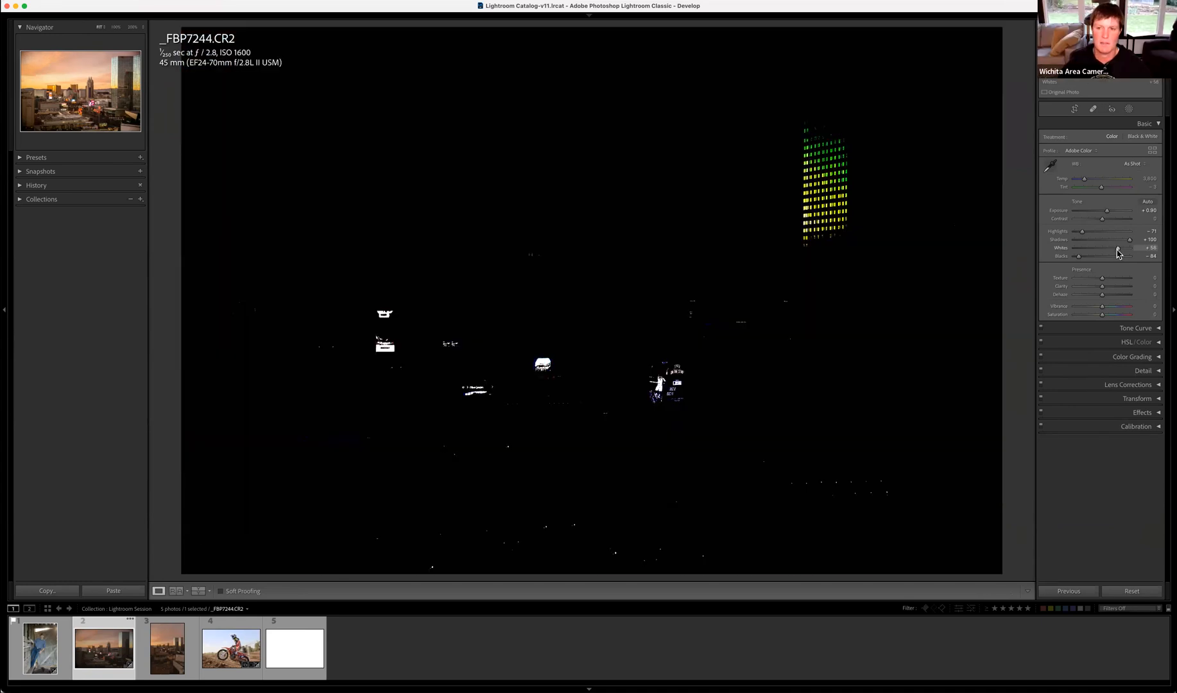
pyautogui.moveTo(1118, 254); pyautogui.dragTo(1118, 253)
pyautogui.moveTo(1118, 253); pyautogui.dragTo(1118, 253)
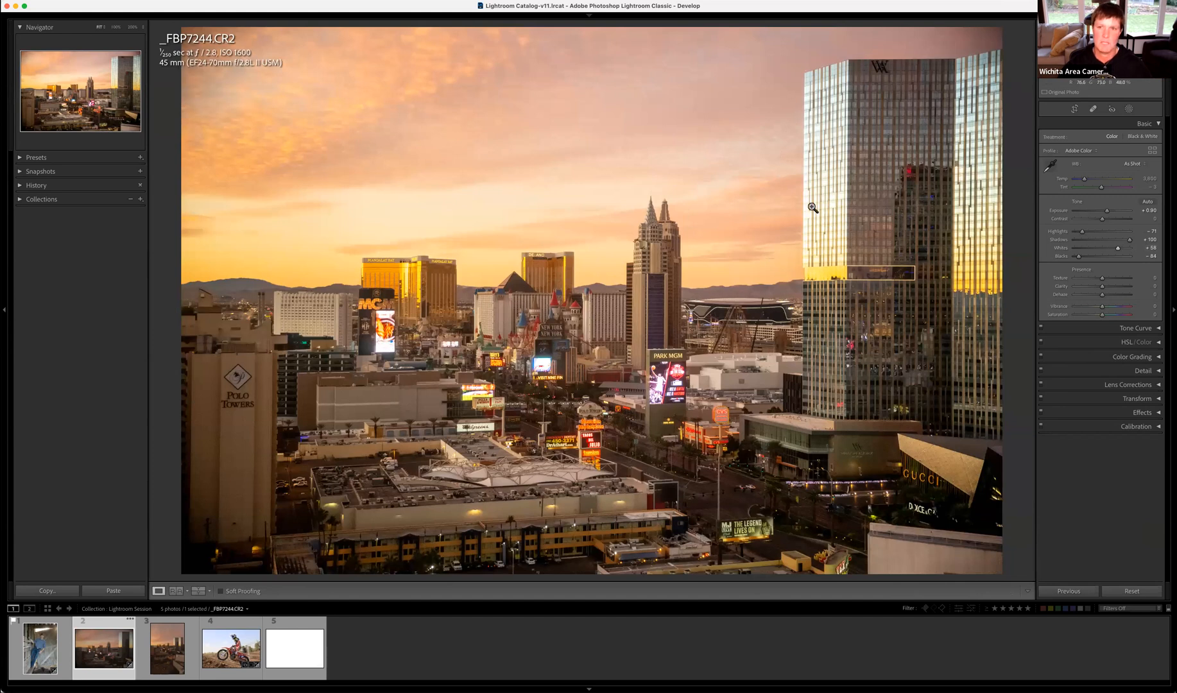
pyautogui.keyDown('alt'); pyautogui.click(1118, 249); pyautogui.keyUp('alt')
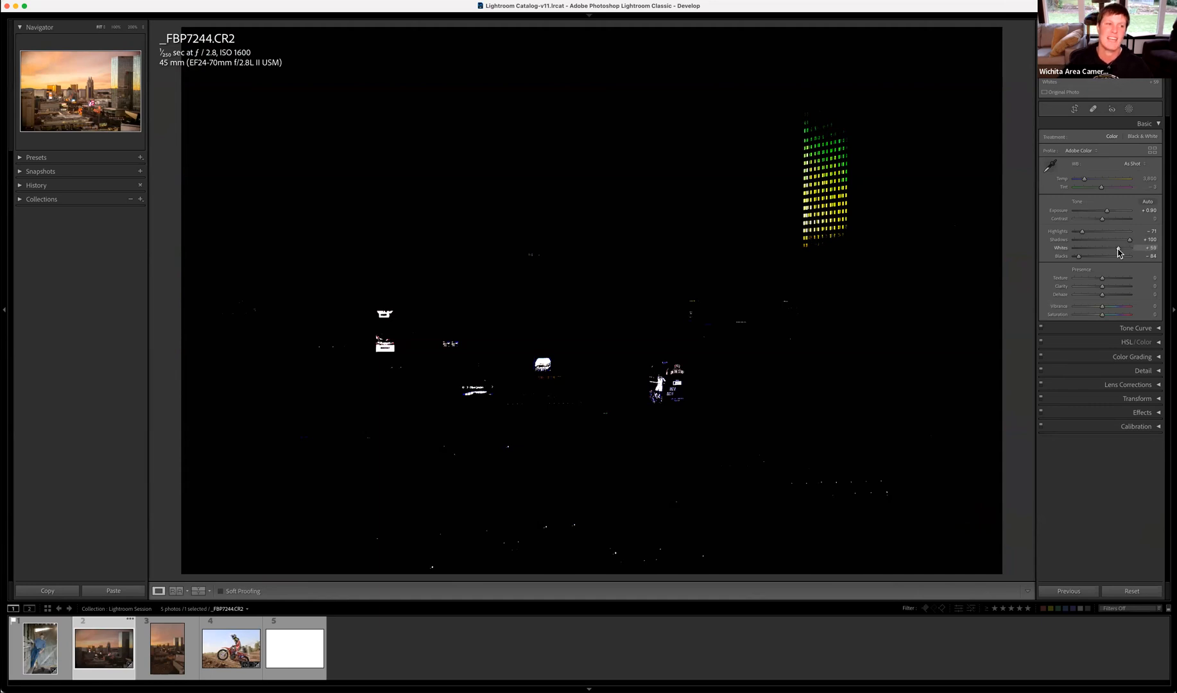
pyautogui.moveTo(1119, 252); pyautogui.dragTo(1126, 250)
pyautogui.doubleClick(1130, 249)
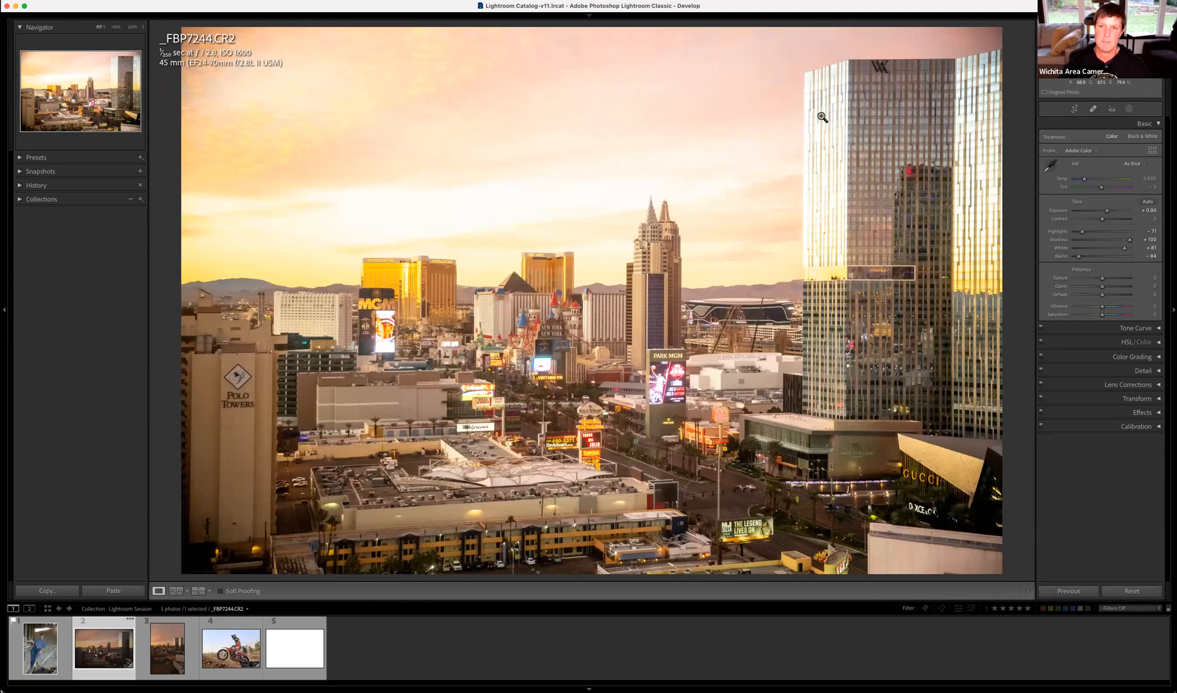
pyautogui.click(801, 185)
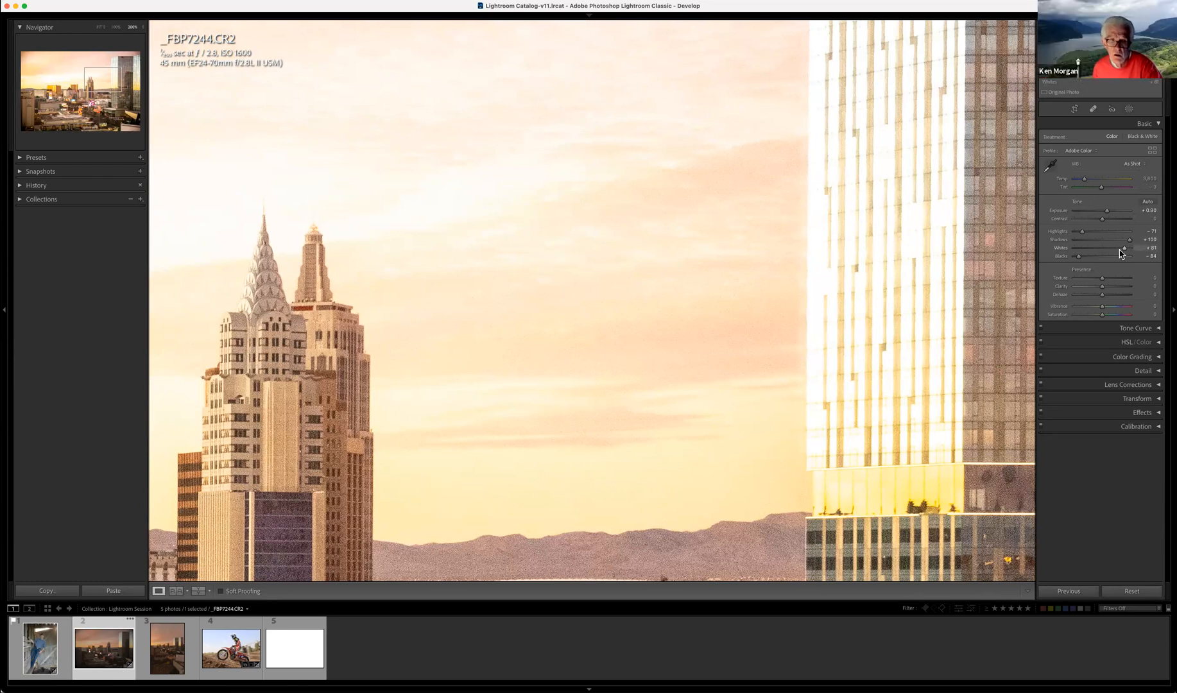
# Lower Whites to +55 with the help of the clipping preview, and inspect the sunlit tower windows up close
pyautogui.press('z')
pyautogui.moveTo(1124, 252); pyautogui.dragTo(1118, 254)
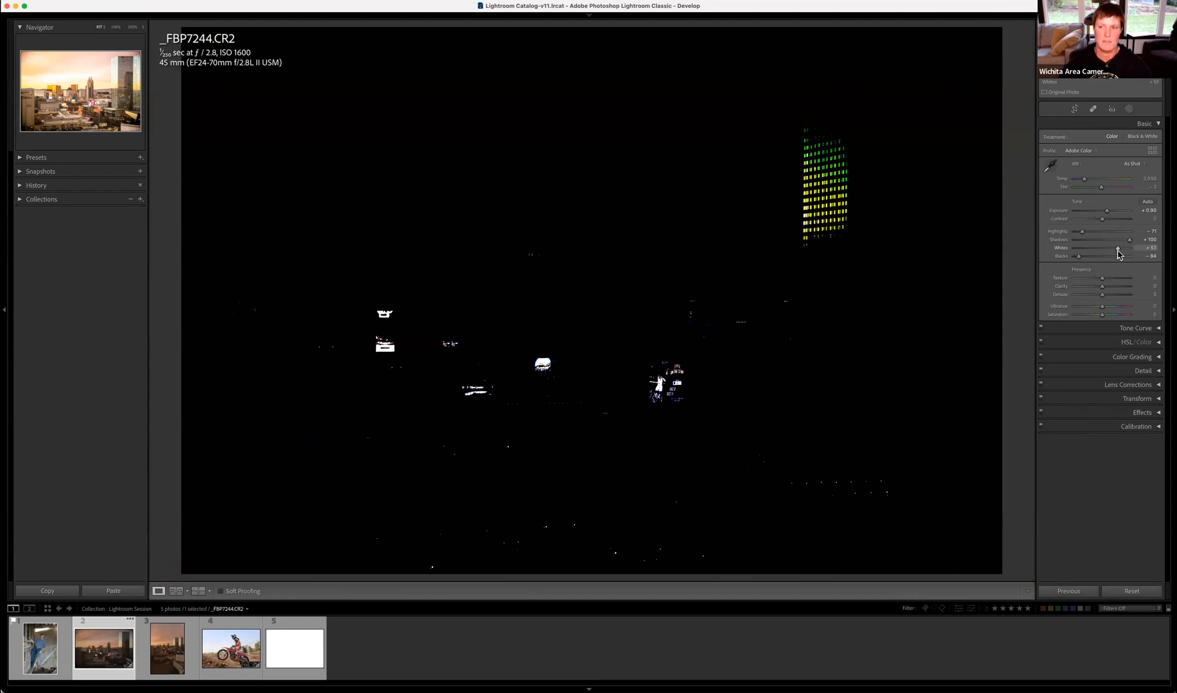
pyautogui.moveTo(1118, 254); pyautogui.dragTo(1118, 254)
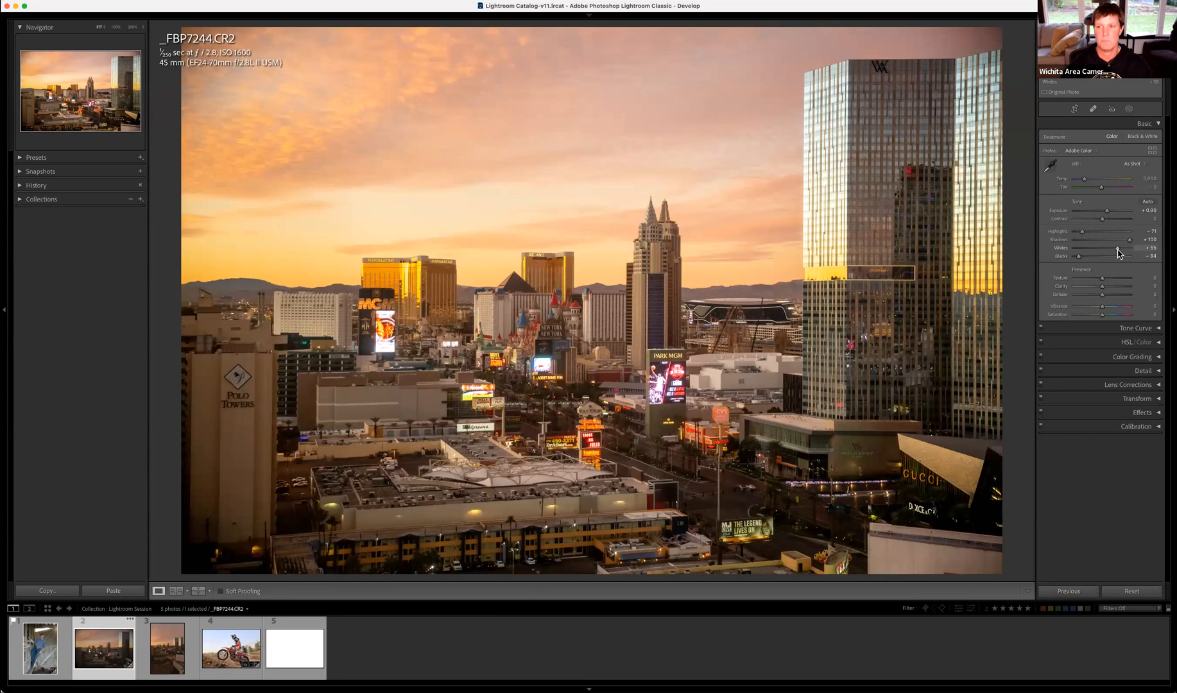
pyautogui.keyDown('alt'); pyautogui.click(1118, 251); pyautogui.keyUp('alt')
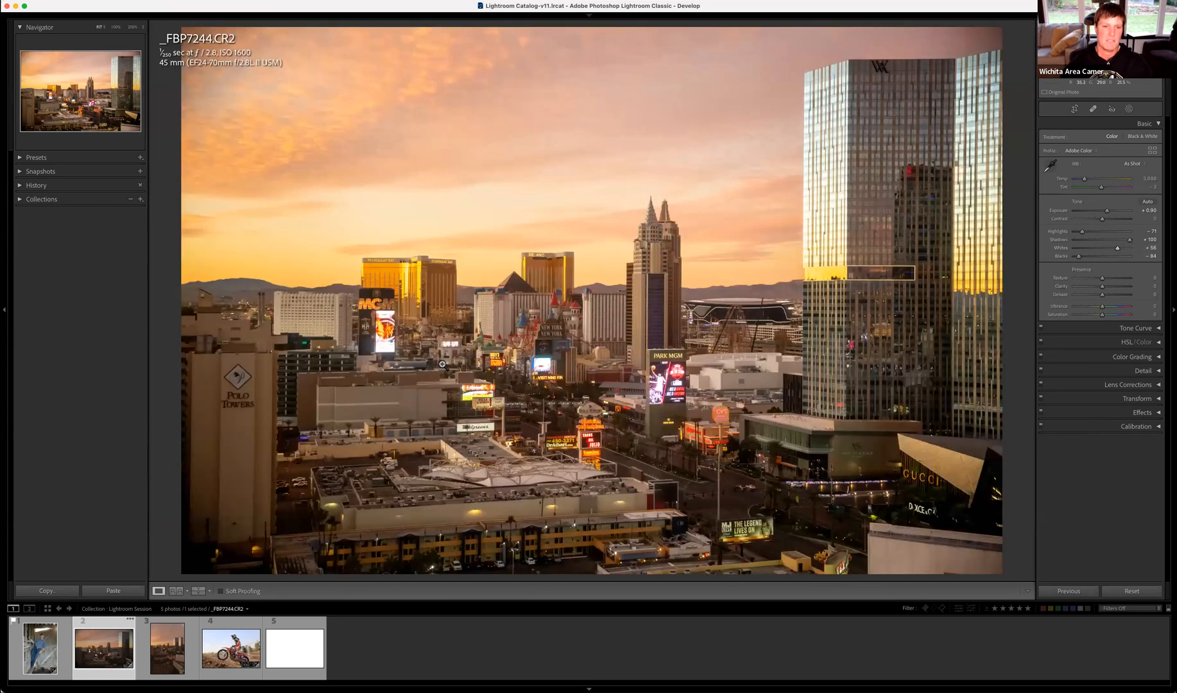
pyautogui.press('alt')
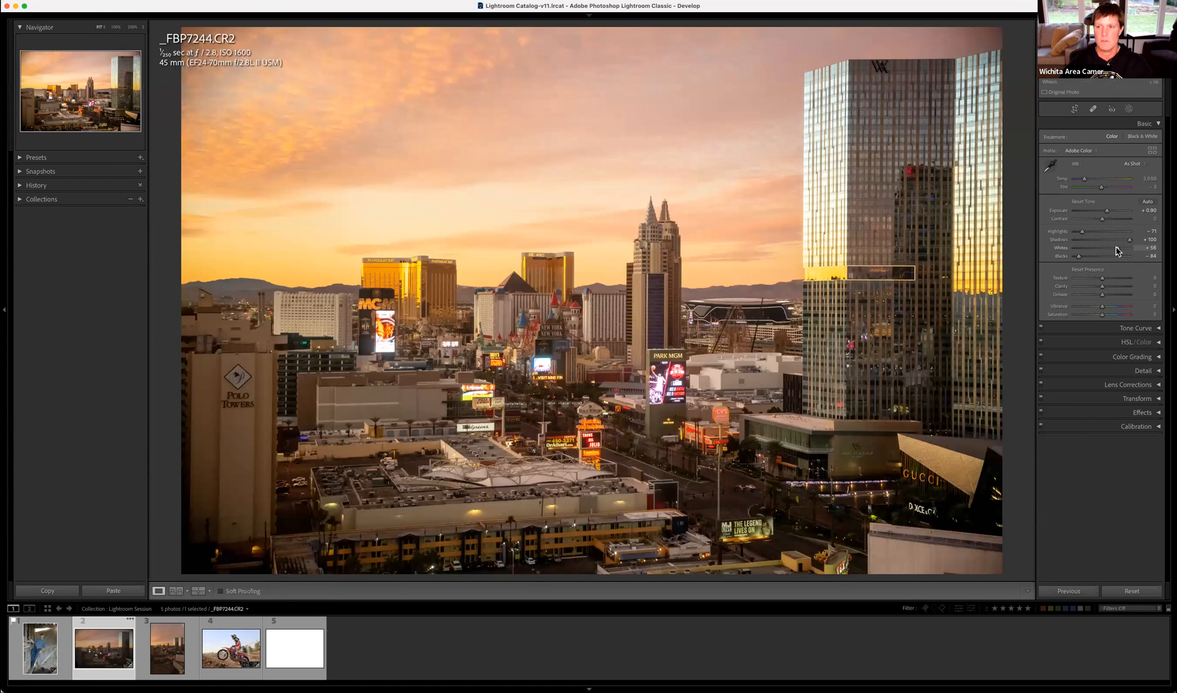
pyautogui.moveTo(1118, 252); pyautogui.dragTo(1118, 253)
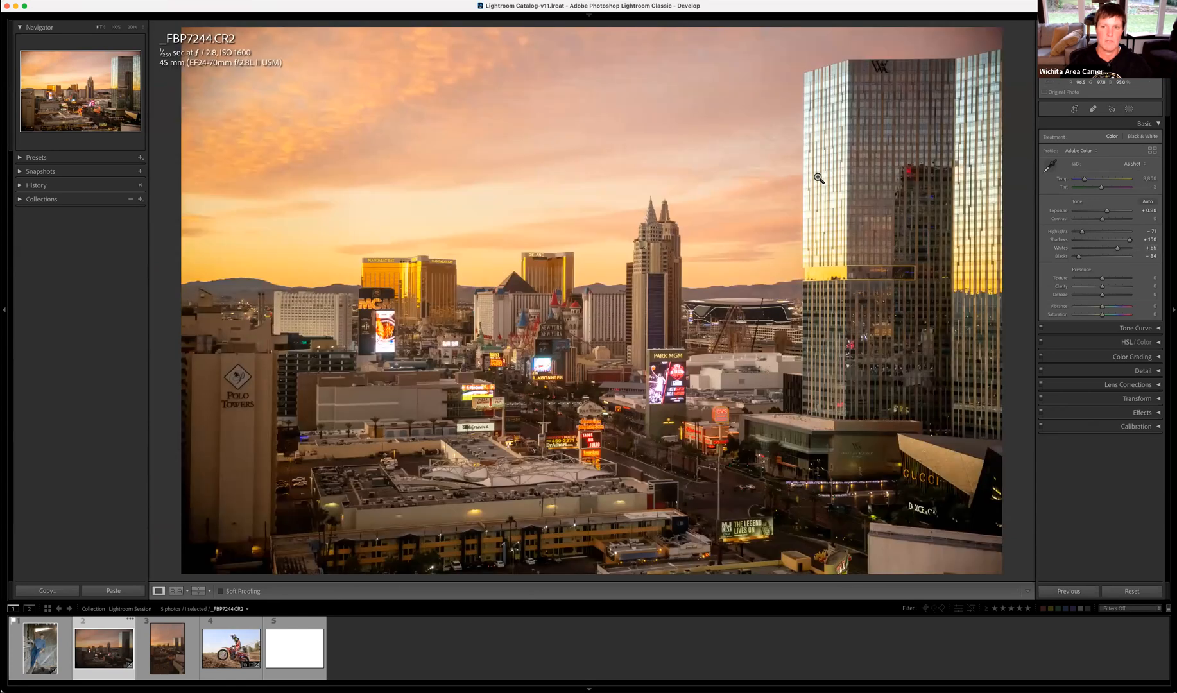
pyautogui.click(821, 208)
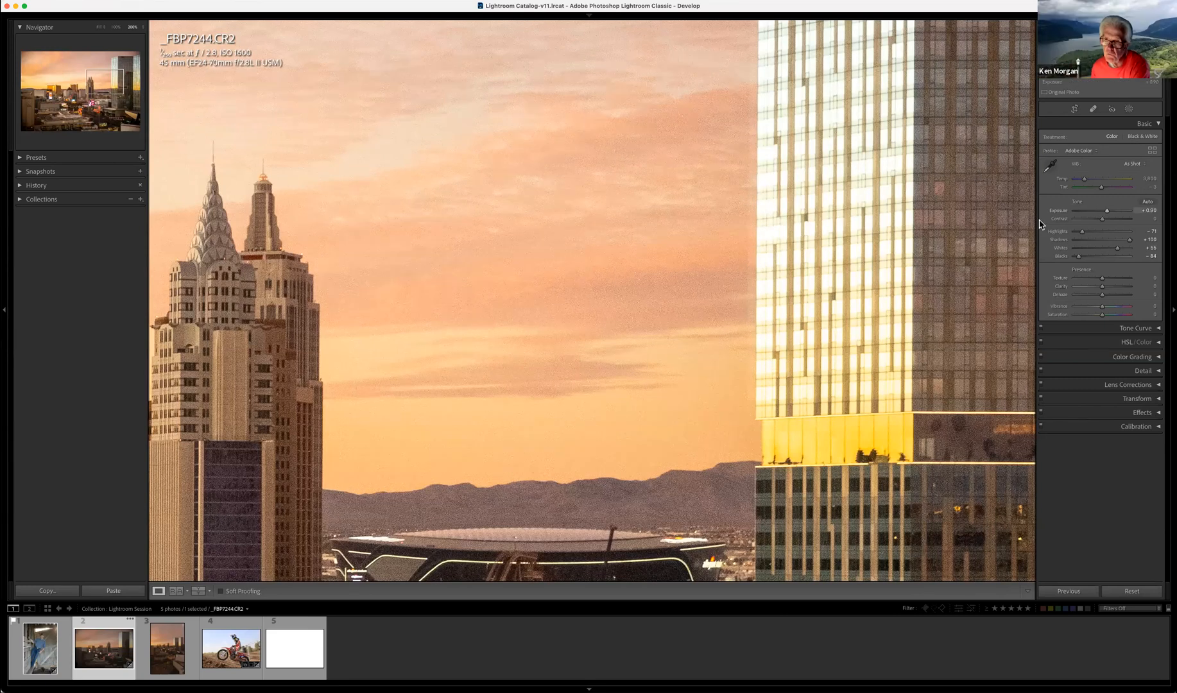
pyautogui.click(621, 321)
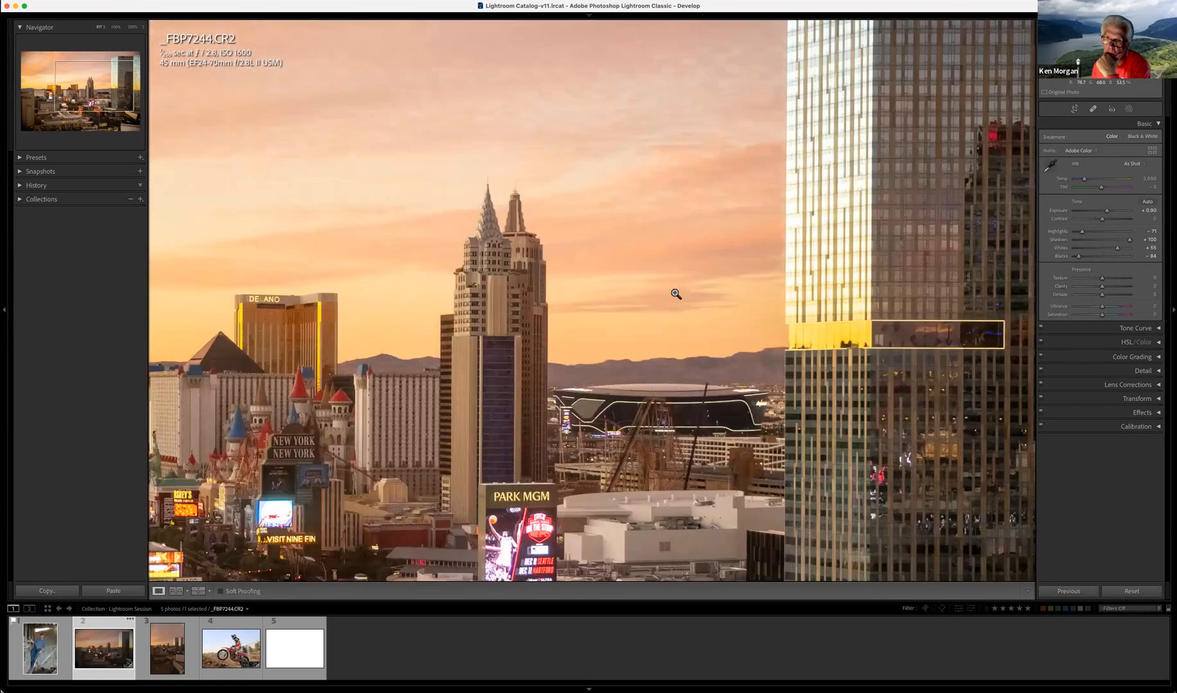
# Reduce Whites to +47 and Exposure to +0.15, and examine the tower's bright windows up close
pyautogui.keyDown('alt'); pyautogui.moveTo(1117, 248); pyautogui.dragTo(1116, 249); pyautogui.keyUp('alt')
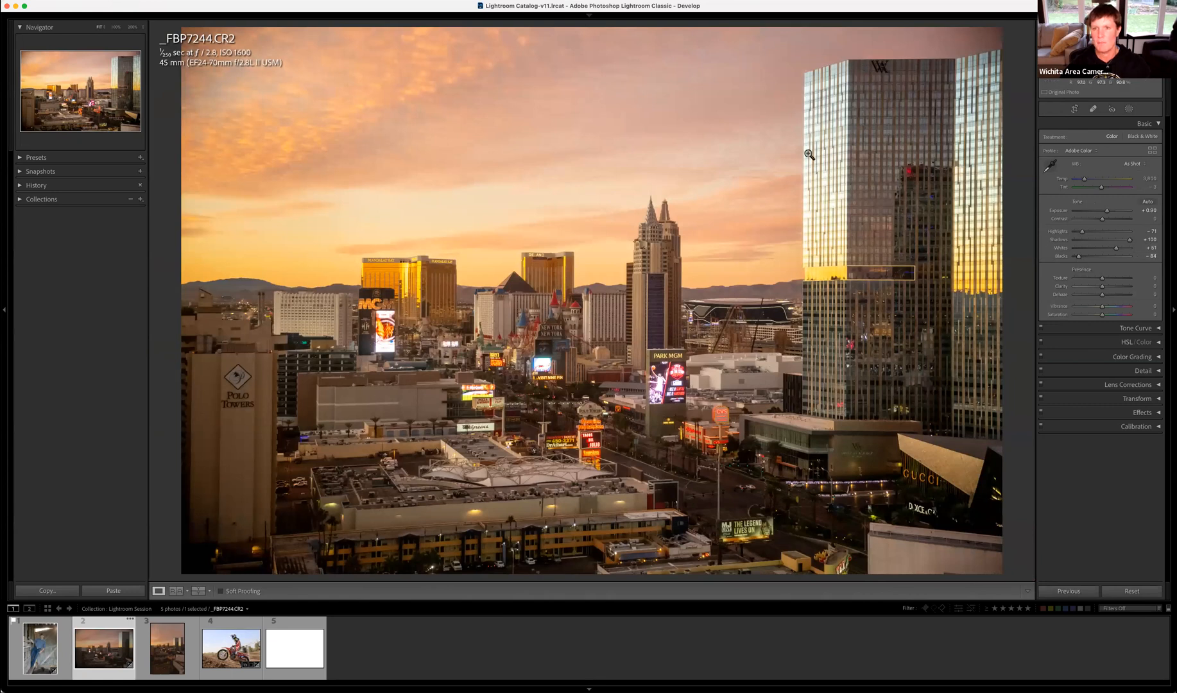
pyautogui.moveTo(1118, 251); pyautogui.dragTo(1103, 215)
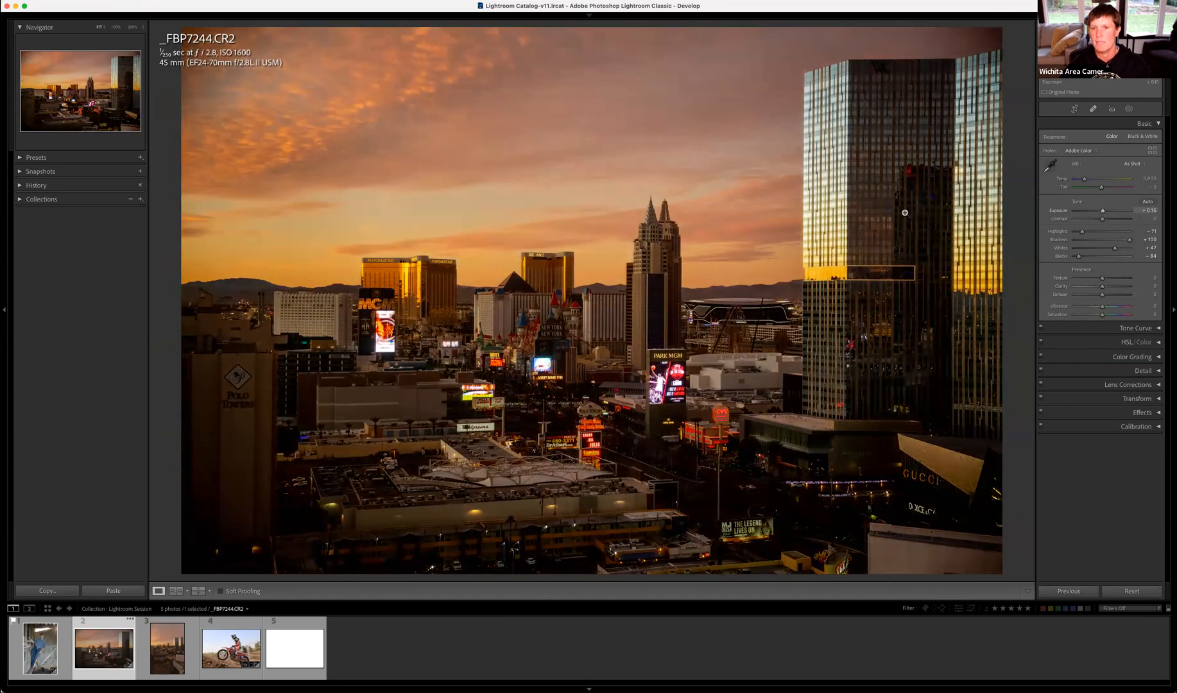
pyautogui.click(806, 225)
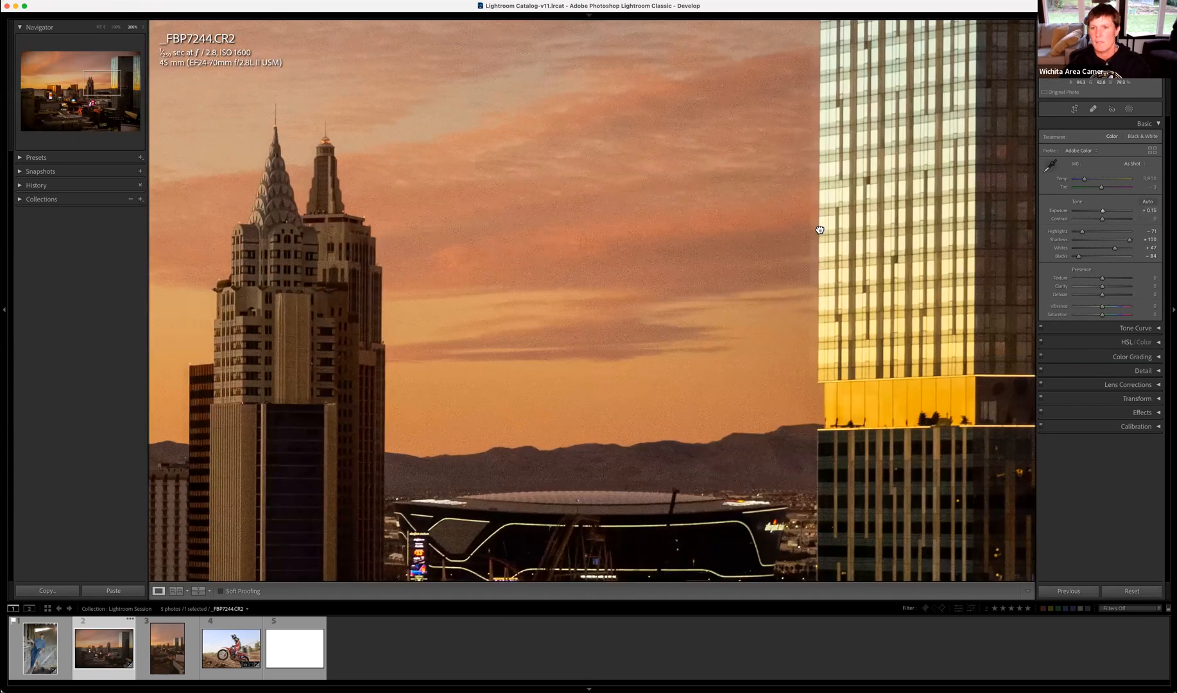
# Set the photo's Whites to +58, Blacks to -85 and Highlights to -85
pyautogui.click(822, 231)
pyautogui.moveTo(1115, 251); pyautogui.dragTo(1079, 259)
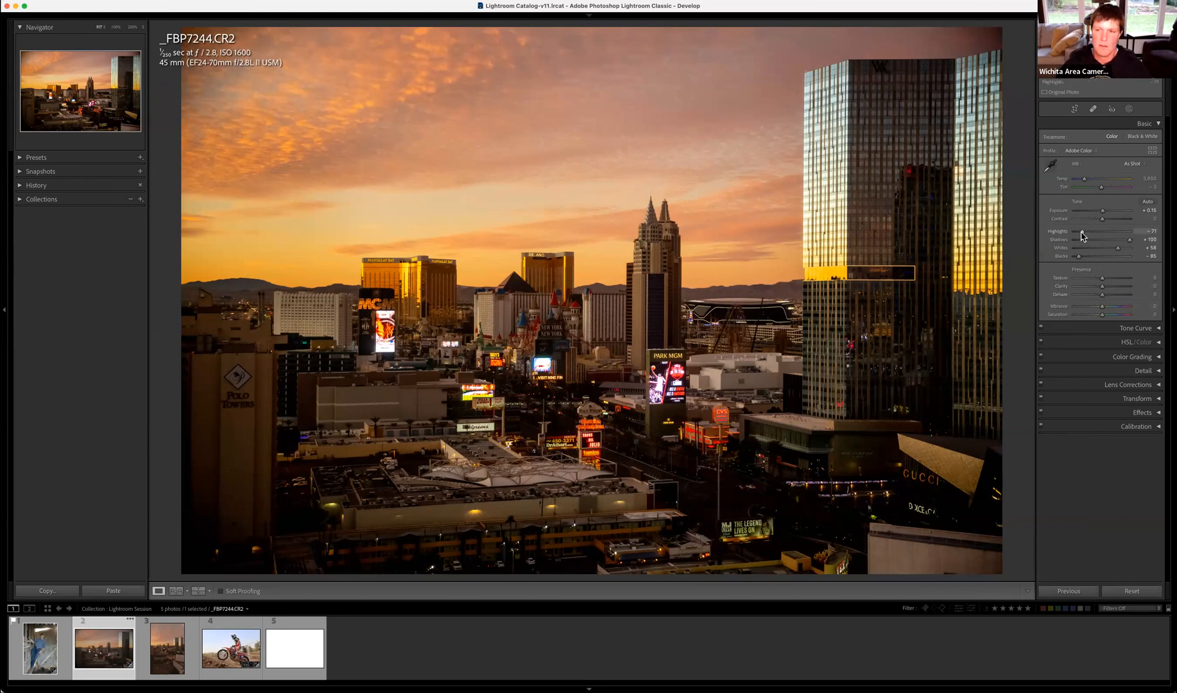
pyautogui.moveTo(1082, 238)
pyautogui.mouseDown()
pyautogui.moveTo(1097, 235)
pyautogui.moveTo(1077, 241)
pyautogui.mouseUp()
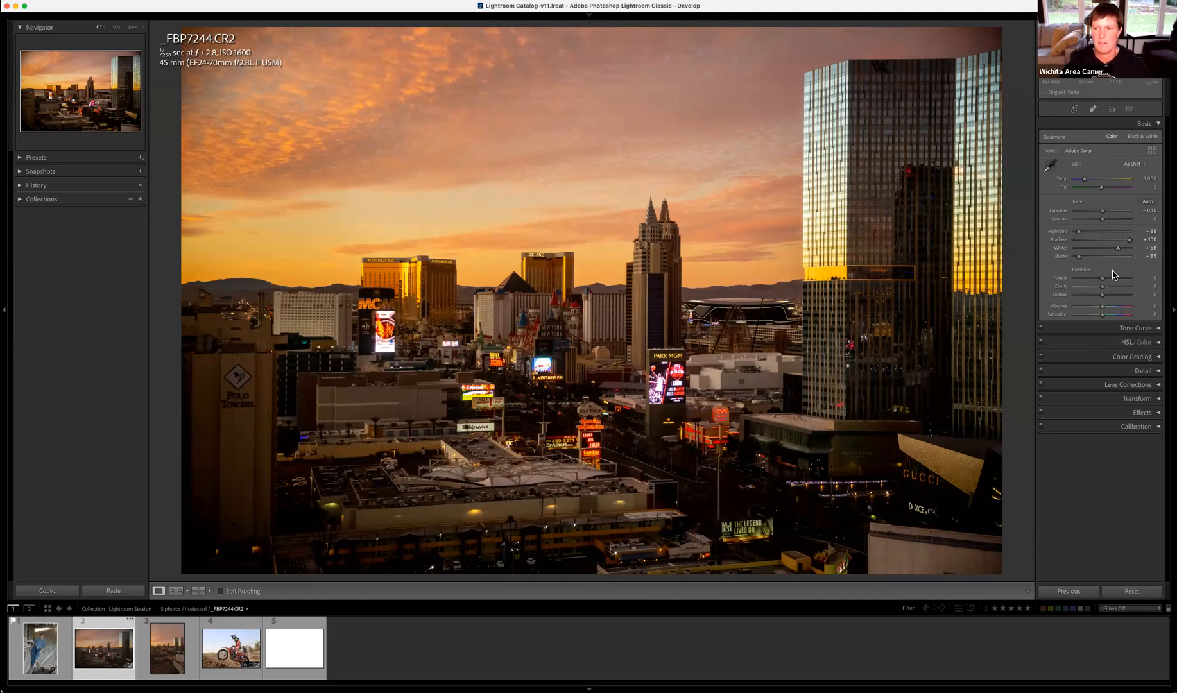
# Compare the edited photo with its unedited version several times, ending on the edited view
pyautogui.moveTo(1045, 38)
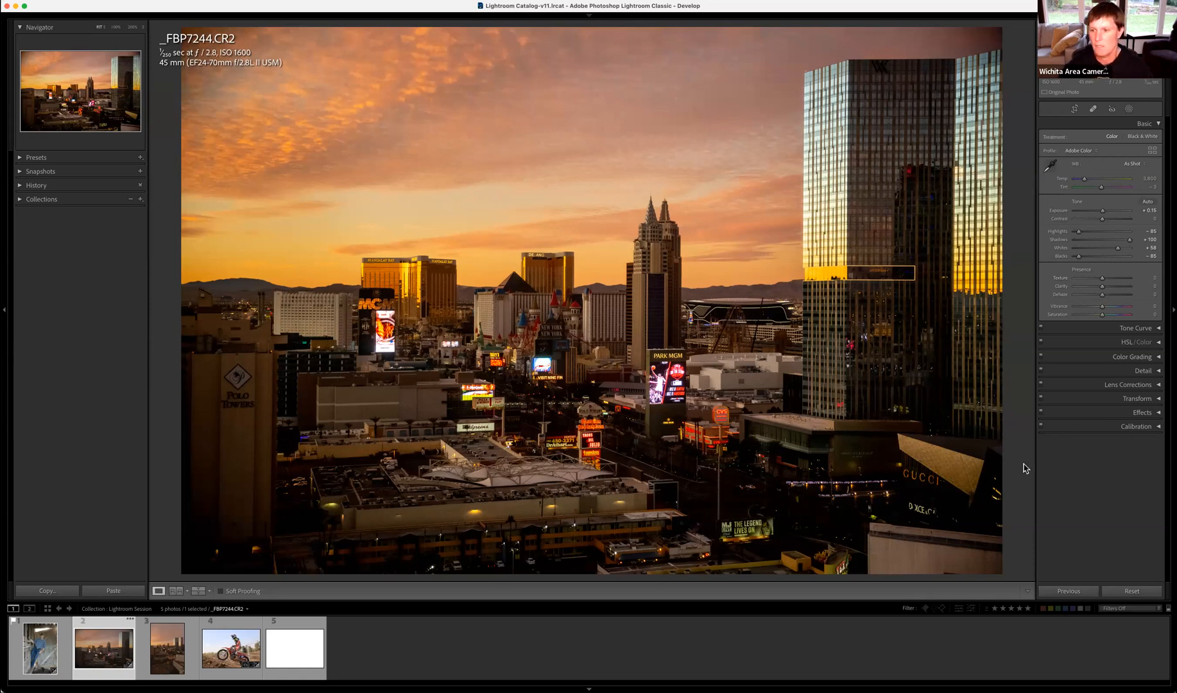
pyautogui.press('\\')
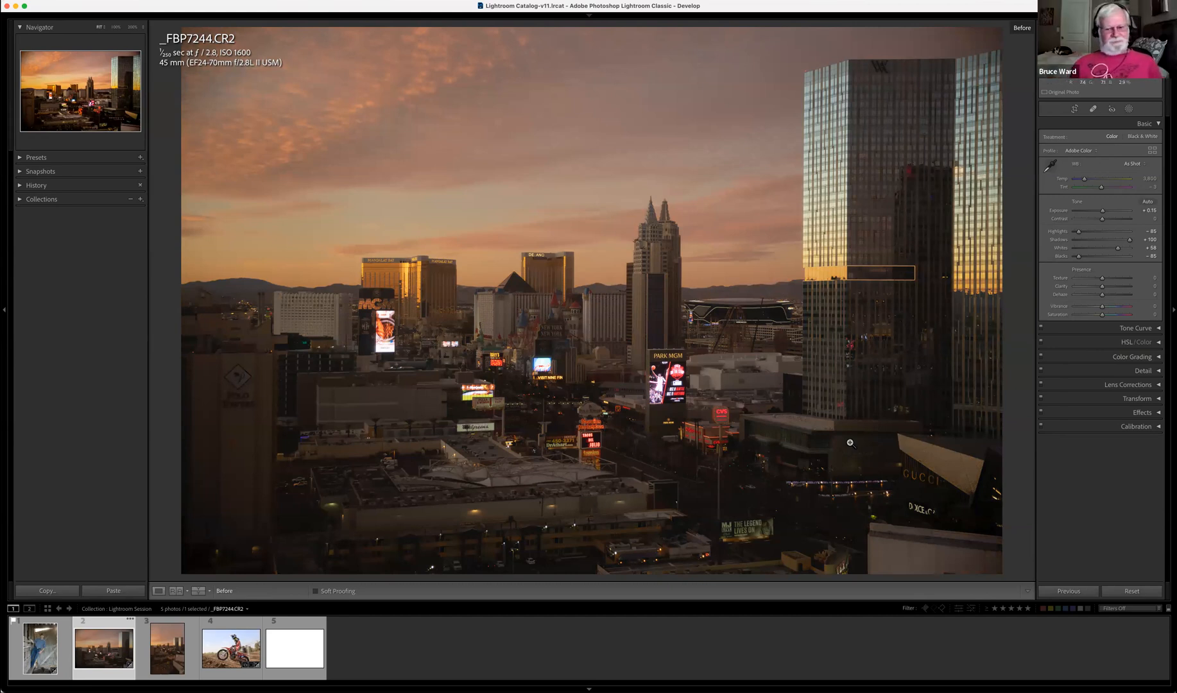
pyautogui.press('\\')
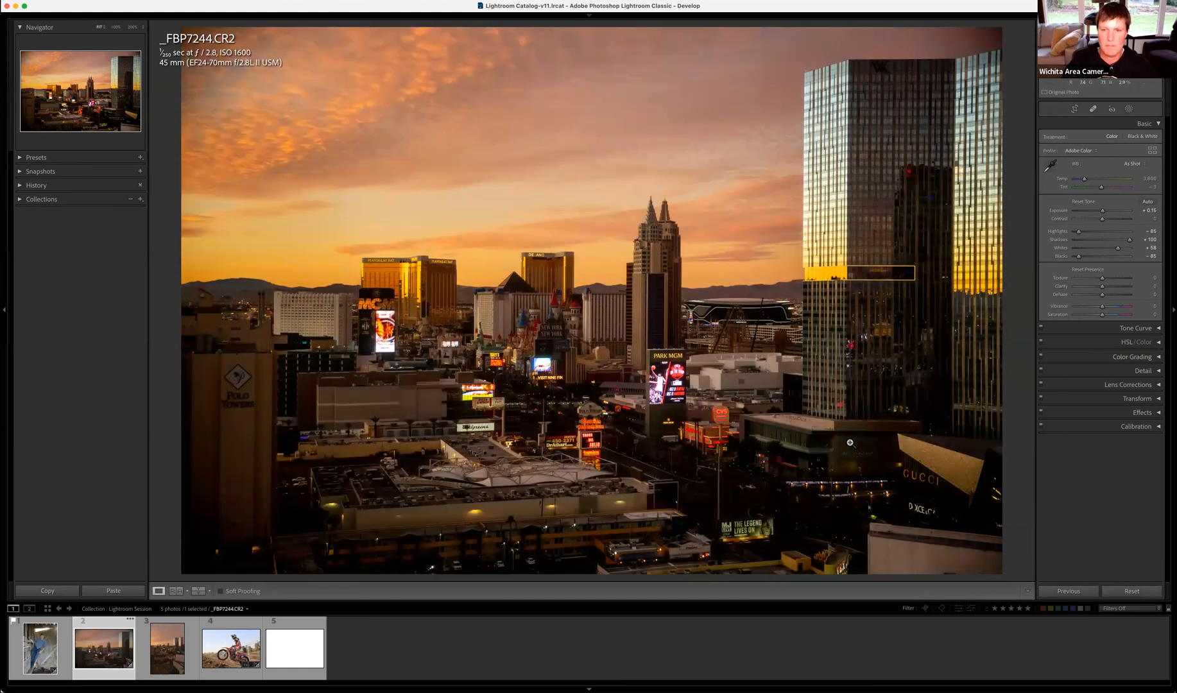
pyautogui.press('\\')
pyautogui.press('\\')
pyautogui.press('\\')
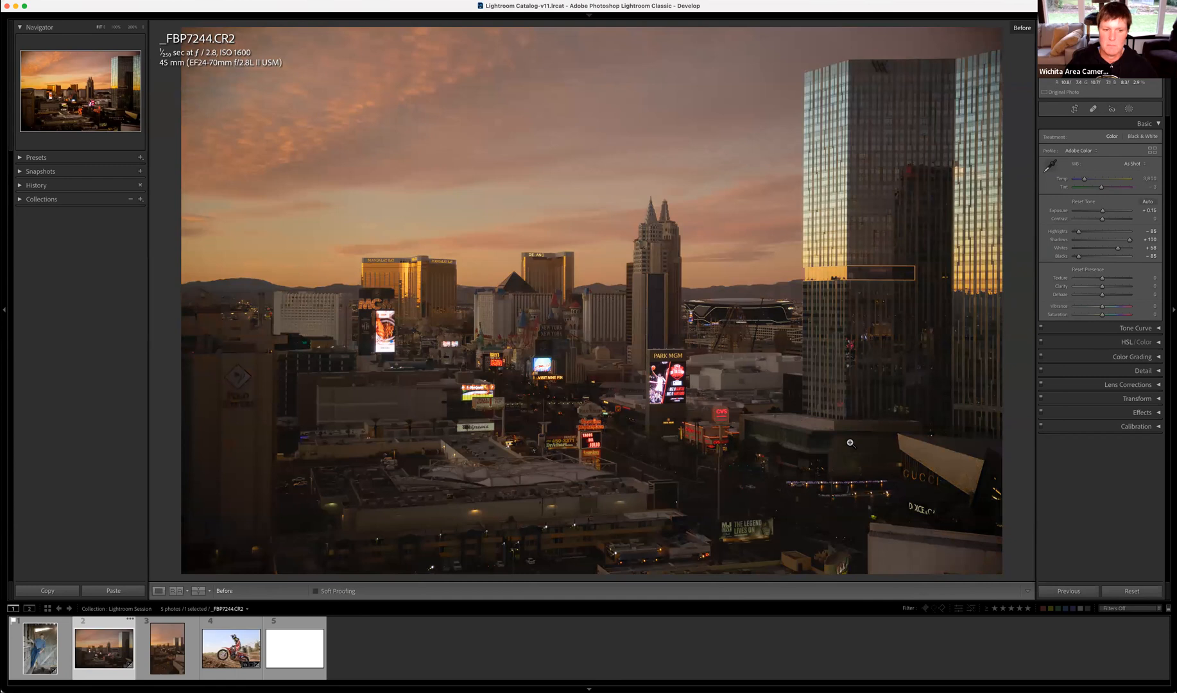
pyautogui.press('\\')
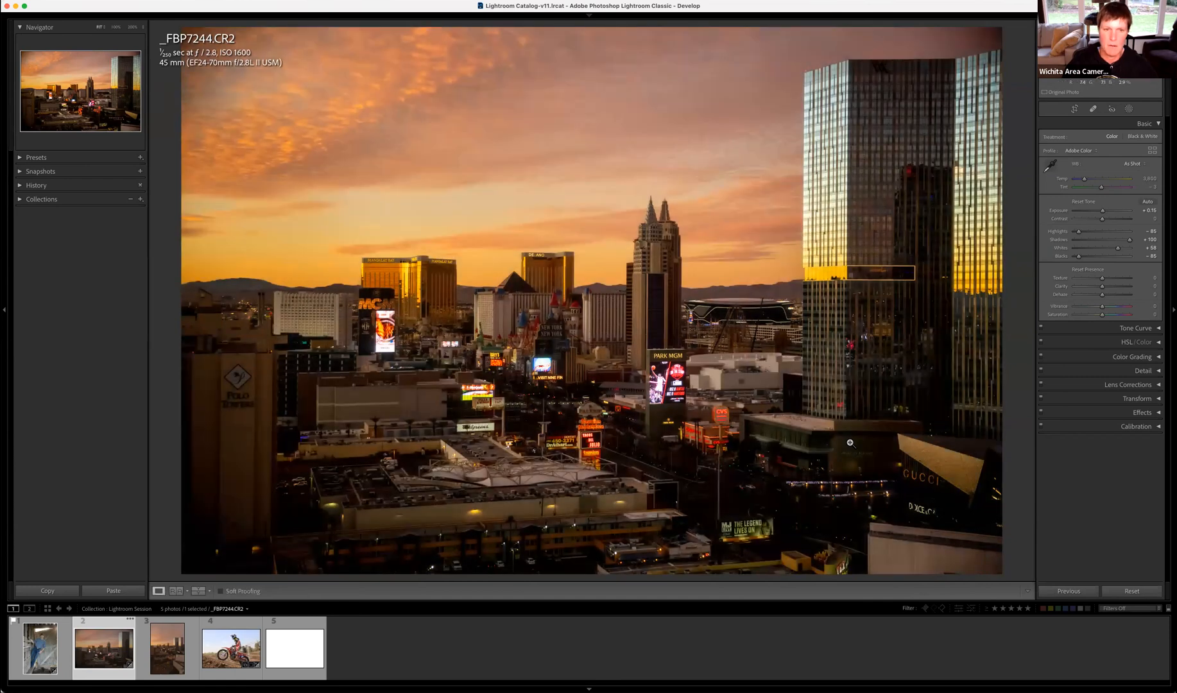
pyautogui.press('\\')
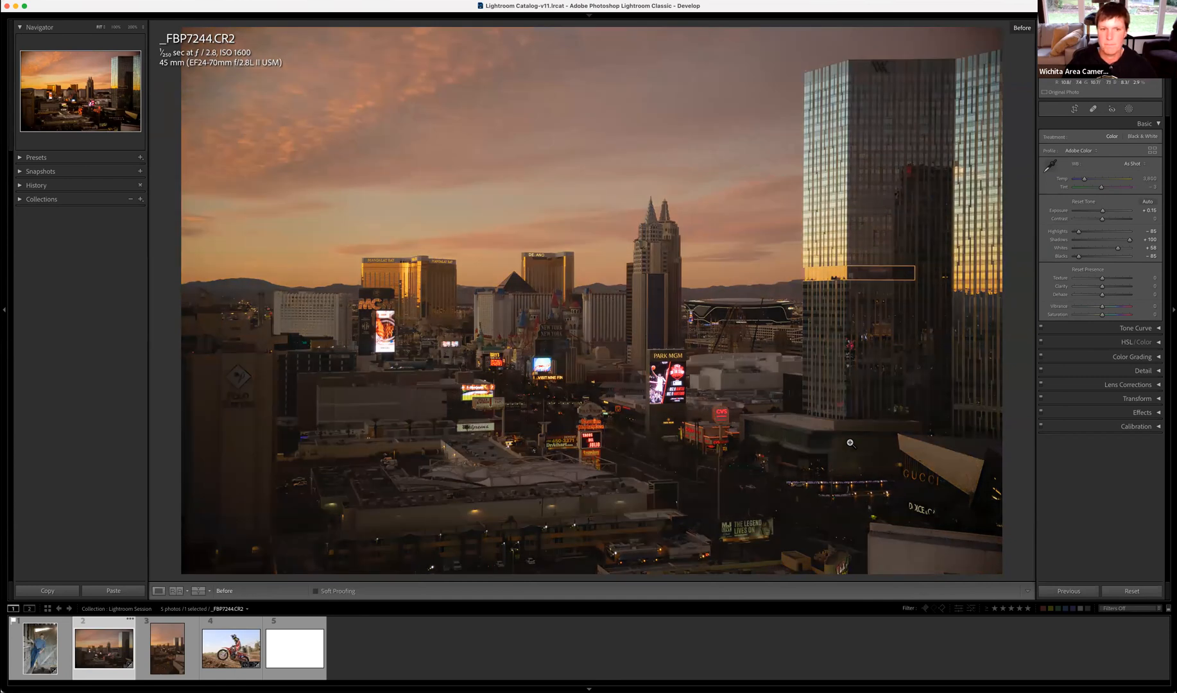
pyautogui.press('\\')
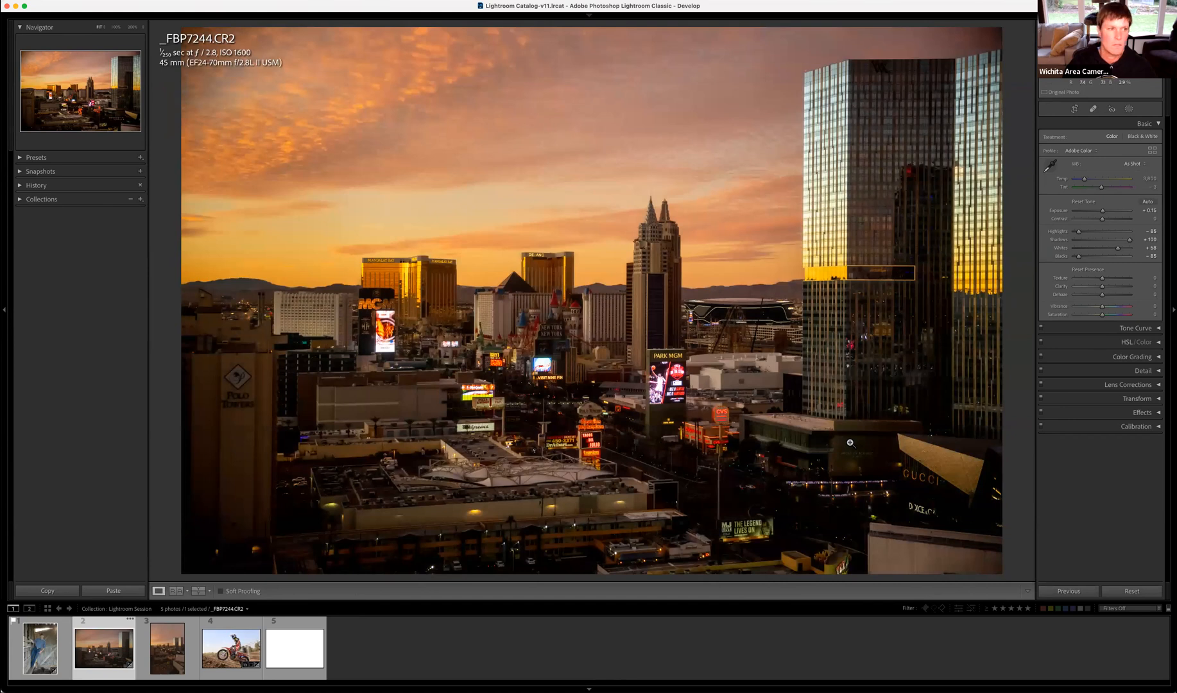
pyautogui.press('\\')
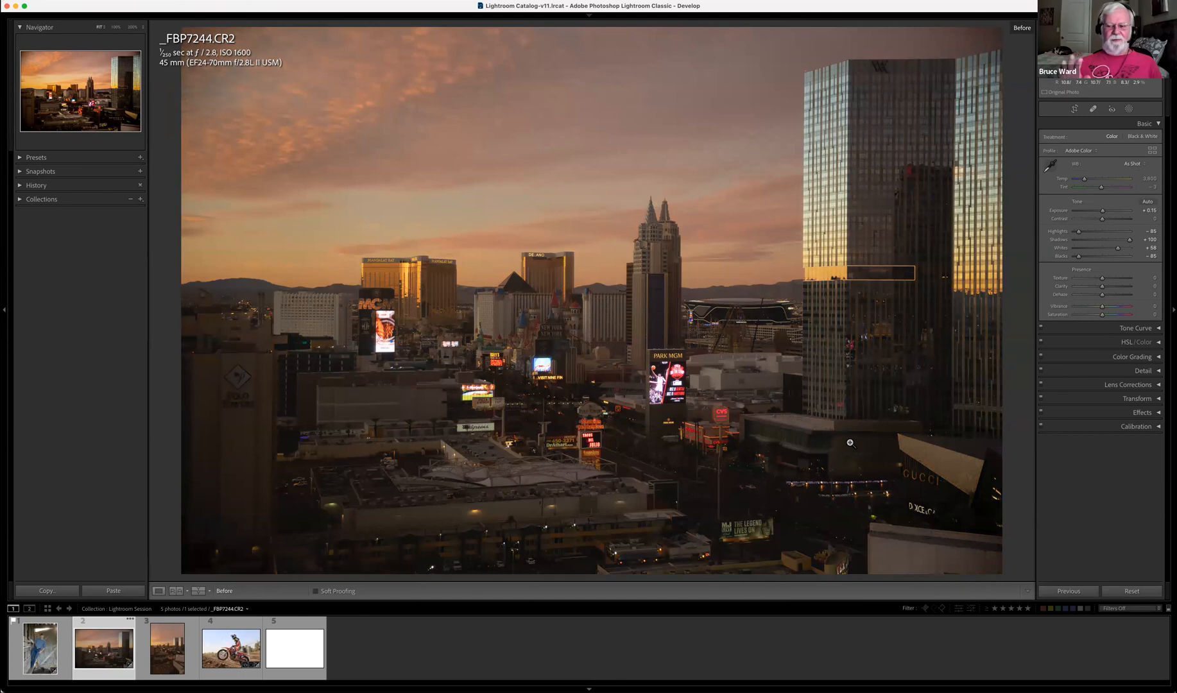
pyautogui.press('\\')
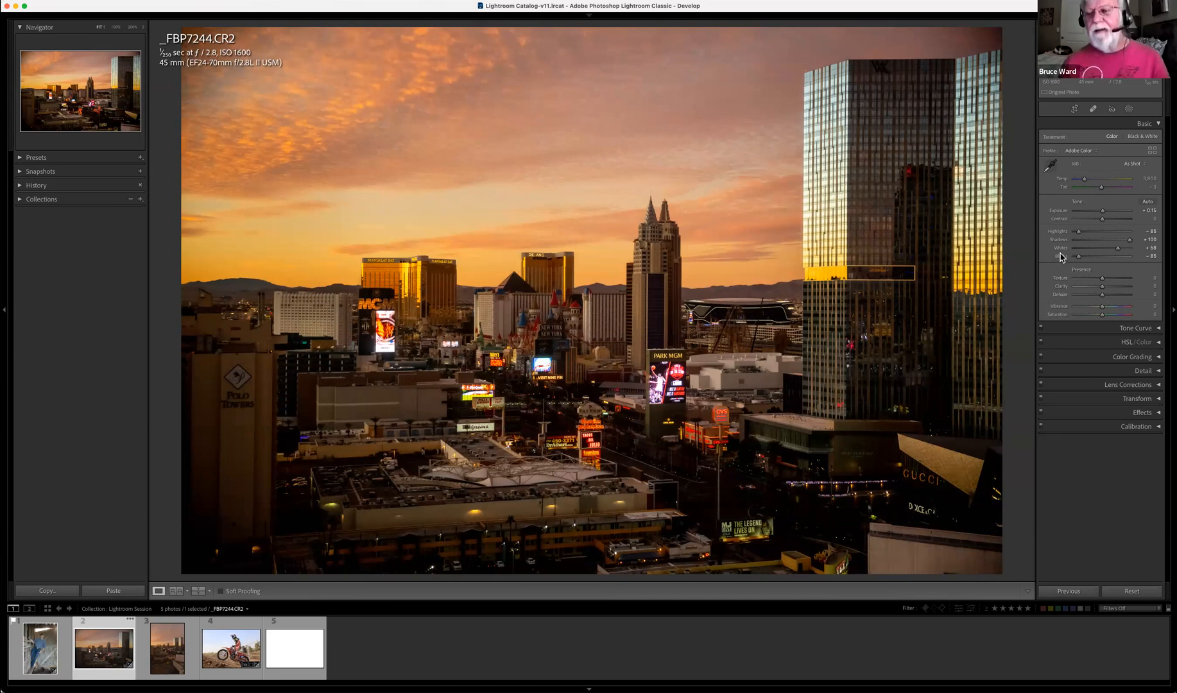
# Try the automatic tone adjustment on the whole photo, and undo it
pyautogui.click(1148, 202)
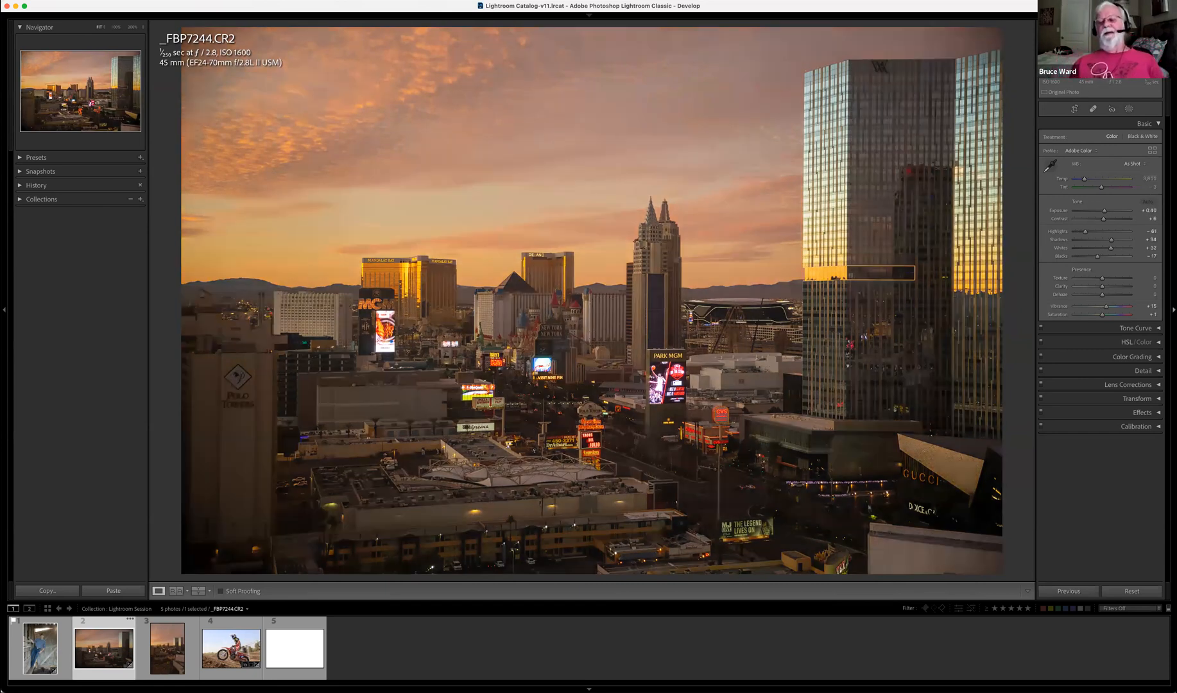
pyautogui.press('super+z')
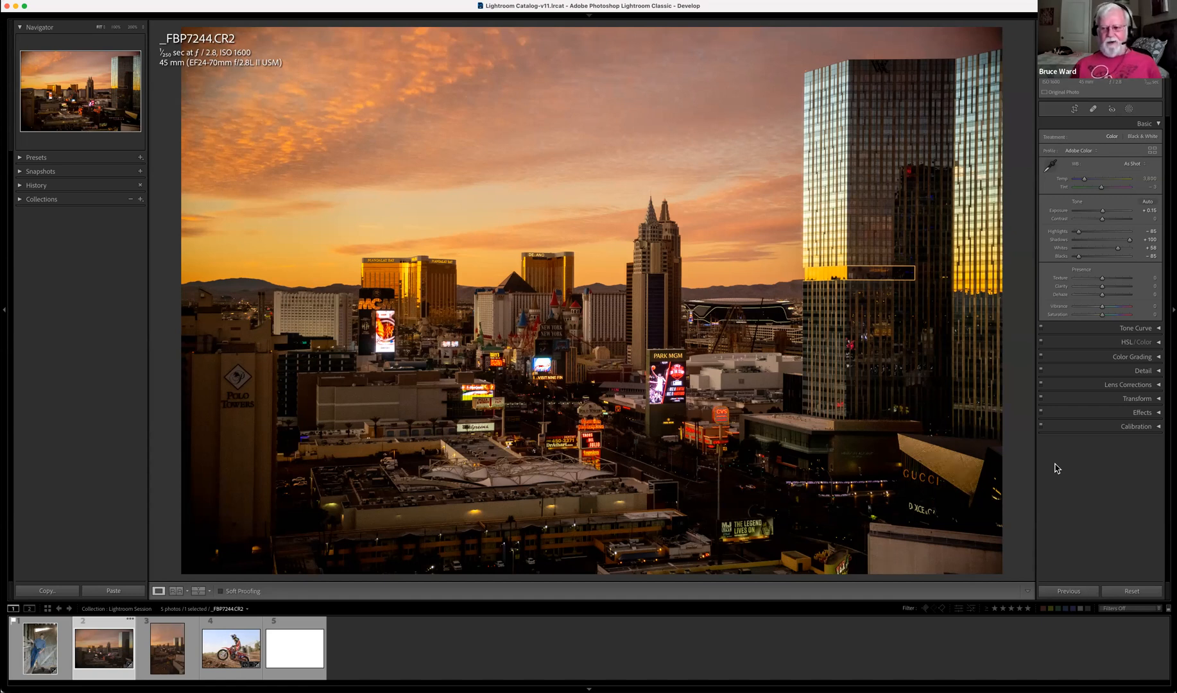
# Try an automatic value for Whites and a reset of Whites to 0, undoing each change
pyautogui.keyDown('shift'); pyautogui.doubleClick(1063, 249); pyautogui.keyUp('shift')
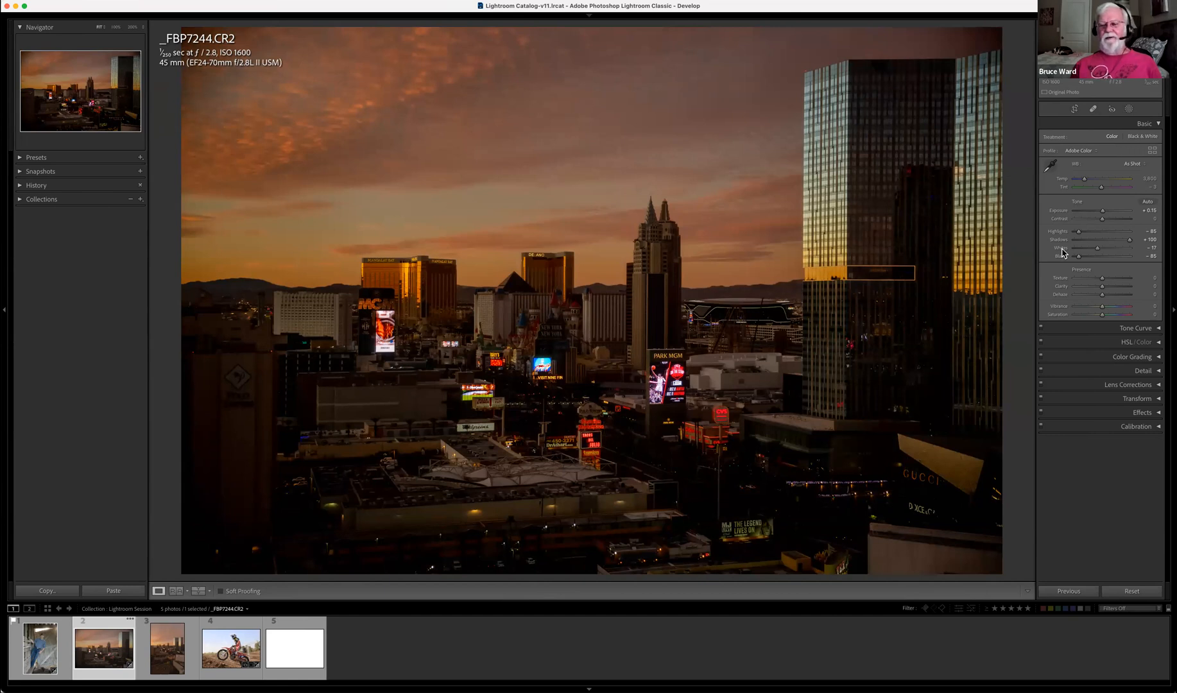
pyautogui.press('super+z')
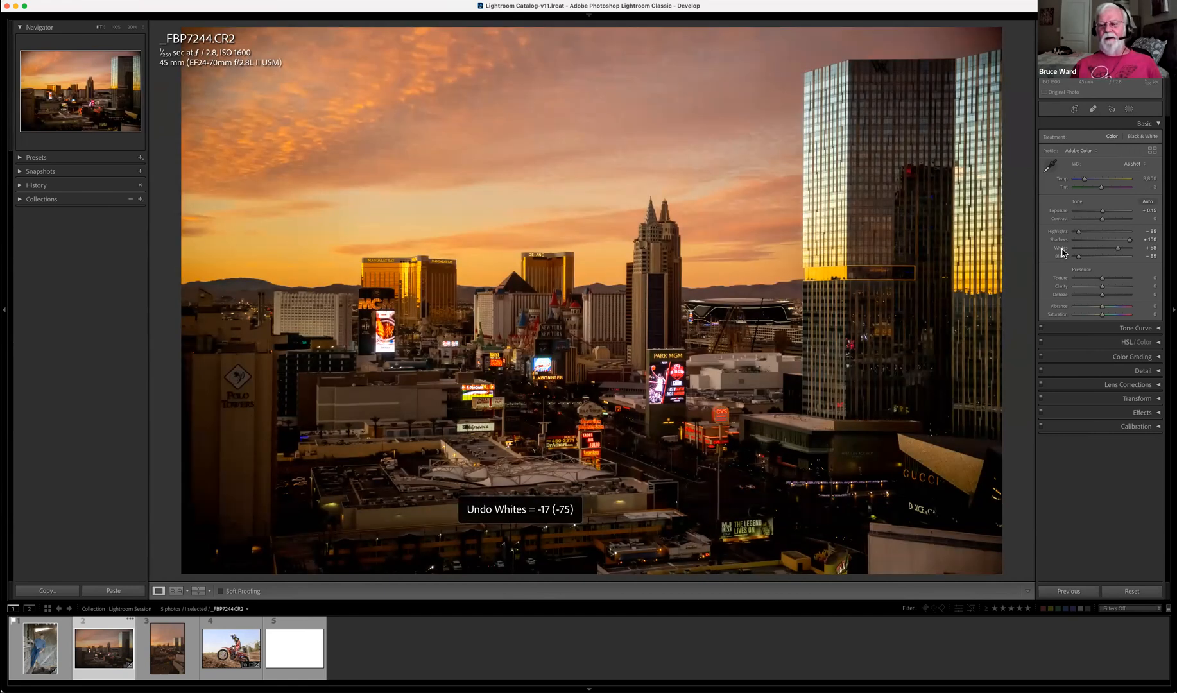
pyautogui.doubleClick(1063, 249)
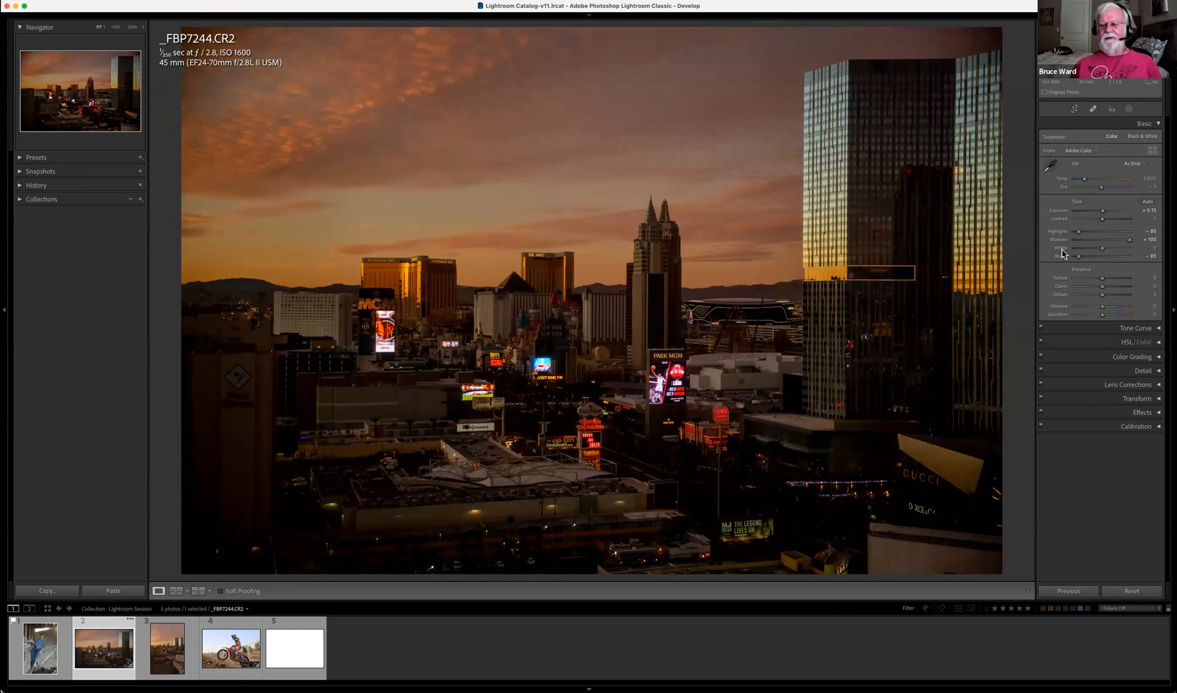
pyautogui.press('super+z')
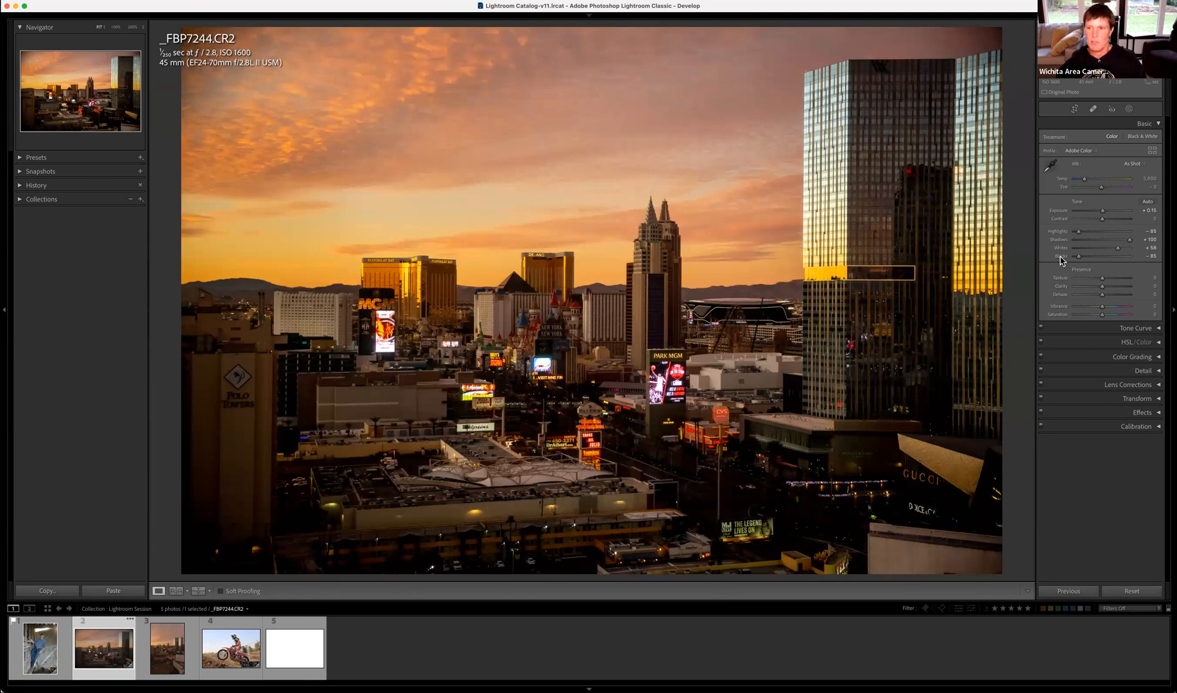
# Reset Blacks to 0 and move it to -23, and try Whites at -17
pyautogui.doubleClick(1061, 256)
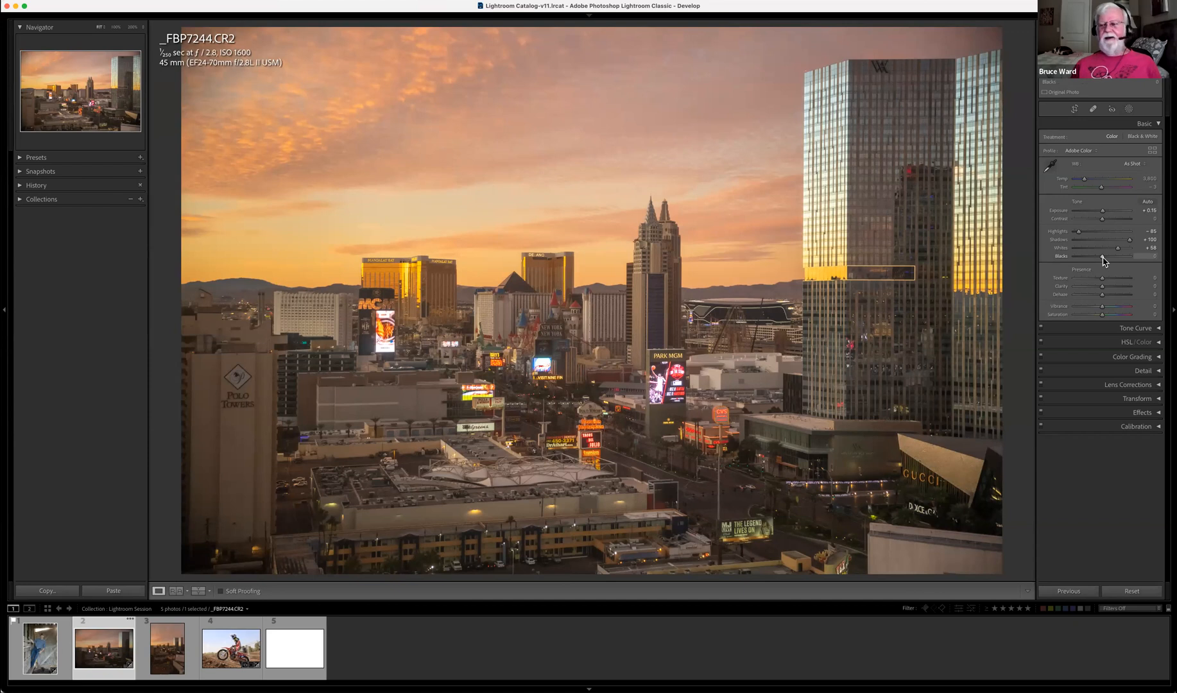
pyautogui.moveTo(1103, 257); pyautogui.dragTo(1096, 257)
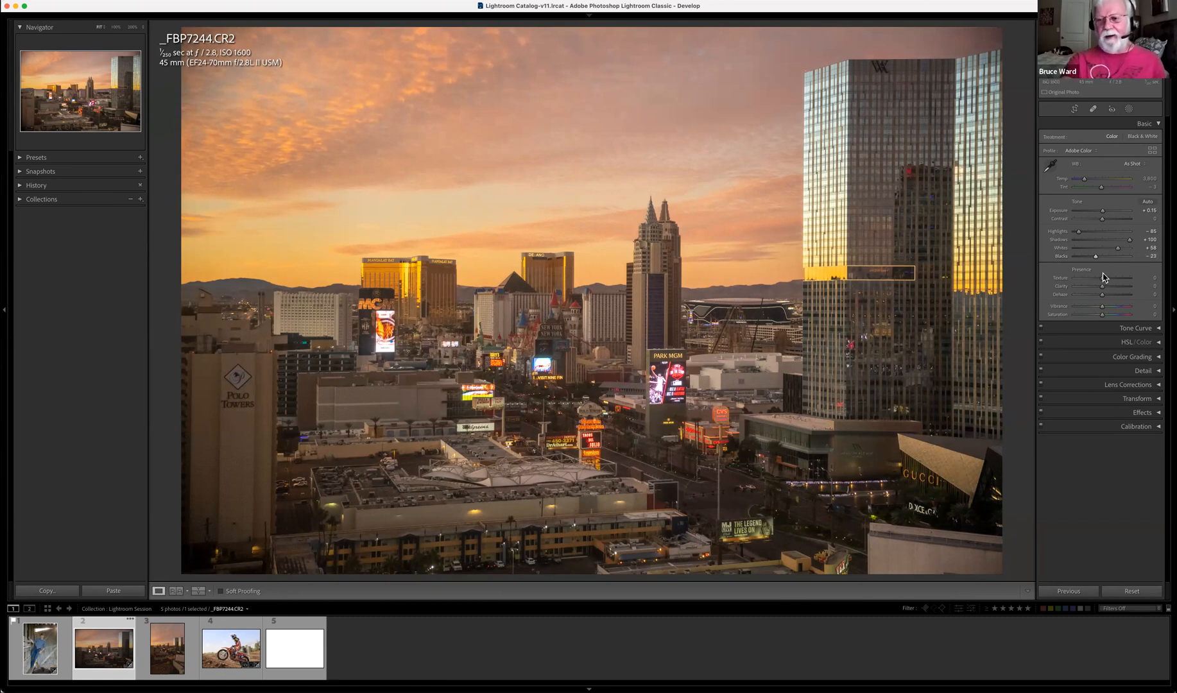
pyautogui.moveTo(1046, 40)
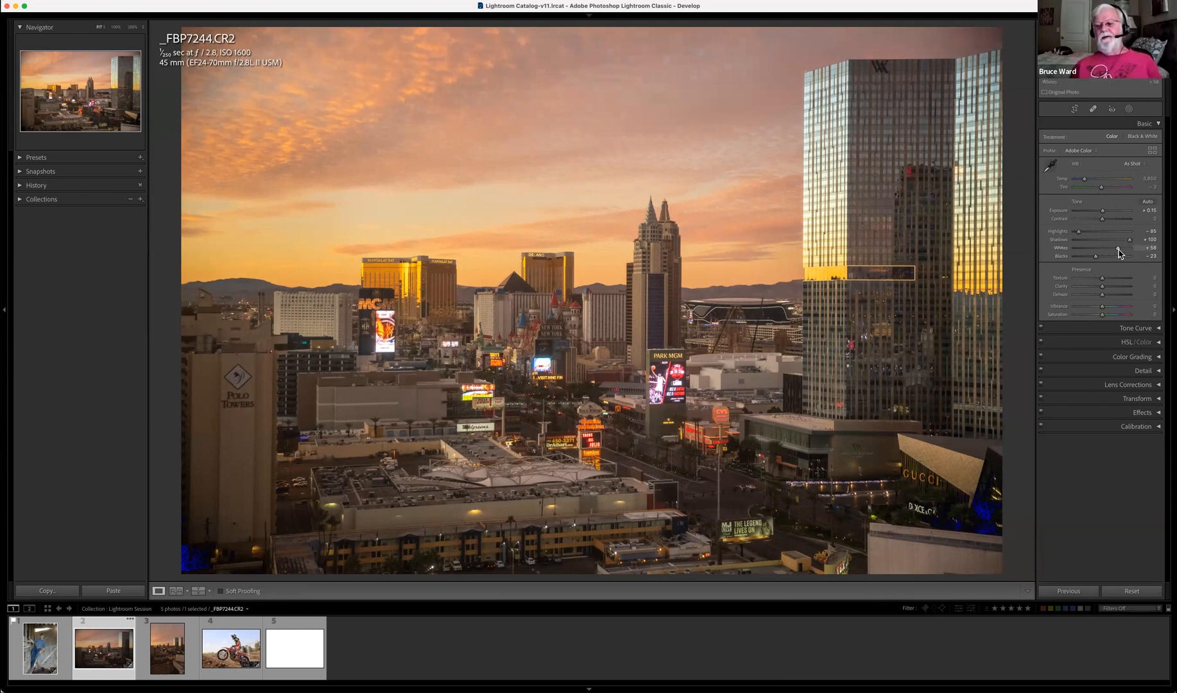
pyautogui.moveTo(1119, 251); pyautogui.dragTo(1097, 251)
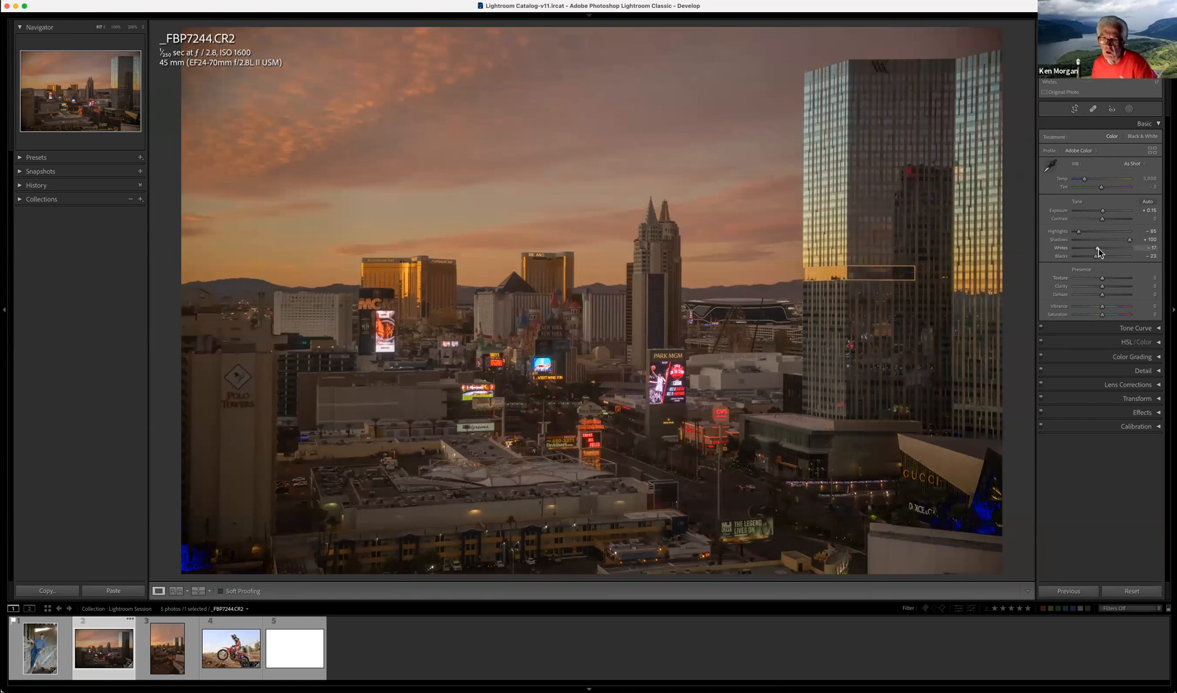
# Try the automatic tone adjustment once more, and undo it together with the Whites and Blacks trials
pyautogui.click(1148, 202)
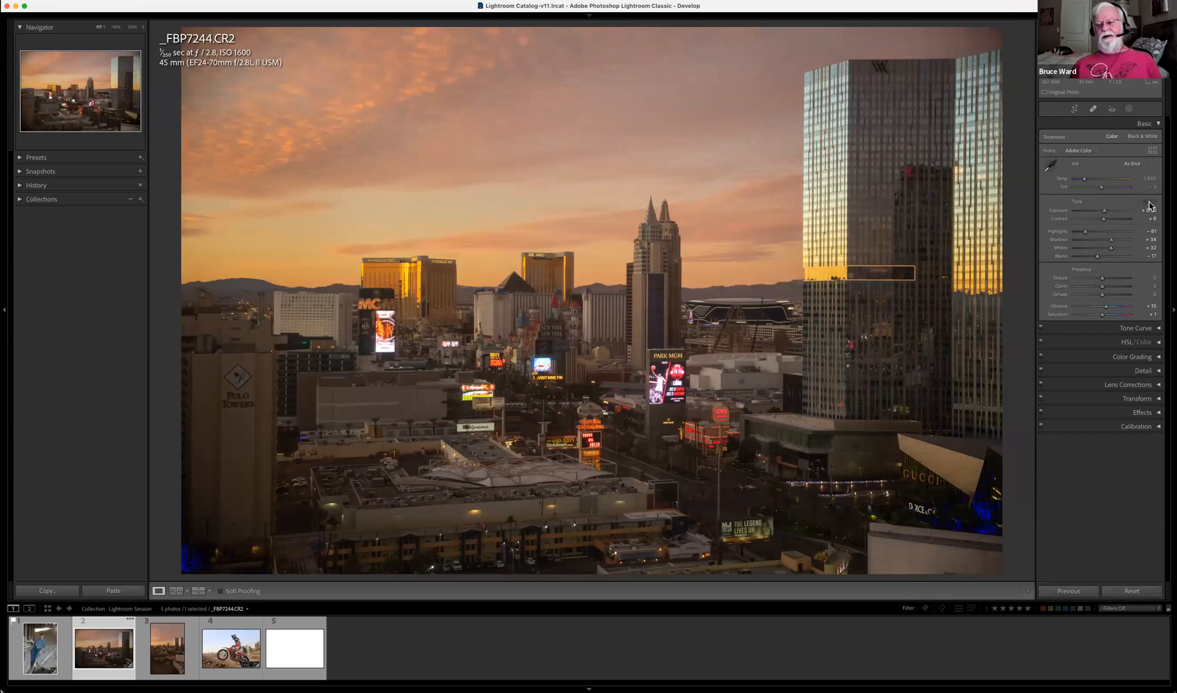
pyautogui.press('super+z')
pyautogui.press('super+z')
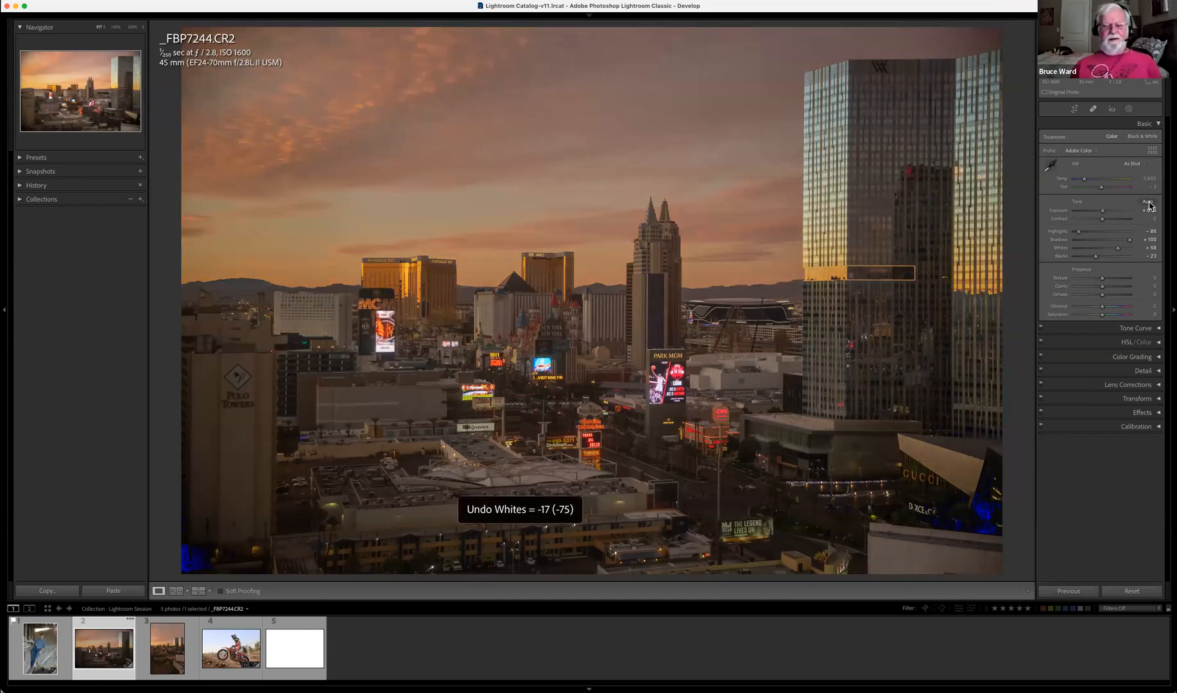
pyautogui.press('super+z')
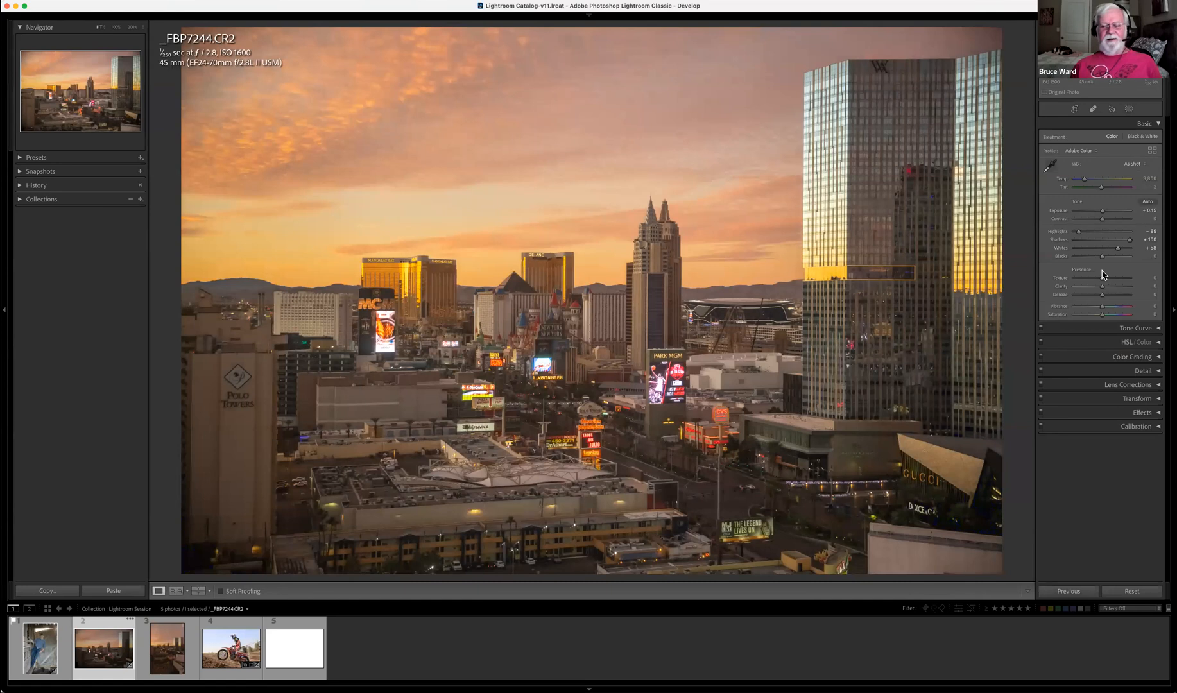
pyautogui.press('super+z')
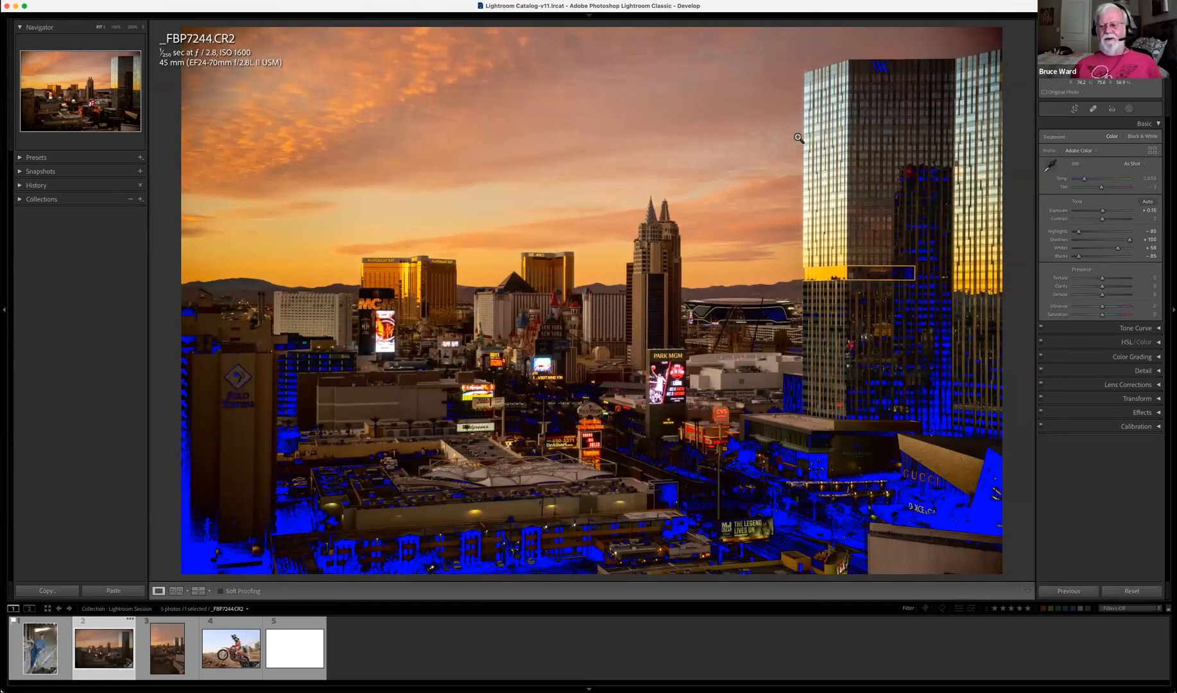
# Hide the shadow and highlight clipping overlay on the Las Vegas photo
pyautogui.press('j')
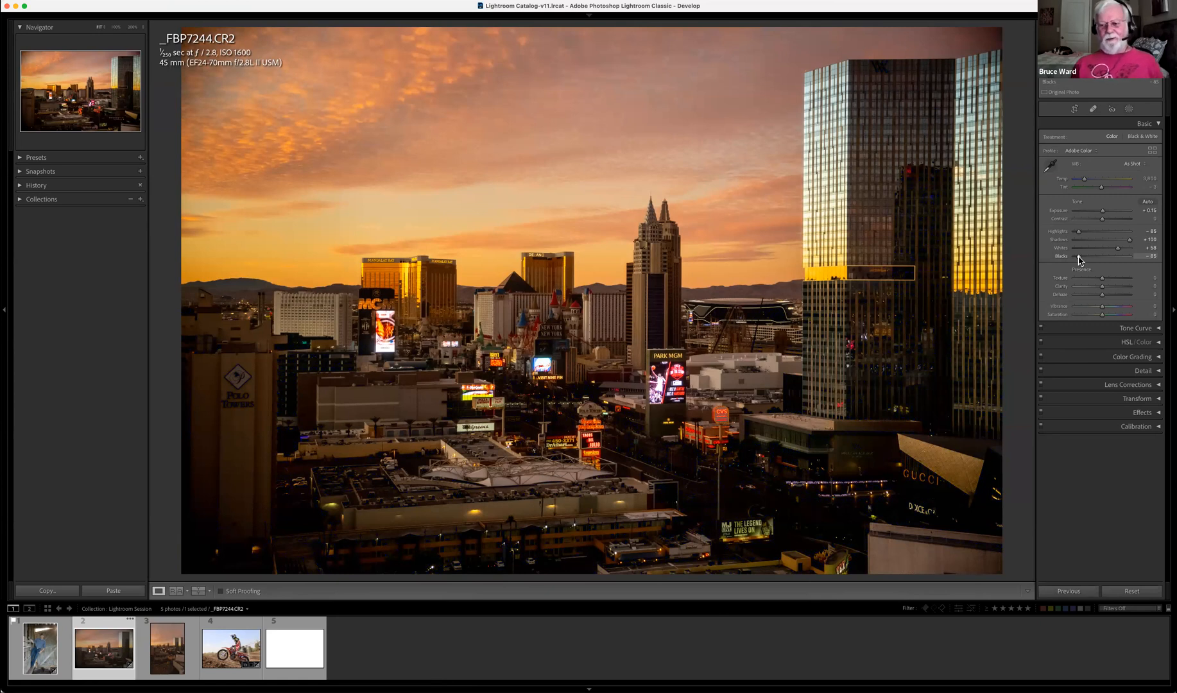
# Try Blacks -23, Whites -17, Highlights -61, Shadows +34, Exposure +0.43 and Contrast +6, and apply the automatic tone adjustment
pyautogui.press('super+z')
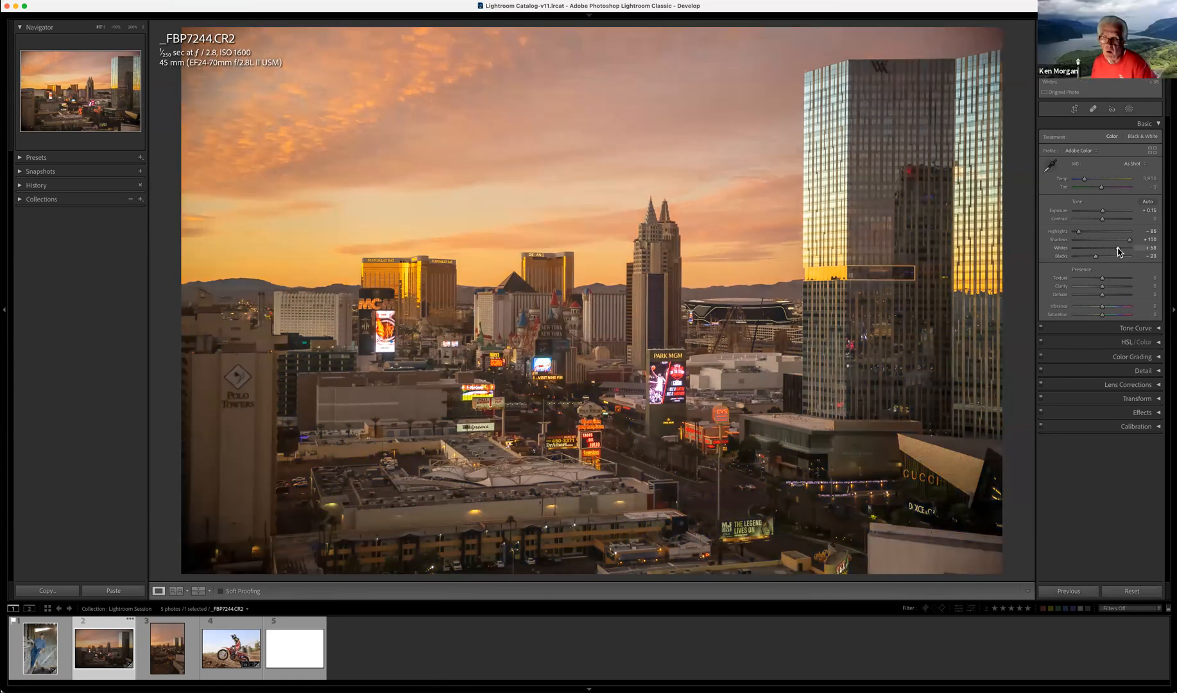
pyautogui.press('super+z')
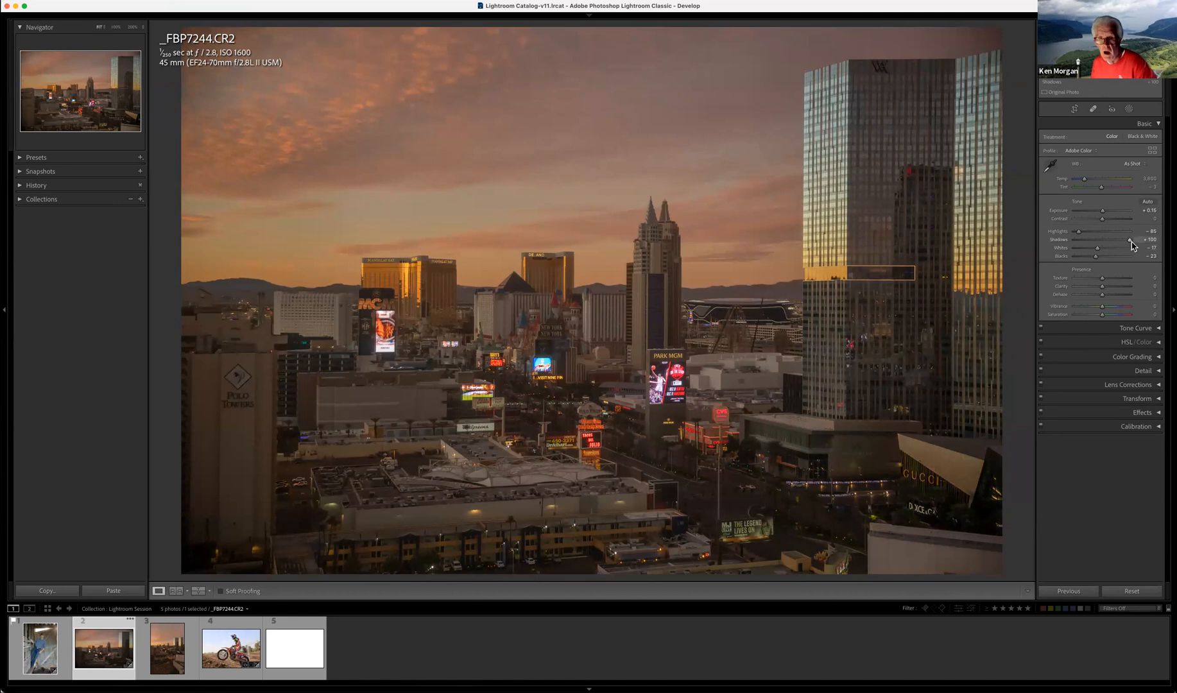
pyautogui.moveTo(1130, 240); pyautogui.dragTo(1082, 235)
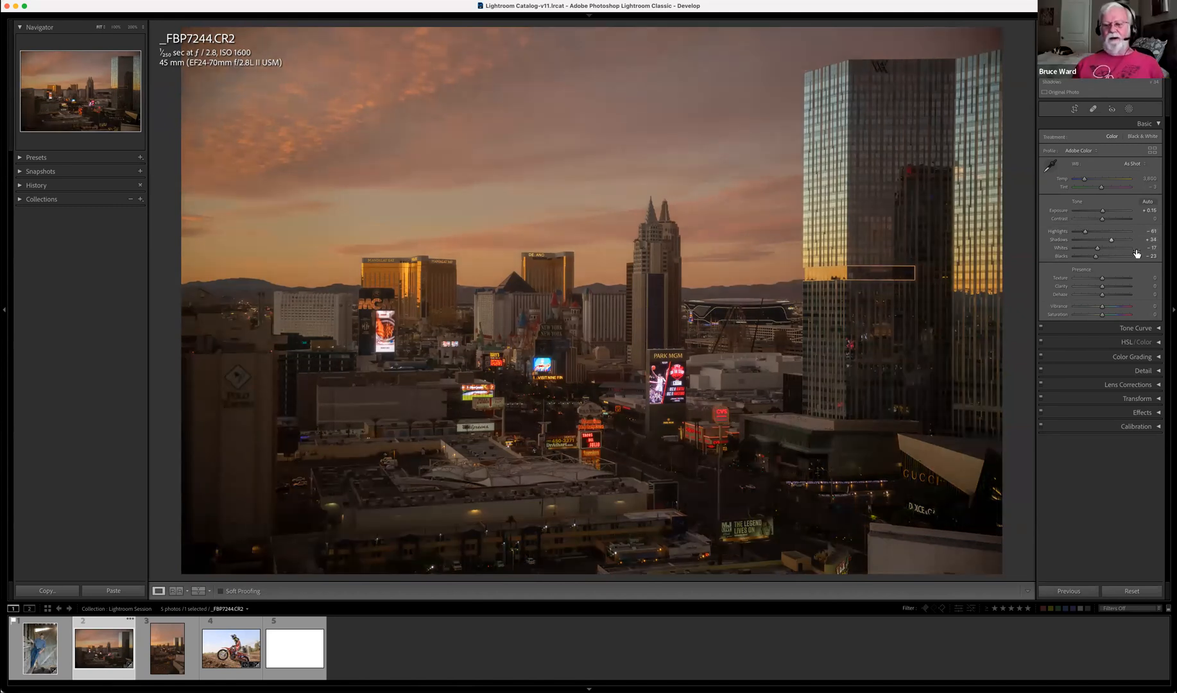
pyautogui.moveTo(1103, 211); pyautogui.dragTo(1105, 211)
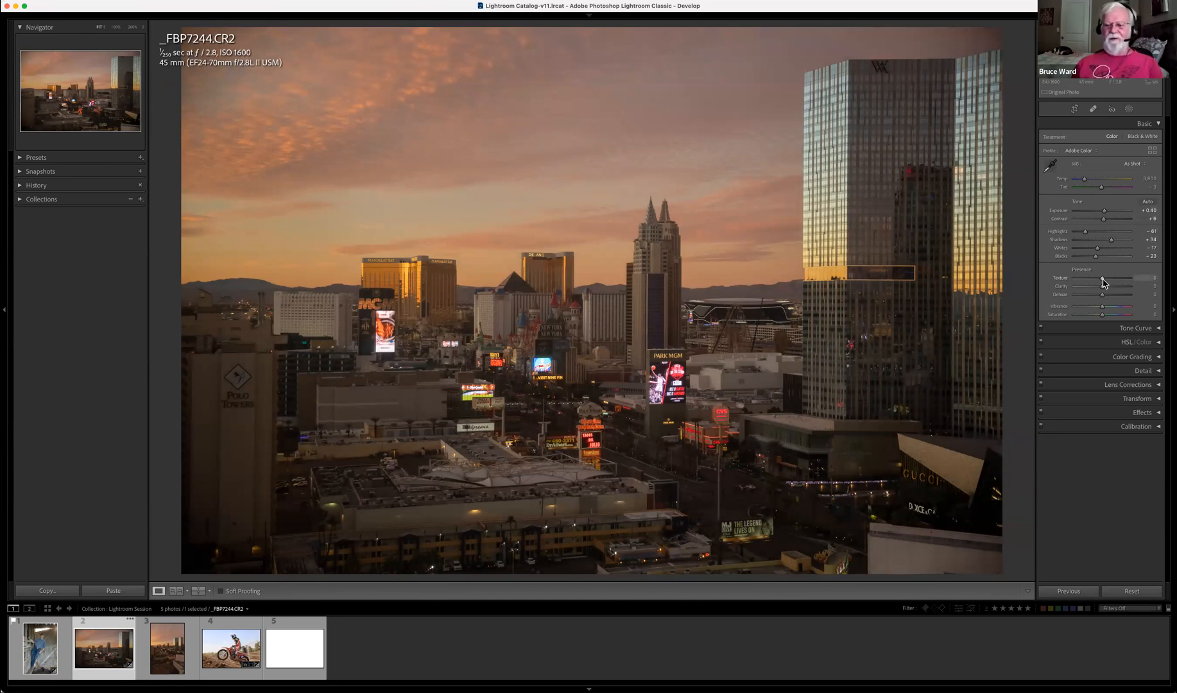
pyautogui.click(1148, 203)
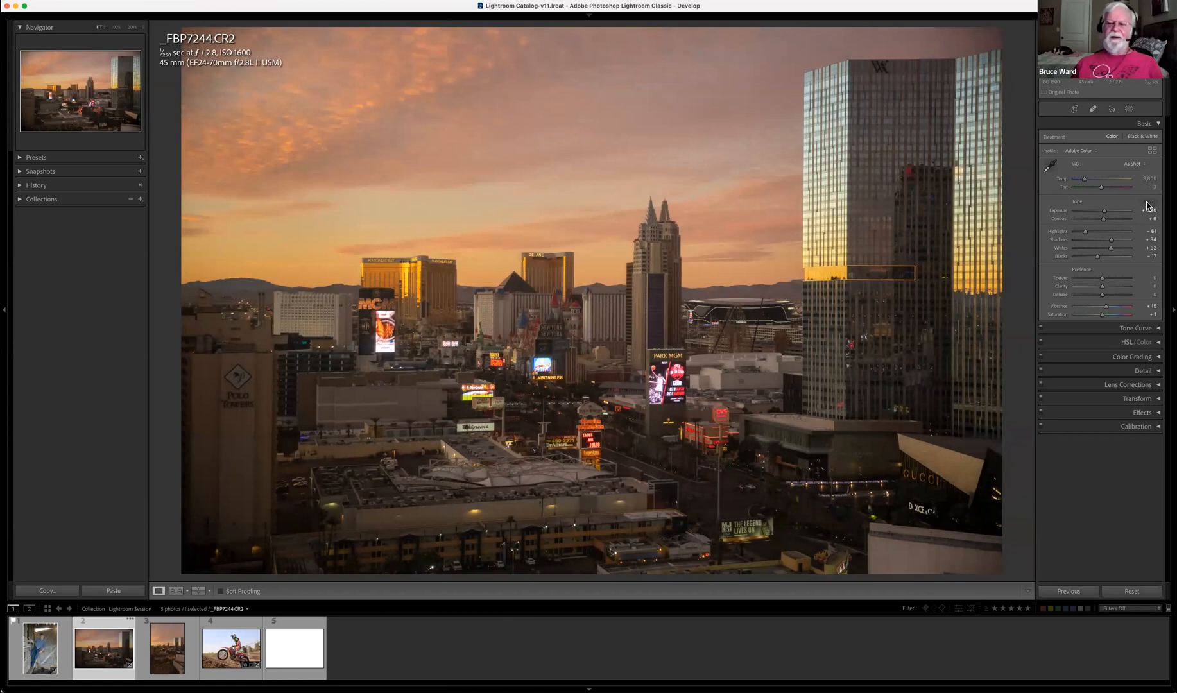
# Undo the automatic tone adjustment and all the manual tone trials, and set Blacks to -77
pyautogui.press('super+z')
pyautogui.press('super+z')
pyautogui.press('super+z')
pyautogui.press('super+z')
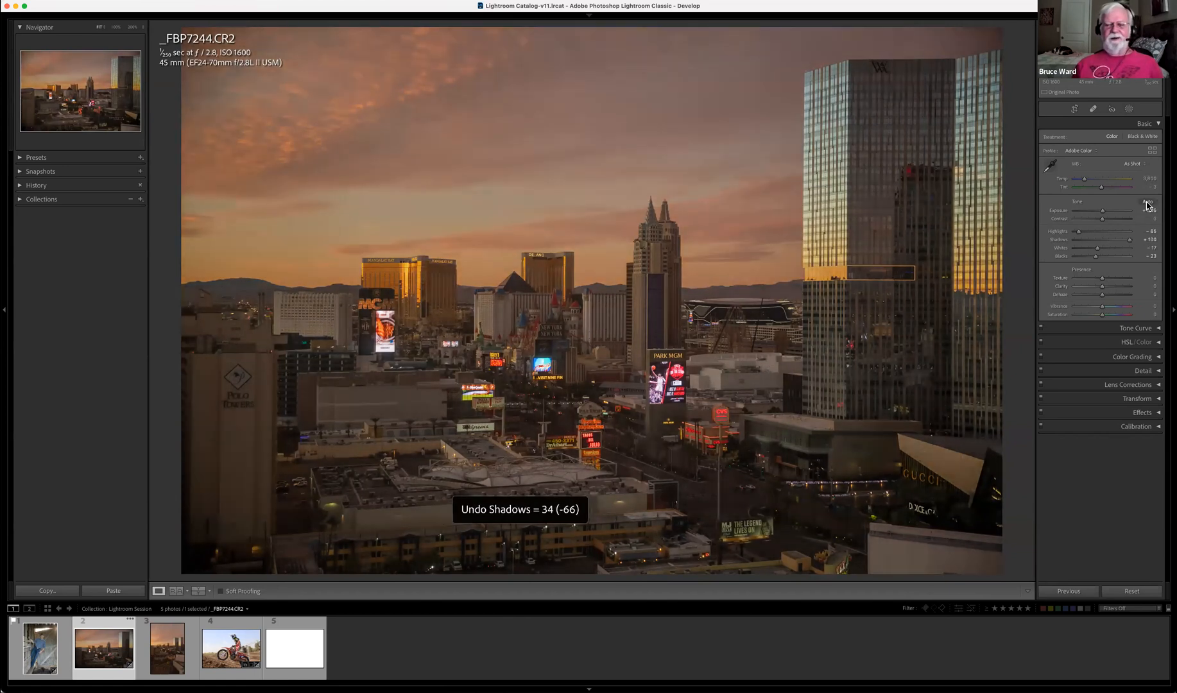
pyautogui.press('super+z')
pyautogui.press('super+z')
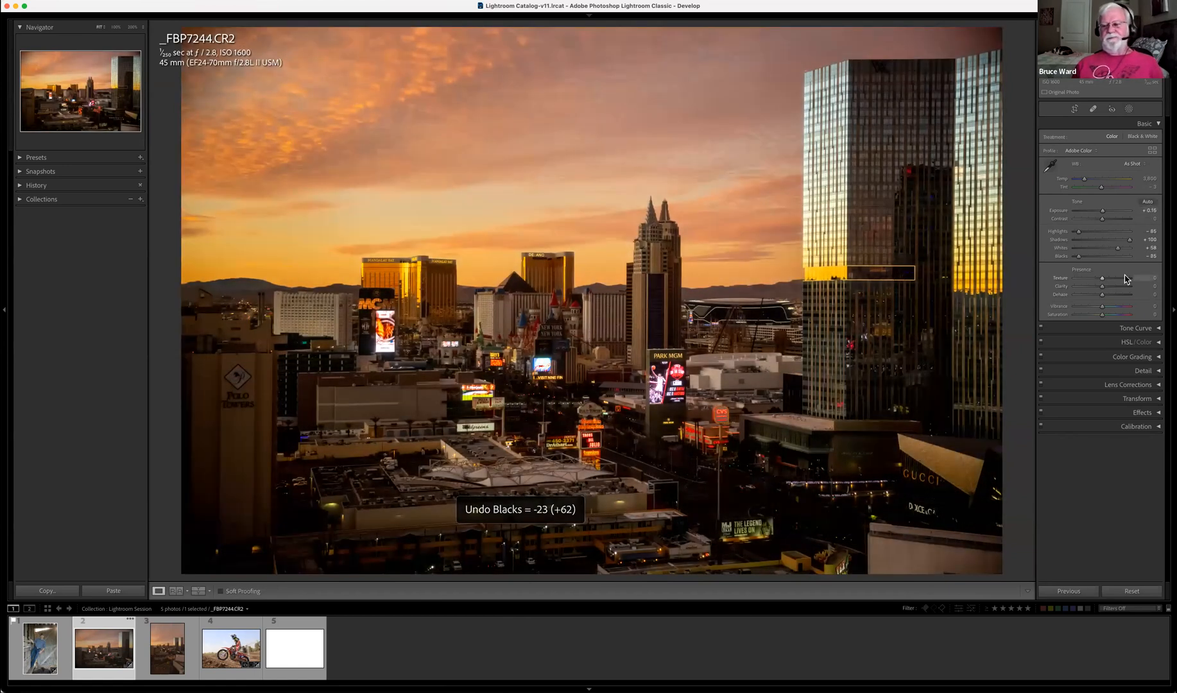
pyautogui.moveTo(1082, 260); pyautogui.dragTo(1084, 260)
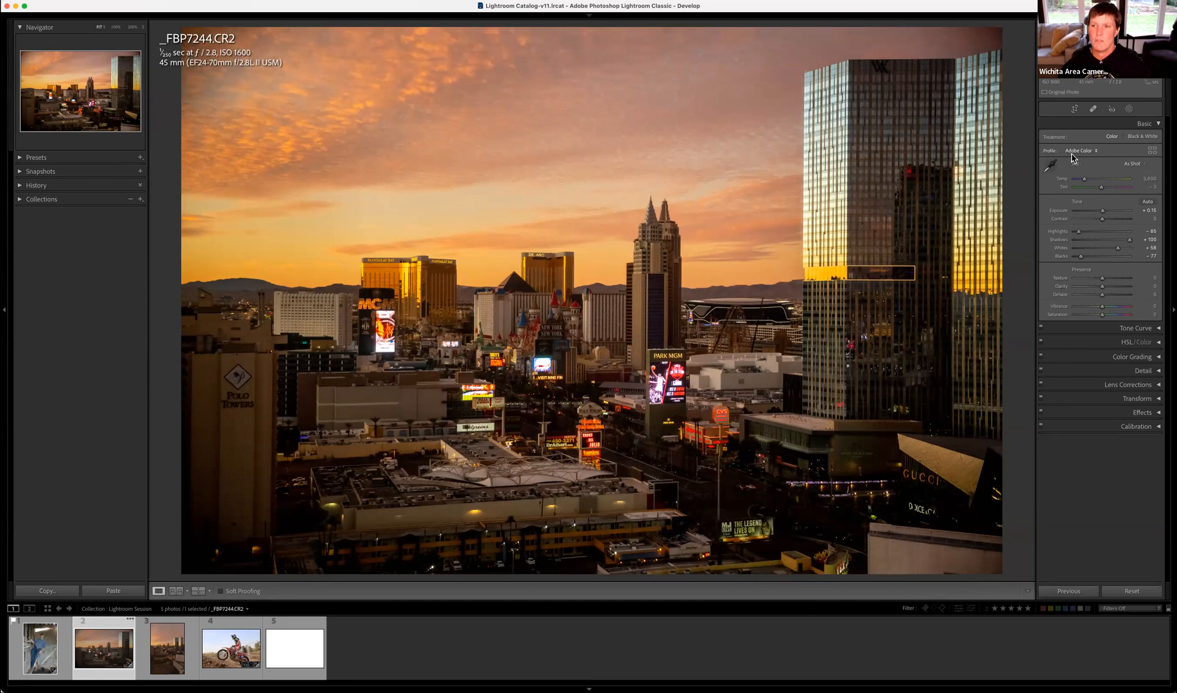
# Try the Adobe Landscape, Camera Landscape, Camera Faithful and Adobe Standard profiles on the Las Vegas photo
pyautogui.click(1076, 154)
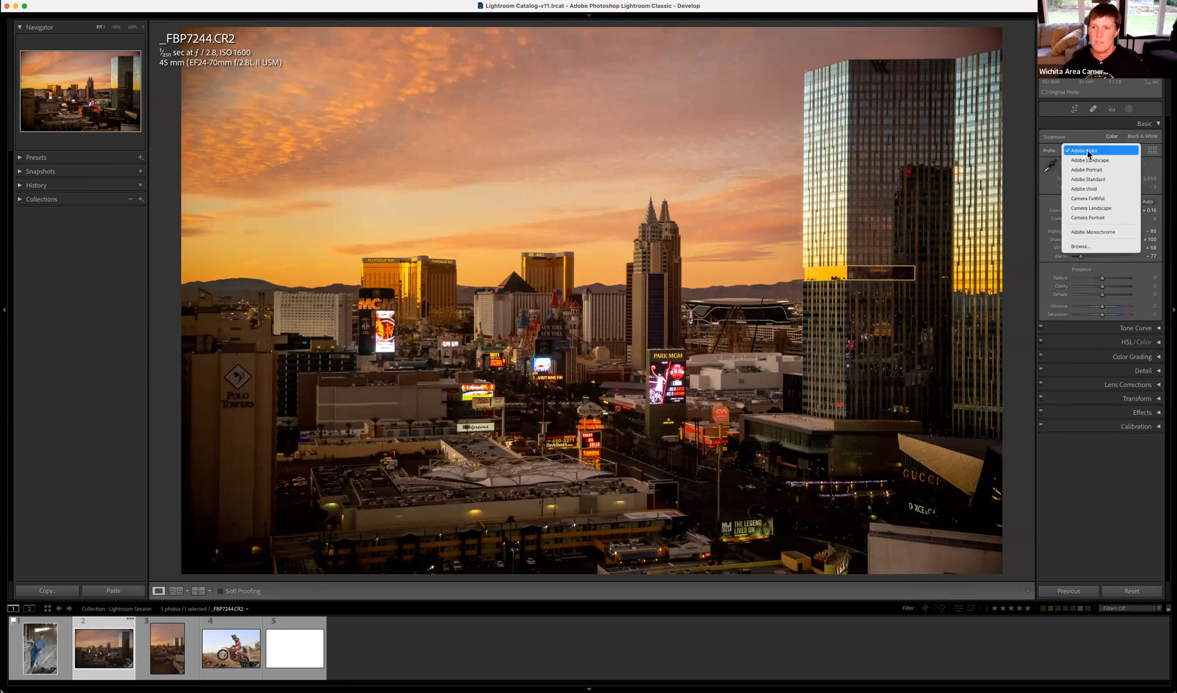
pyautogui.click(1097, 161)
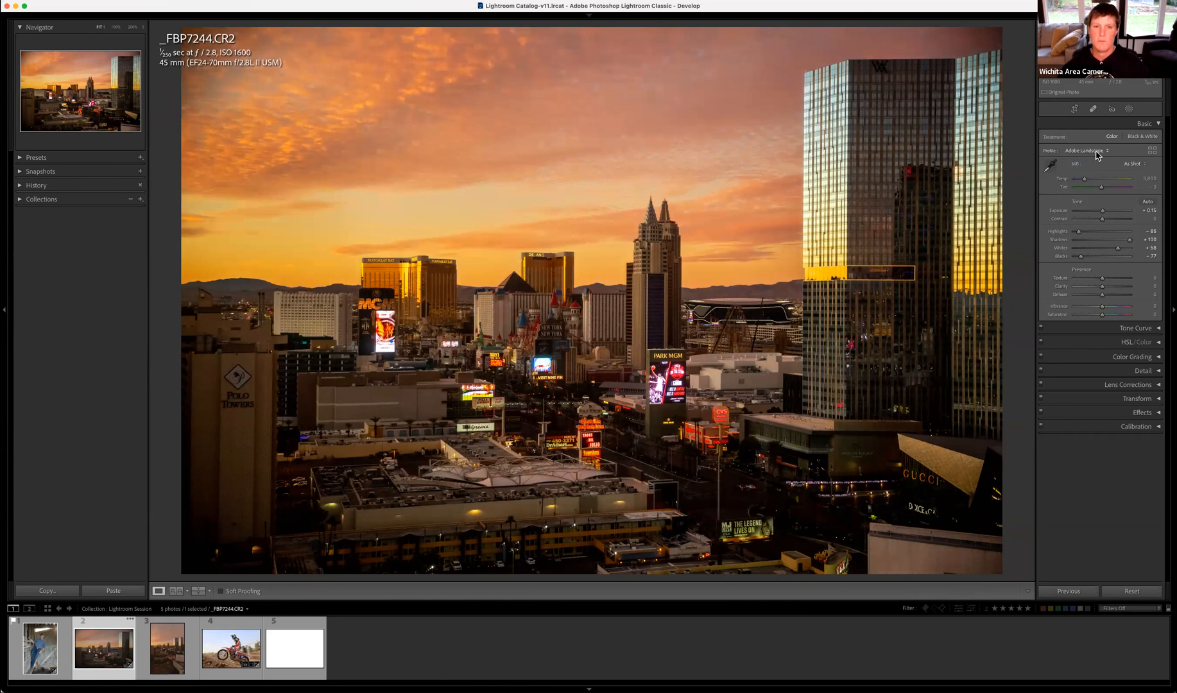
pyautogui.click(1096, 153)
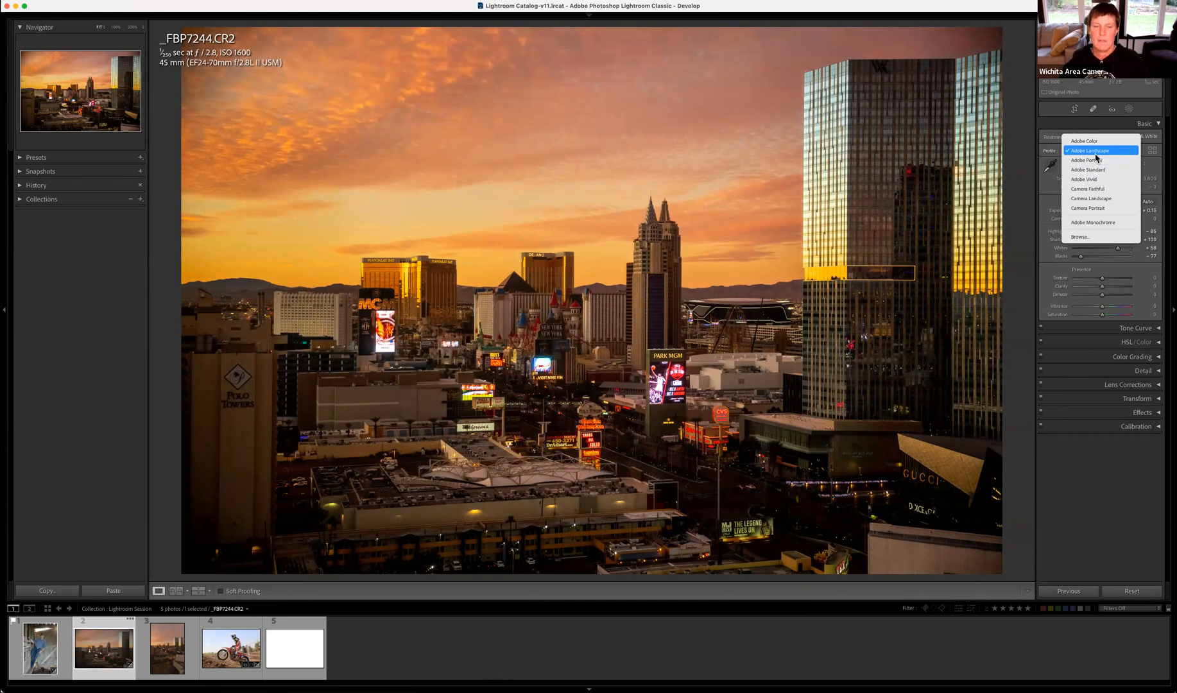
pyautogui.click(1095, 198)
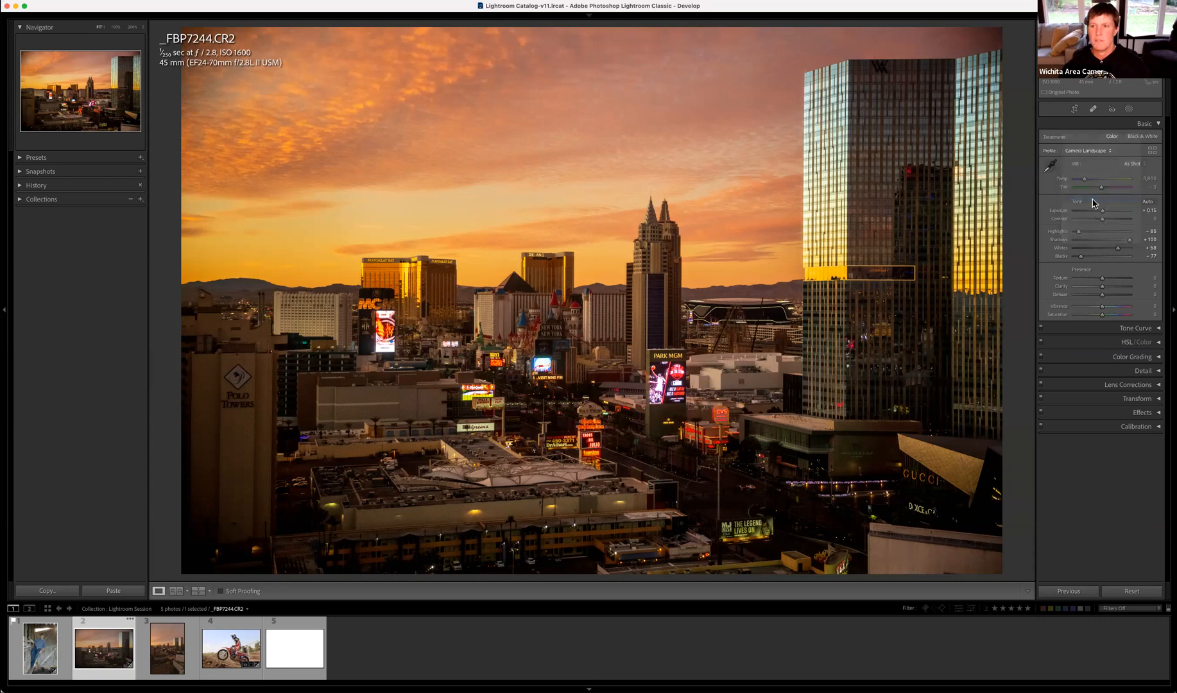
pyautogui.click(1102, 154)
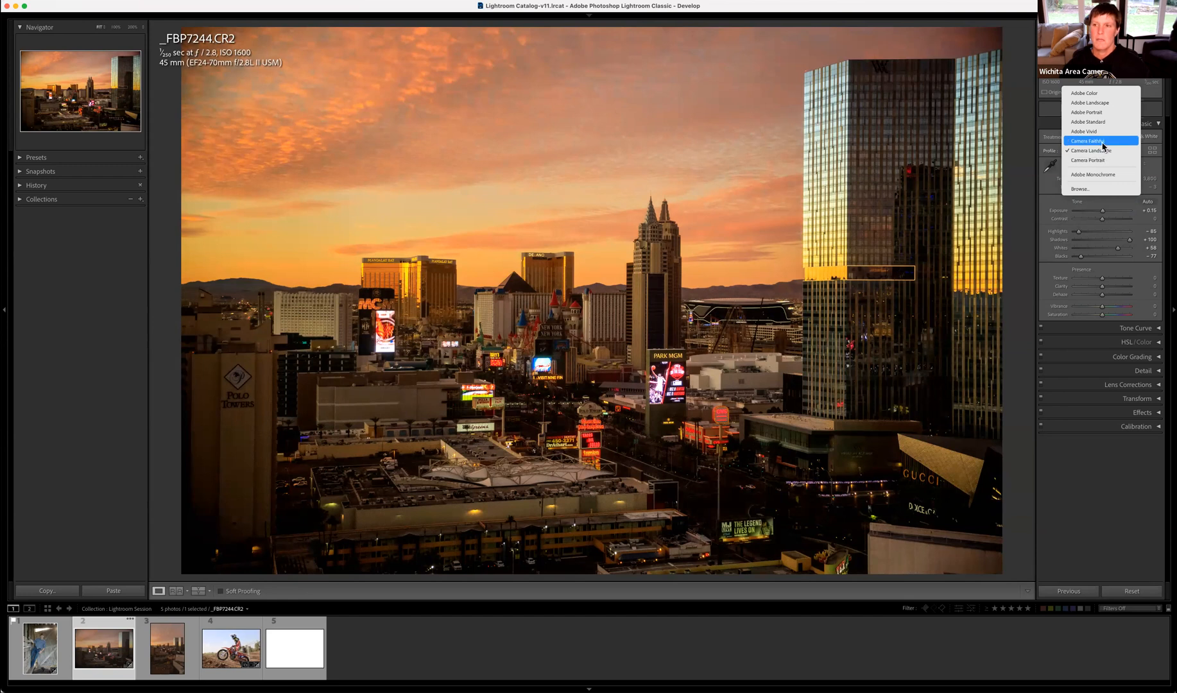
pyautogui.click(1098, 143)
pyautogui.click(1095, 154)
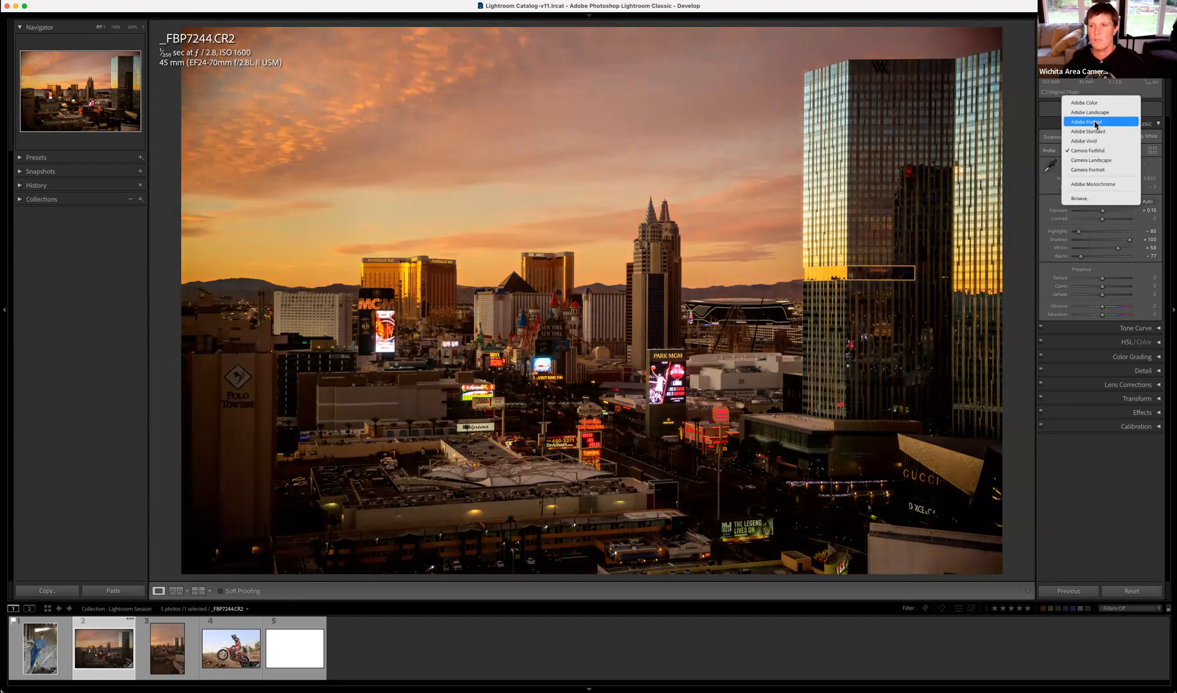
pyautogui.click(1095, 132)
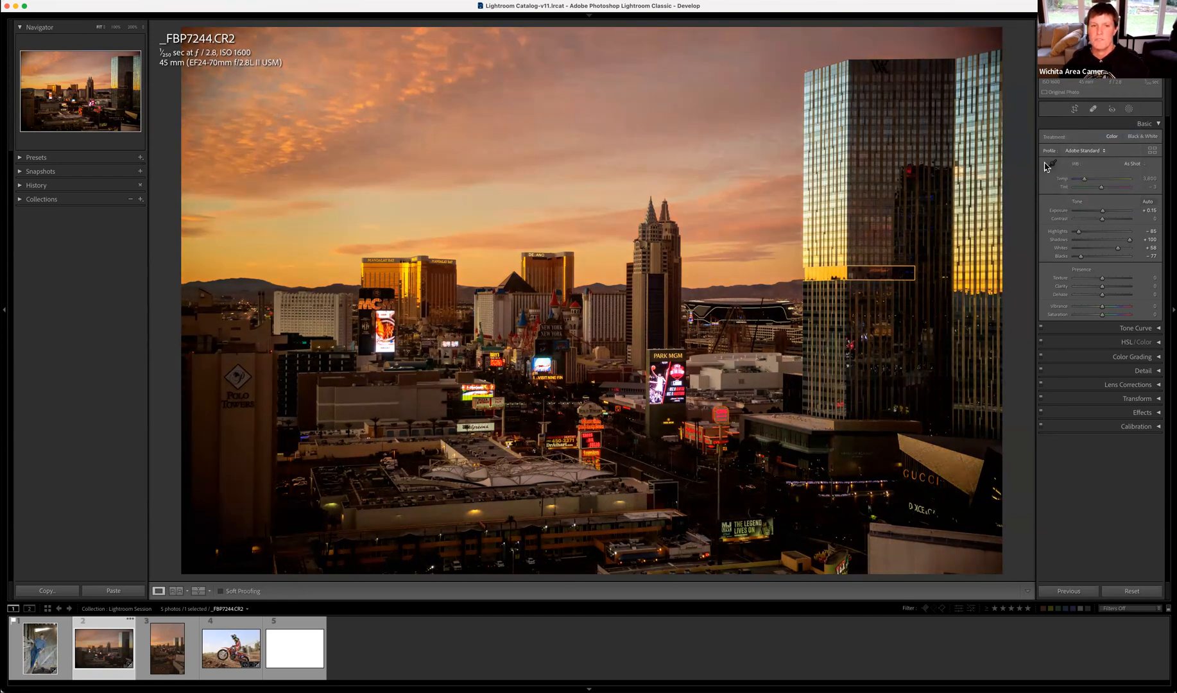
pyautogui.click(1094, 152)
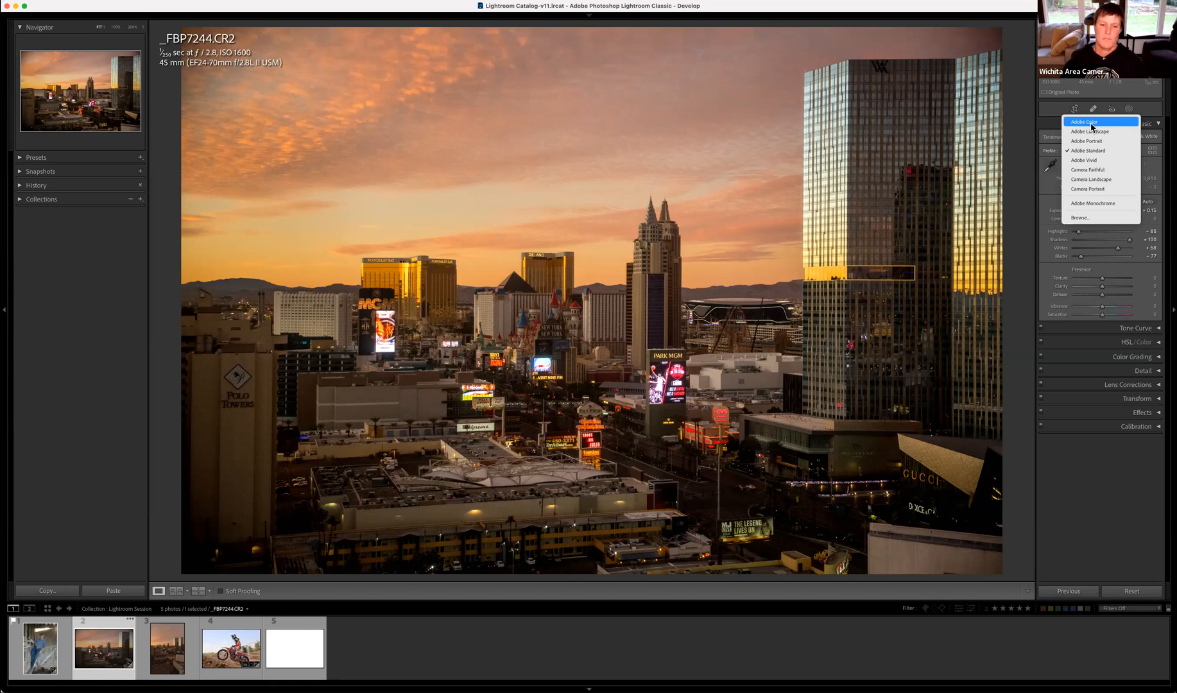
# Open the motocross JPEG and browse its available profiles, filtering by color, black and white, and all
pyautogui.click(226, 658)
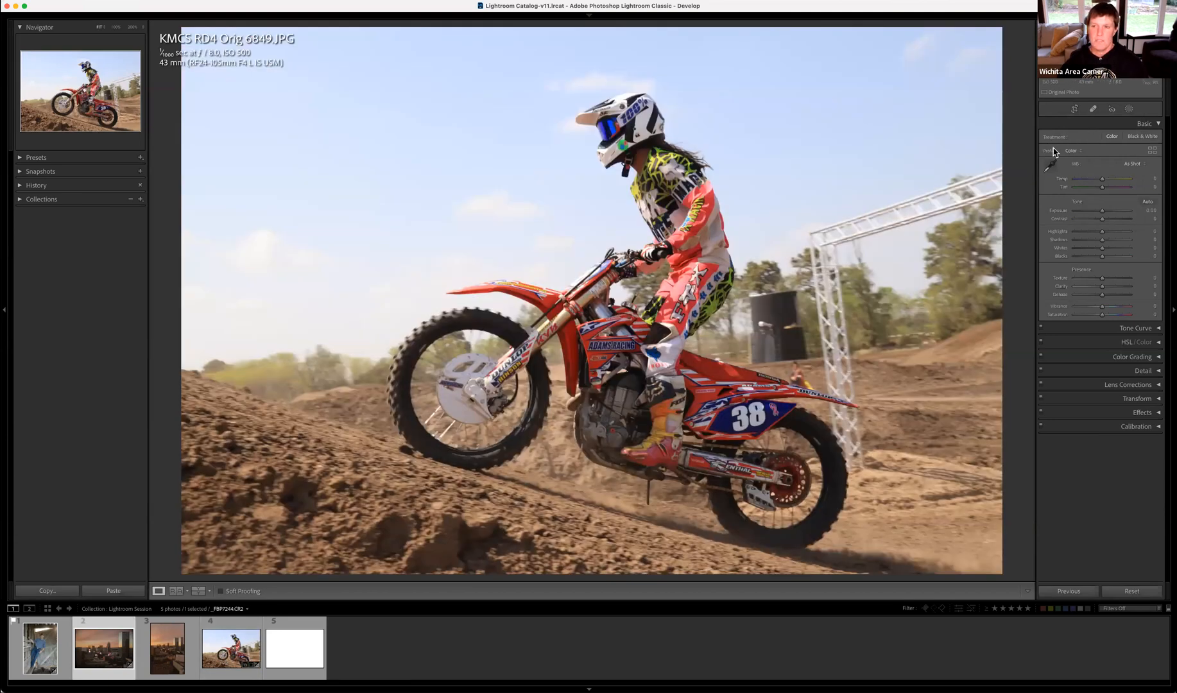
pyautogui.click(1076, 152)
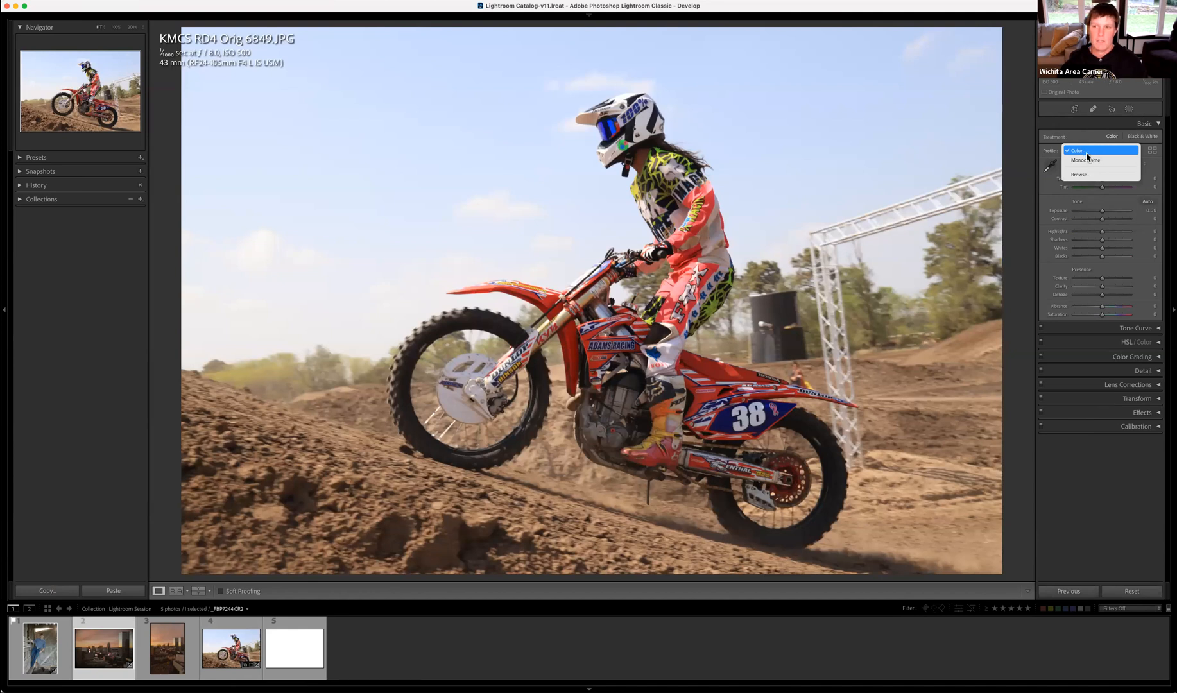
pyautogui.click(1085, 176)
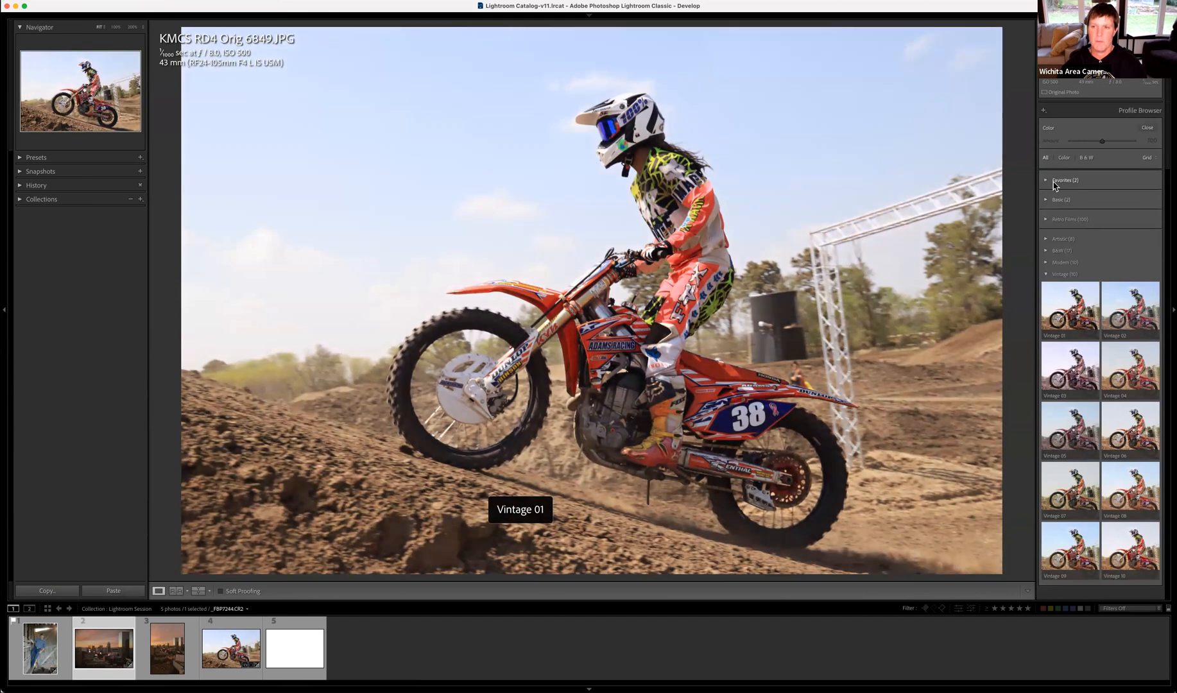
pyautogui.click(1065, 160)
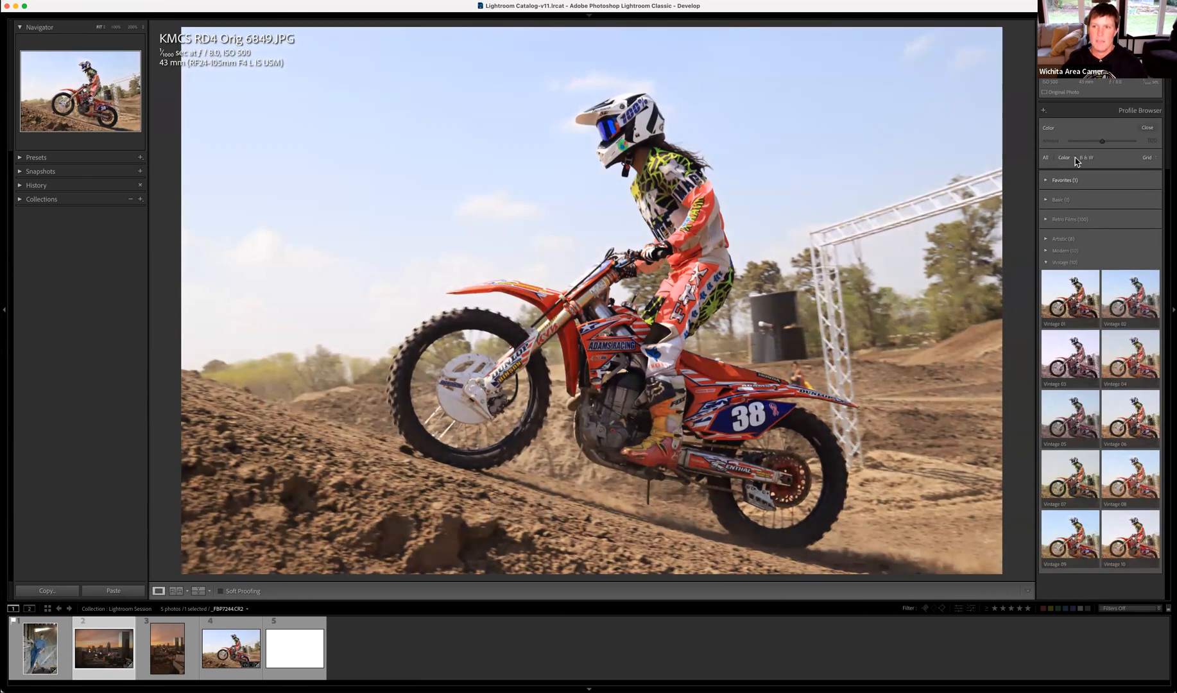
pyautogui.click(1086, 159)
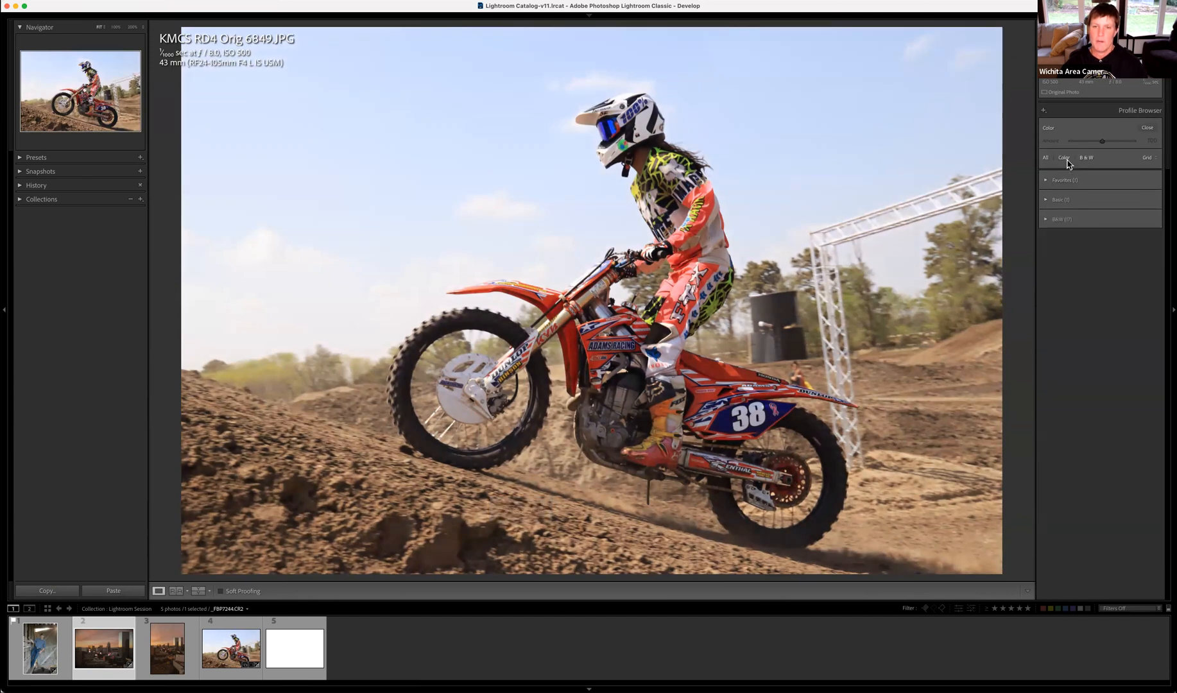
pyautogui.click(1066, 159)
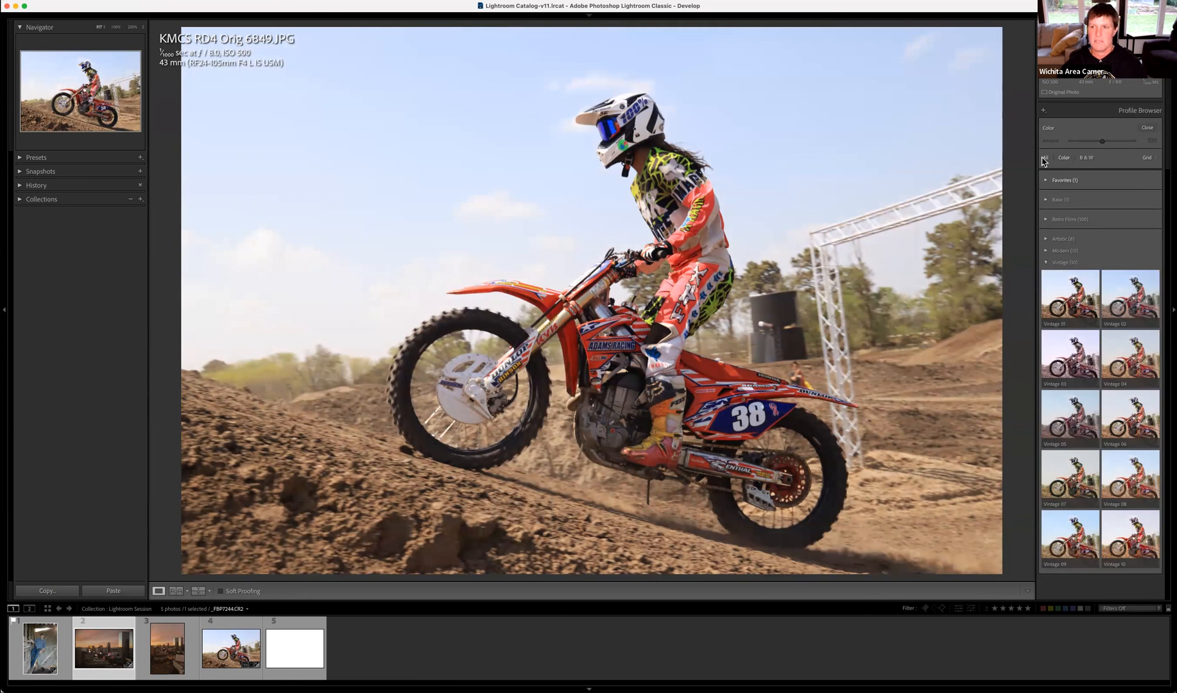
pyautogui.click(1046, 158)
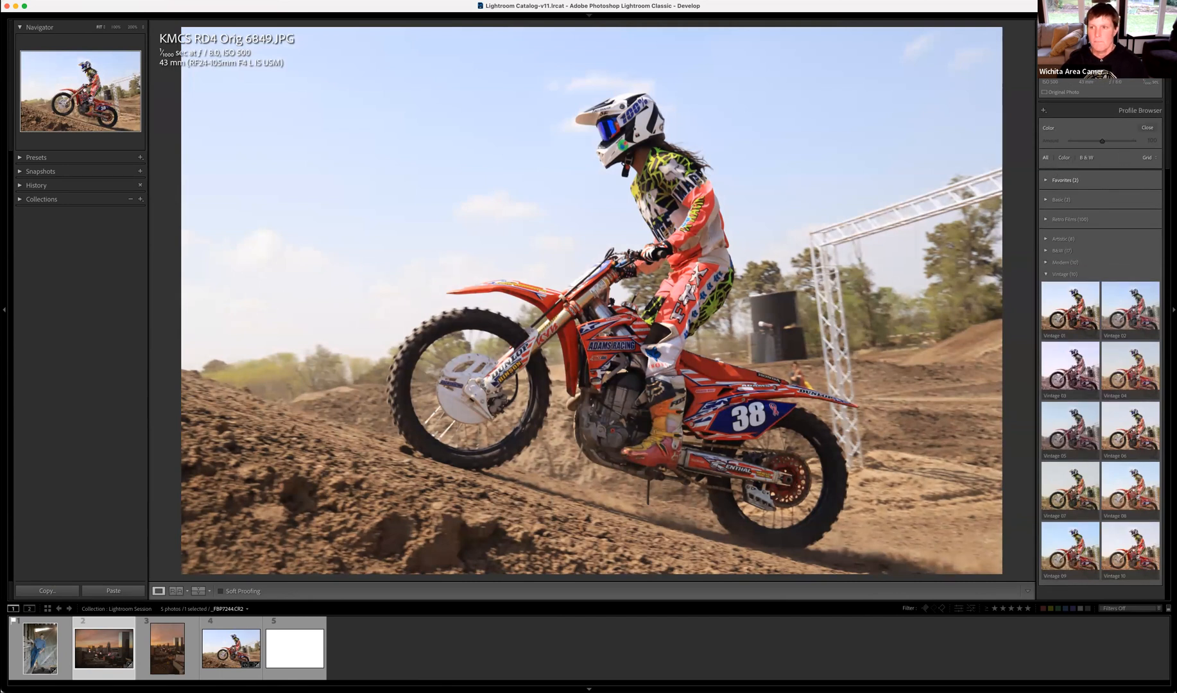
# Leave the profile browser and check which white balance presets are offered for the motocross JPEG
pyautogui.click(1149, 128)
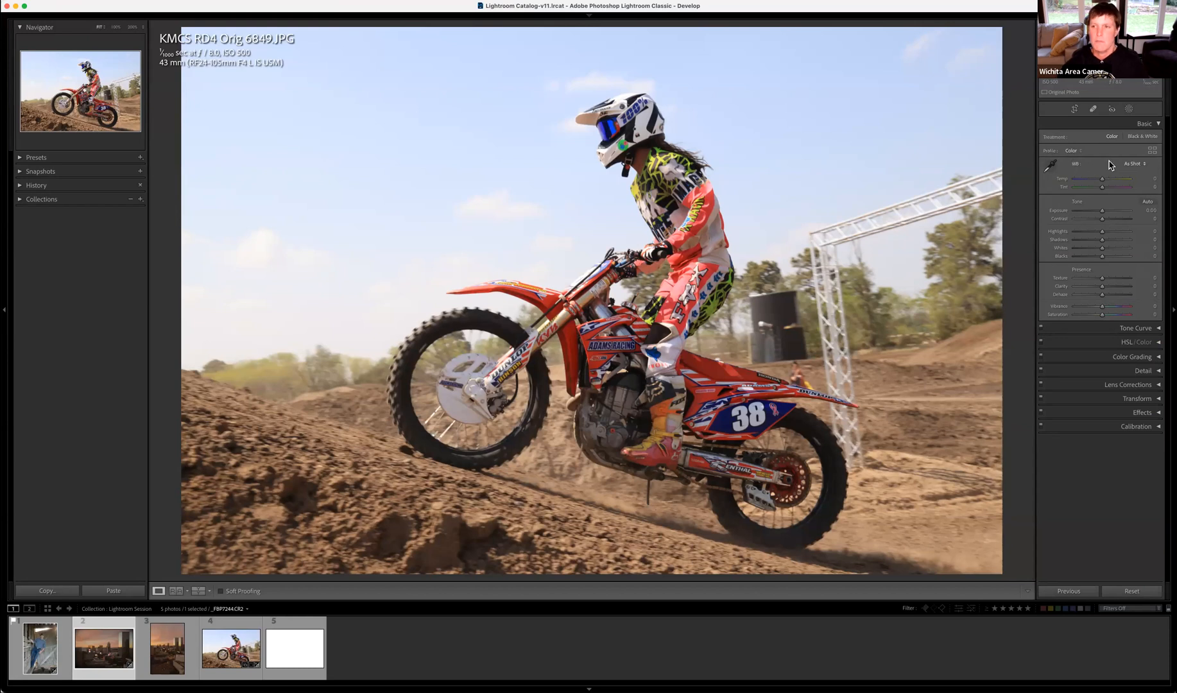
pyautogui.click(1153, 152)
pyautogui.click(1149, 128)
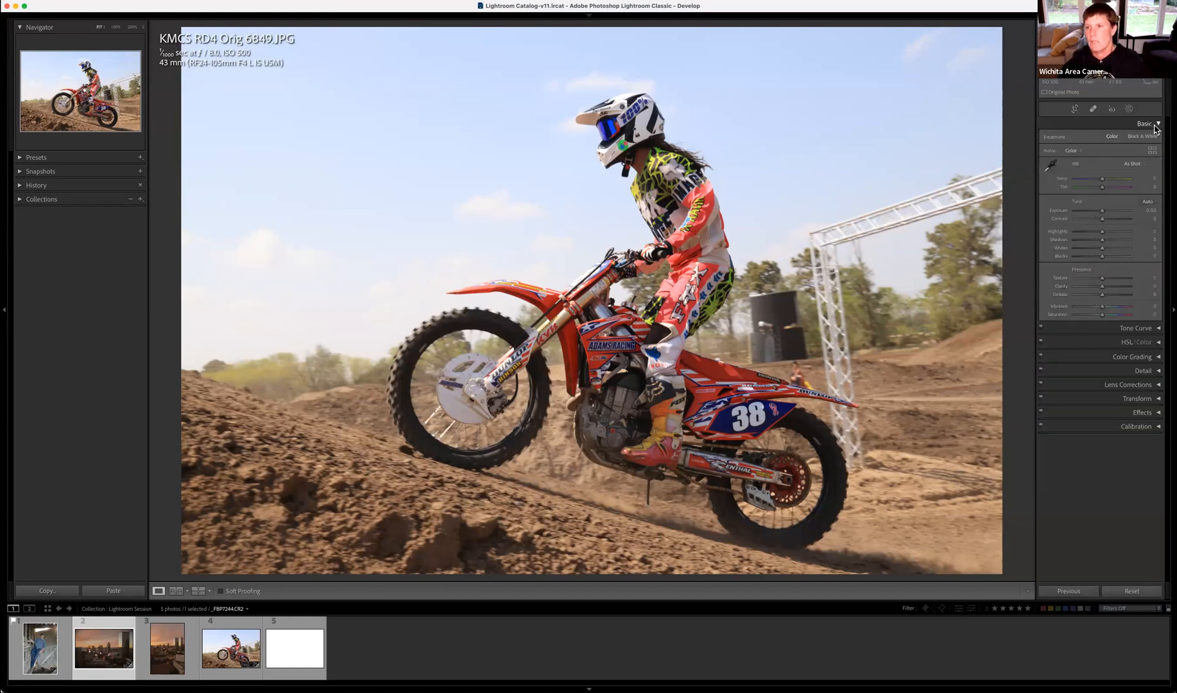
pyautogui.click(1136, 165)
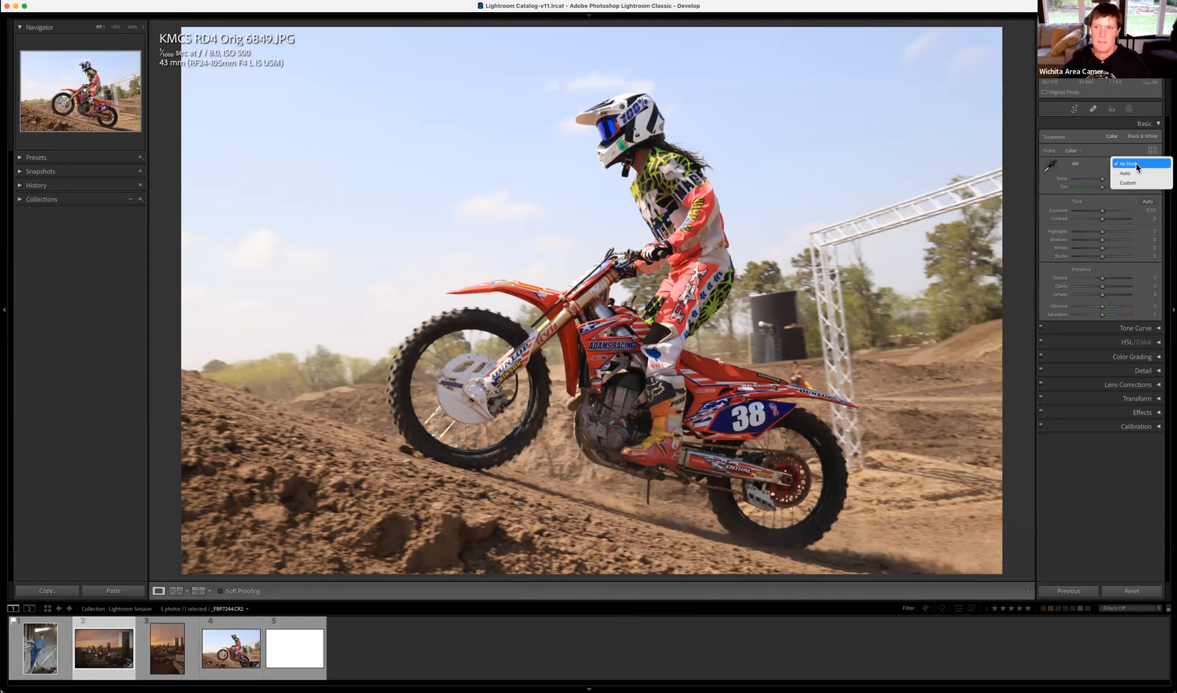
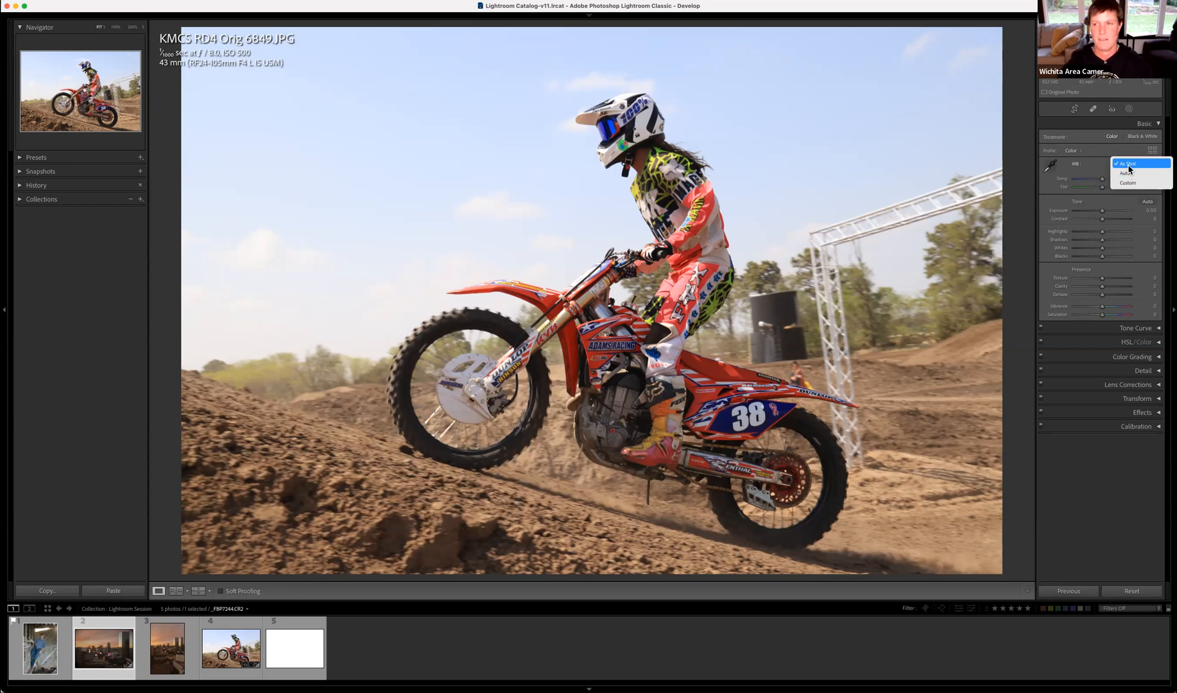
pyautogui.click(1130, 168)
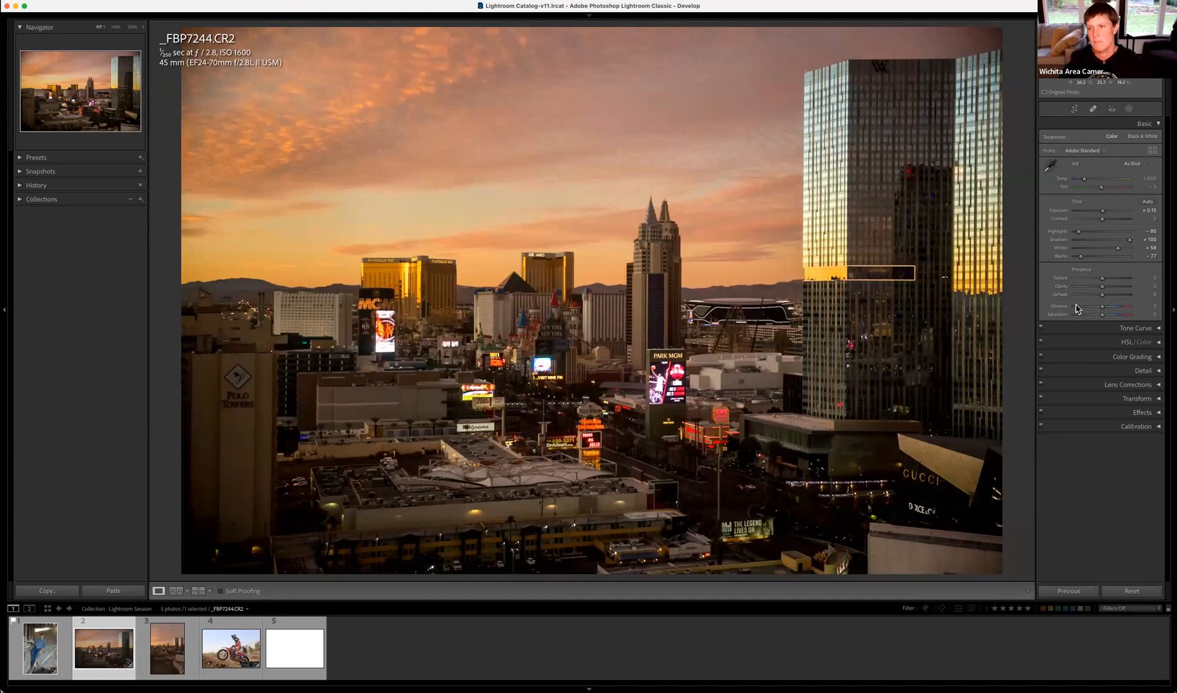
# Try the Adobe Vivid profile on the Las Vegas raw photo, and apply Adobe Landscape instead
pyautogui.click(1102, 153)
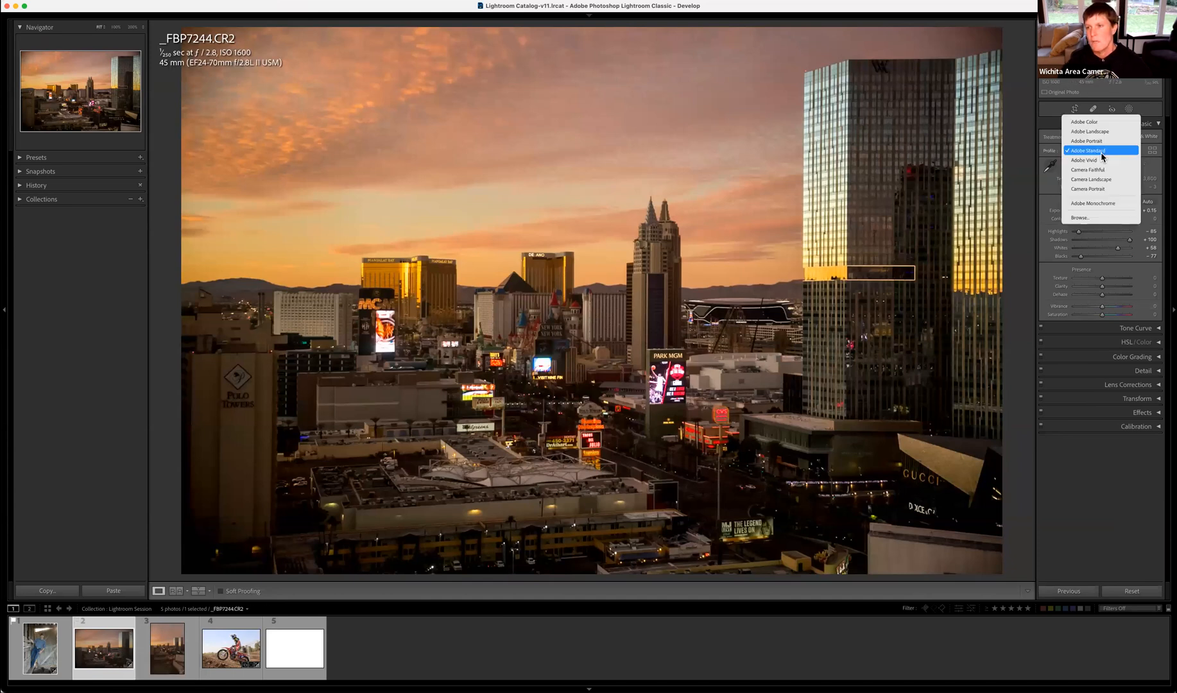
pyautogui.click(1099, 160)
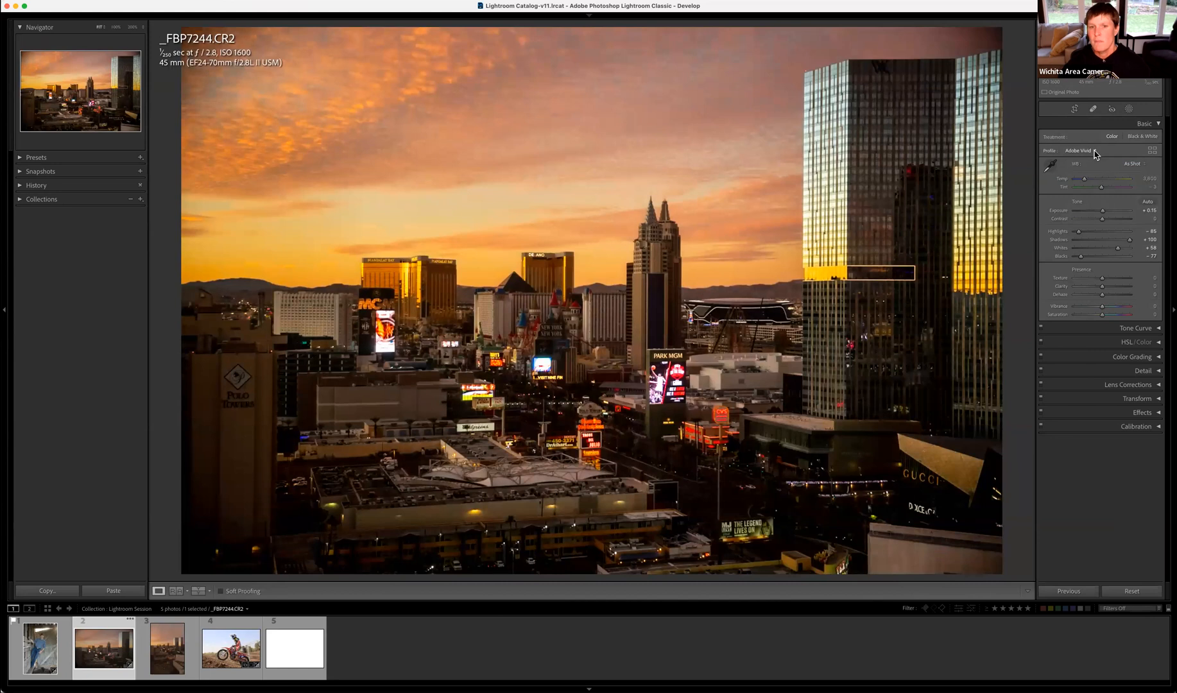
pyautogui.click(1096, 154)
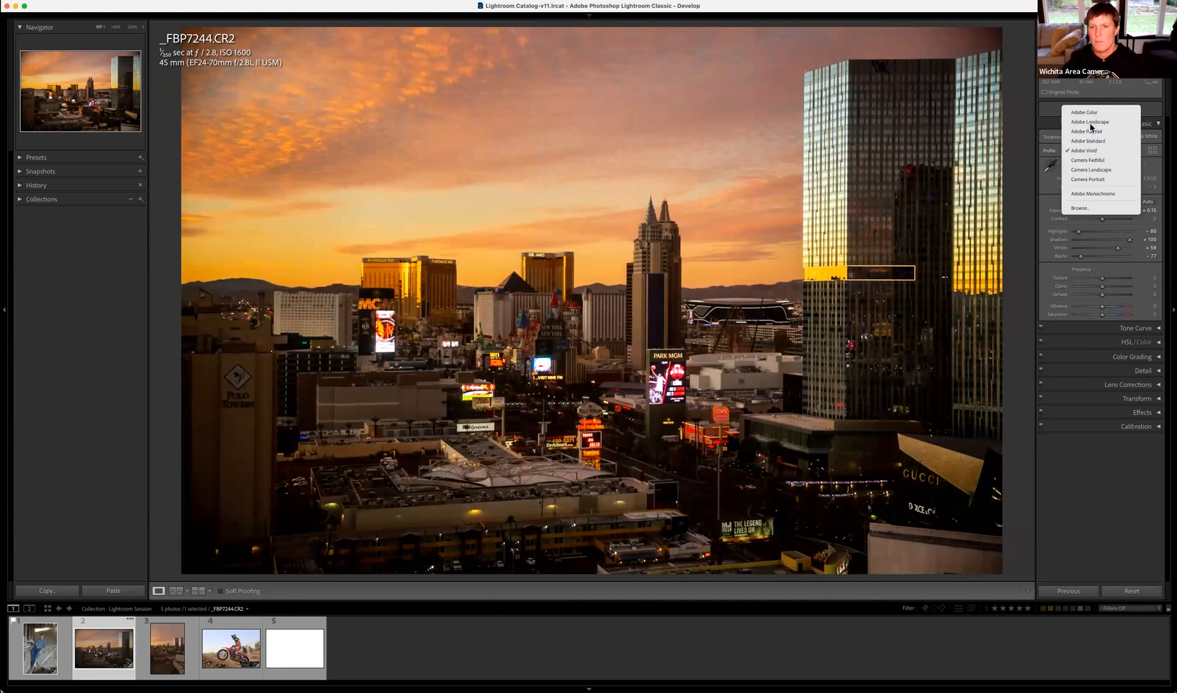
pyautogui.click(1091, 122)
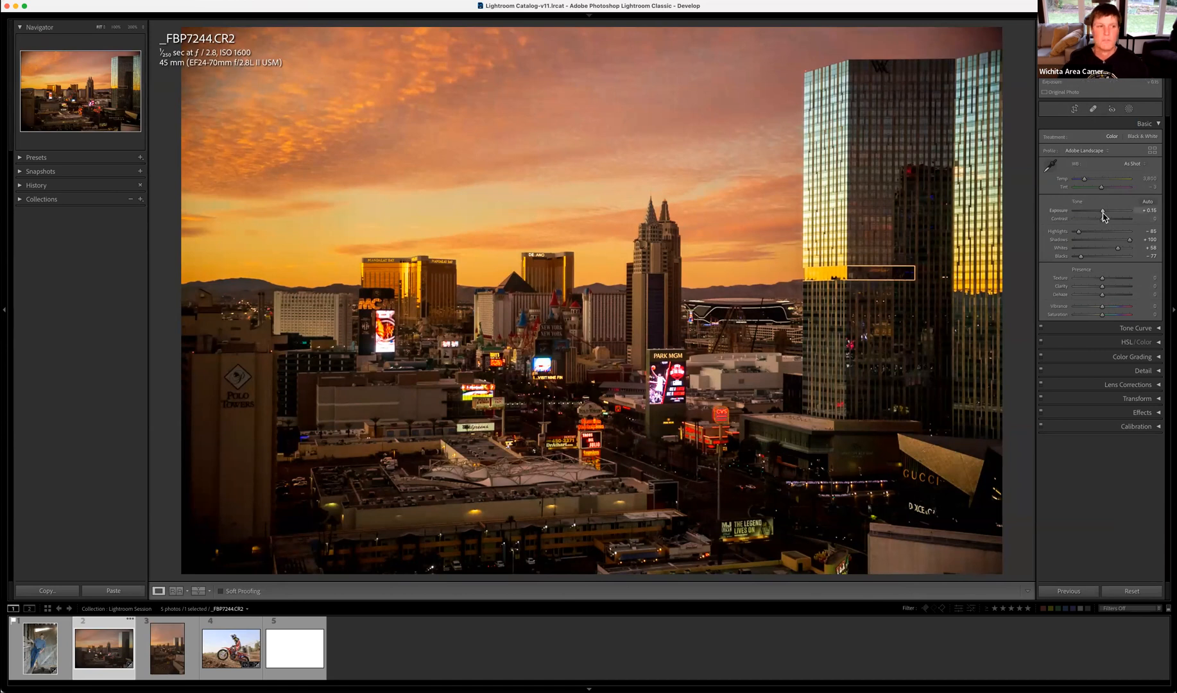
# Raise the Las Vegas photo's Exposure to +0.43 and its Contrast to +100
pyautogui.moveTo(1103, 216); pyautogui.dragTo(1106, 217)
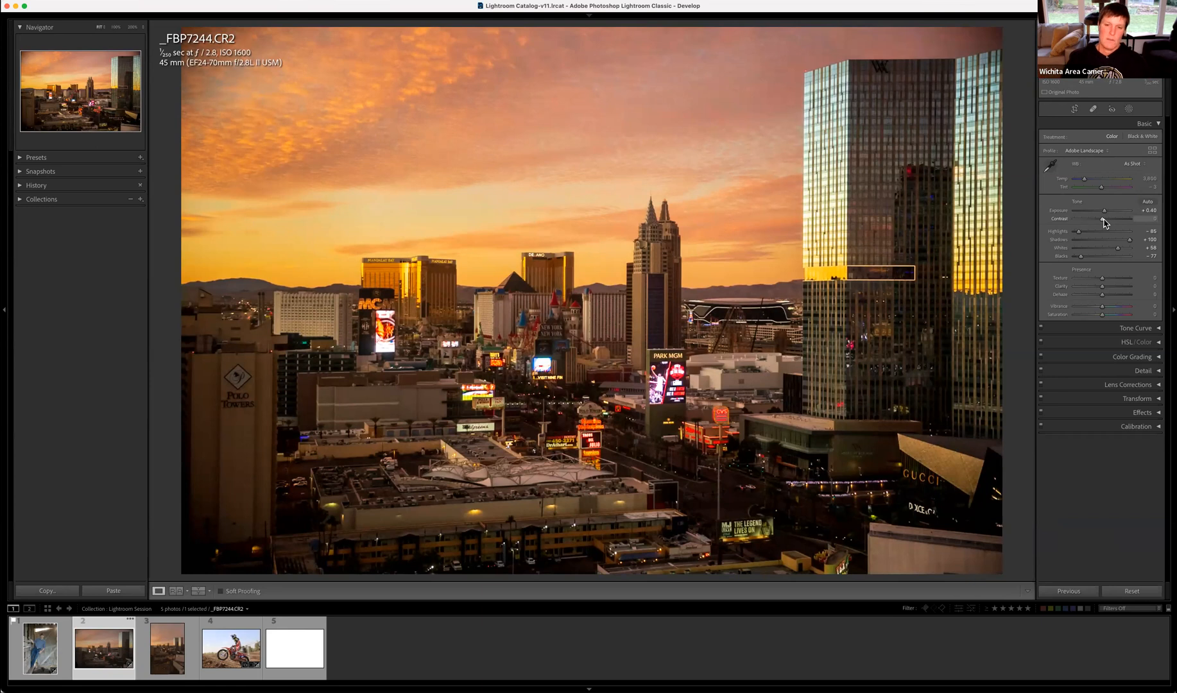
pyautogui.moveTo(1105, 223); pyautogui.dragTo(1132, 221)
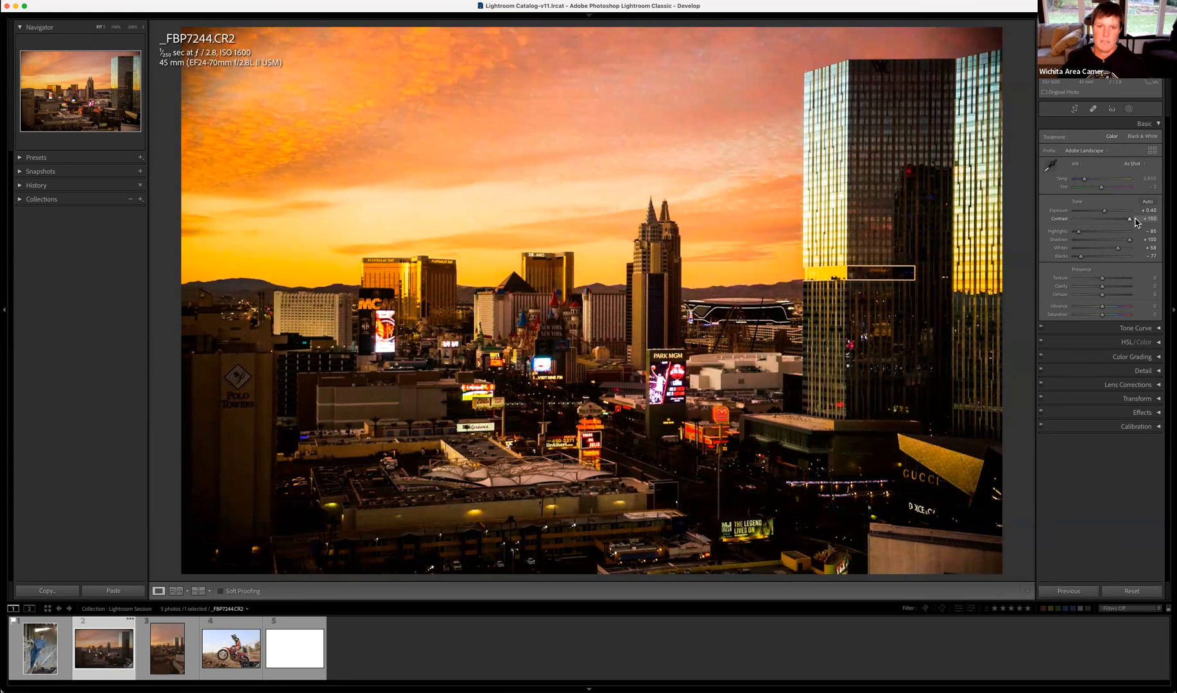
# Try the Las Vegas photo's Contrast at -100, return it to 0, and raise the Vibrance to +3
pyautogui.moveTo(1135, 222); pyautogui.dragTo(1072, 235)
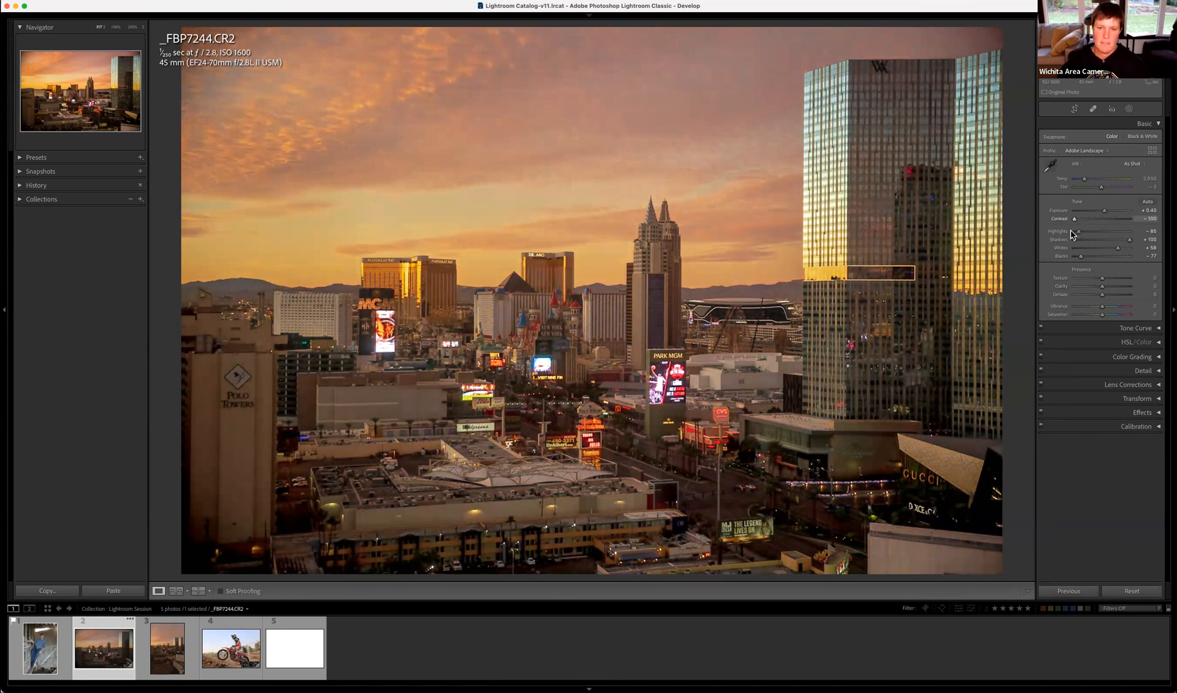
pyautogui.moveTo(1070, 235); pyautogui.dragTo(1102, 233)
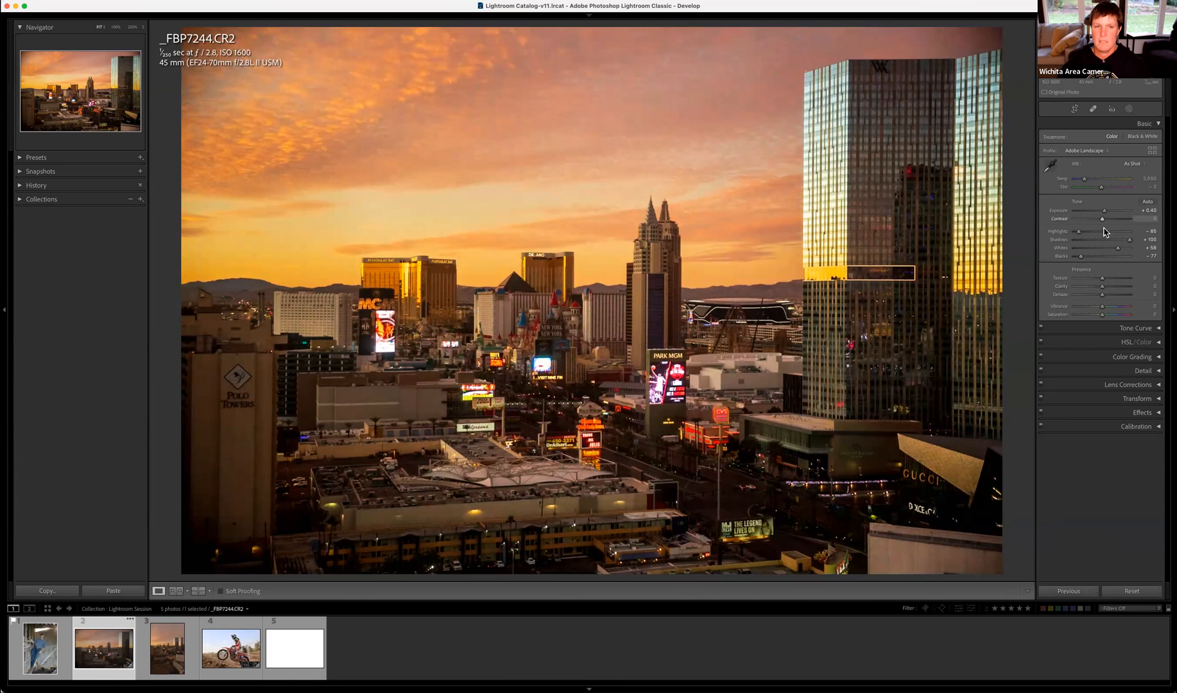
pyautogui.moveTo(1103, 312)
pyautogui.mouseDown()
pyautogui.moveTo(1131, 311)
pyautogui.moveTo(1104, 313)
pyautogui.mouseUp()
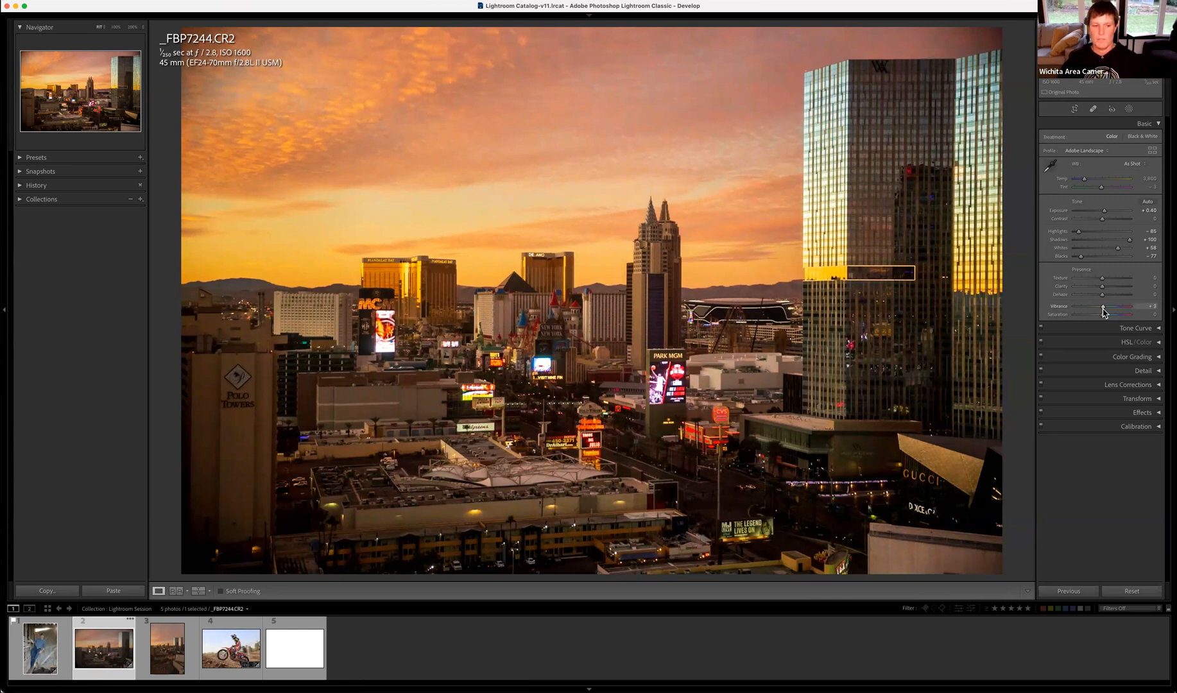
# Open the barn portrait and make slight Vibrance and Saturation adjustments, with Contrast at +1
pyautogui.press('Left')
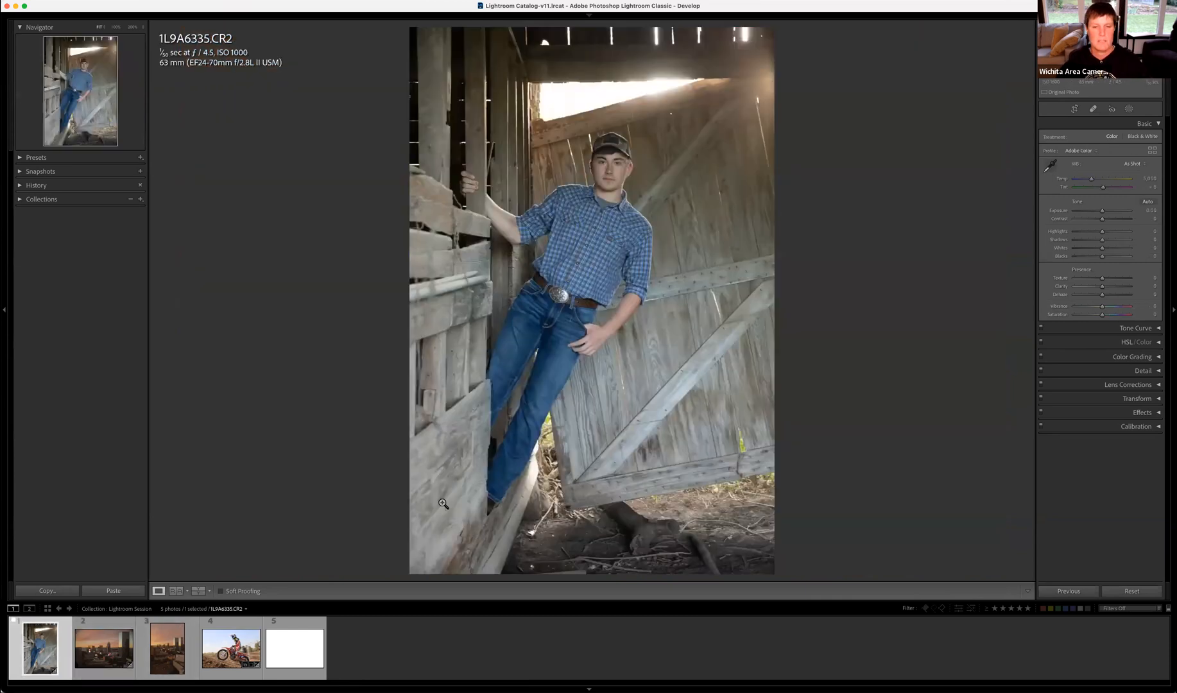
pyautogui.moveTo(1121, 312)
pyautogui.mouseDown()
pyautogui.moveTo(1108, 311)
pyautogui.moveTo(1131, 315)
pyautogui.moveTo(1105, 316)
pyautogui.moveTo(1120, 320)
pyautogui.moveTo(1106, 327)
pyautogui.moveTo(1149, 318)
pyautogui.moveTo(1104, 323)
pyautogui.mouseUp()
pyautogui.moveTo(1103, 222)
pyautogui.mouseDown()
pyautogui.moveTo(1141, 223)
pyautogui.moveTo(1089, 226)
pyautogui.moveTo(1103, 228)
pyautogui.mouseUp()
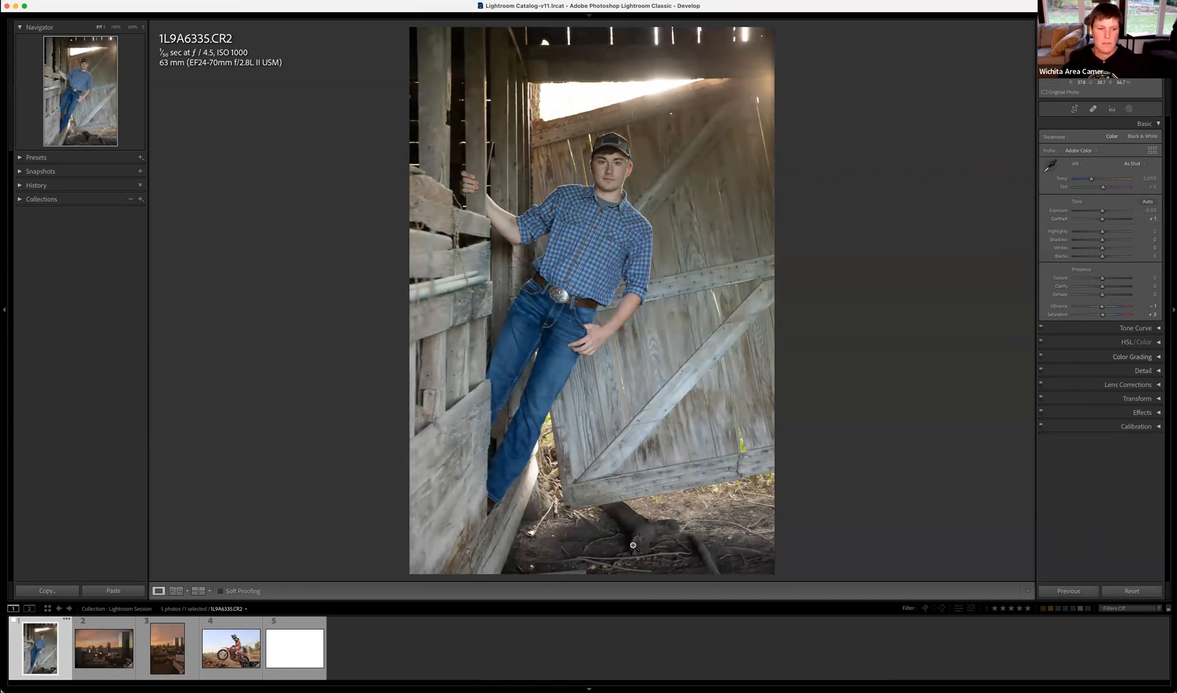
# Return to the Las Vegas sunset photo and raise its Texture to +3
pyautogui.click(116, 658)
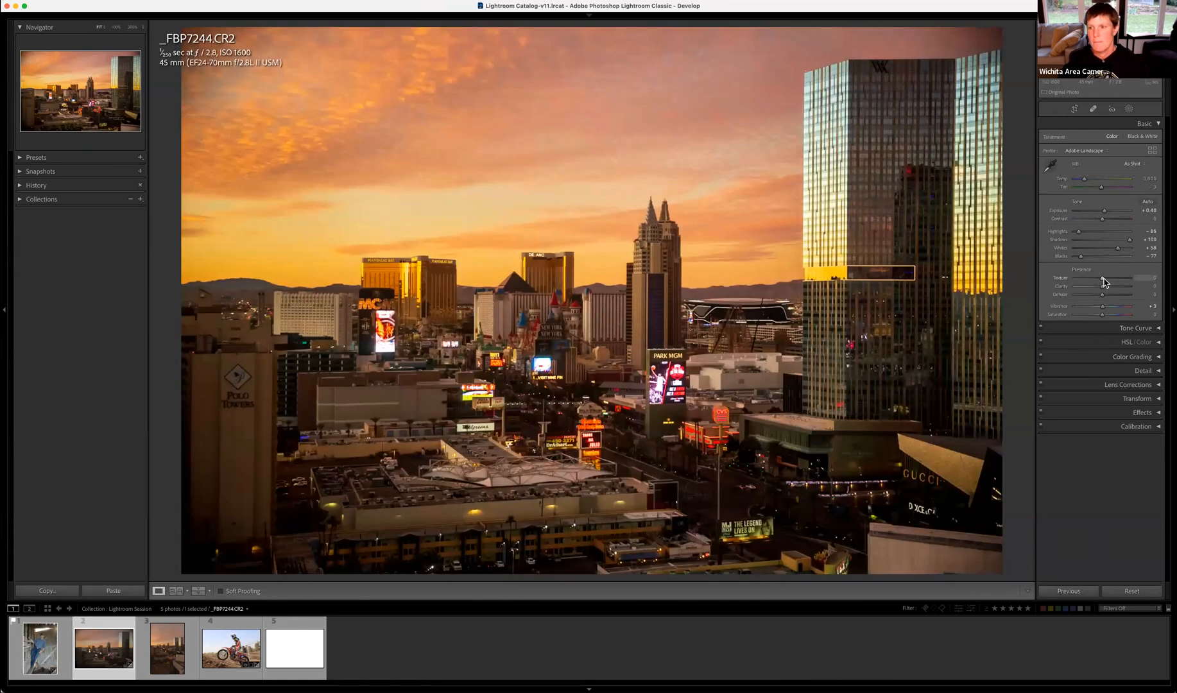
pyautogui.moveTo(1104, 283); pyautogui.dragTo(1105, 288)
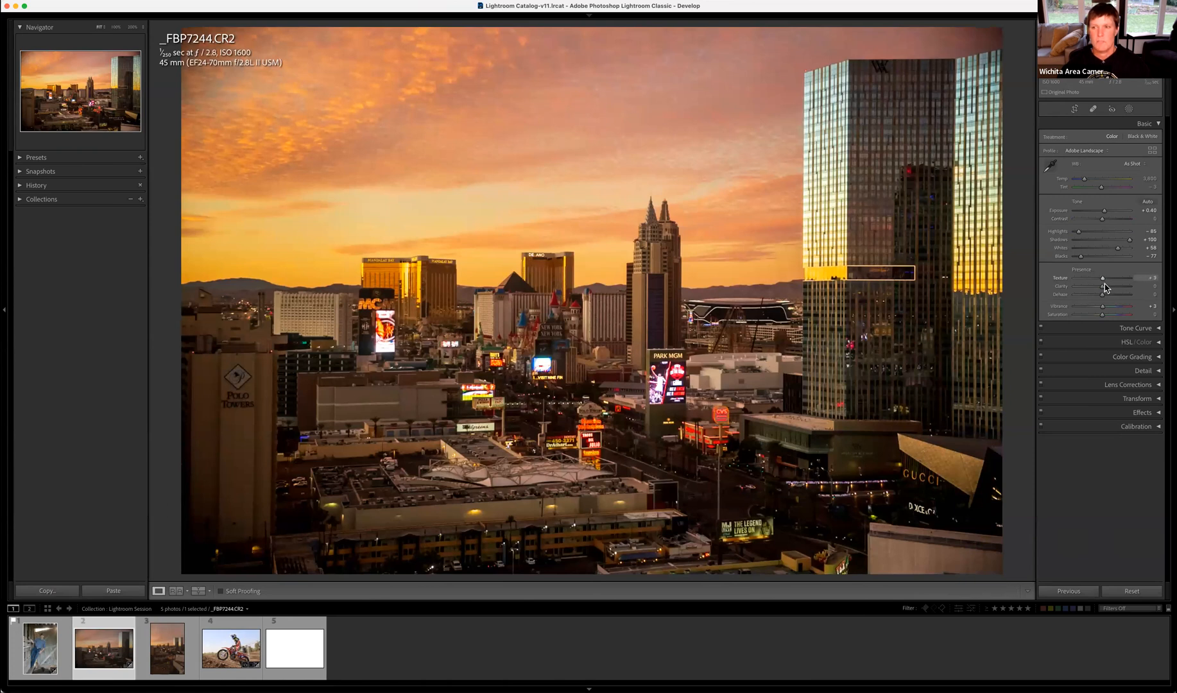
# Mask the Las Vegas sky with Select Sky, set the mask's Texture to 100, and check the masked area
pyautogui.click(1130, 110)
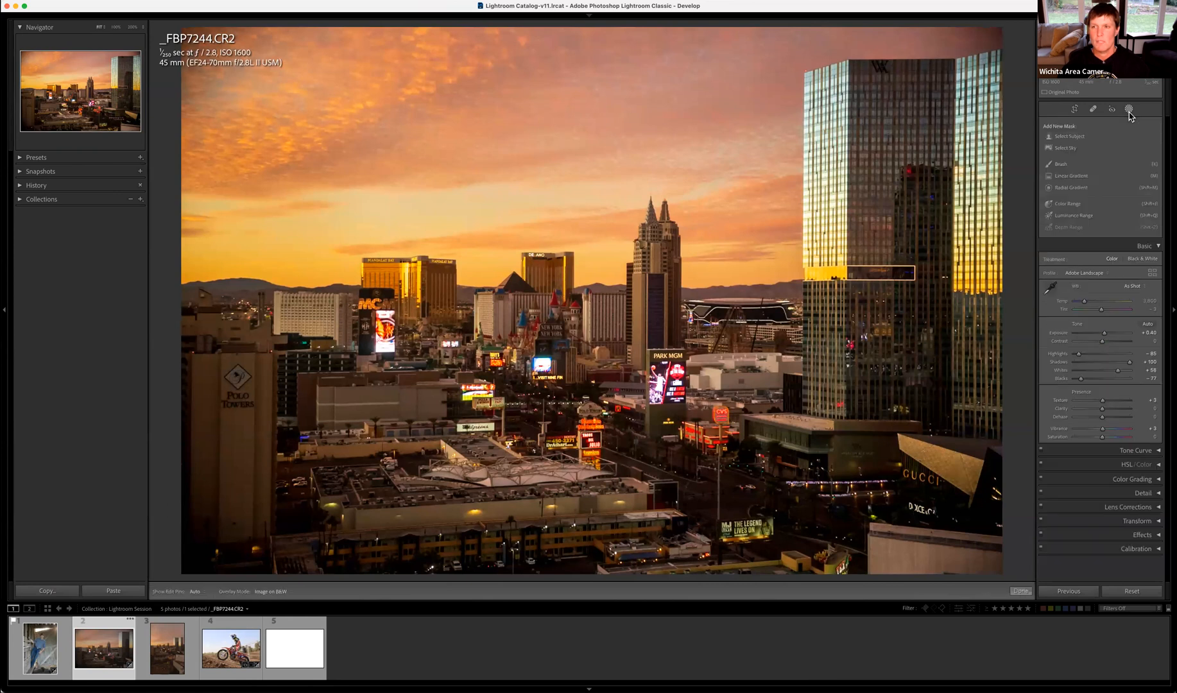
pyautogui.click(1067, 149)
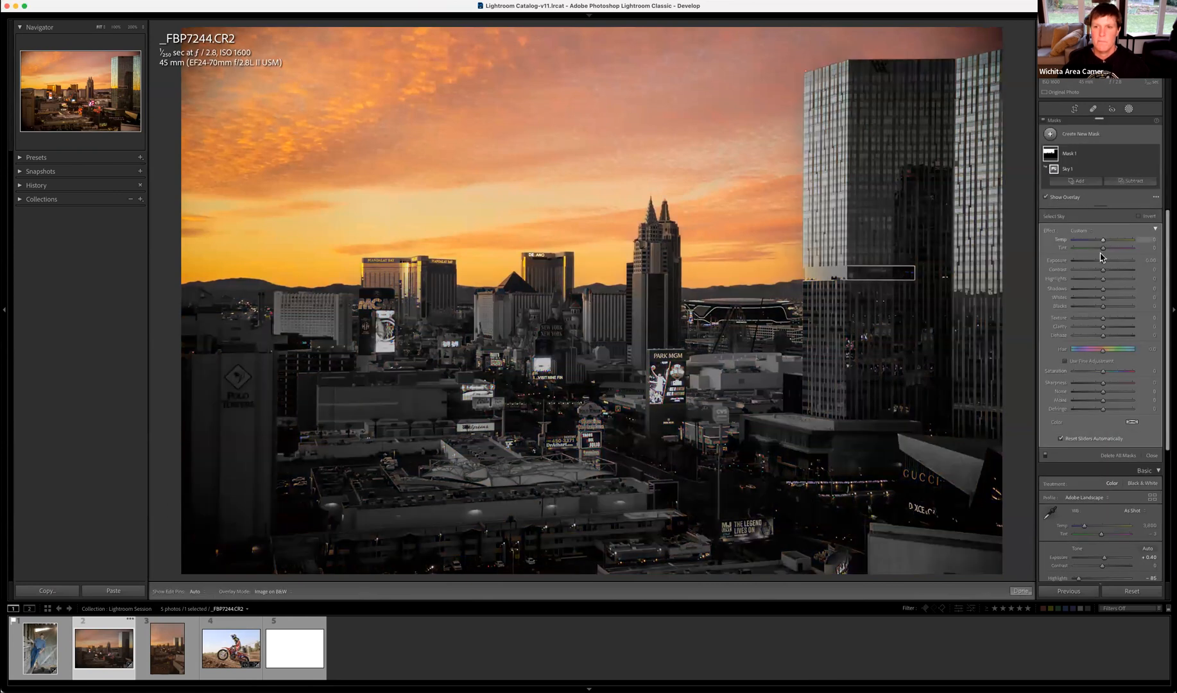
pyautogui.moveTo(1105, 323); pyautogui.dragTo(1140, 319)
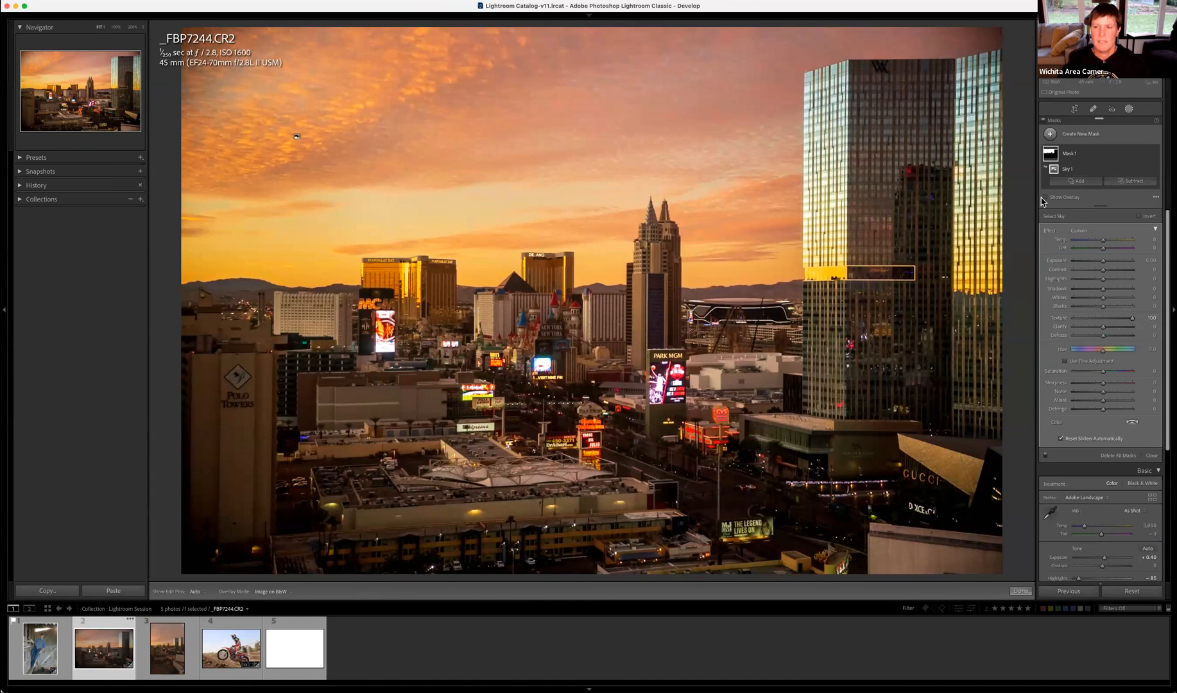
pyautogui.moveTo(1056, 158)
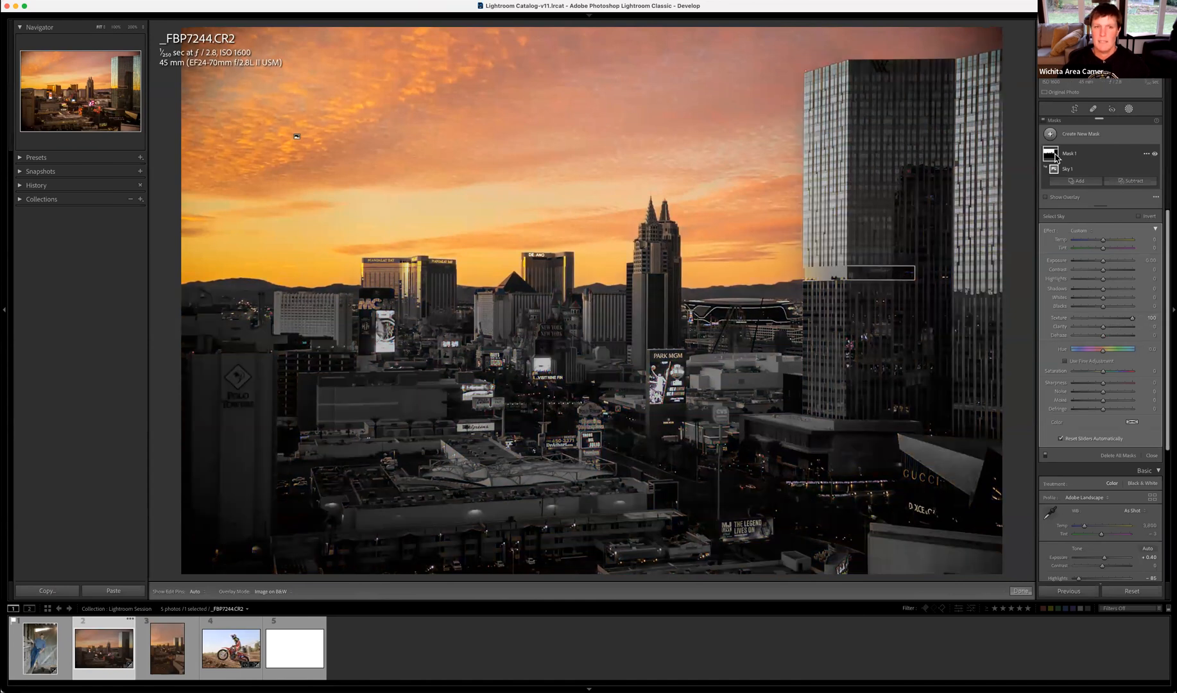
# Try higher and lower Texture and Clarity on the sky mask, bring both back to about zero, and close masking
pyautogui.moveTo(1101, 328)
pyautogui.mouseDown()
pyautogui.moveTo(1137, 325)
pyautogui.moveTo(1052, 343)
pyautogui.moveTo(1134, 334)
pyautogui.moveTo(1099, 335)
pyautogui.moveTo(1122, 335)
pyautogui.mouseUp()
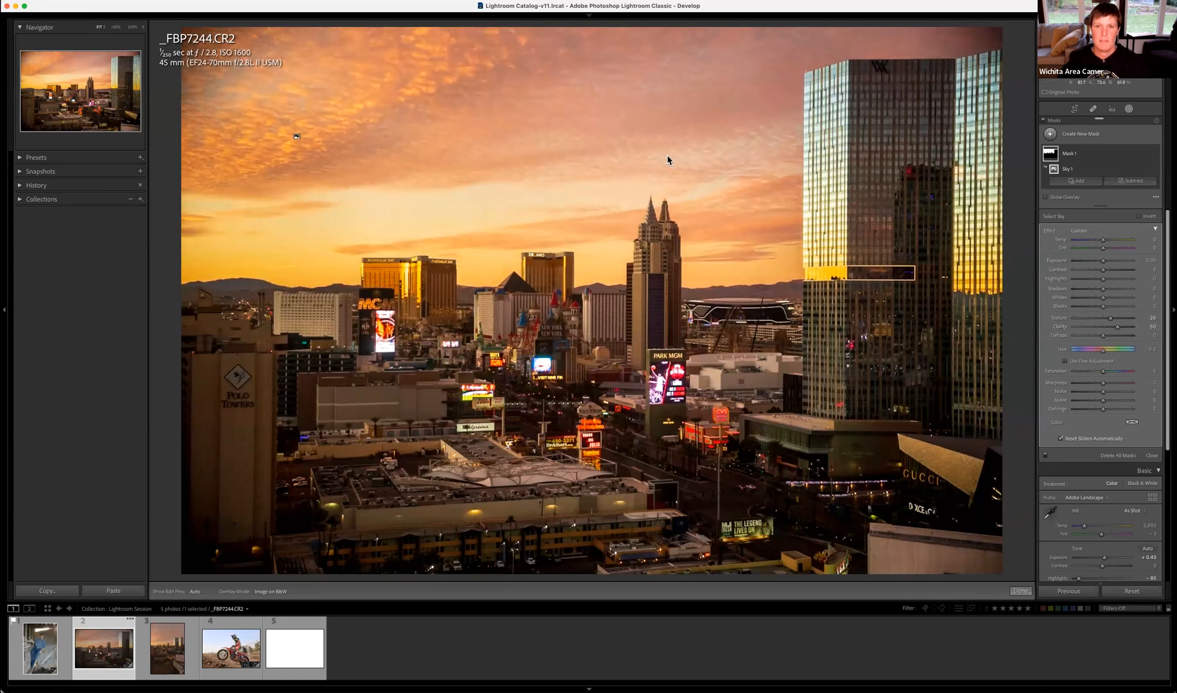
pyautogui.moveTo(1118, 331); pyautogui.dragTo(1070, 327)
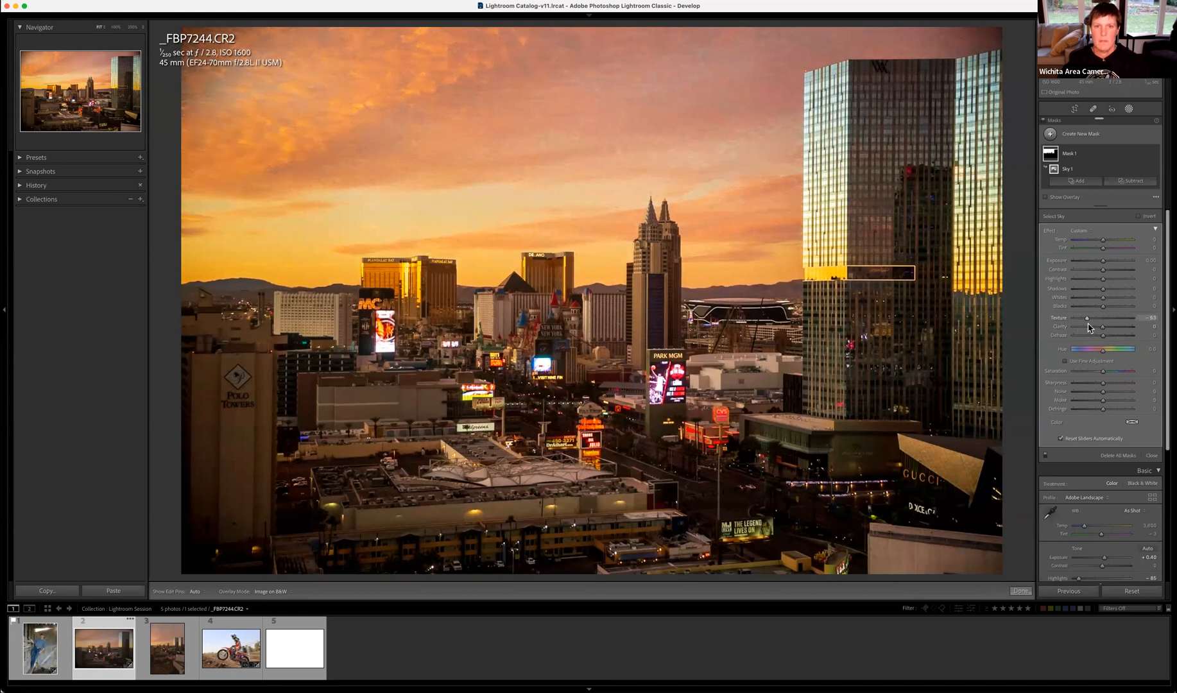
pyautogui.moveTo(1067, 325); pyautogui.dragTo(1094, 323)
pyautogui.moveTo(1092, 330); pyautogui.dragTo(1084, 332)
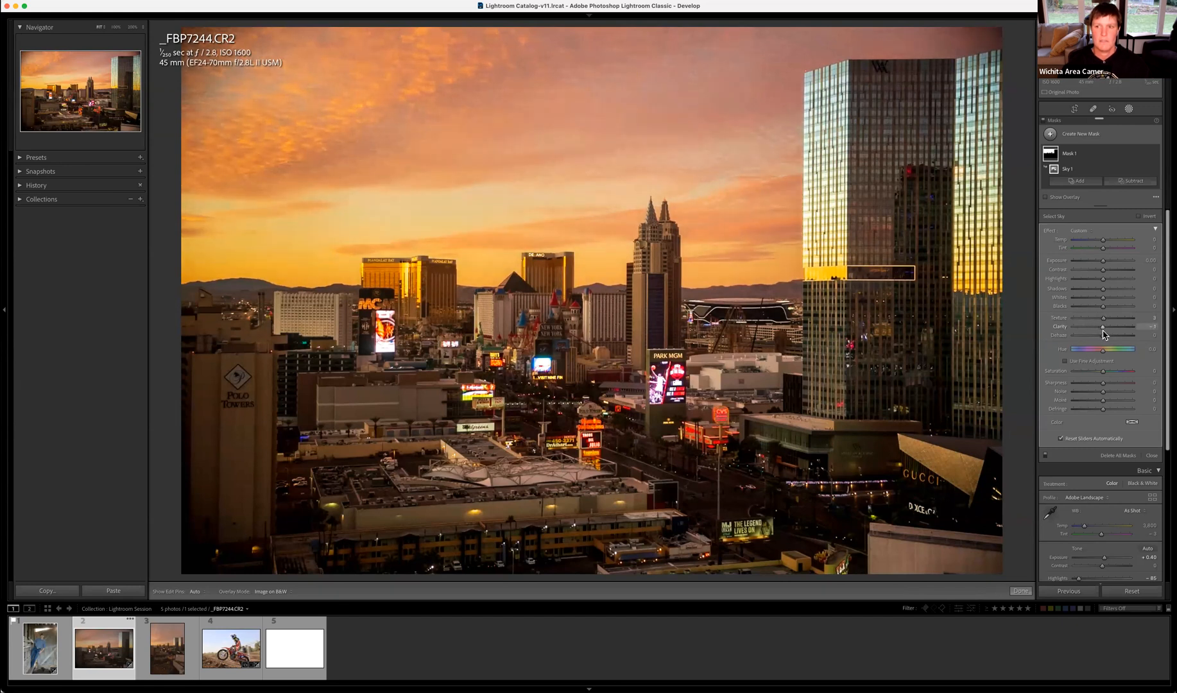
pyautogui.moveTo(1098, 334); pyautogui.dragTo(1104, 336)
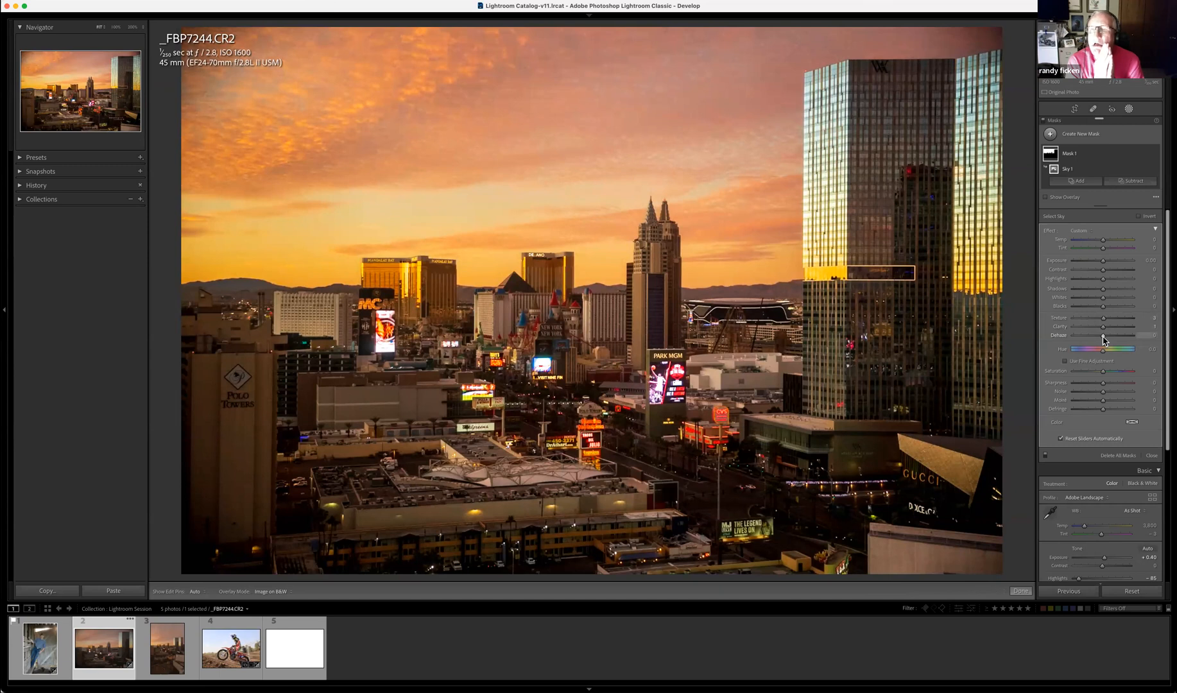
pyautogui.click(1132, 110)
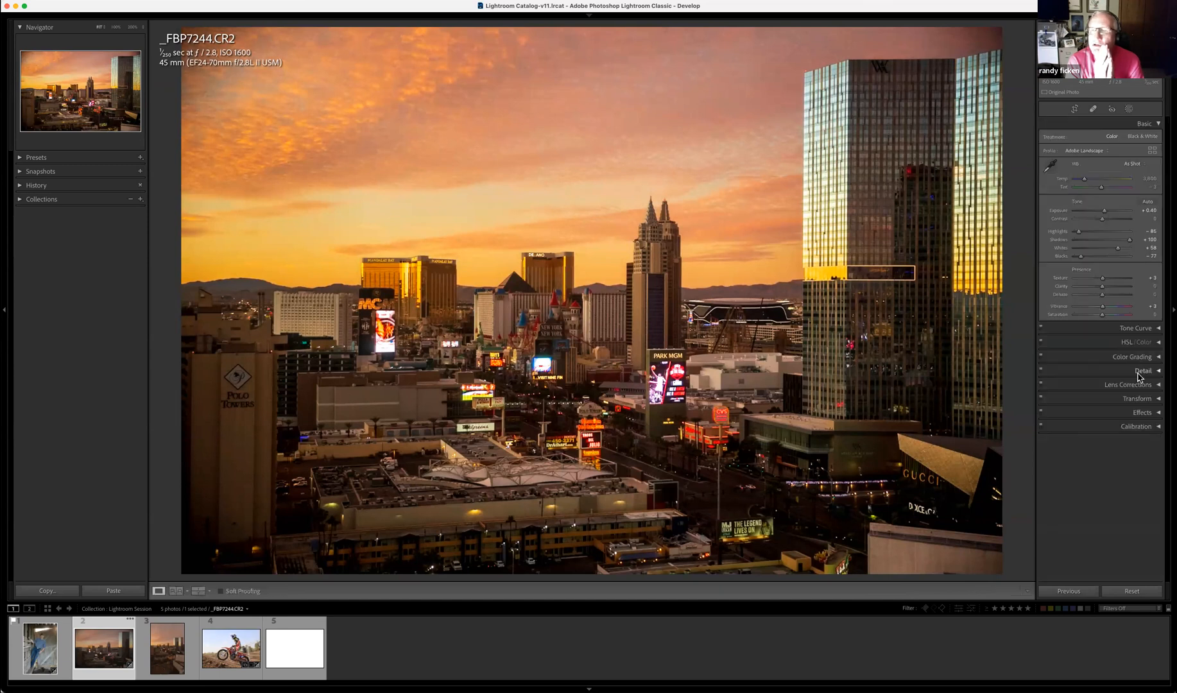
# Expand the Tone Curve, switch it to the parametric curve, and try its Shadows region adjustment
pyautogui.click(1159, 329)
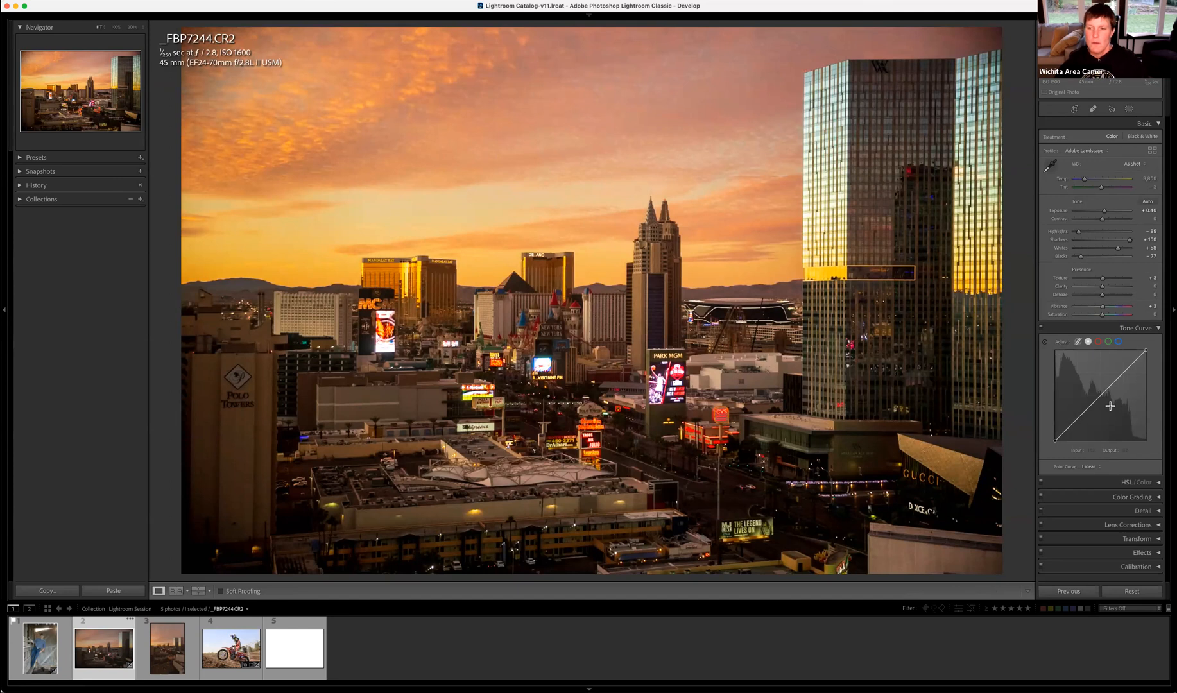
pyautogui.click(1079, 344)
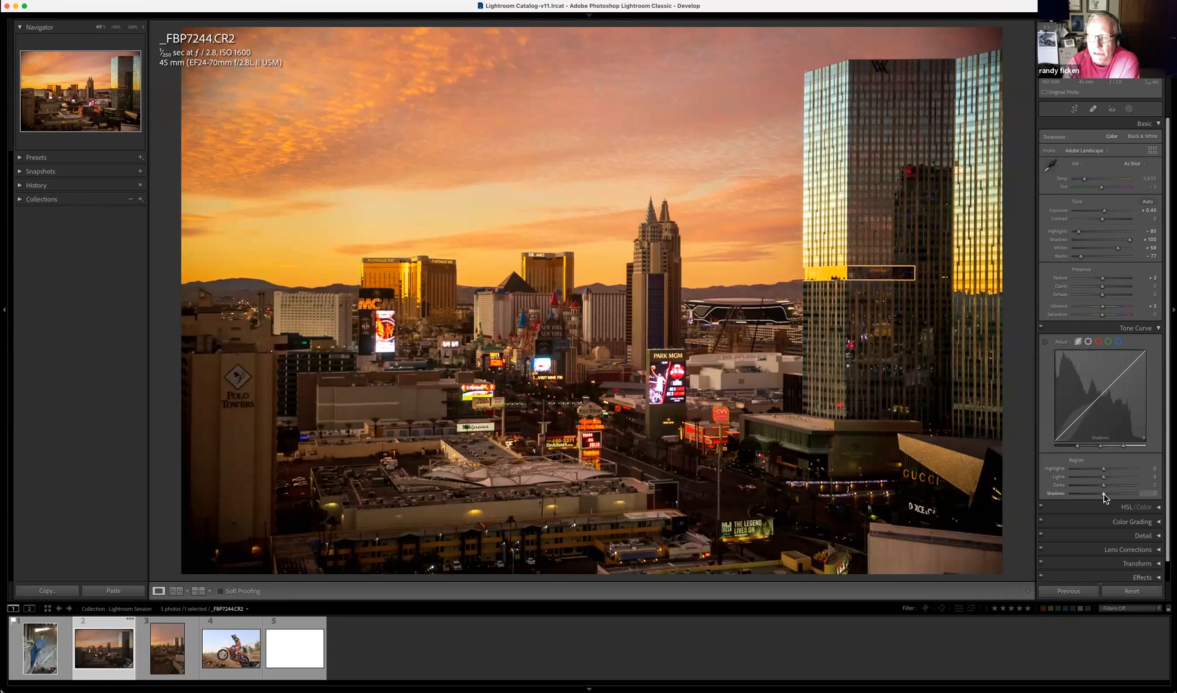
pyautogui.moveTo(1105, 494)
pyautogui.mouseDown()
pyautogui.moveTo(1159, 501)
pyautogui.moveTo(1104, 497)
pyautogui.mouseUp()
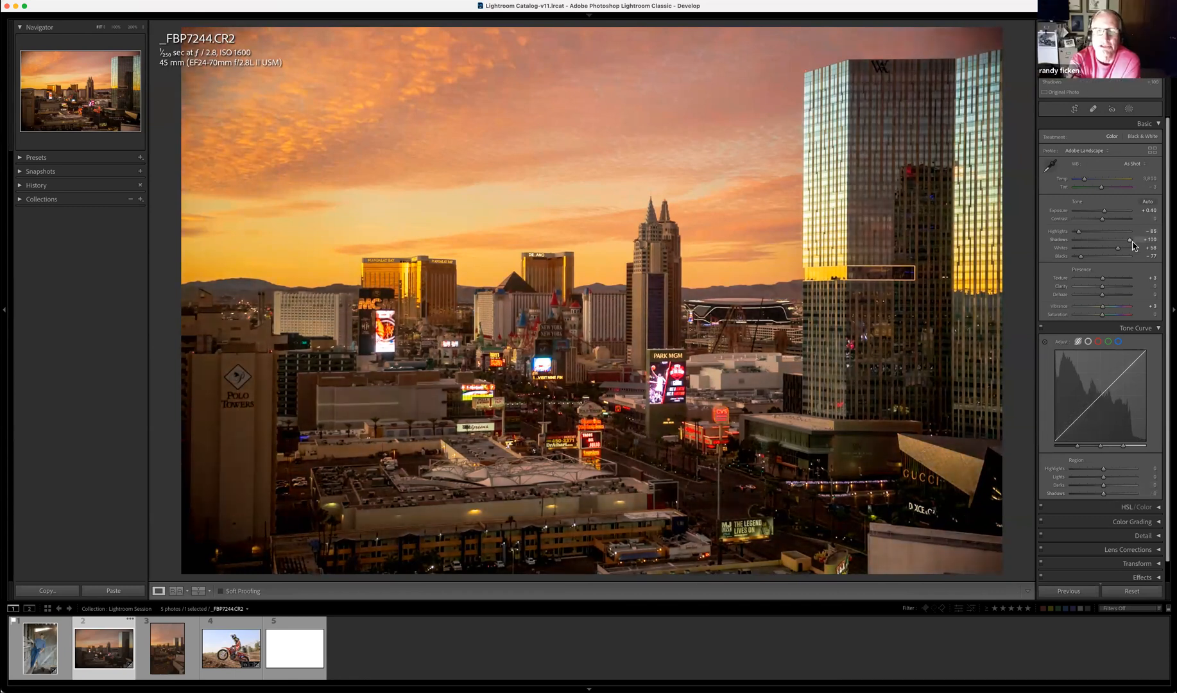
# Reset the basic Shadows and raise them to +87, and try darkening the parametric curve's shadows before resetting them
pyautogui.doubleClick(1060, 241)
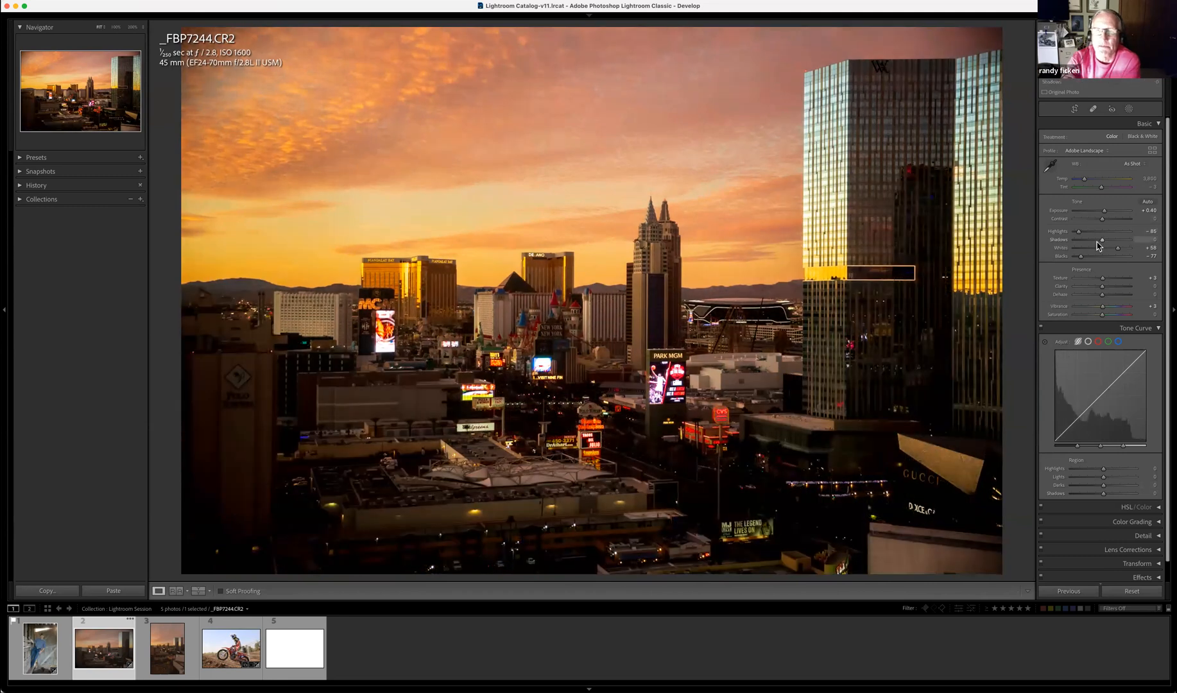
pyautogui.moveTo(1103, 244)
pyautogui.mouseDown()
pyautogui.moveTo(1102, 254)
pyautogui.moveTo(1124, 255)
pyautogui.mouseUp()
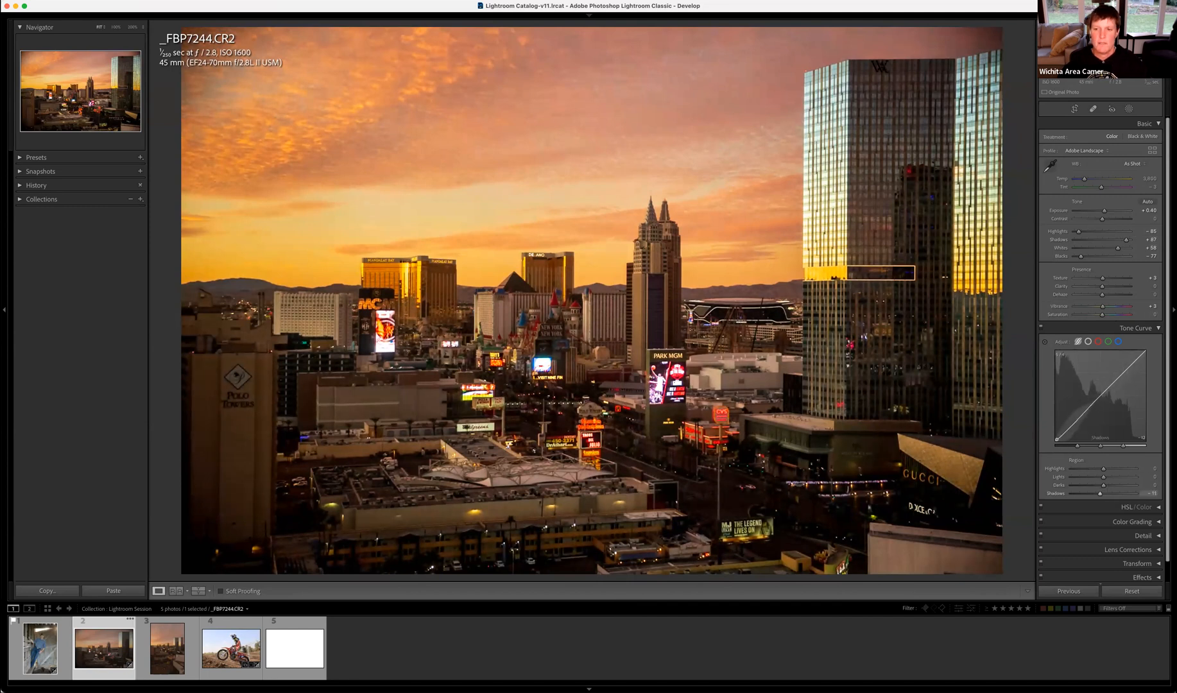
pyautogui.moveTo(1057, 442); pyautogui.dragTo(1056, 447)
pyautogui.doubleClick(1055, 440)
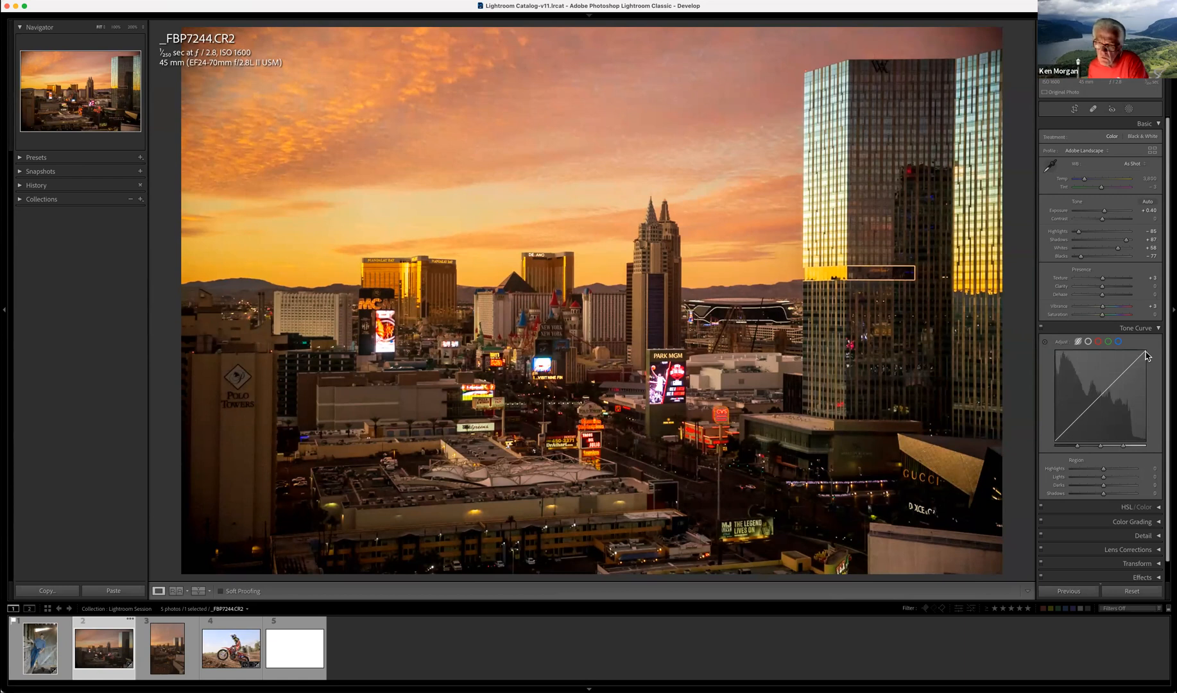
# Switch to the point curve, try lowering the white point's output to 246, and restore it to 255
pyautogui.click(1089, 342)
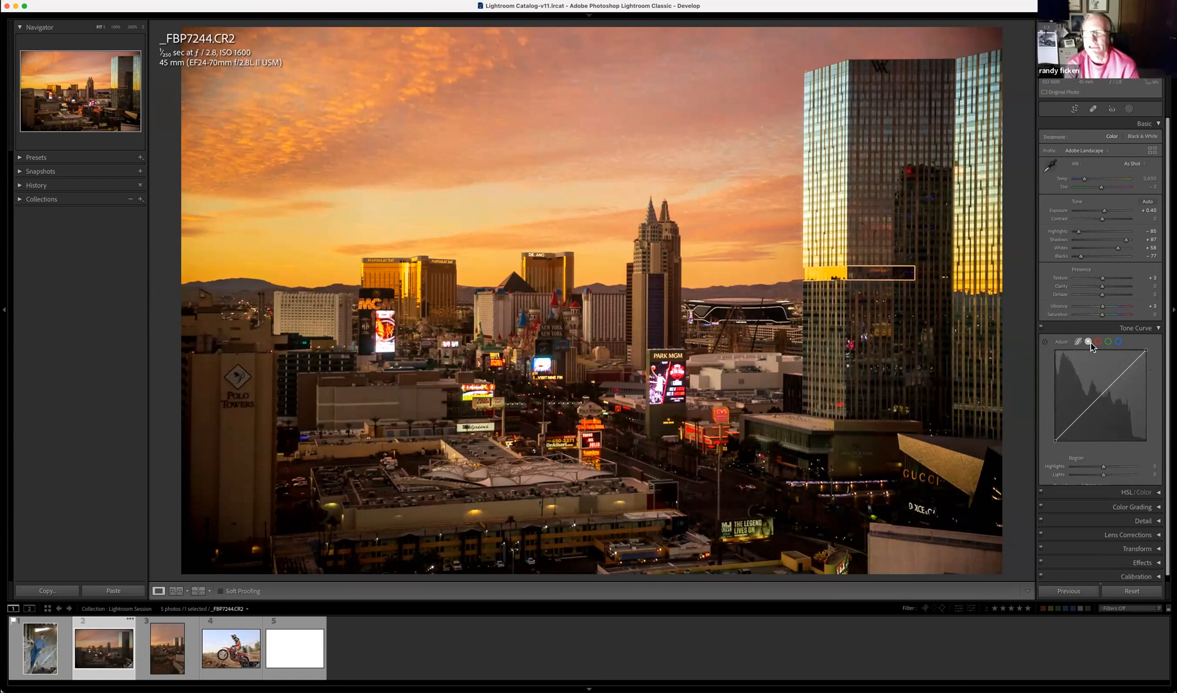
pyautogui.moveTo(1147, 351)
pyautogui.mouseDown()
pyautogui.moveTo(1153, 387)
pyautogui.moveTo(1151, 328)
pyautogui.moveTo(1149, 388)
pyautogui.moveTo(1153, 335)
pyautogui.moveTo(1151, 355)
pyautogui.mouseUp()
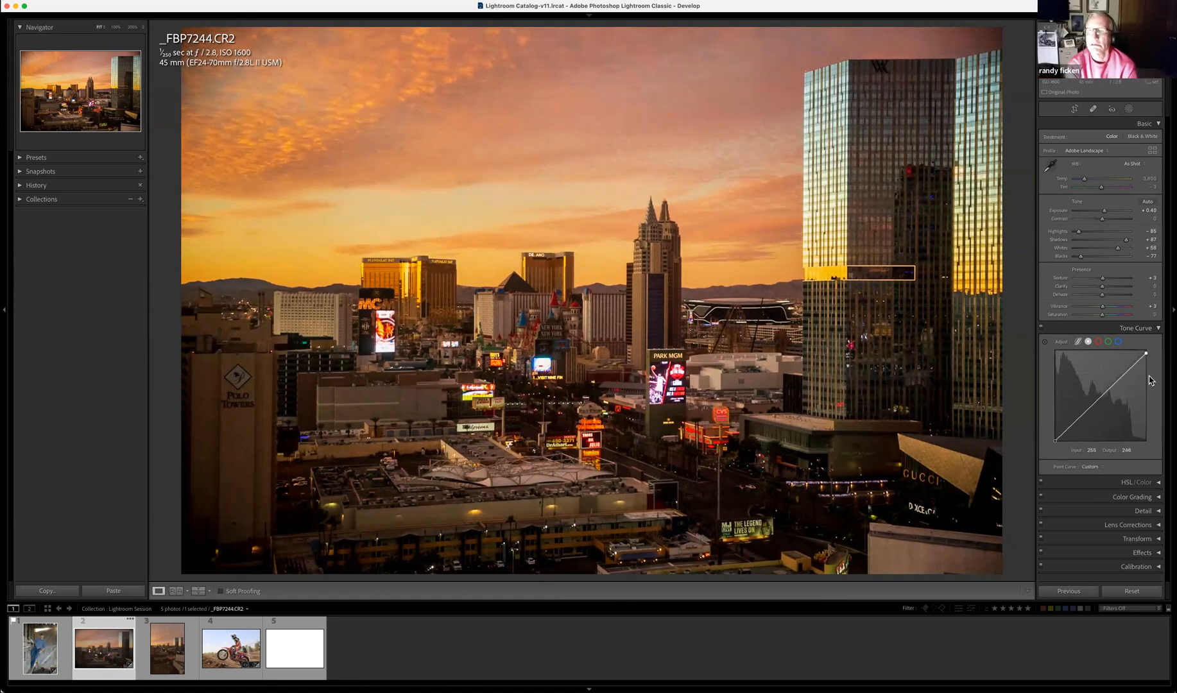
pyautogui.moveTo(1146, 353); pyautogui.dragTo(1147, 349)
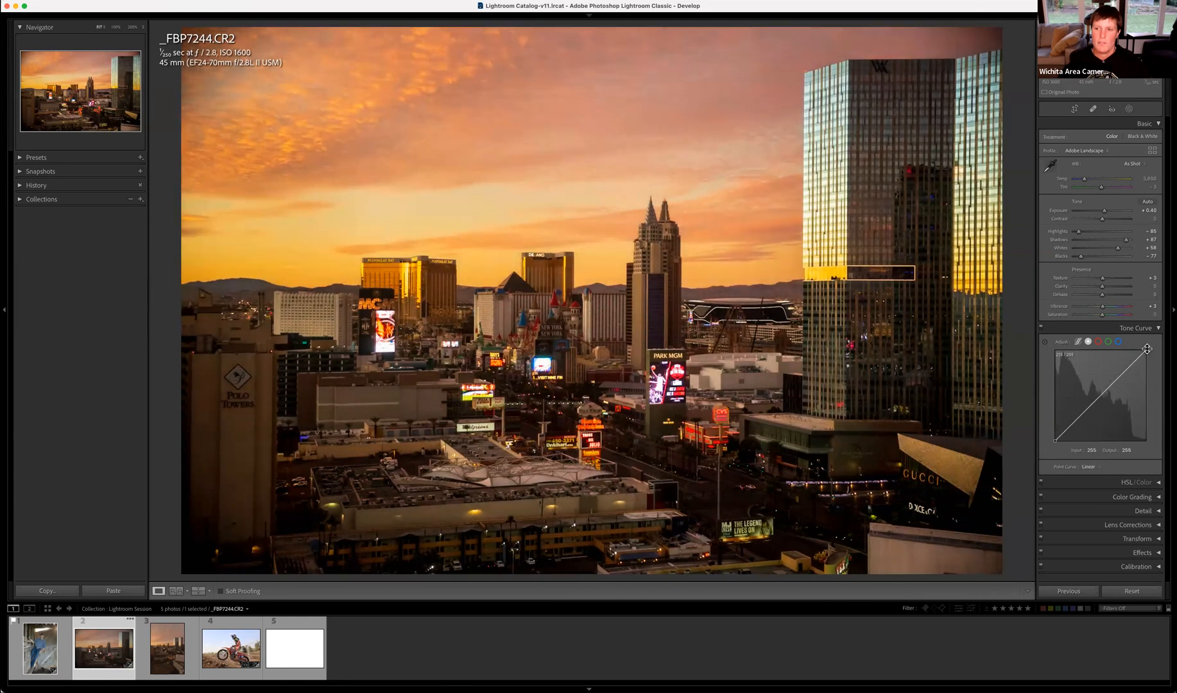
# Reset the Las Vegas photo's basic Shadows, Whites, Blacks and Highlights to zero
pyautogui.doubleClick(1059, 241)
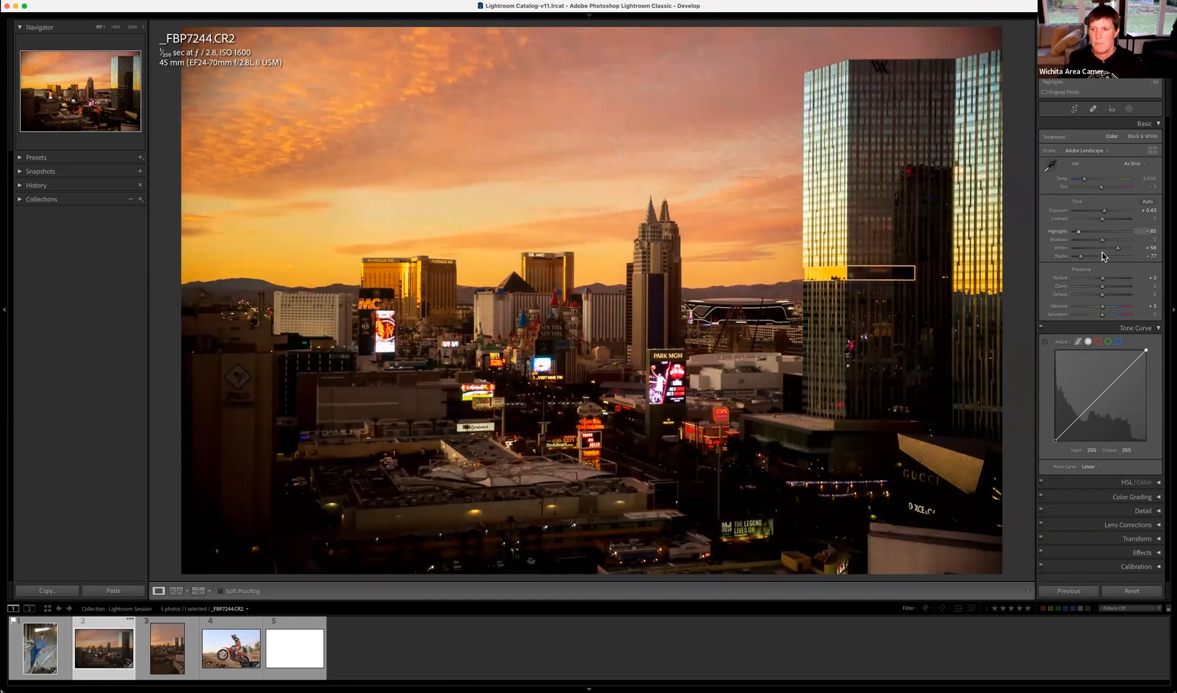
pyautogui.doubleClick(1060, 250)
pyautogui.doubleClick(1062, 257)
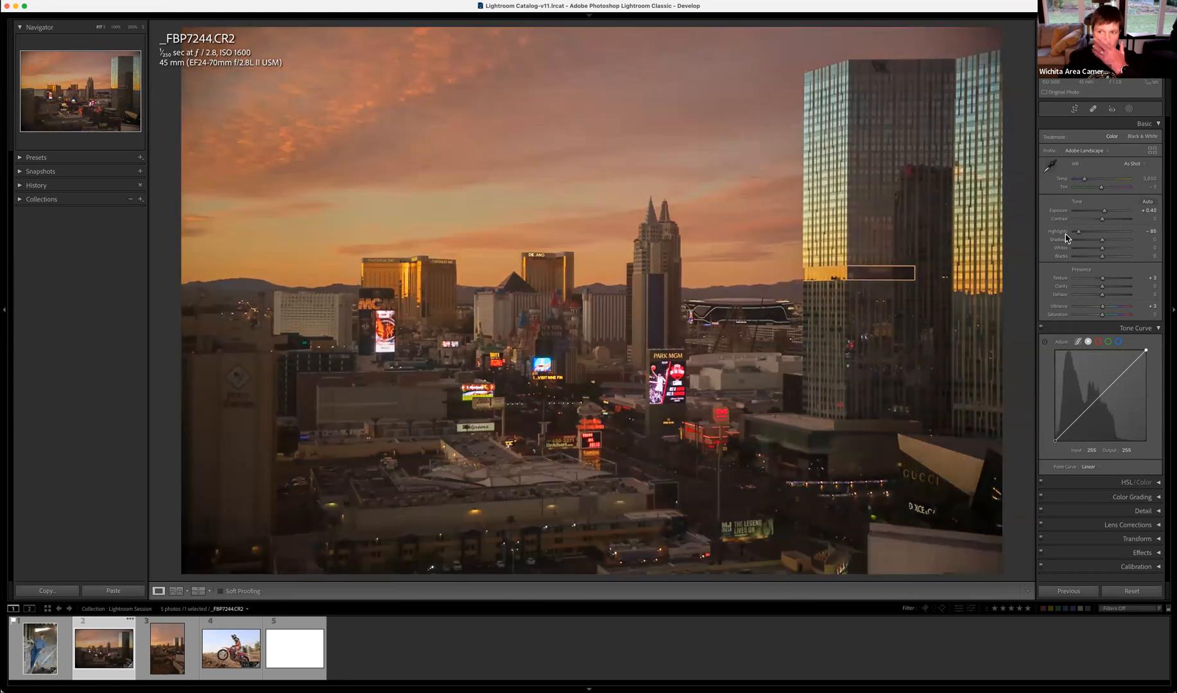
pyautogui.doubleClick(1060, 232)
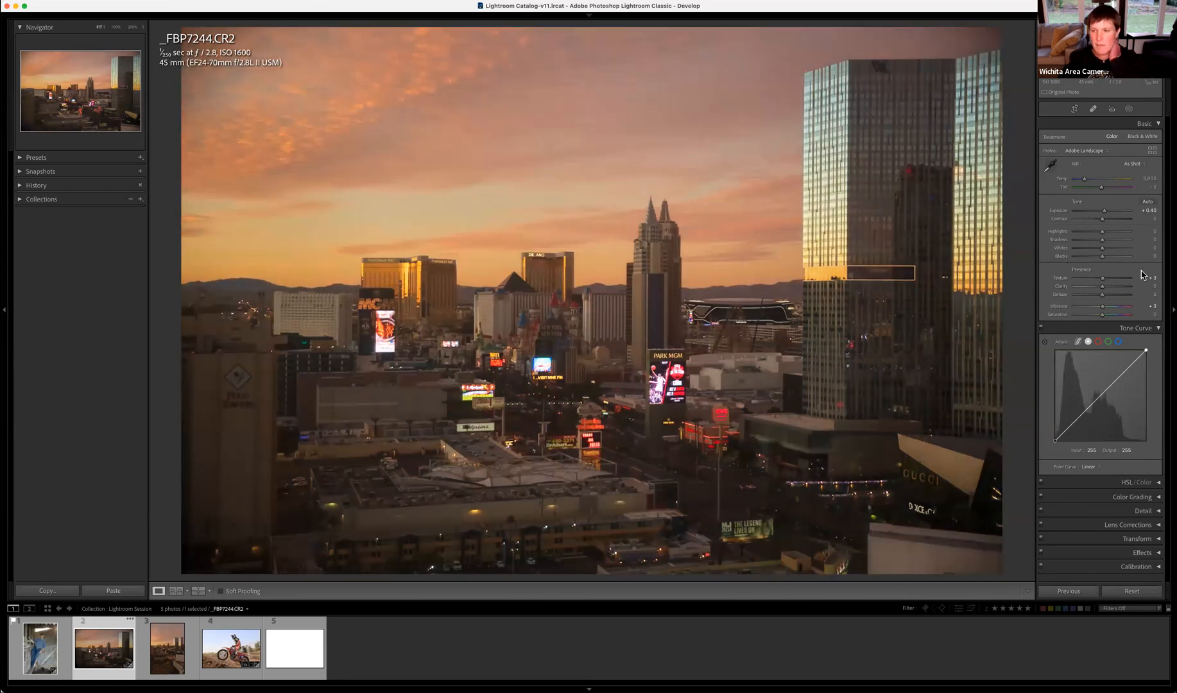
# Lower the point curve's white point output to 241 and shift its black point inward along the input axis
pyautogui.moveTo(1147, 351); pyautogui.dragTo(1150, 361)
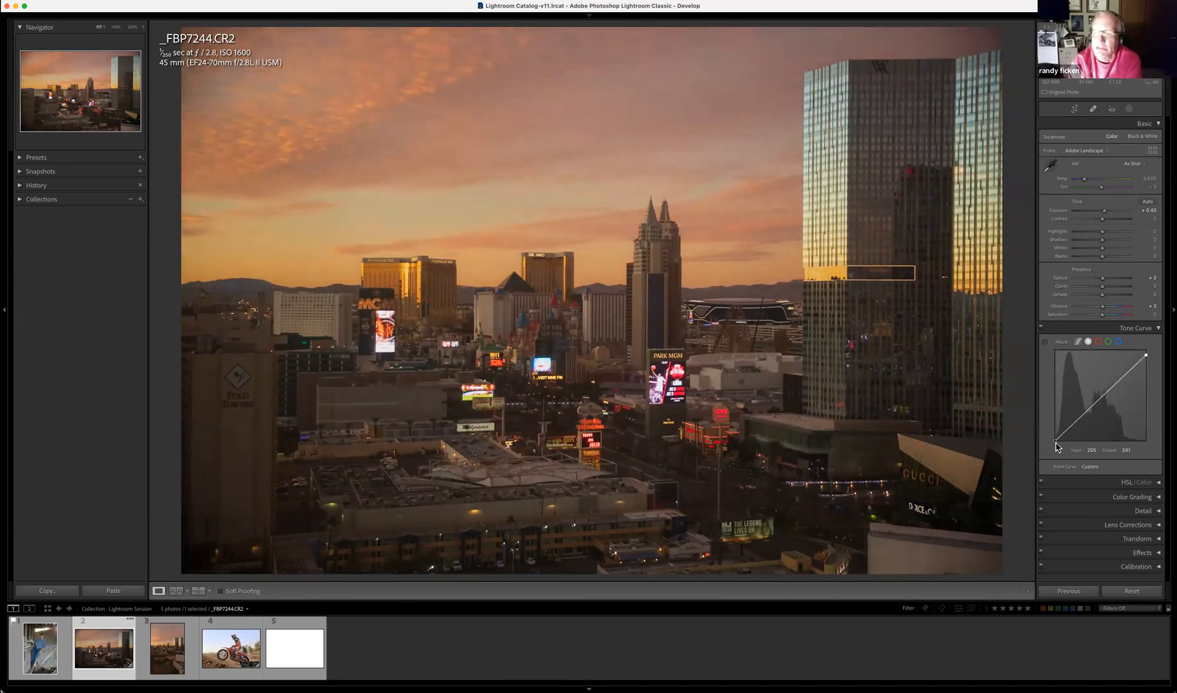
pyautogui.moveTo(1057, 444); pyautogui.dragTo(1061, 441)
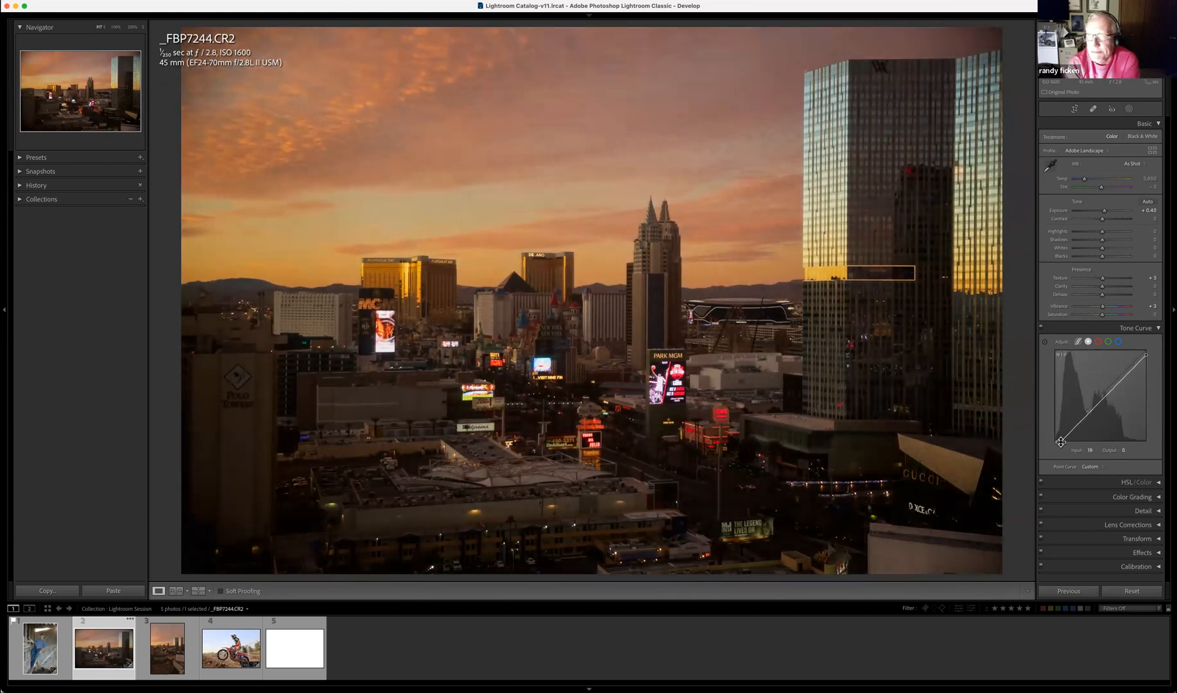
# Switch to the parametric curve, try Darks at +48 and reset the curve, and try a Highlights shift and reset it
pyautogui.click(1079, 344)
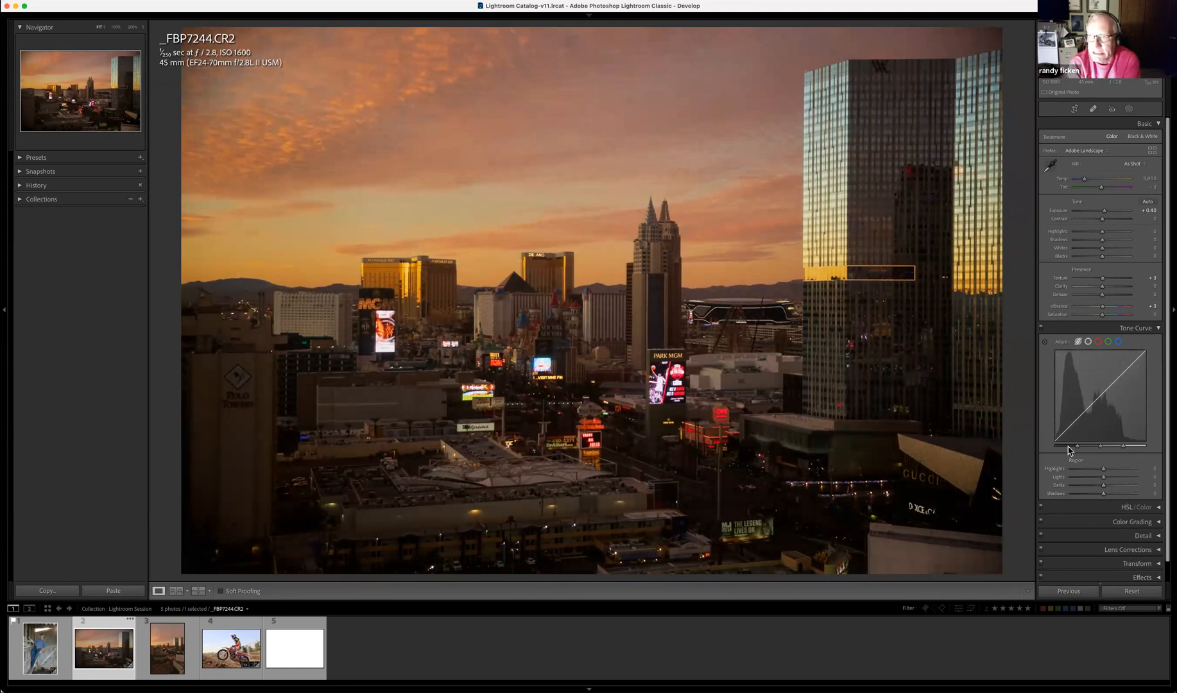
pyautogui.moveTo(1076, 452); pyautogui.dragTo(1079, 449)
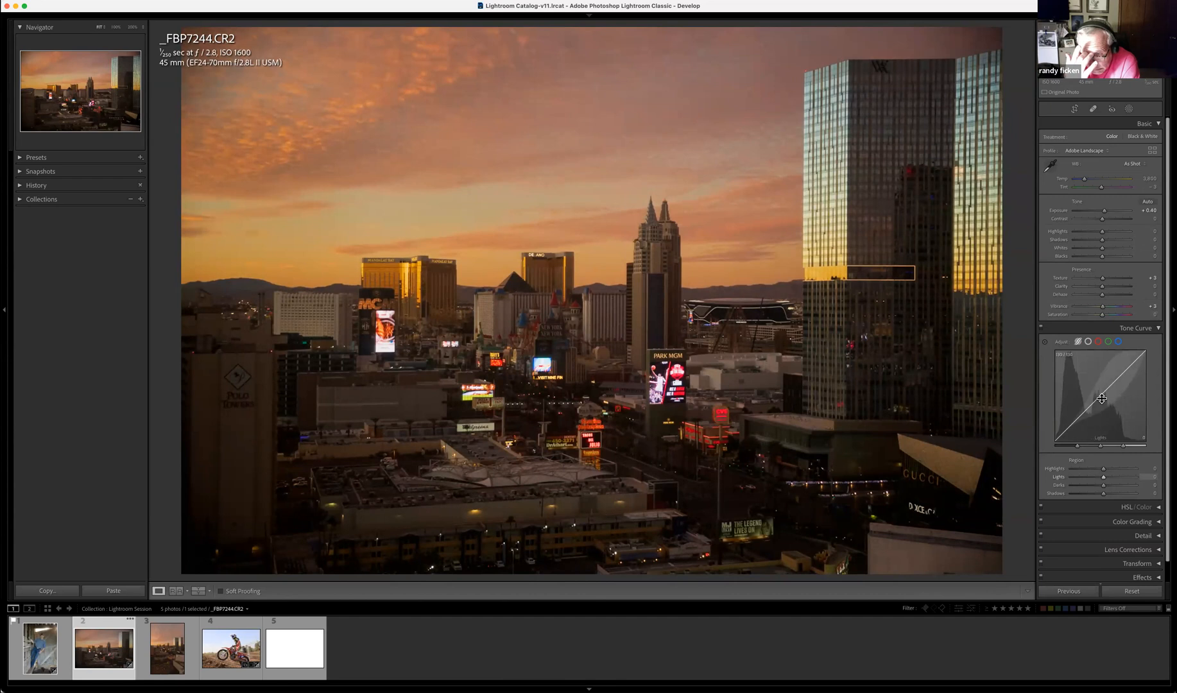
pyautogui.moveTo(1096, 400); pyautogui.dragTo(1096, 393)
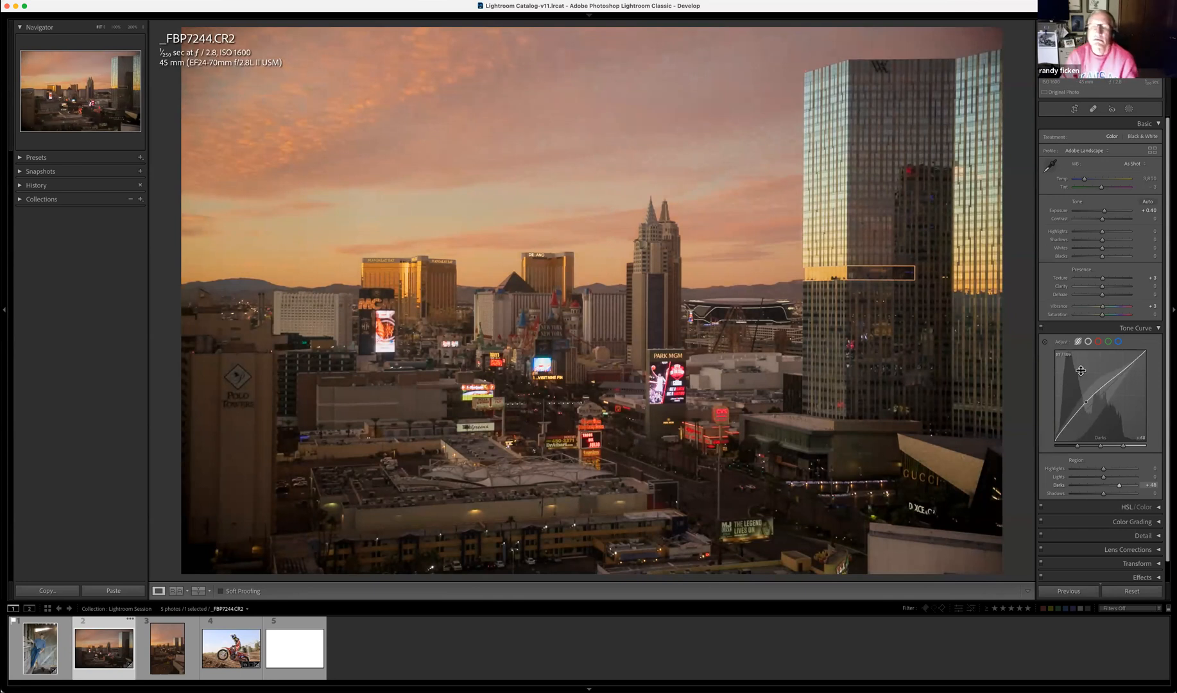
pyautogui.doubleClick(1064, 341)
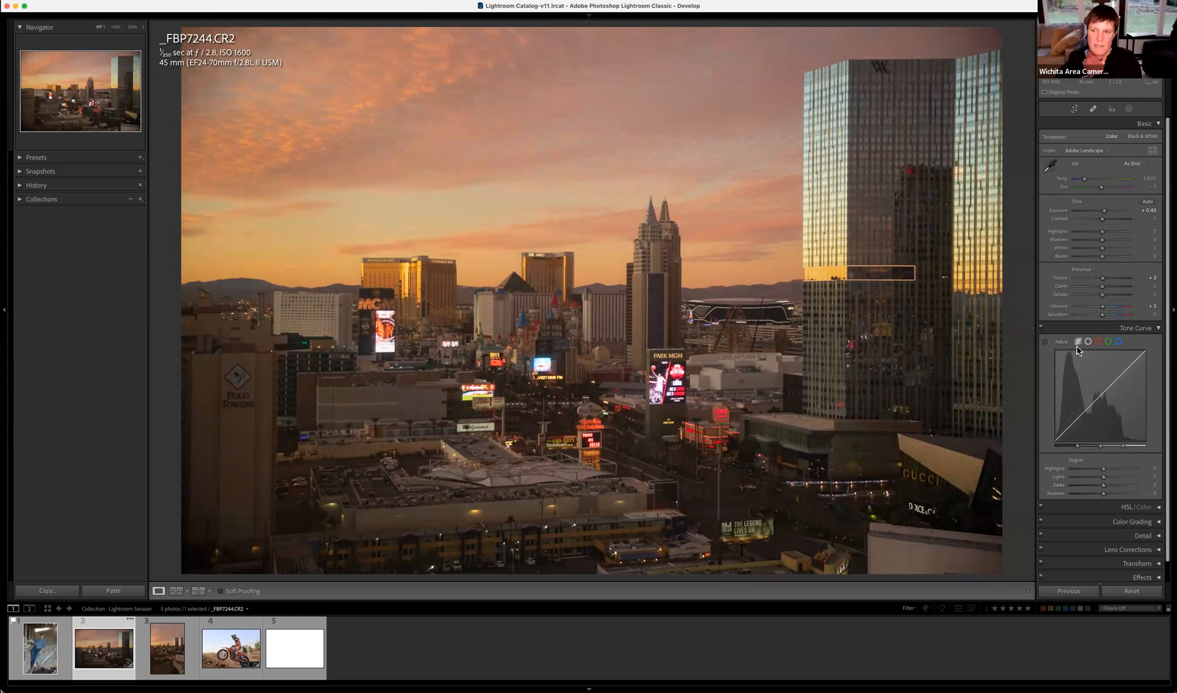
pyautogui.moveTo(1103, 469)
pyautogui.mouseDown()
pyautogui.moveTo(1121, 469)
pyautogui.moveTo(1096, 475)
pyautogui.mouseUp()
pyautogui.doubleClick(1058, 469)
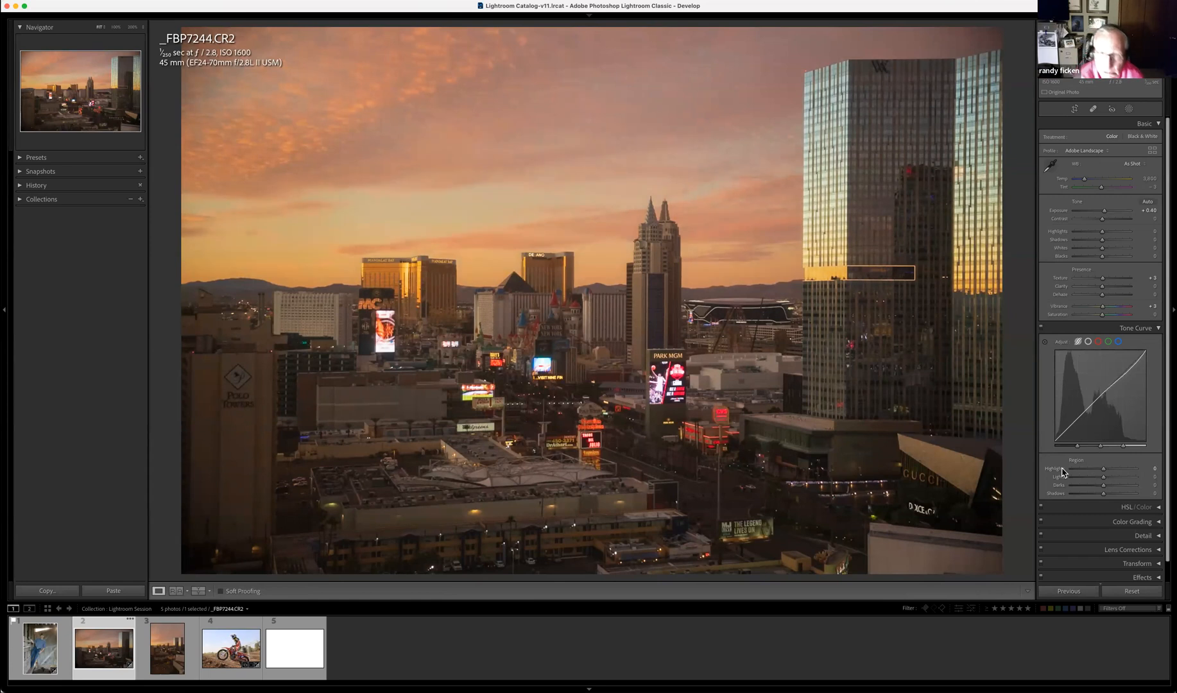
# Try a midtone point on the Las Vegas photo's point curve and a white point shift on its red channel curve
pyautogui.click(1088, 342)
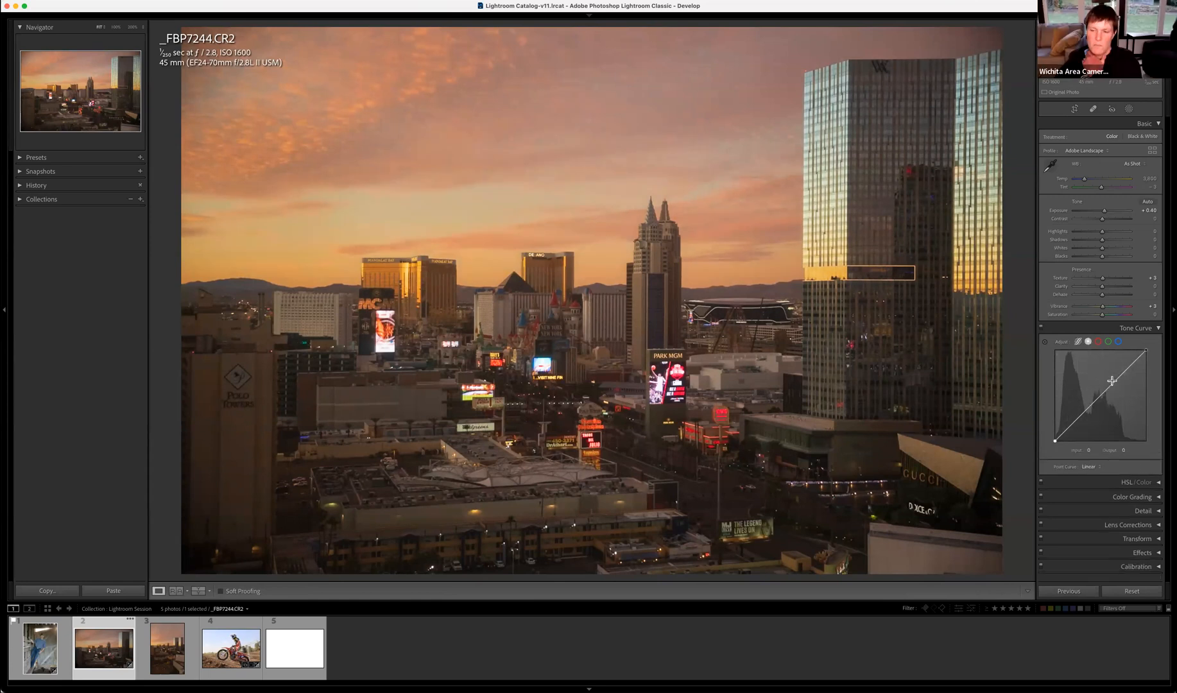
pyautogui.moveTo(1096, 403); pyautogui.dragTo(1098, 398)
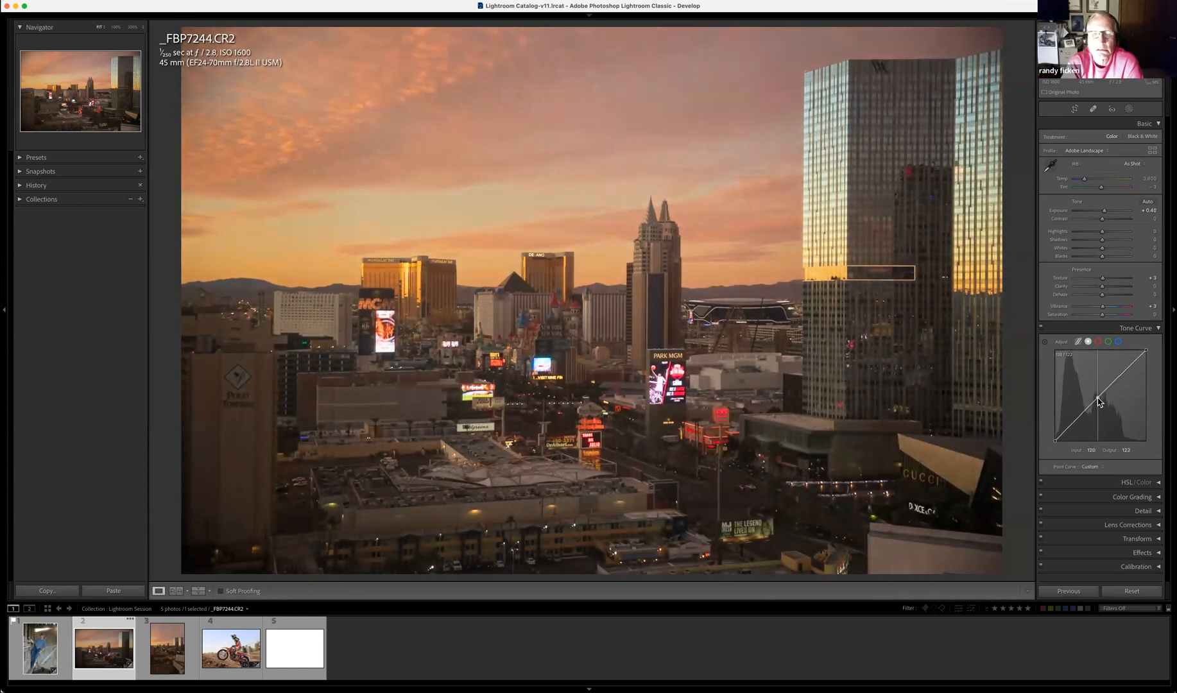
pyautogui.click(1099, 342)
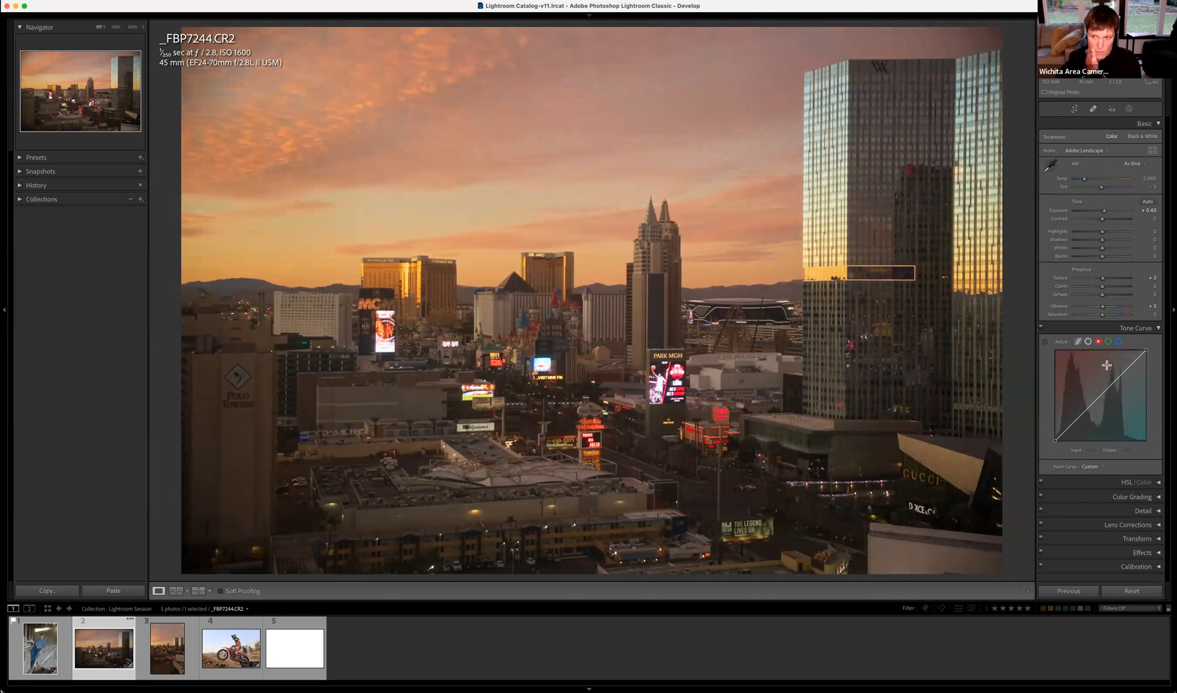
pyautogui.moveTo(1147, 351); pyautogui.dragTo(1147, 351)
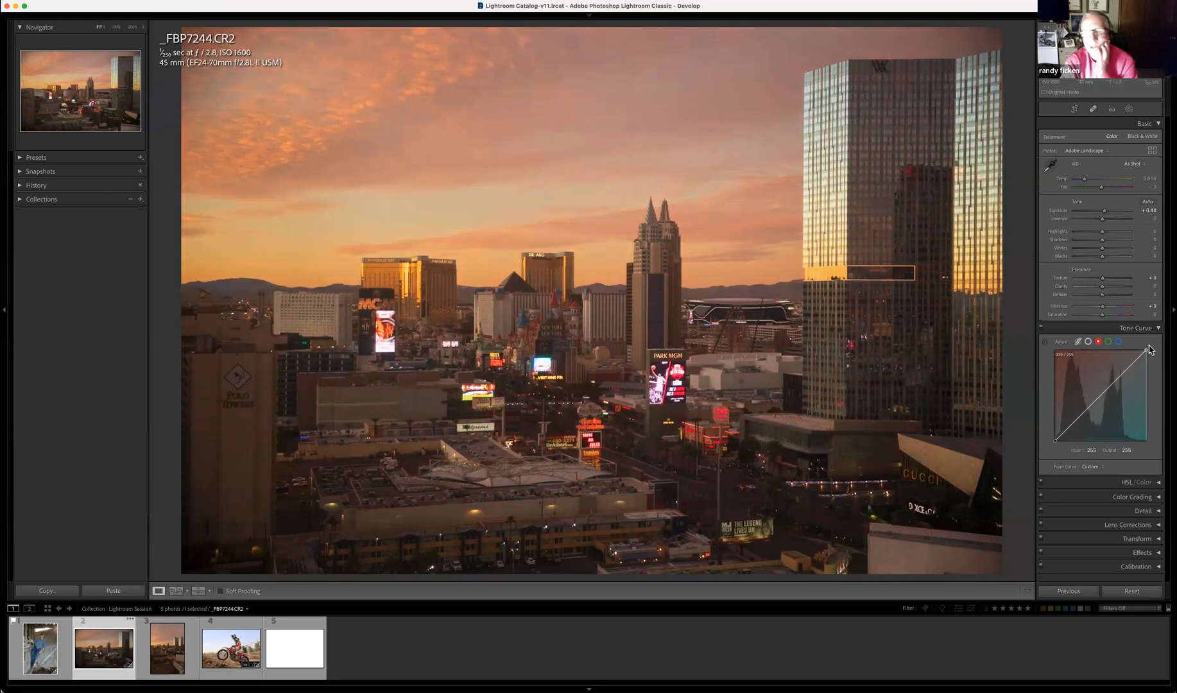
# Examine the HSL Luminance sliders and the Color Grading midtones wheel, then close both sets of controls
pyautogui.click(1160, 481)
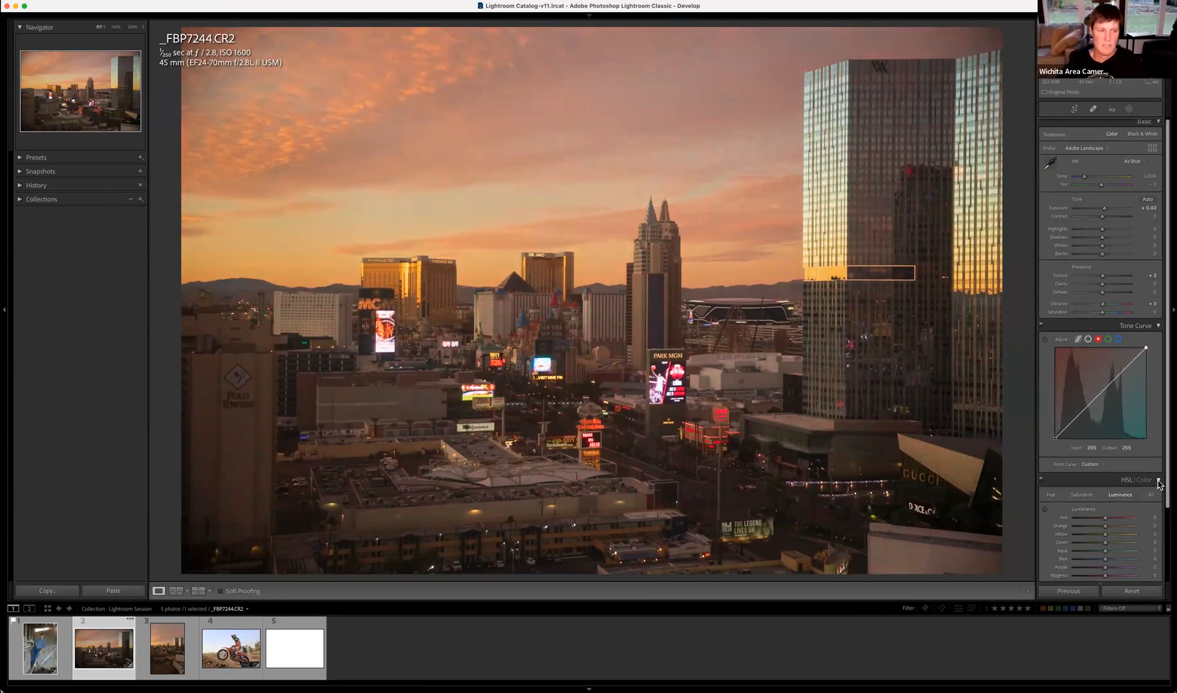
pyautogui.scroll(-3, 1160, 485)
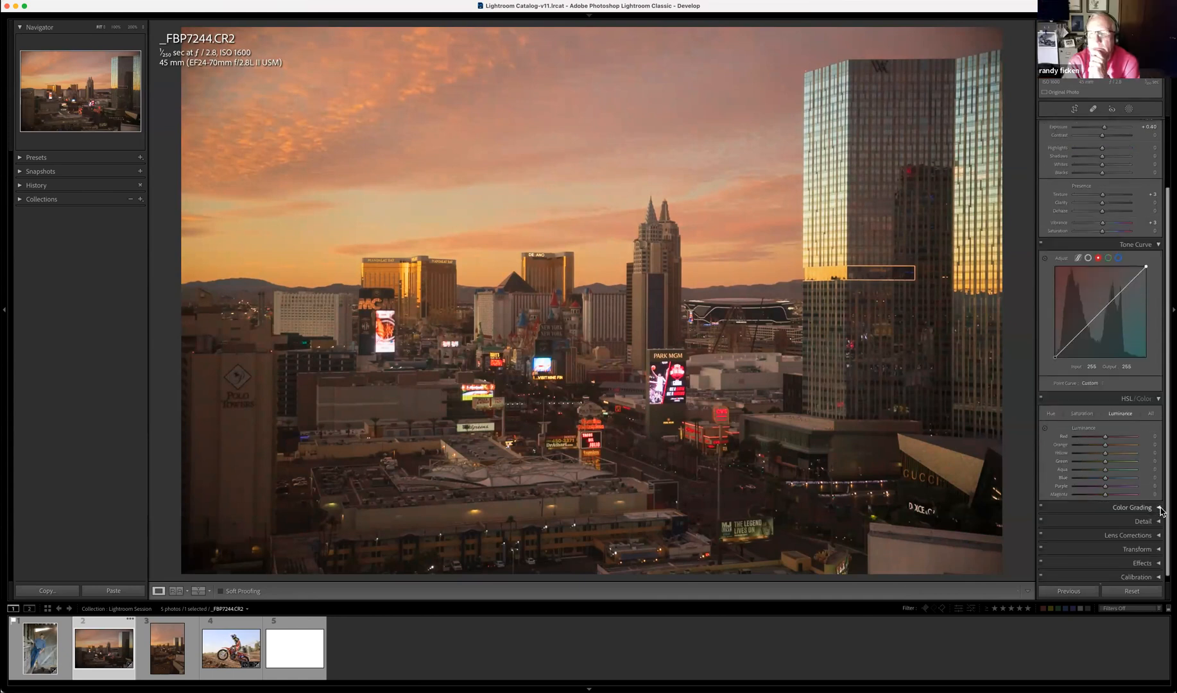
pyautogui.click(1159, 508)
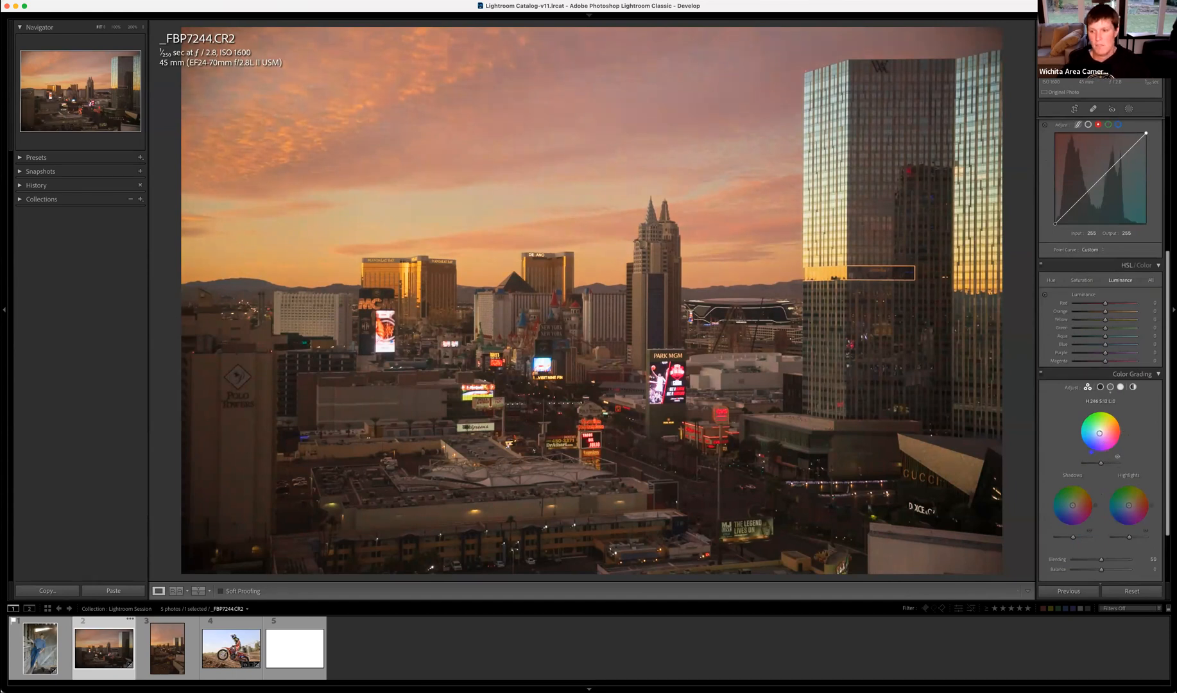
pyautogui.moveTo(1096, 435)
pyautogui.mouseDown()
pyautogui.moveTo(1117, 444)
pyautogui.moveTo(1106, 426)
pyautogui.moveTo(1099, 433)
pyautogui.mouseUp()
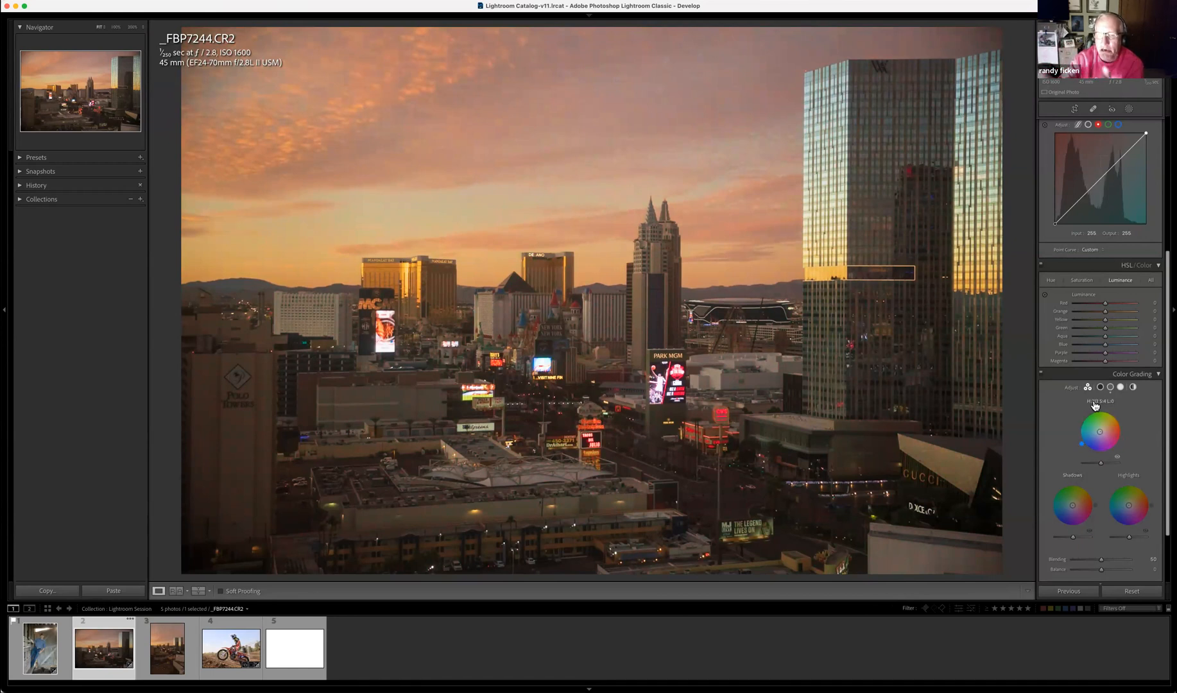
pyautogui.click(1159, 375)
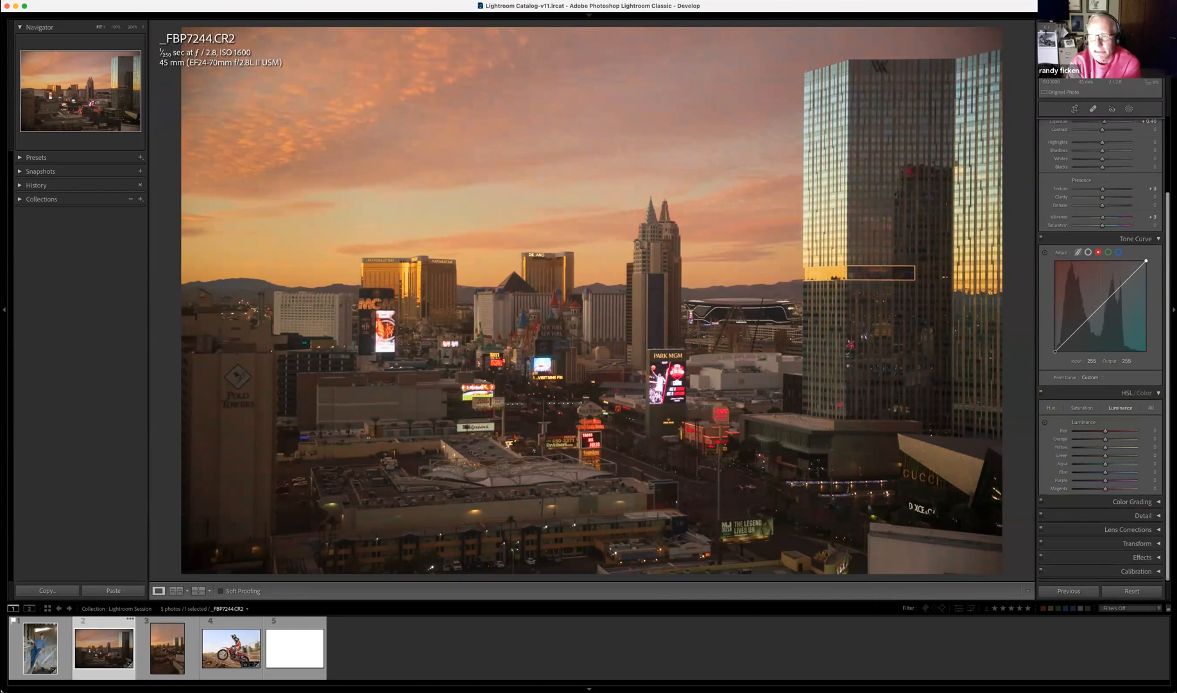
pyautogui.click(1159, 394)
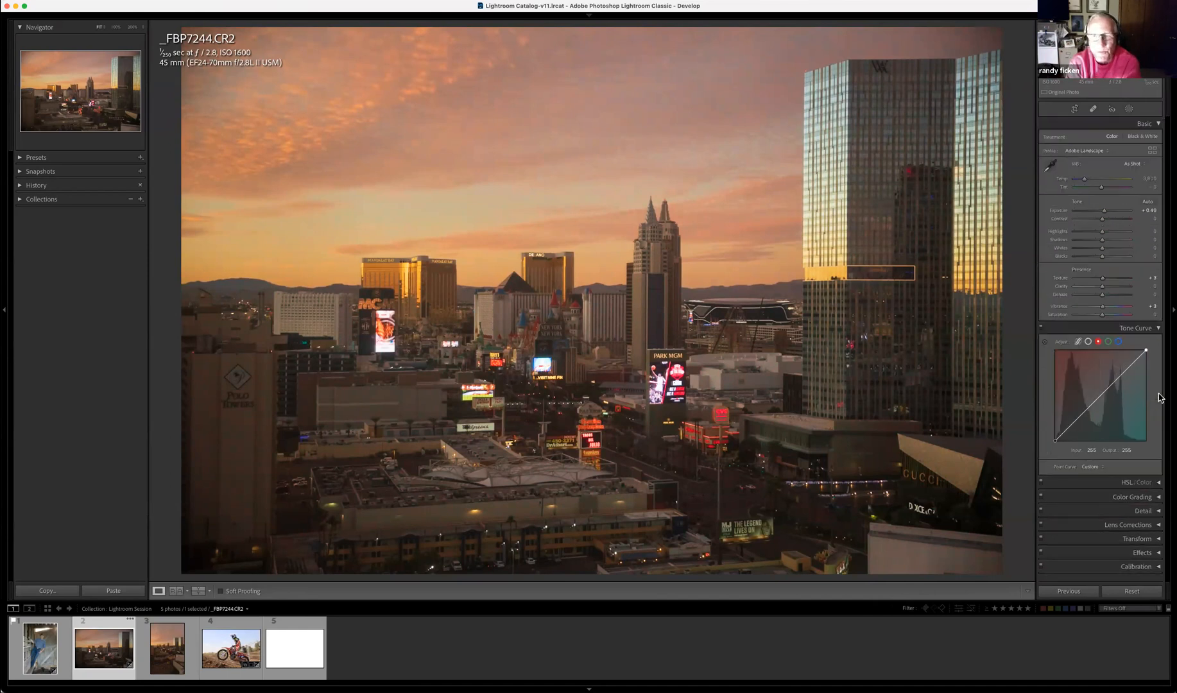
# Try moving a midtone point on the red channel curve and reset the curve to linear
pyautogui.click(1159, 329)
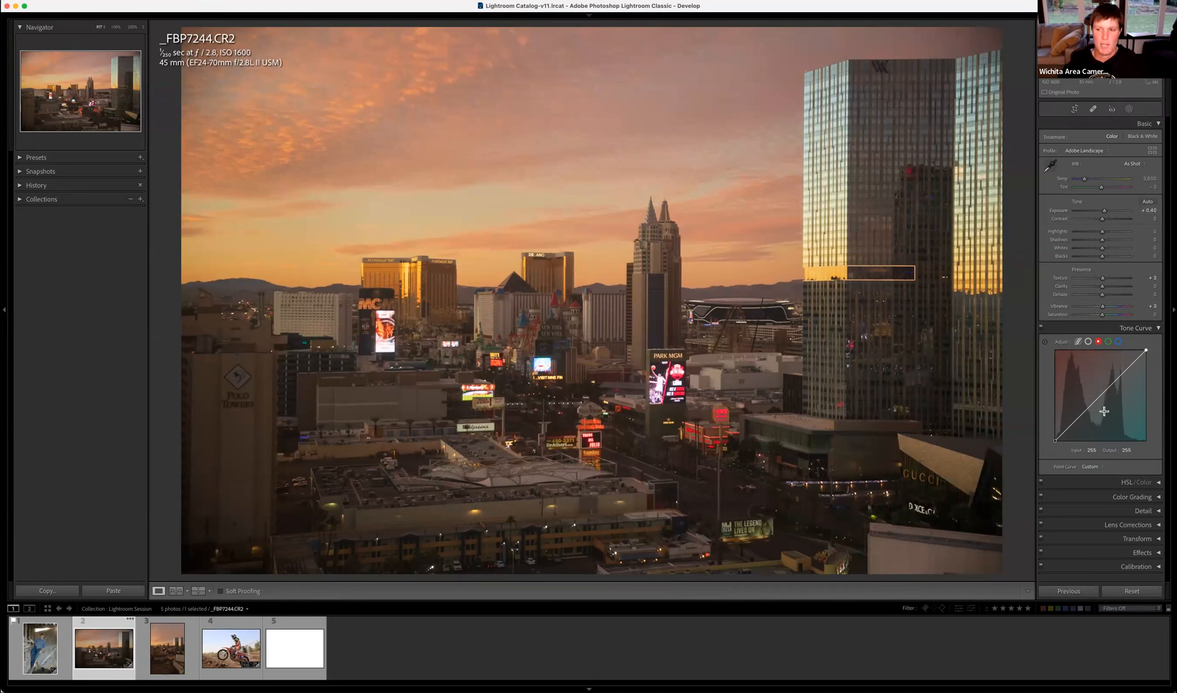
pyautogui.moveTo(1086, 413); pyautogui.dragTo(1089, 412)
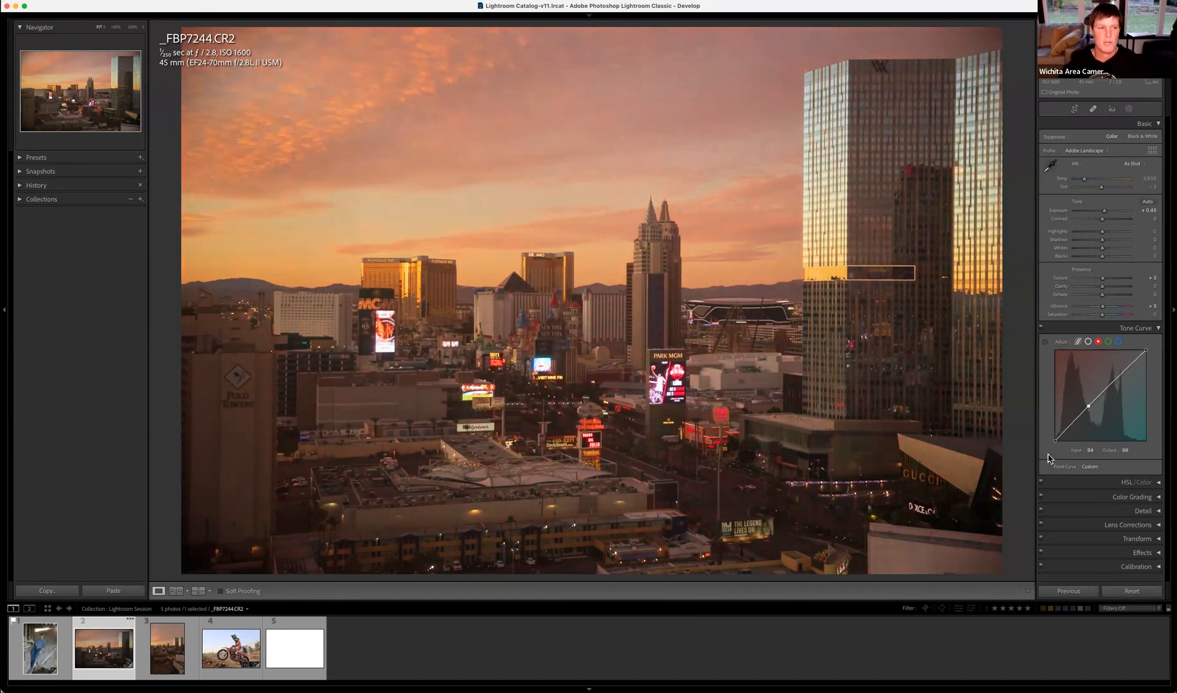
pyautogui.doubleClick(1060, 343)
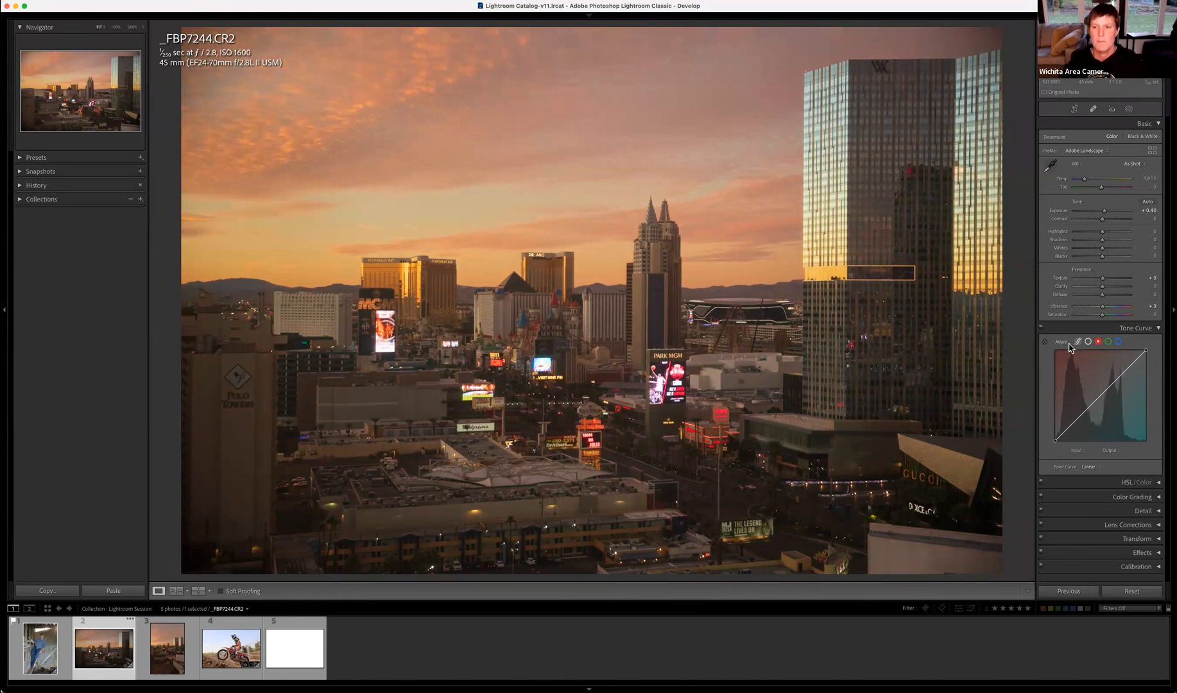
# Try a targeted red channel curve adjustment on the photo's dark foreground, and reset the curve to linear
pyautogui.click(1045, 344)
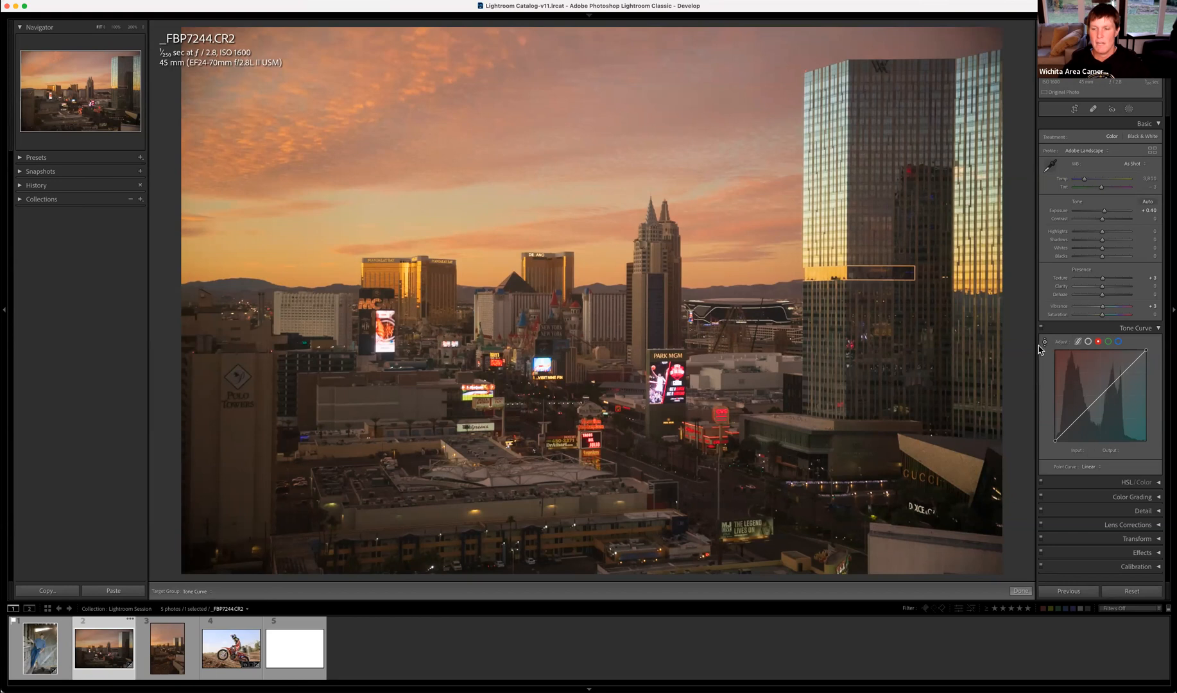
pyautogui.click(1046, 344)
pyautogui.click(1045, 344)
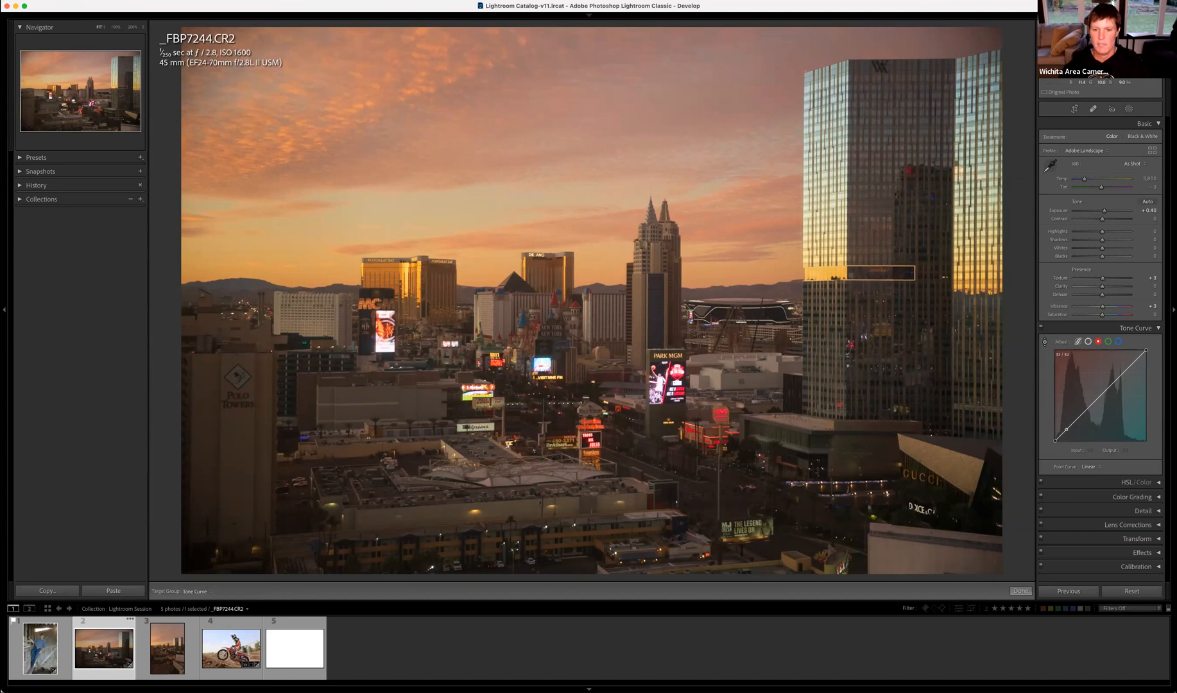
pyautogui.moveTo(506, 544)
pyautogui.mouseDown()
pyautogui.moveTo(506, 526)
pyautogui.moveTo(506, 565)
pyautogui.moveTo(505, 545)
pyautogui.mouseUp()
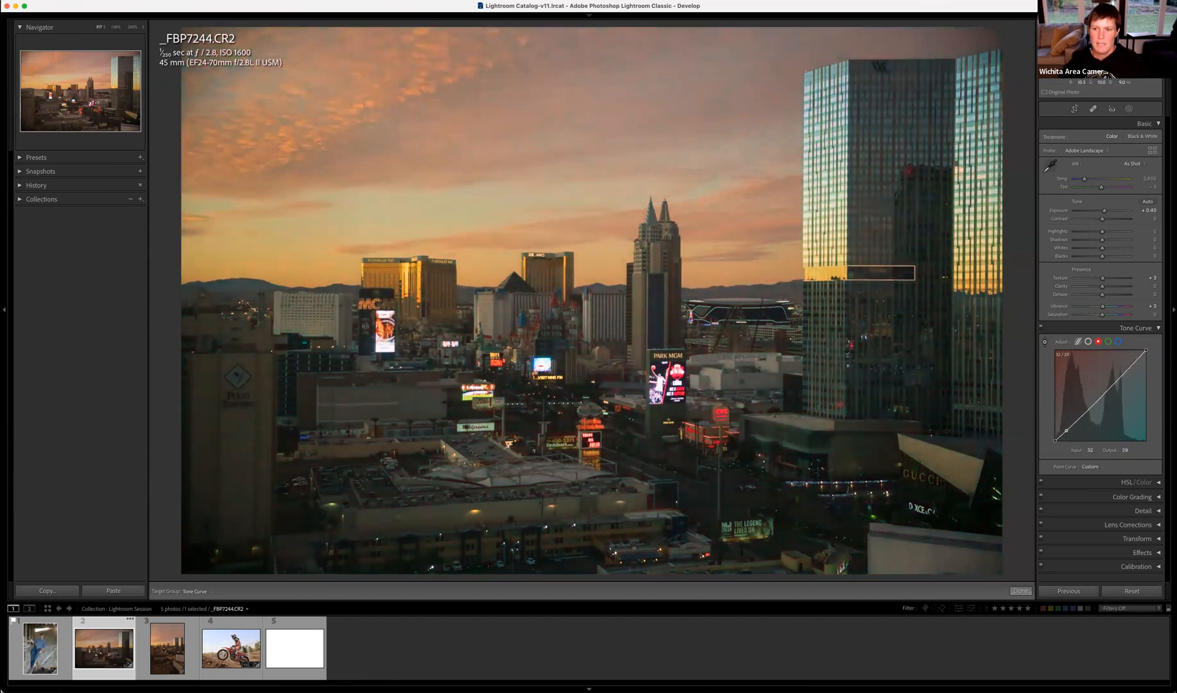
pyautogui.doubleClick(1067, 345)
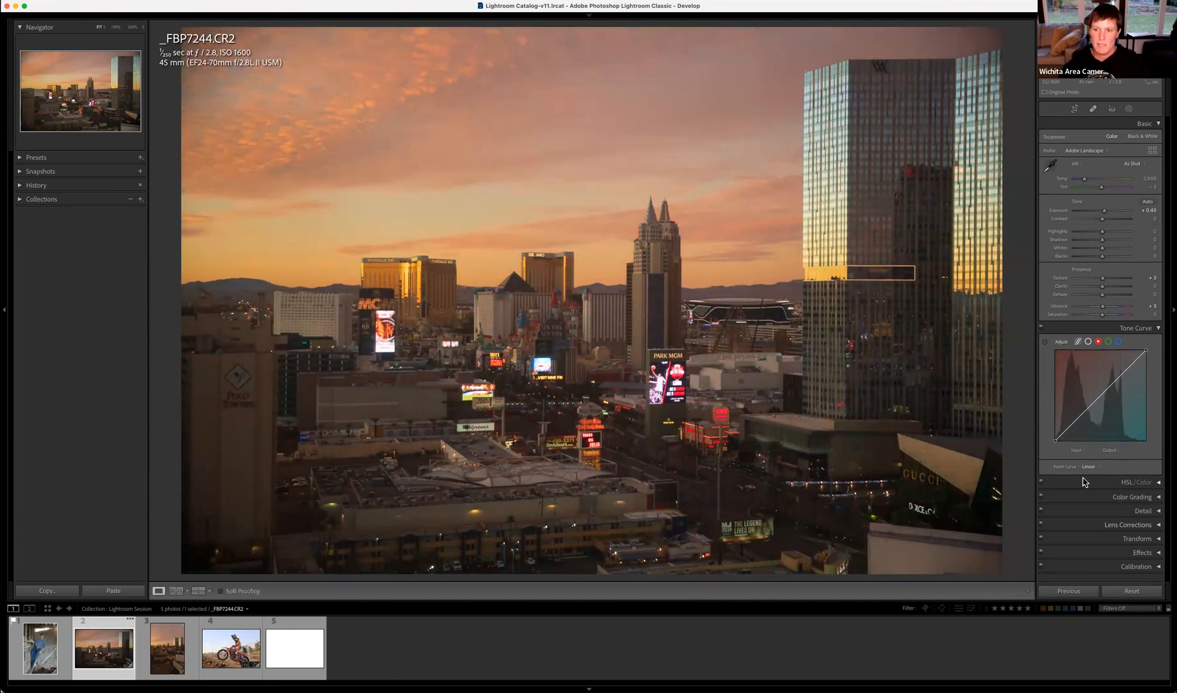
# Switch to the parametric curve and try targeted tone adjustments on the sky and the darker buildings
pyautogui.click(1078, 341)
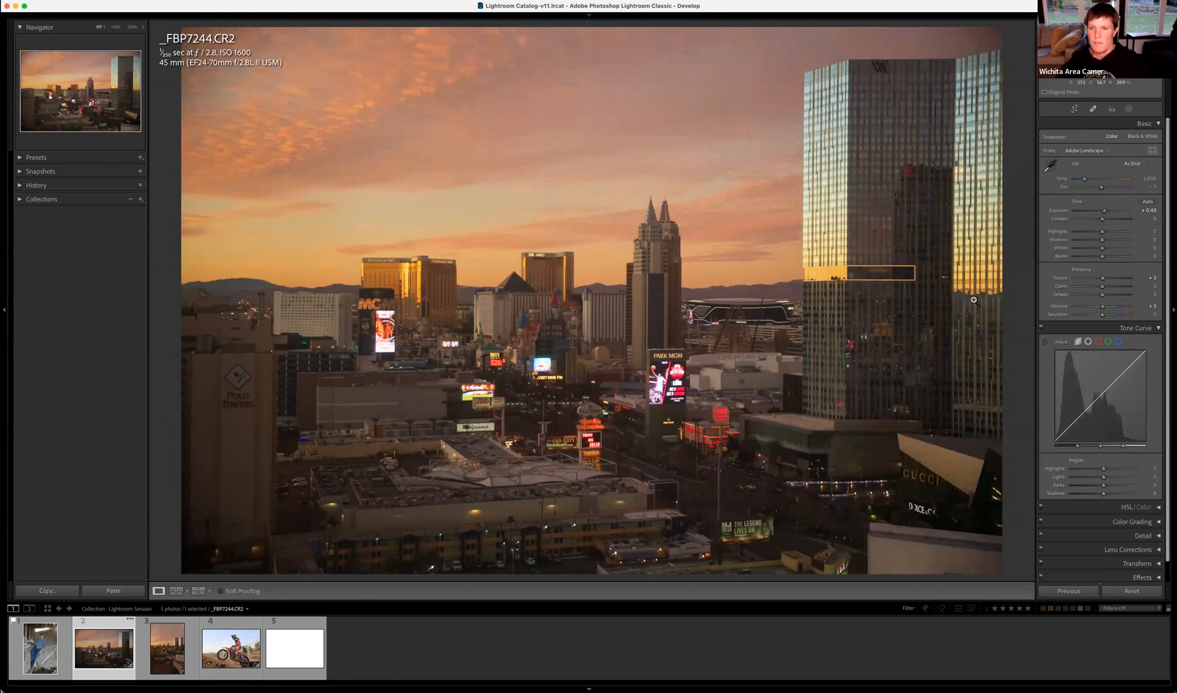
pyautogui.click(1044, 346)
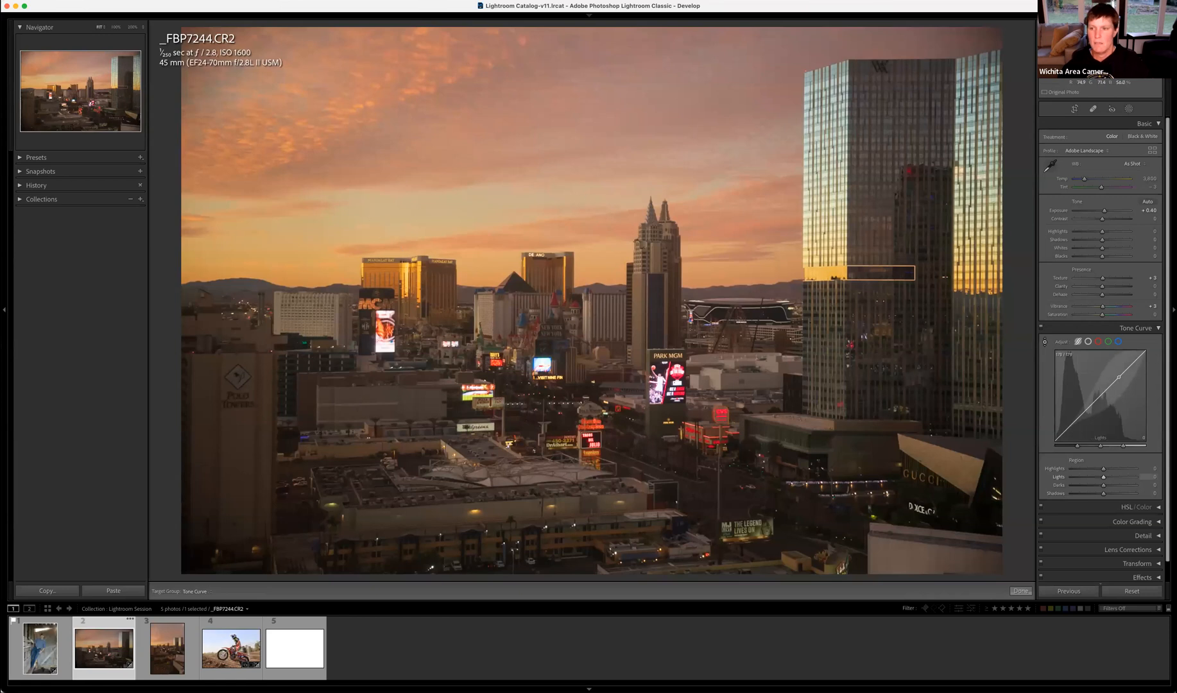
pyautogui.moveTo(578, 225)
pyautogui.mouseDown()
pyautogui.moveTo(577, 186)
pyautogui.moveTo(578, 244)
pyautogui.mouseUp()
pyautogui.moveTo(373, 237); pyautogui.dragTo(374, 219)
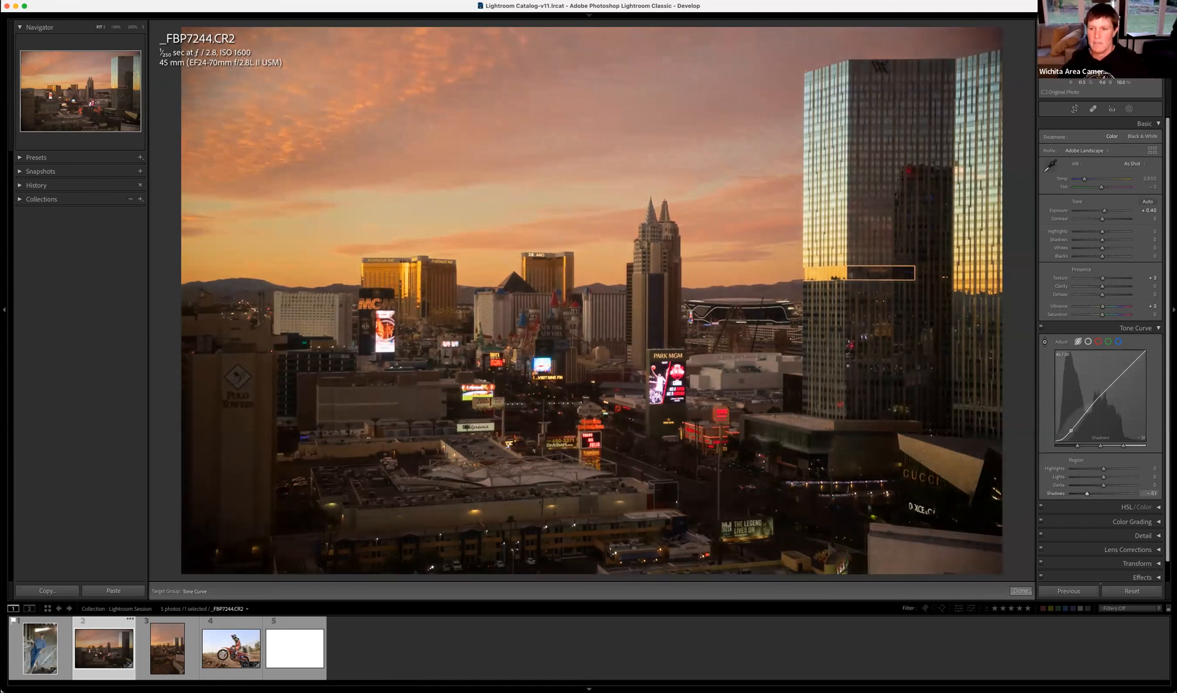
pyautogui.moveTo(374, 360); pyautogui.dragTo(374, 321)
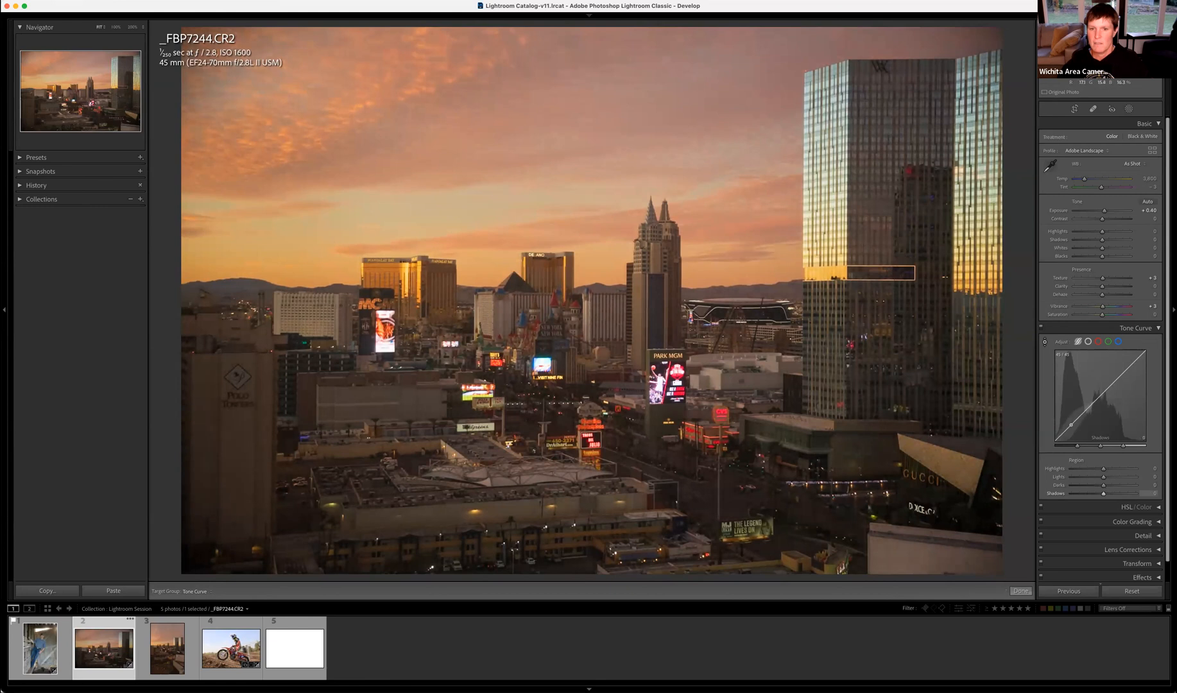
# Try darkening and lightening the parametric Shadows with targeted adjustments on the dark buildings and street, and reset Shadows to zero
pyautogui.moveTo(193, 377); pyautogui.dragTo(199, 458)
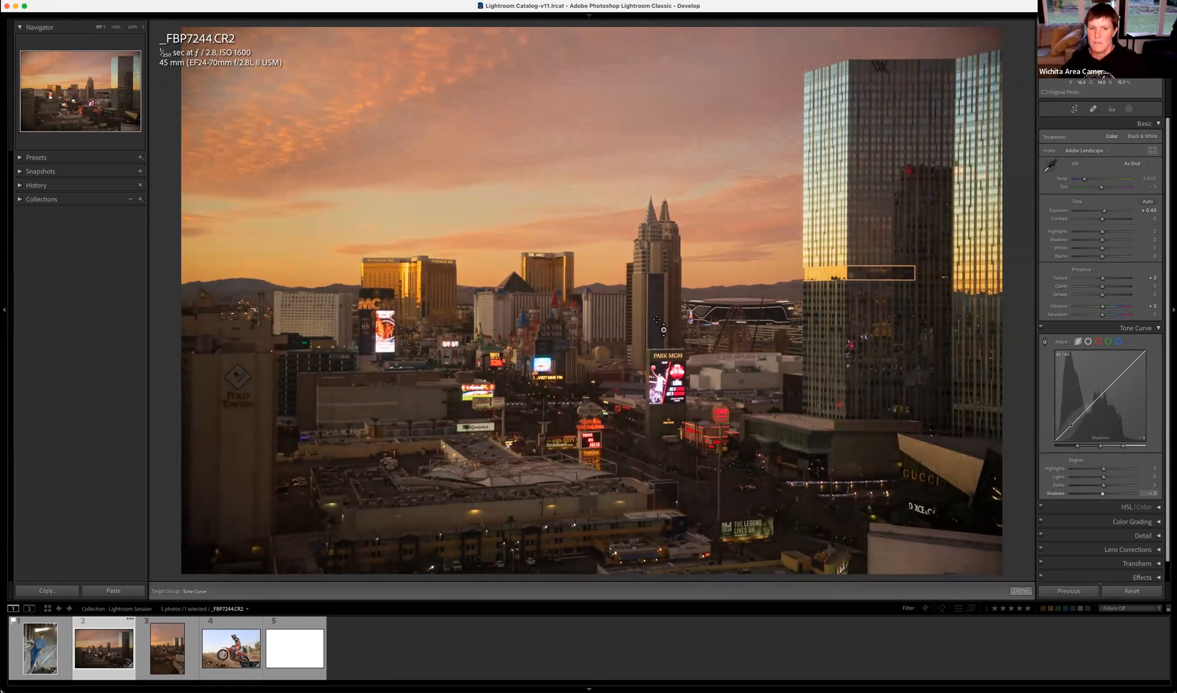
pyautogui.moveTo(196, 404); pyautogui.dragTo(196, 449)
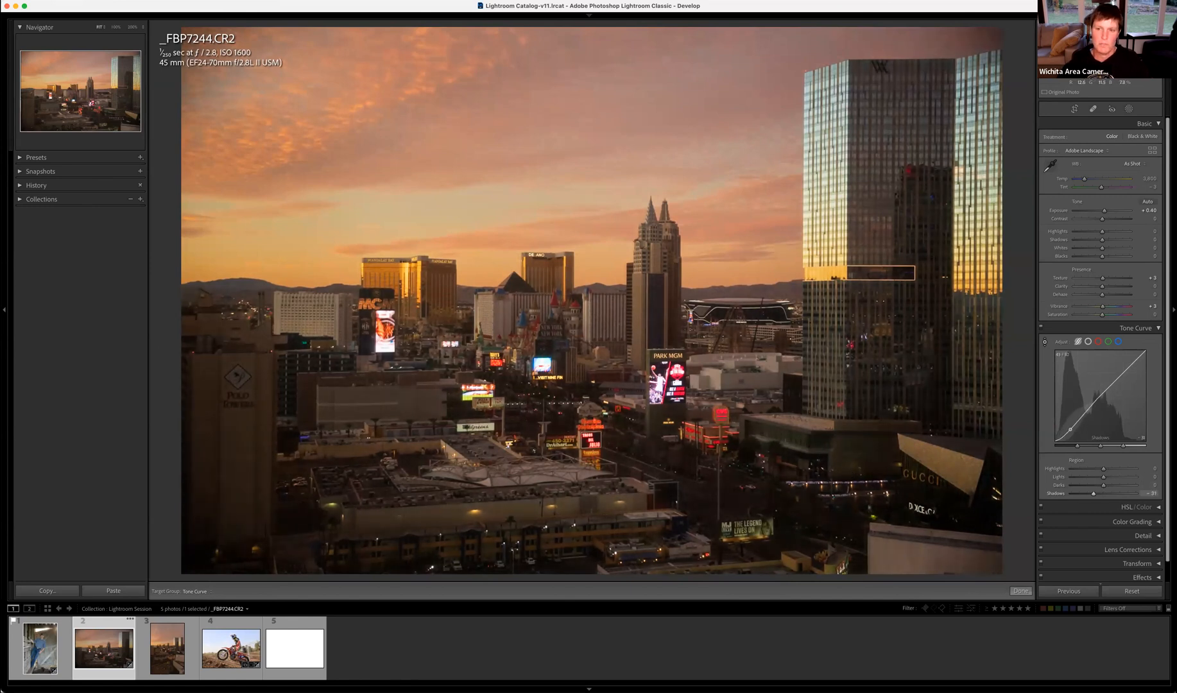
pyautogui.moveTo(196, 405); pyautogui.dragTo(196, 363)
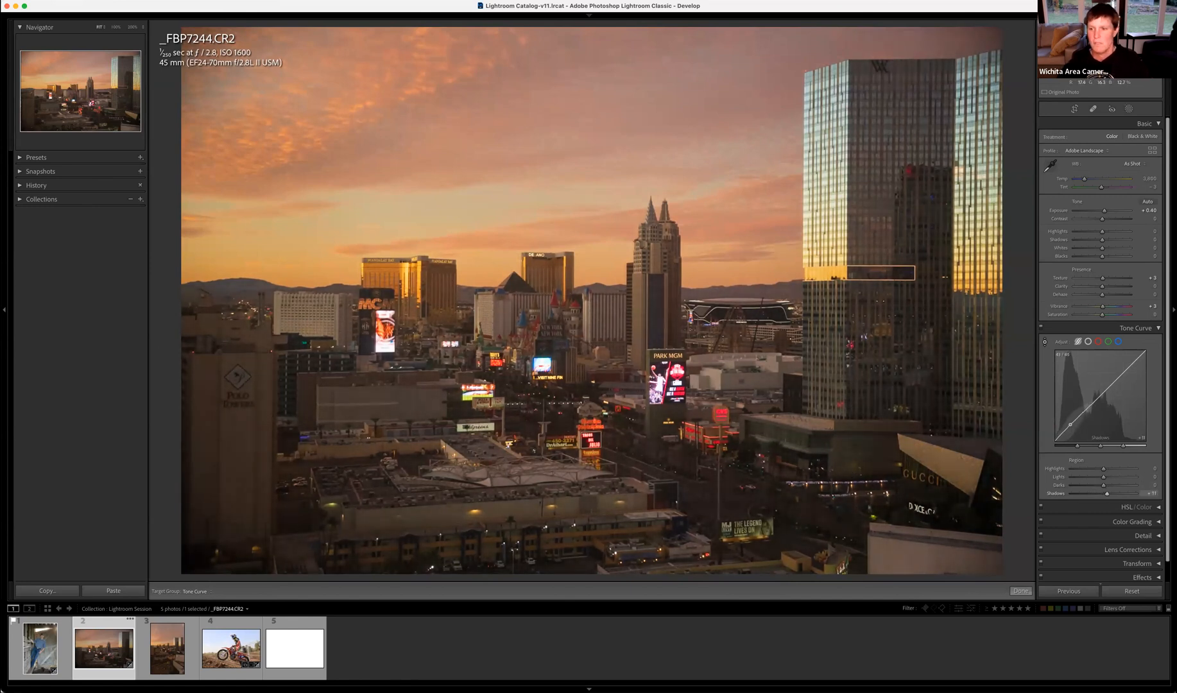
pyautogui.moveTo(639, 417); pyautogui.dragTo(638, 459)
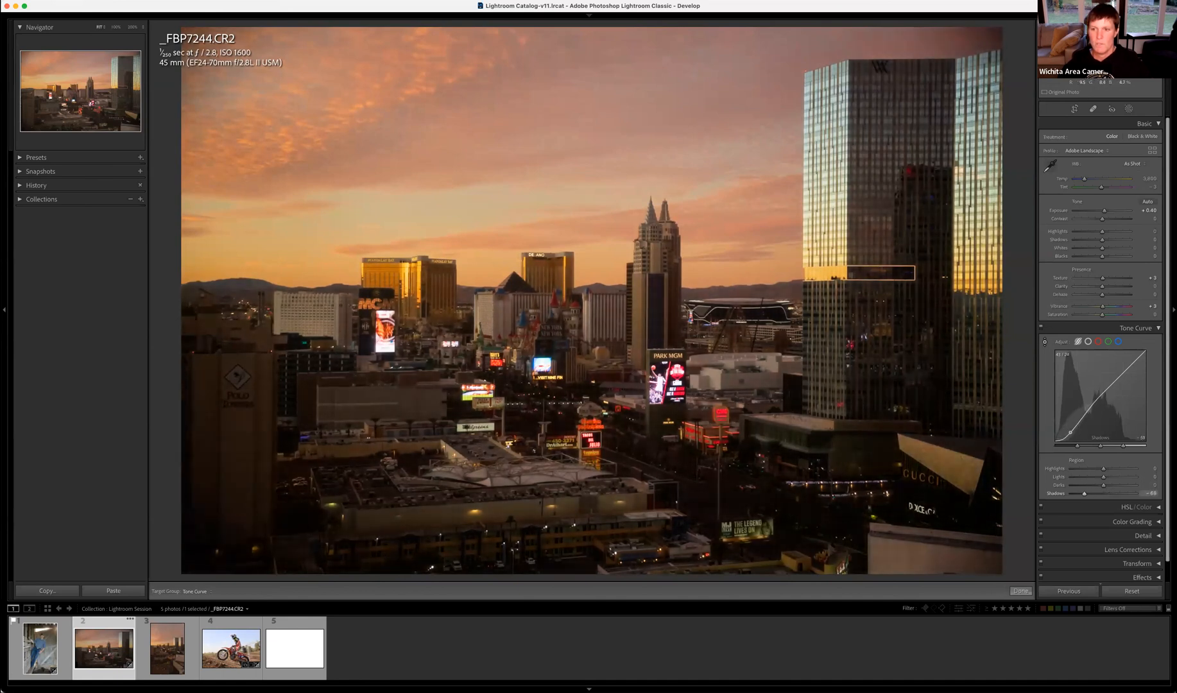
pyautogui.moveTo(219, 391); pyautogui.dragTo(218, 359)
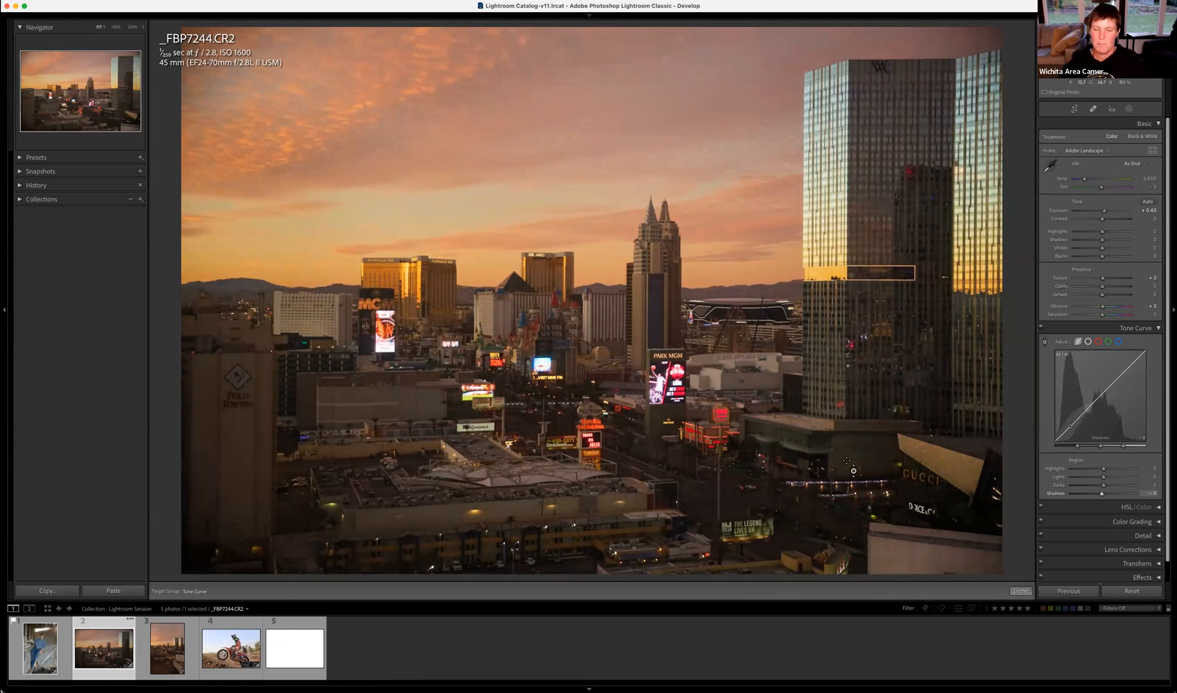
pyautogui.moveTo(514, 547); pyautogui.dragTo(431, 529)
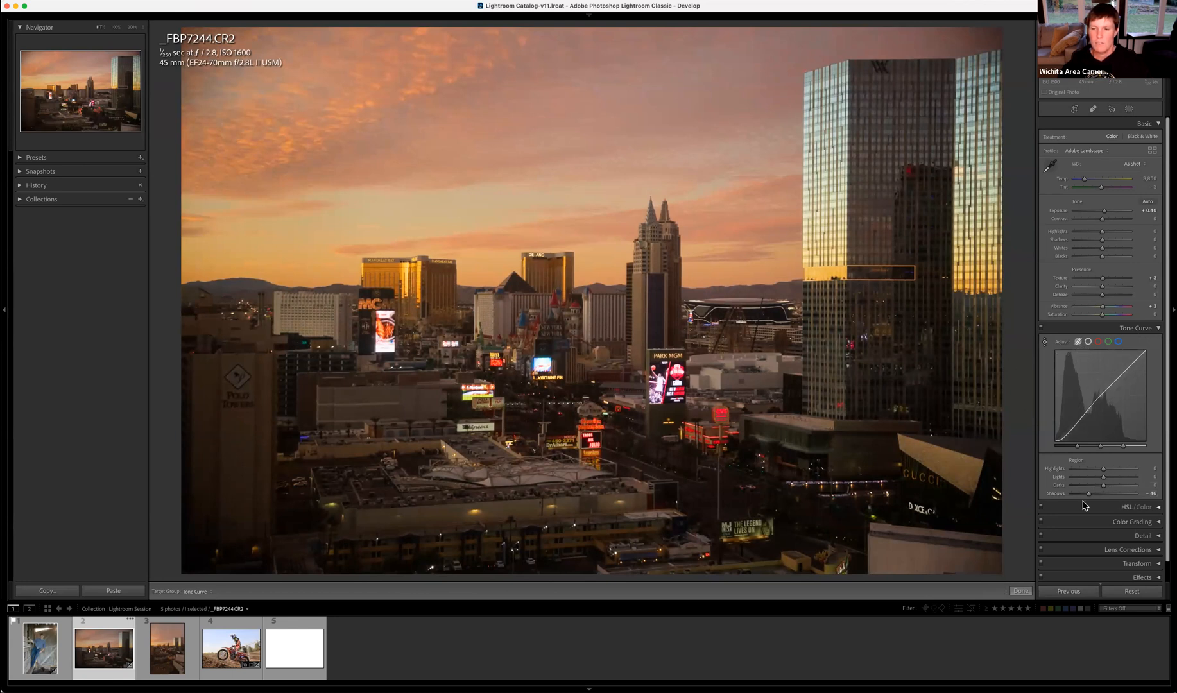
pyautogui.doubleClick(1060, 493)
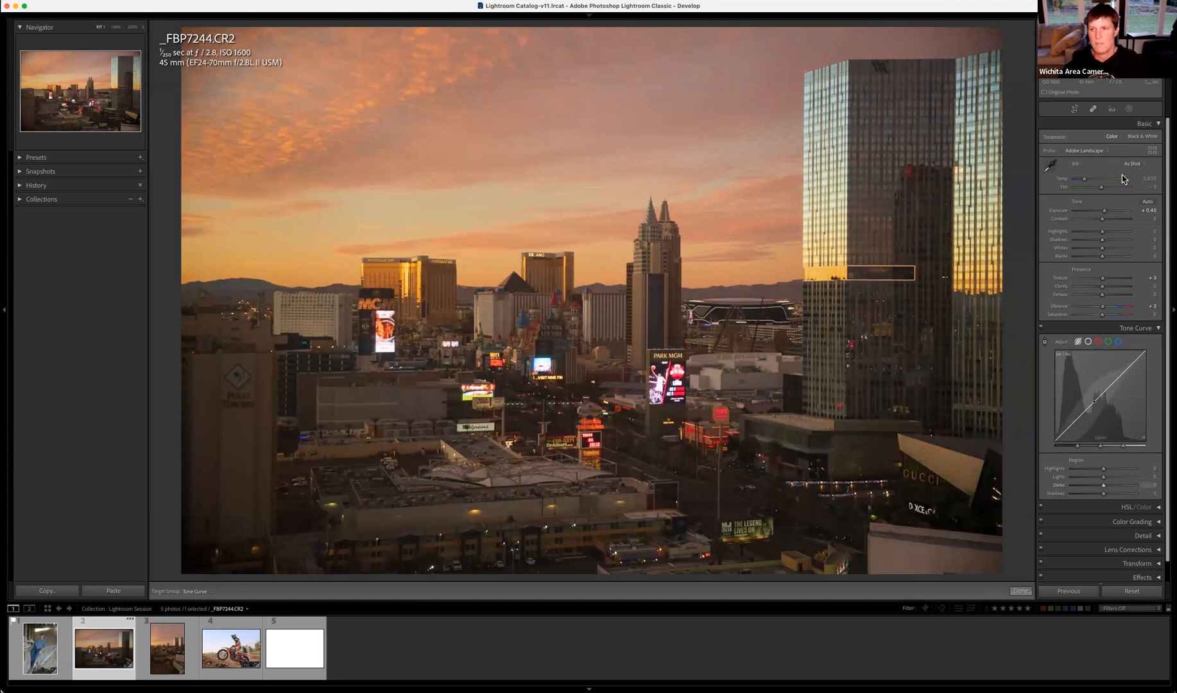
# Open the barn portrait 1L9A6335.CR2 and apply the "B2B too dark" user preset
pyautogui.click(40, 648)
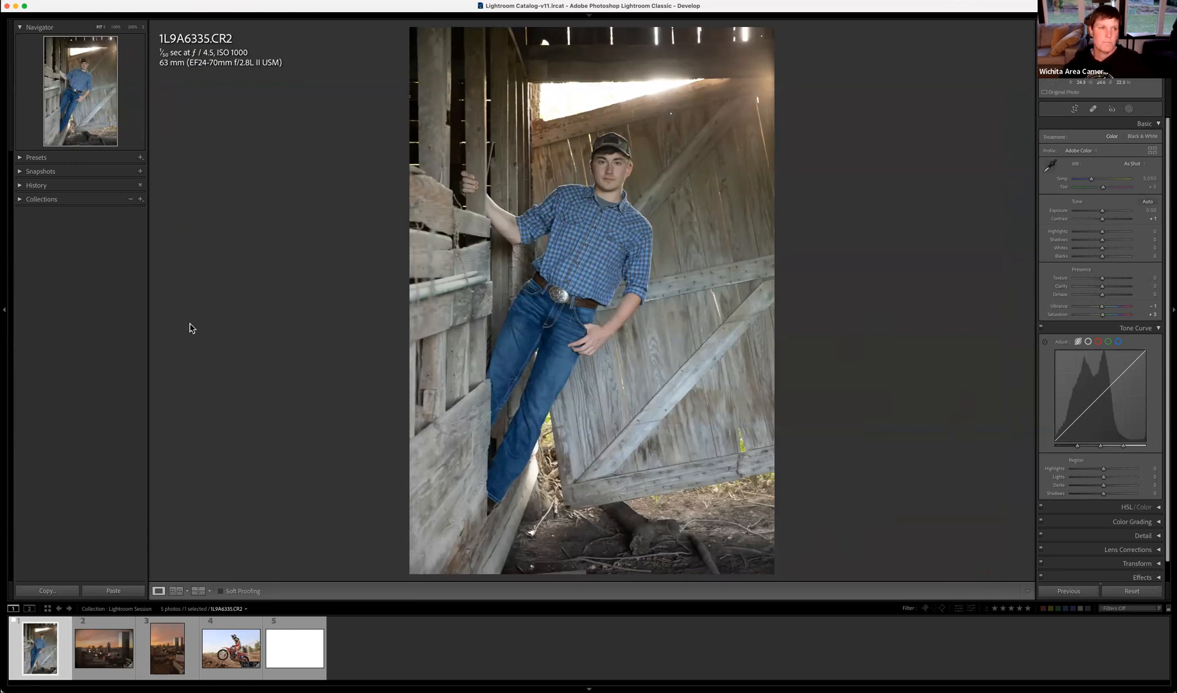
pyautogui.click(21, 158)
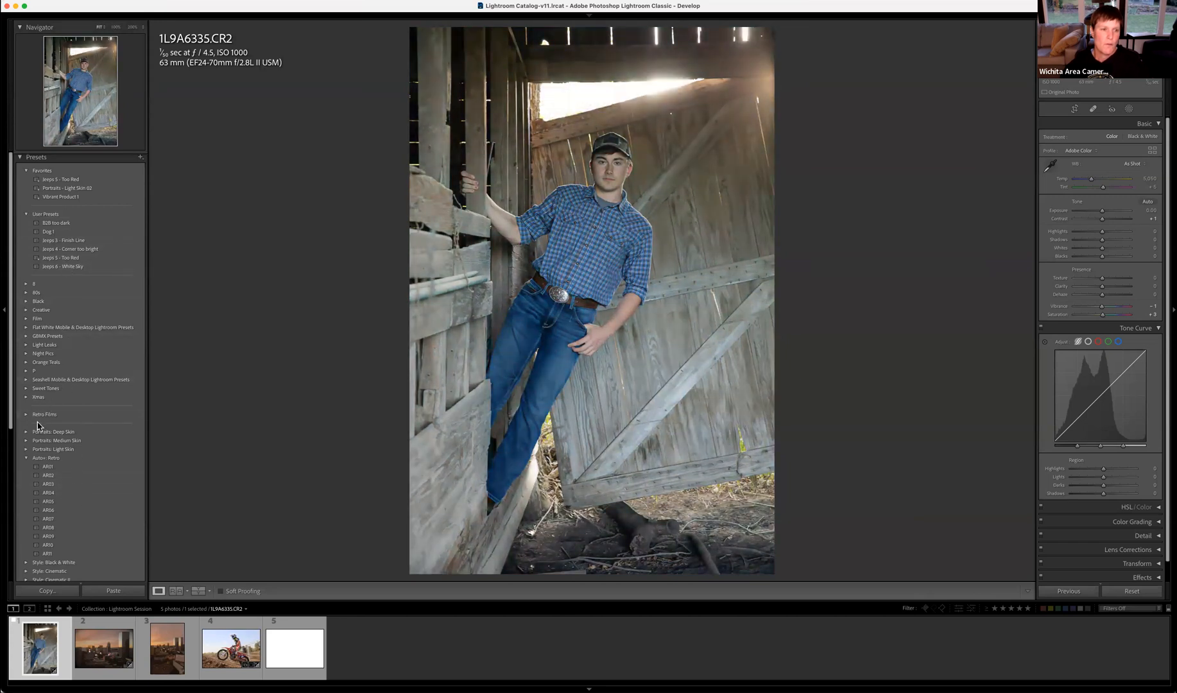
pyautogui.click(63, 224)
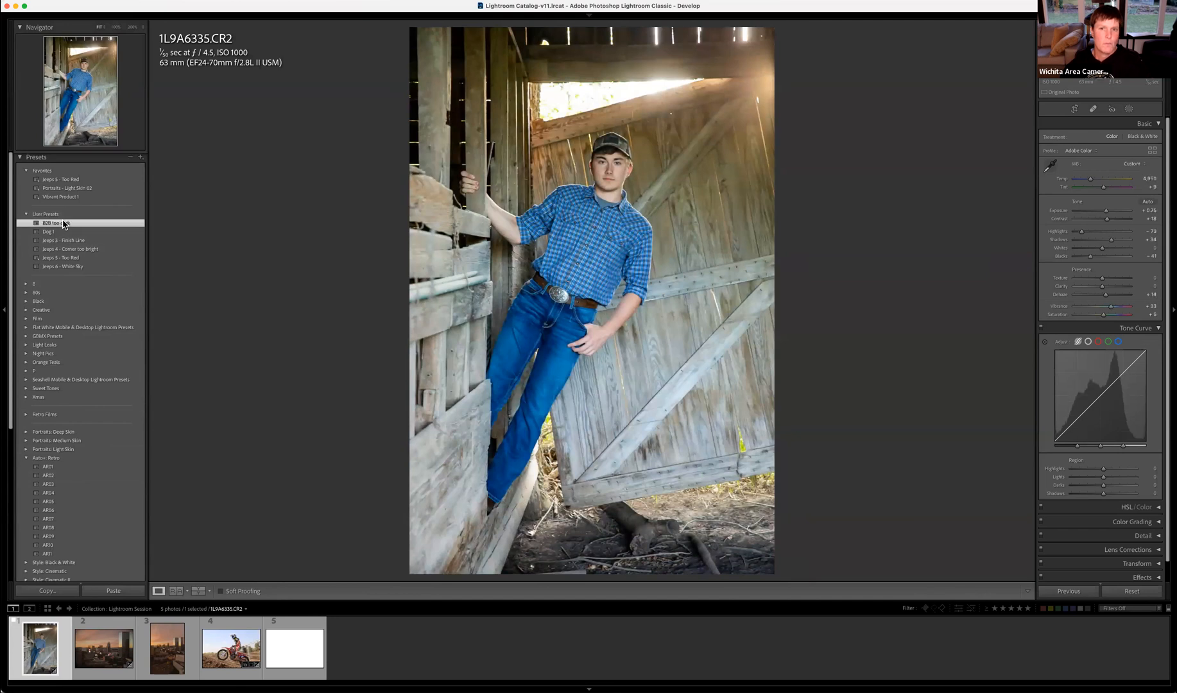
# Crop the barn portrait tighter from its lower right corner and apply the crop
pyautogui.click(1075, 109)
pyautogui.moveTo(773, 572); pyautogui.dragTo(743, 544)
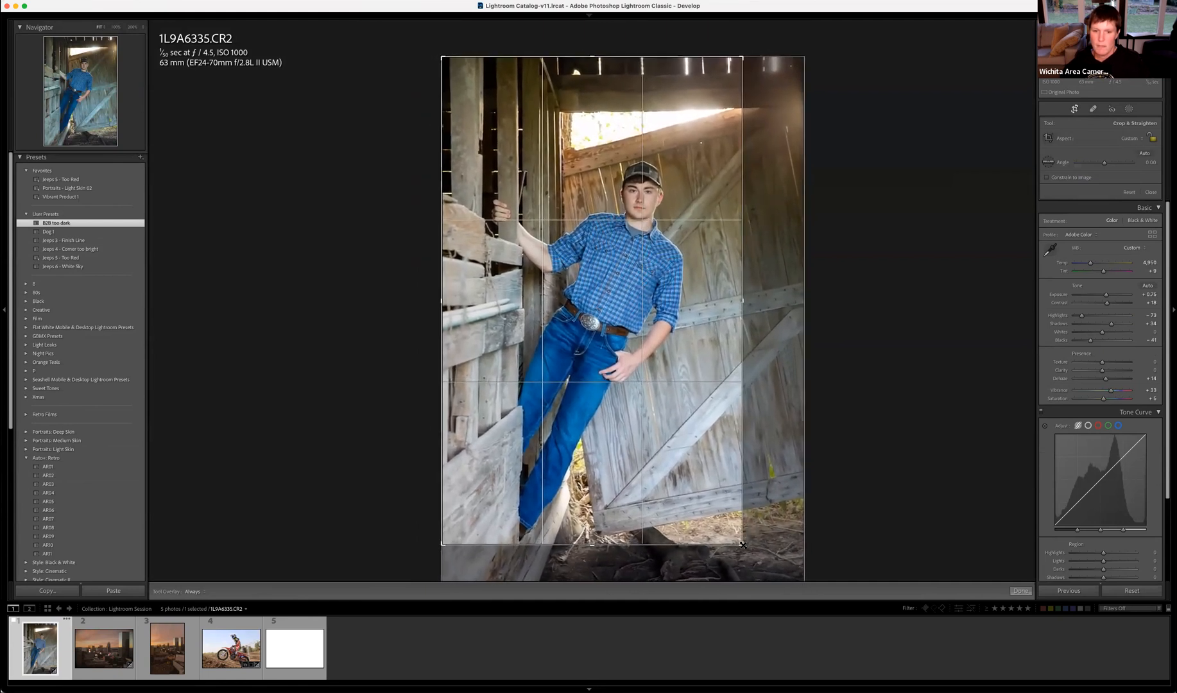
pyautogui.press('Return')
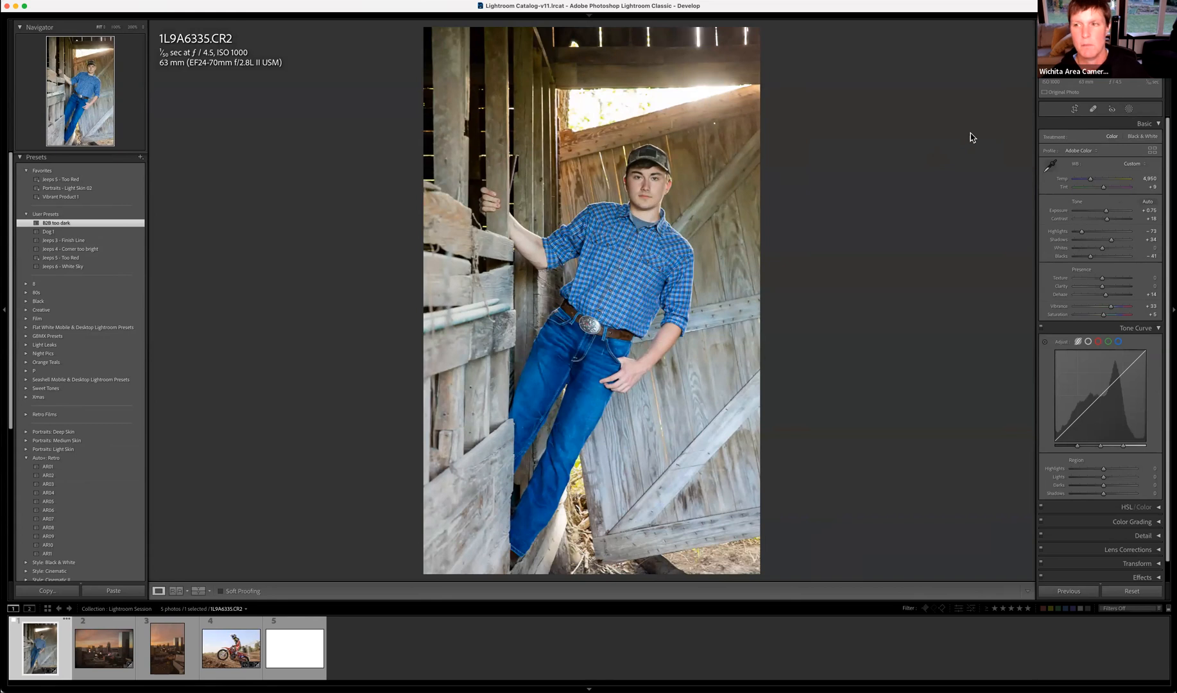
# Add a brush mask and paint light rays spreading from the bright barn opening across the surrounding wood
pyautogui.click(1130, 110)
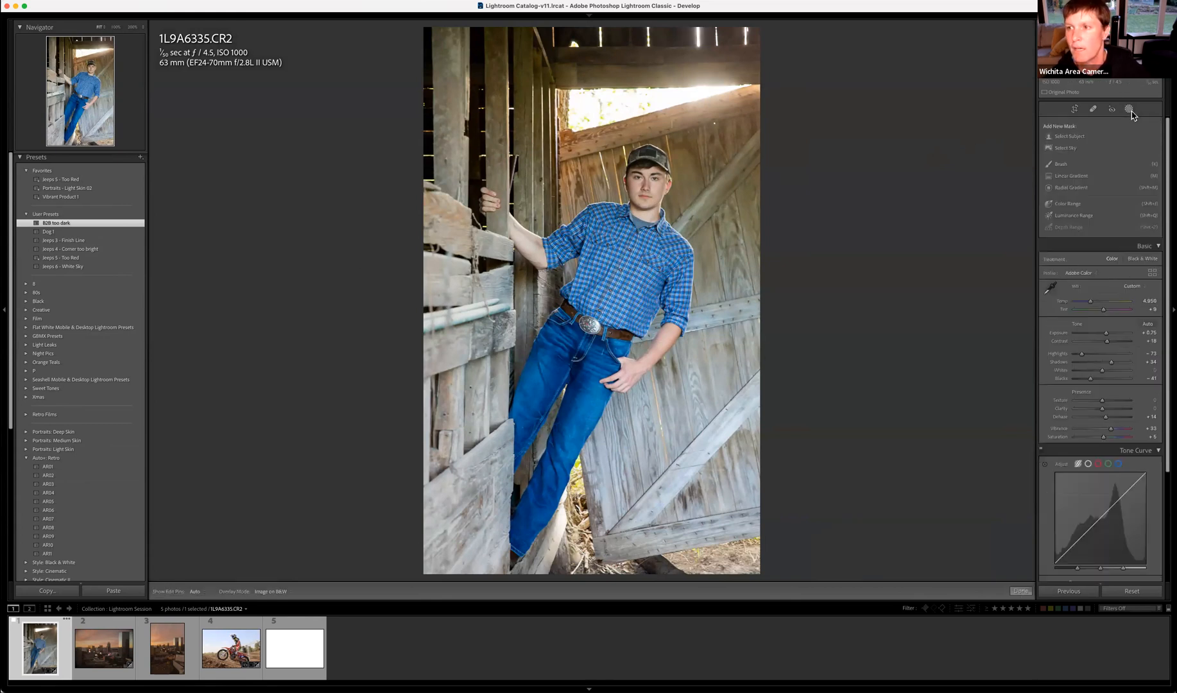
pyautogui.click(1061, 166)
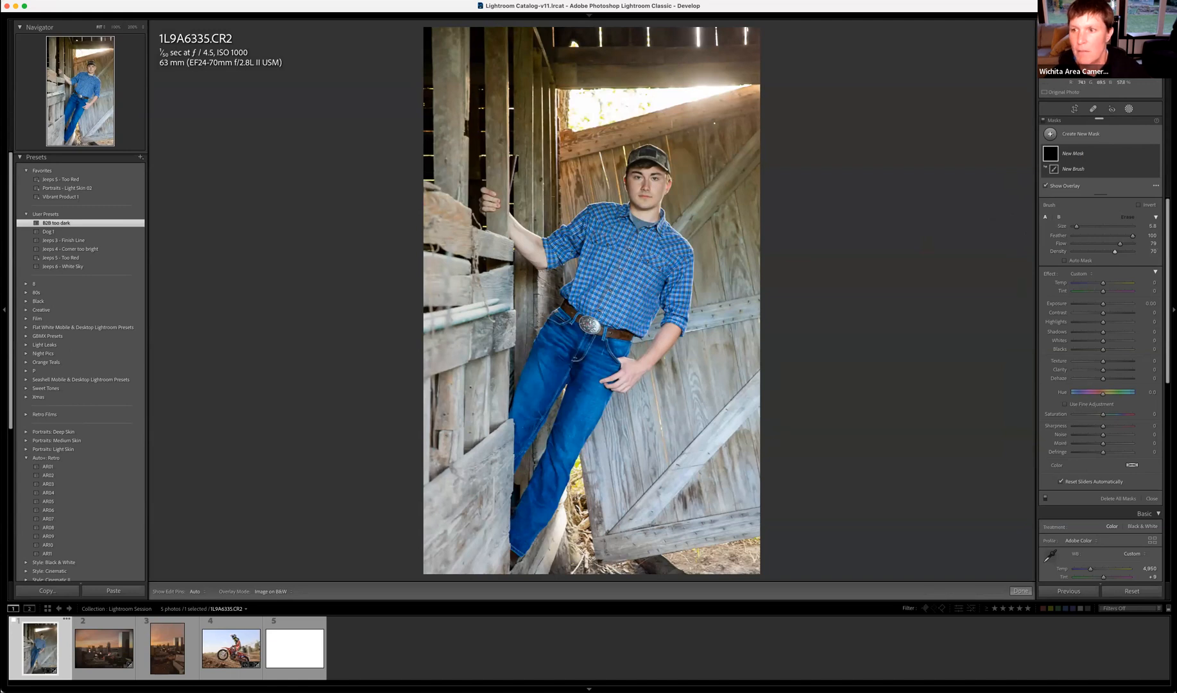
pyautogui.click(737, 89)
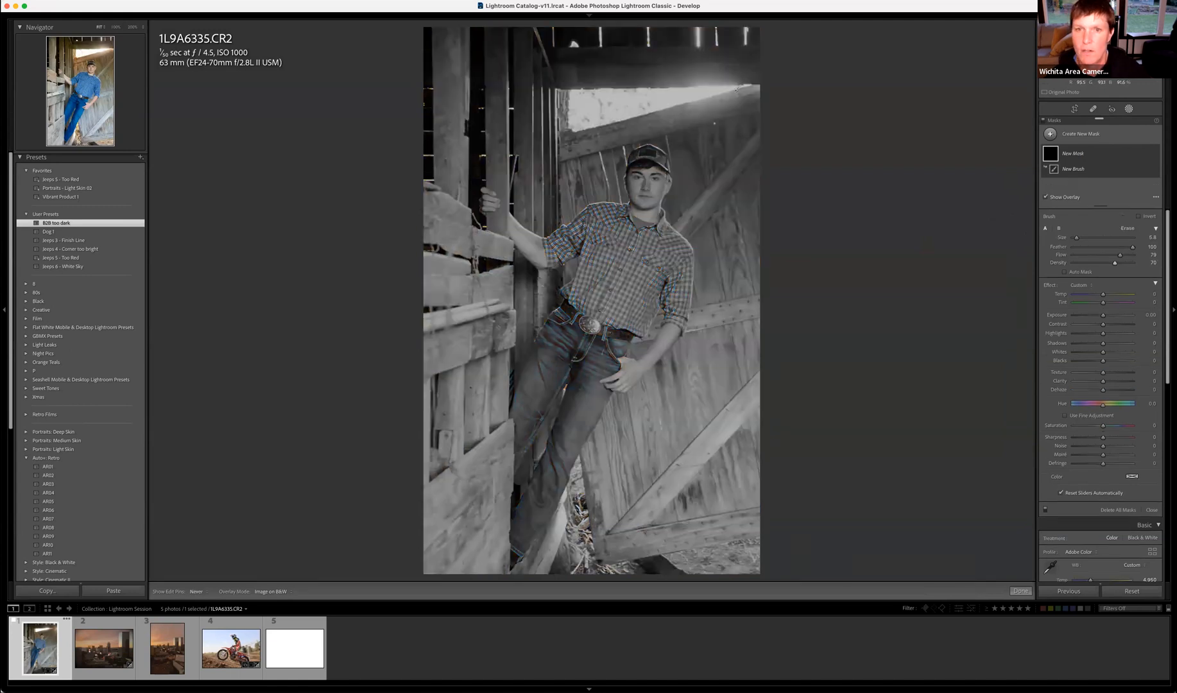
pyautogui.click(736, 89)
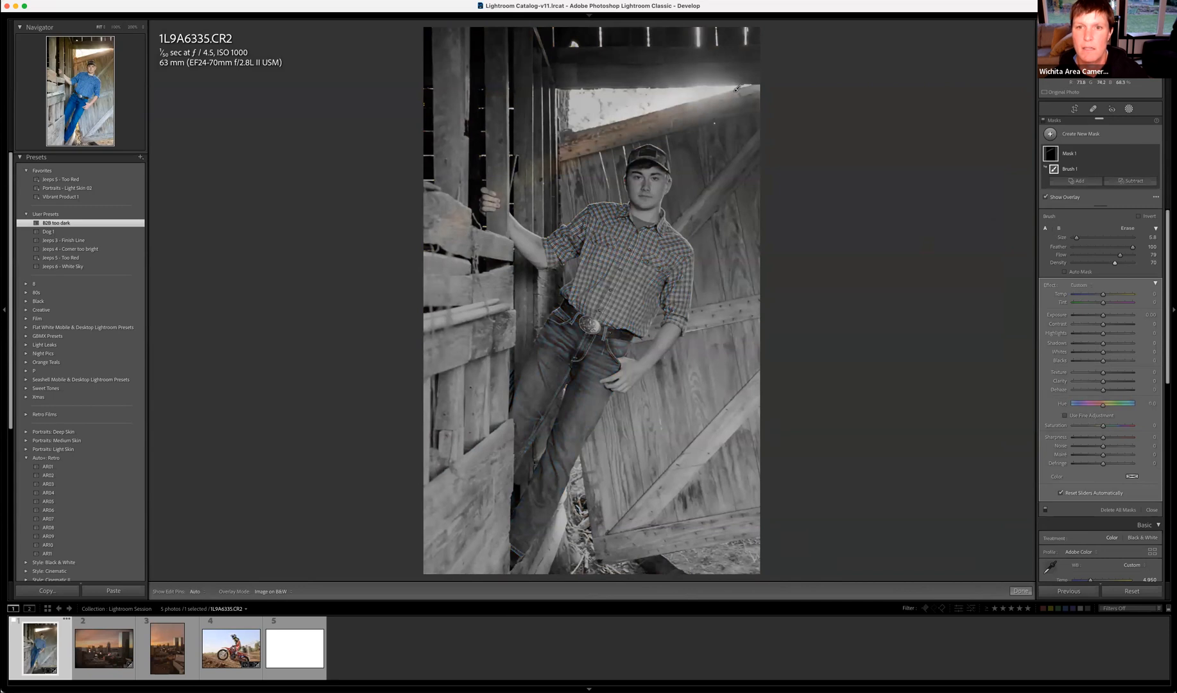
pyautogui.moveTo(626, 96)
pyautogui.mouseDown()
pyautogui.moveTo(565, 110)
pyautogui.moveTo(630, 93)
pyautogui.mouseUp()
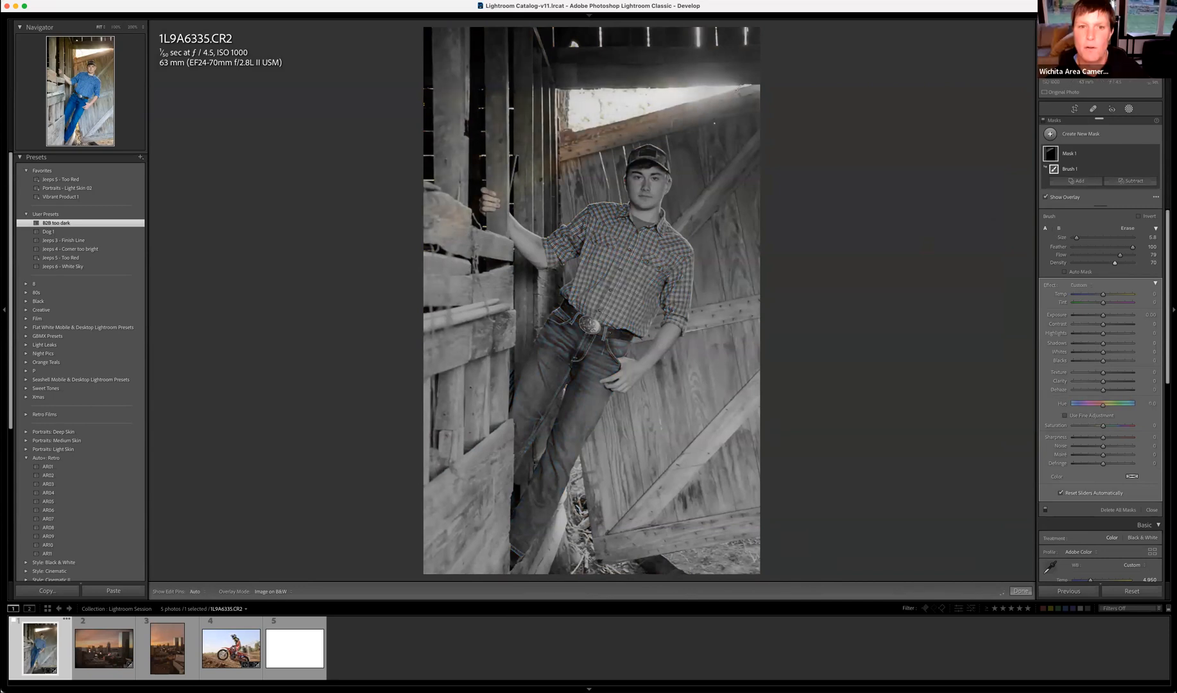
pyautogui.press('h')
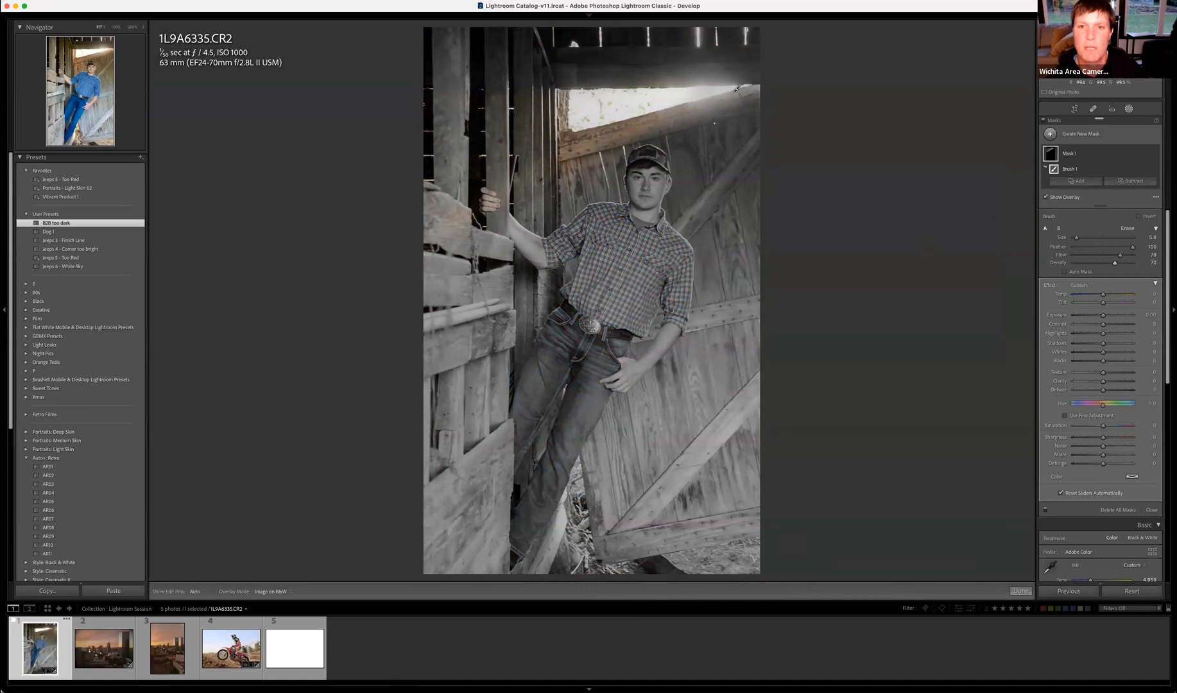
pyautogui.press('h')
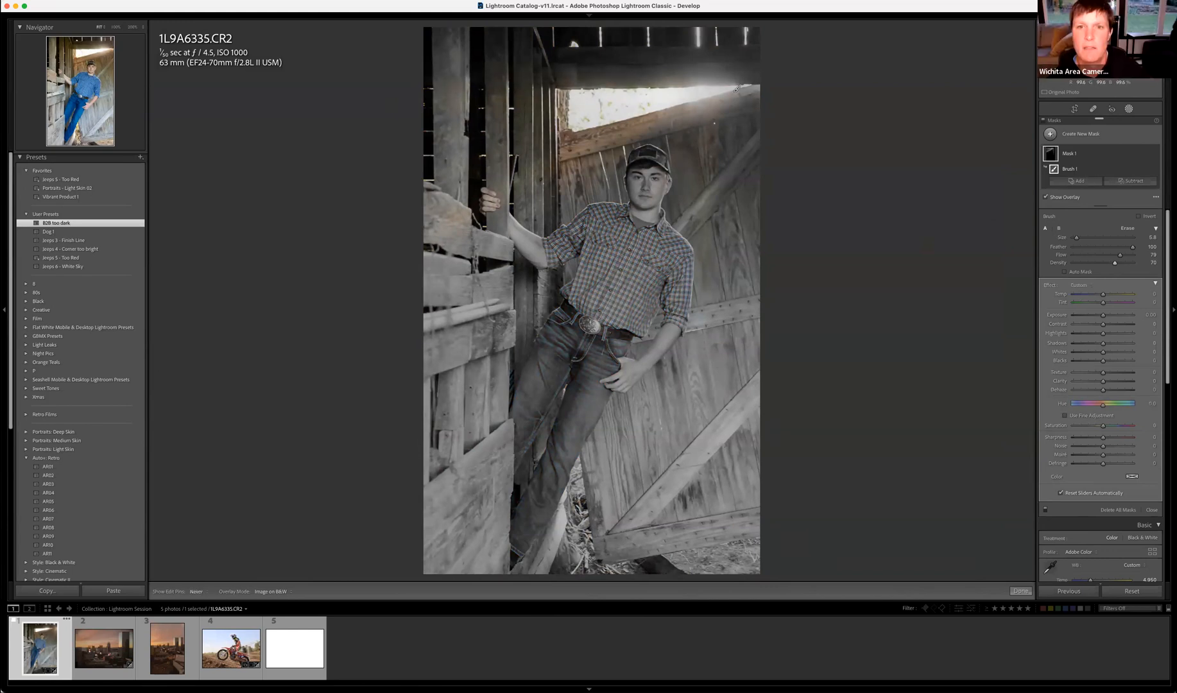
pyautogui.press('h')
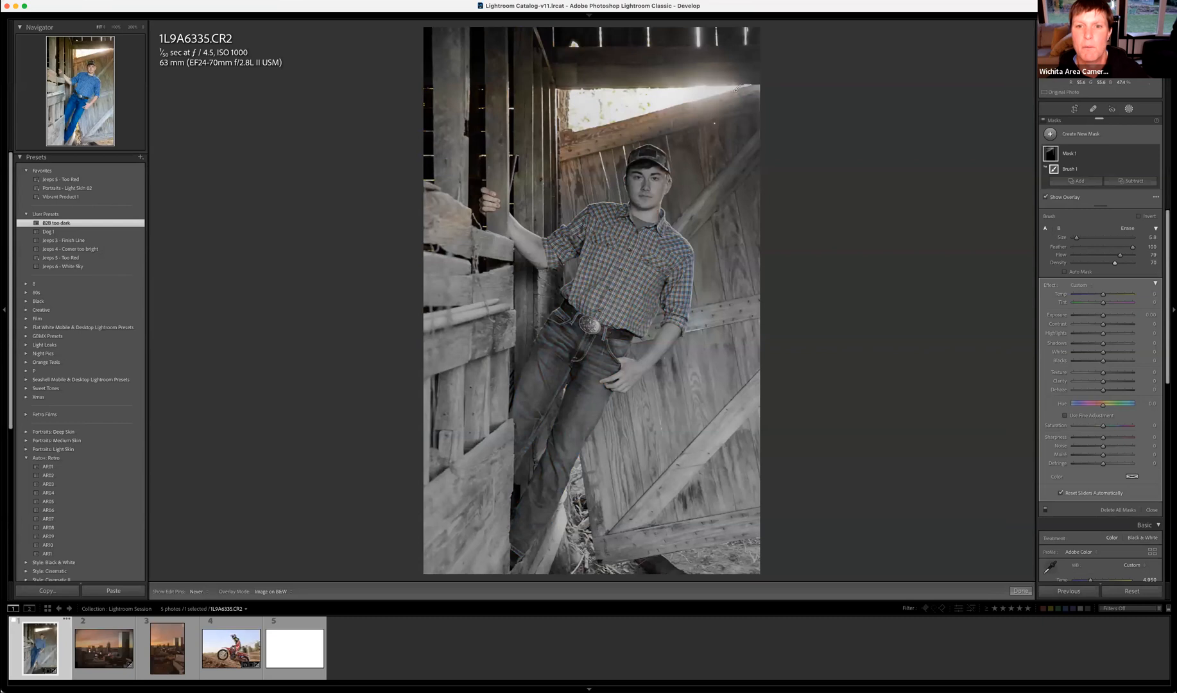
pyautogui.press('h')
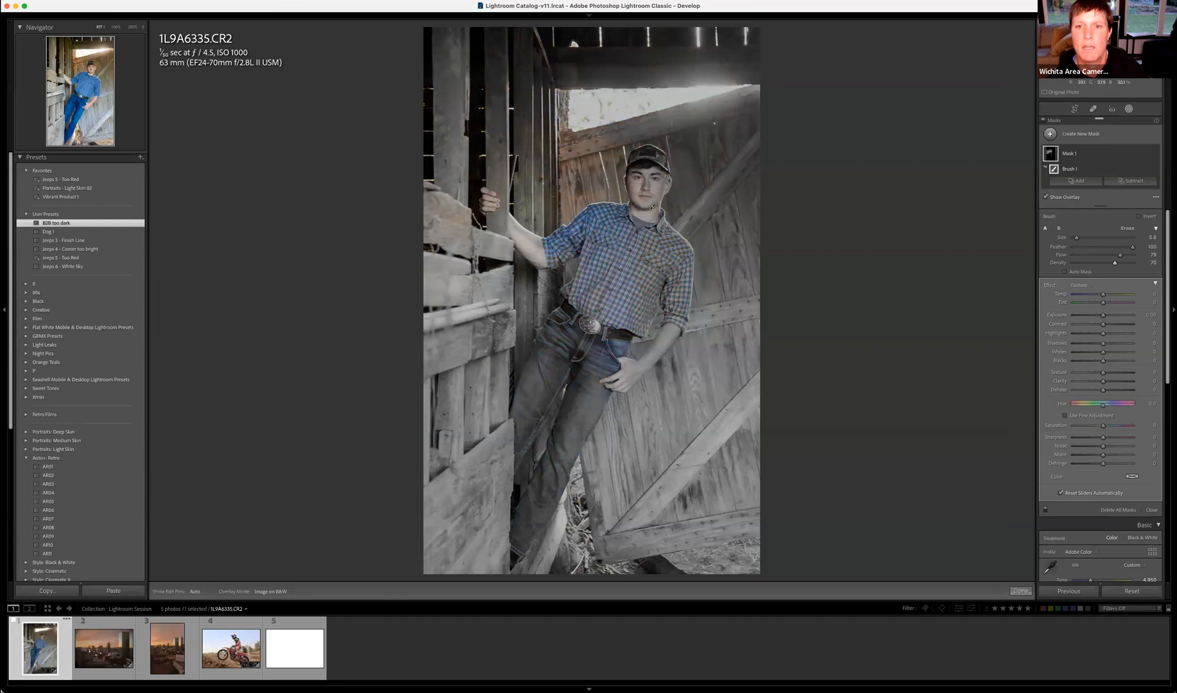
# Undo the stray brush strokes over the man's shirt and try repainting a ray from the bright opening toward his cap
pyautogui.press('super+z')
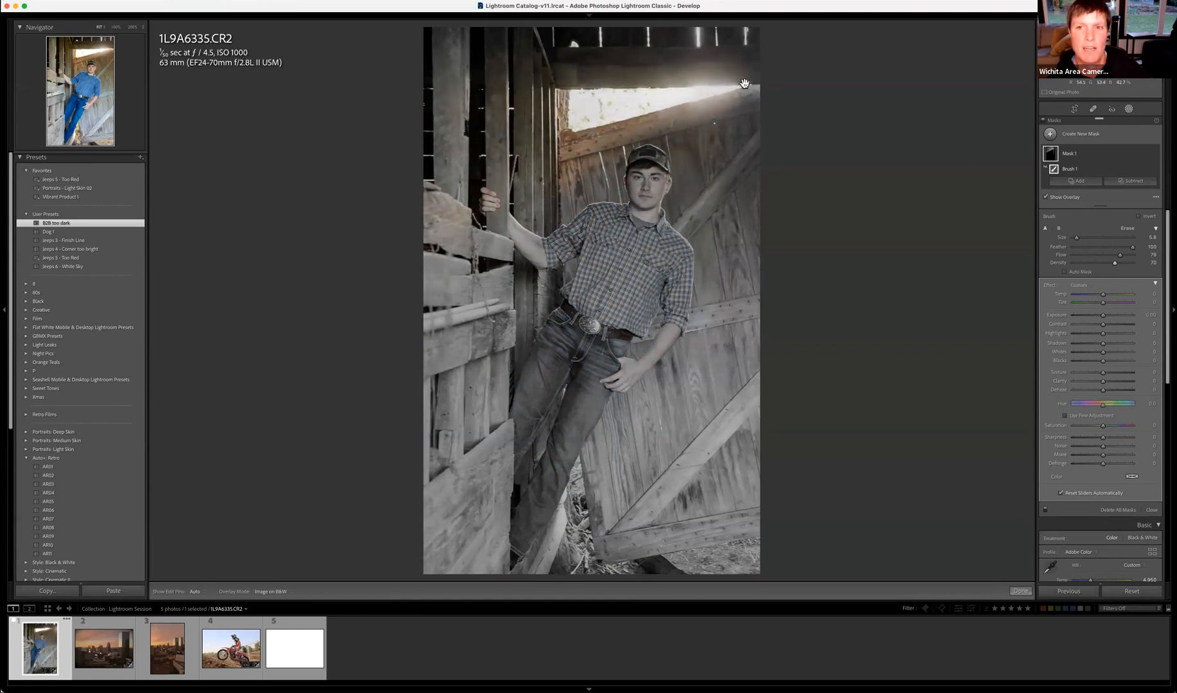
pyautogui.press('super+z')
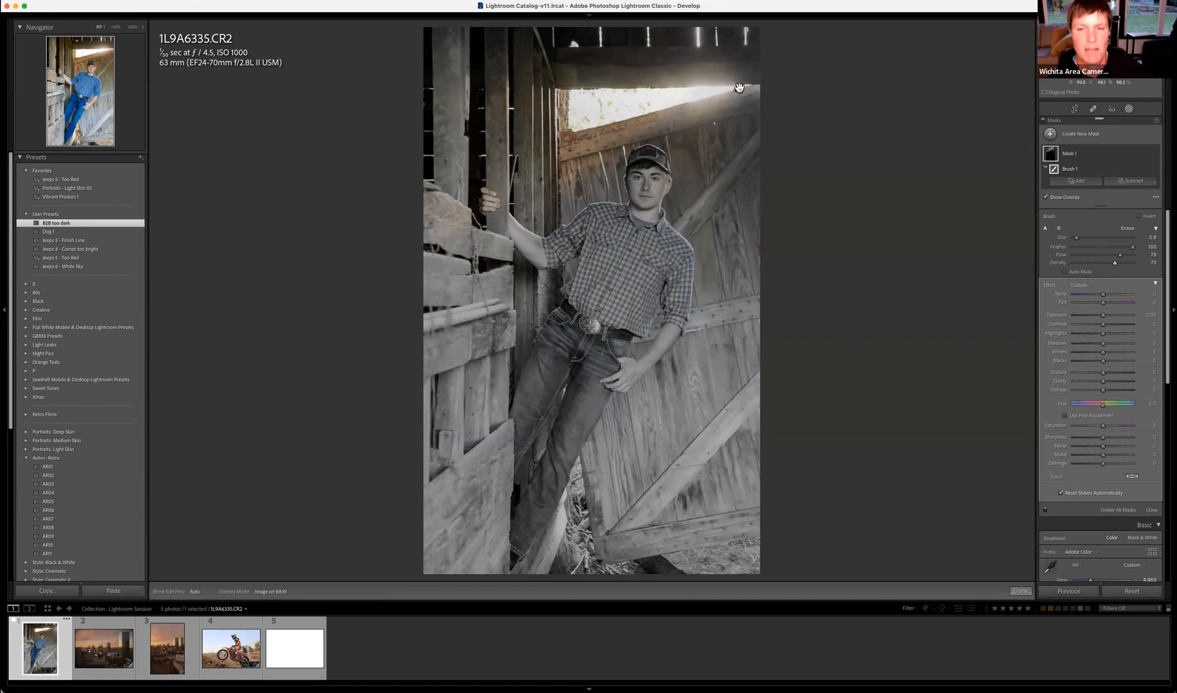
pyautogui.moveTo(740, 88); pyautogui.dragTo(672, 135)
pyautogui.press('super+z')
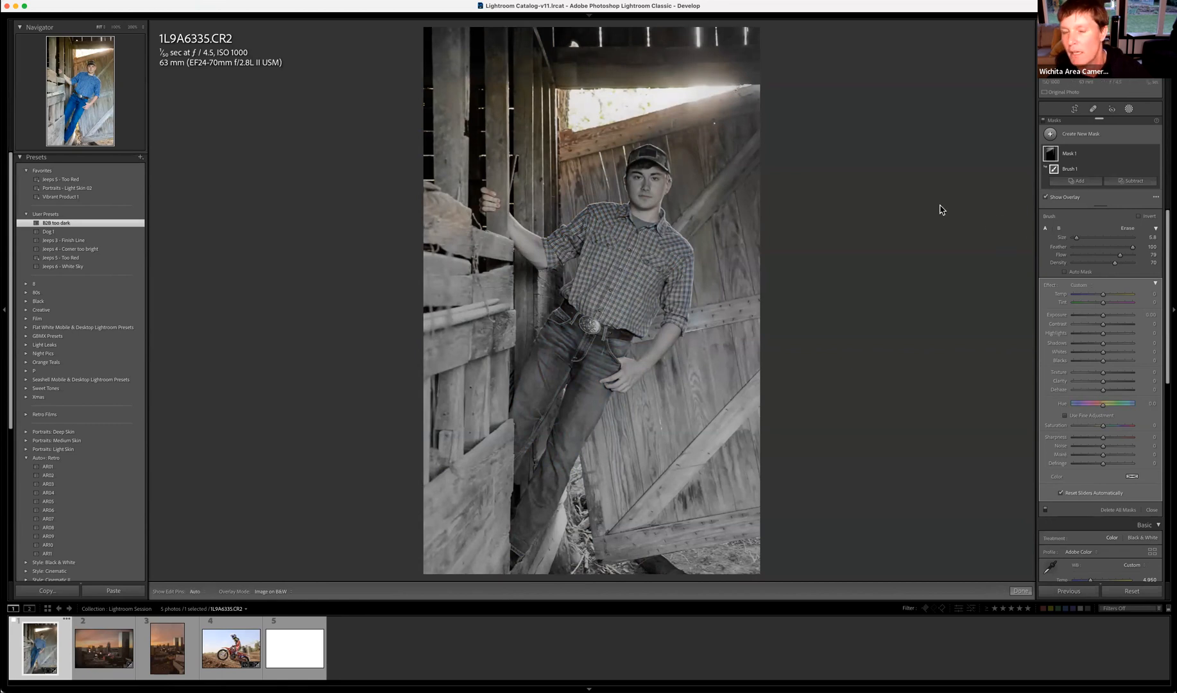
# Switch the mask overlay mode to Color Overlay and extend the painted light over the cap and barn door
pyautogui.click(277, 591)
pyautogui.click(276, 572)
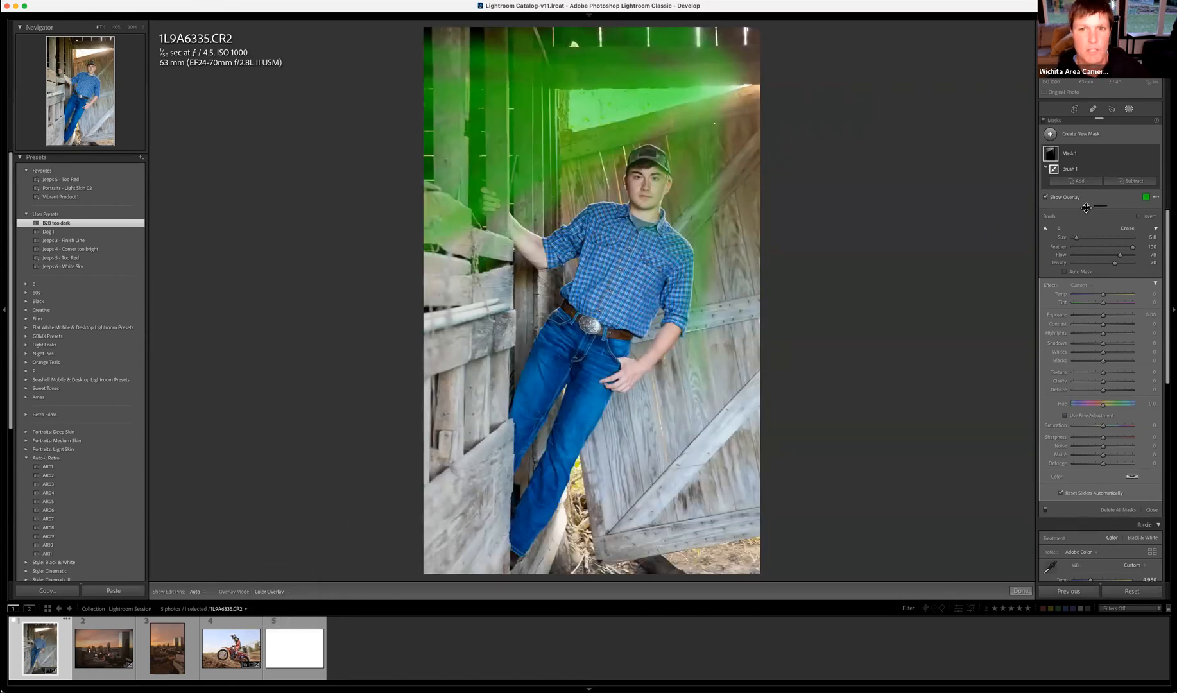
pyautogui.press('h')
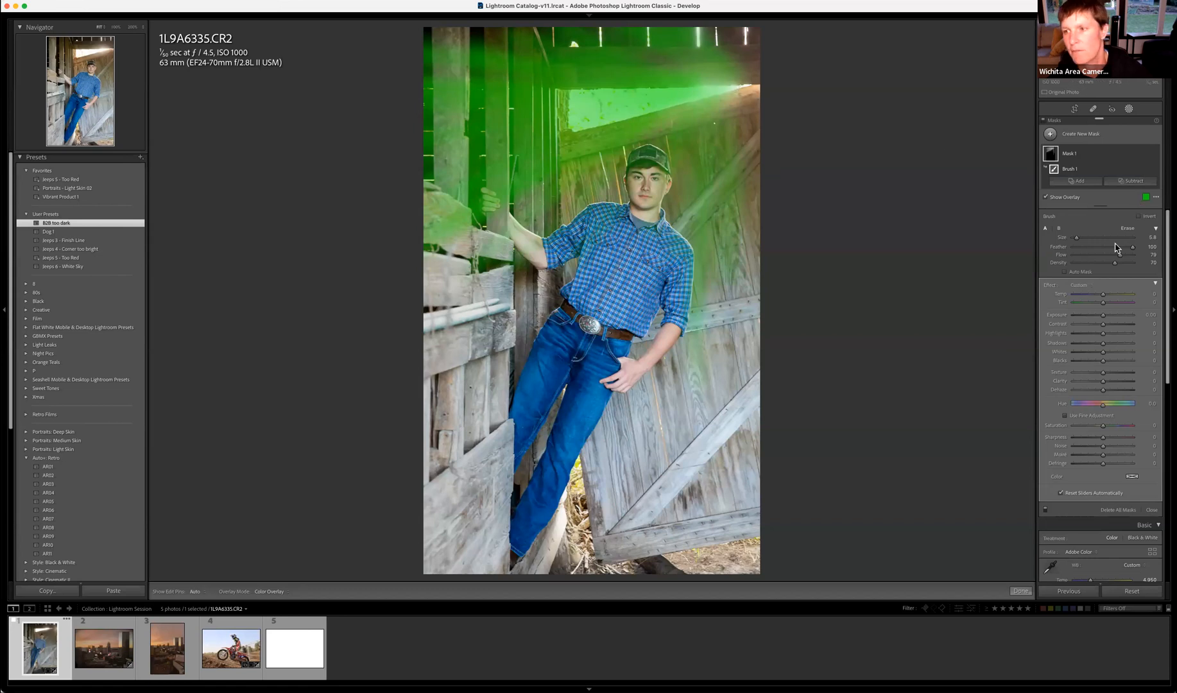
pyautogui.press('o')
# Warm and brighten the painted light with Temp about 58, Contrast 81, Highlights -72, Shadows 73, Clarity -19 and Saturation 16
pyautogui.moveTo(1104, 298); pyautogui.dragTo(1127, 345)
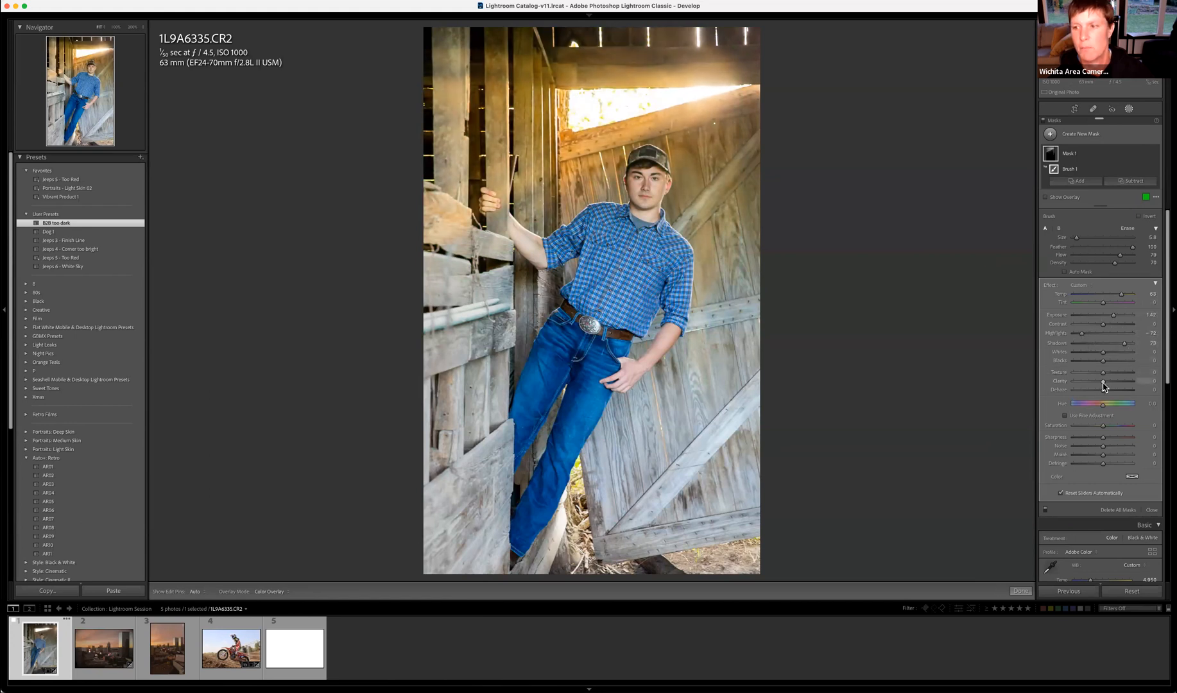
pyautogui.moveTo(1104, 390); pyautogui.dragTo(1107, 425)
pyautogui.doubleClick(1064, 405)
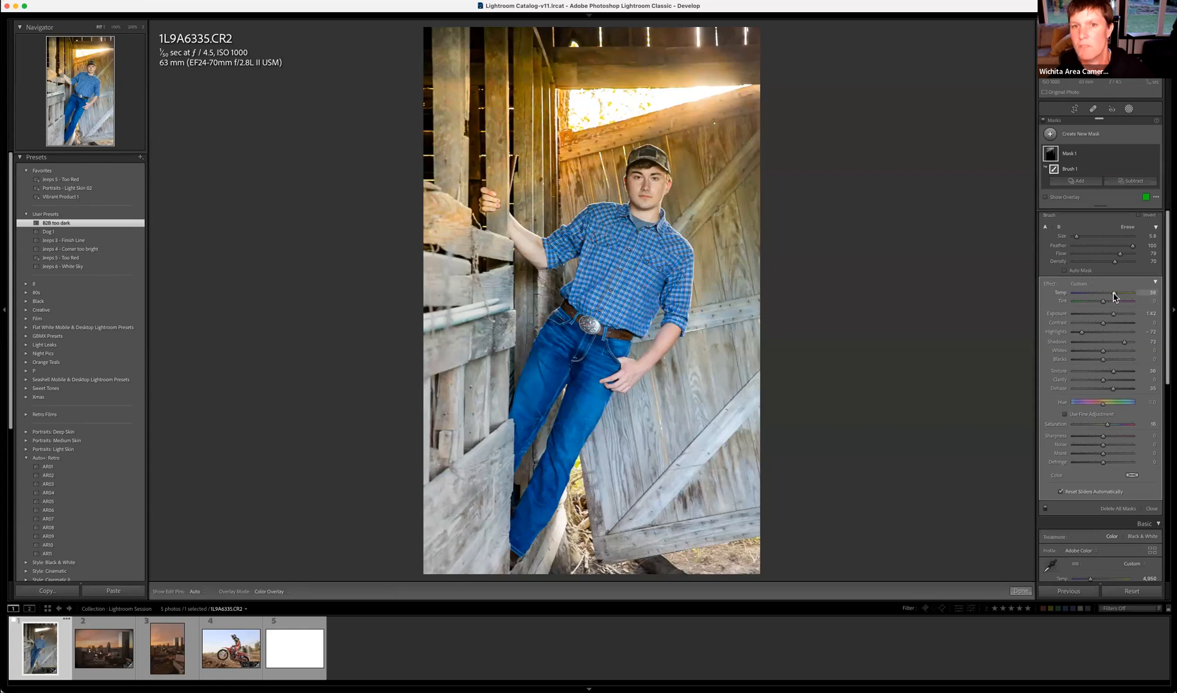
pyautogui.moveTo(1119, 296); pyautogui.dragTo(1111, 379)
pyautogui.moveTo(1113, 389); pyautogui.dragTo(1104, 388)
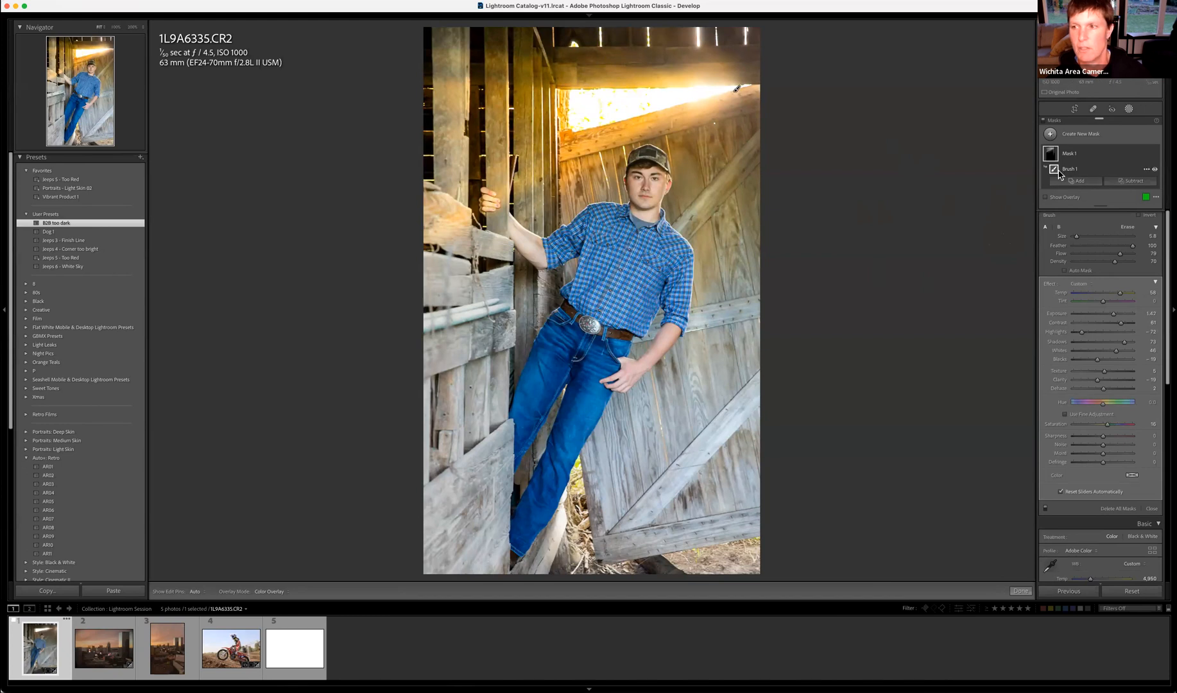
# Subtract from the light mask with a size 2.0 brush over the man's face, collar and raised hand
pyautogui.click(1125, 182)
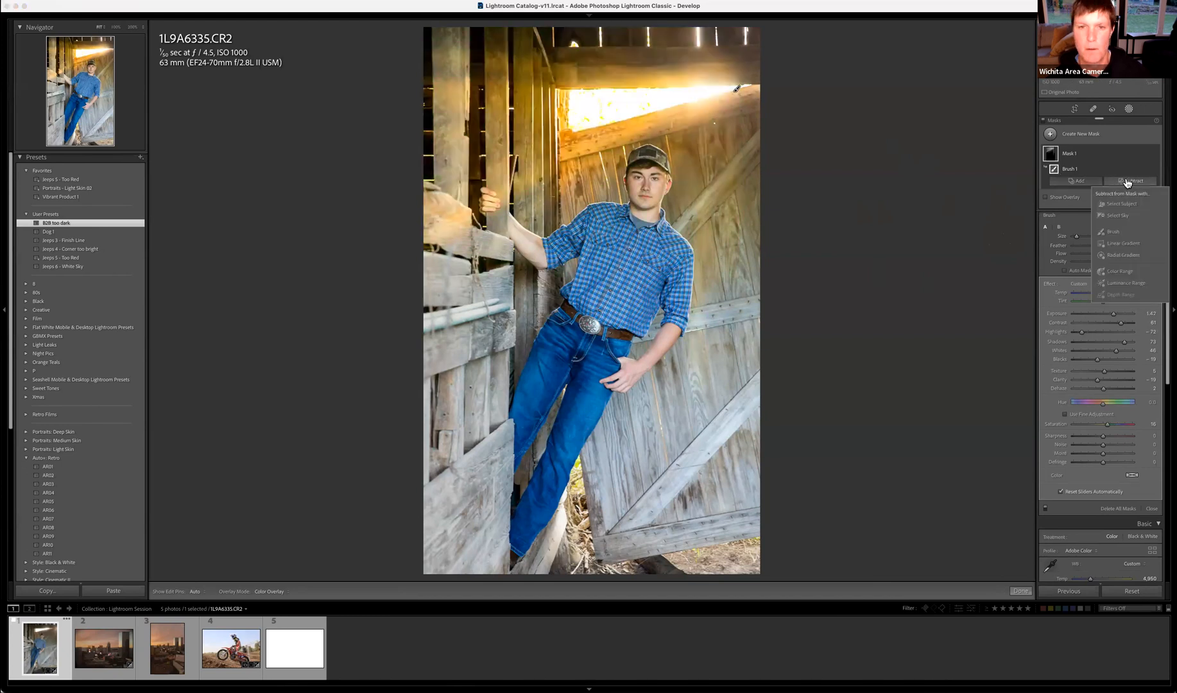
pyautogui.click(1115, 234)
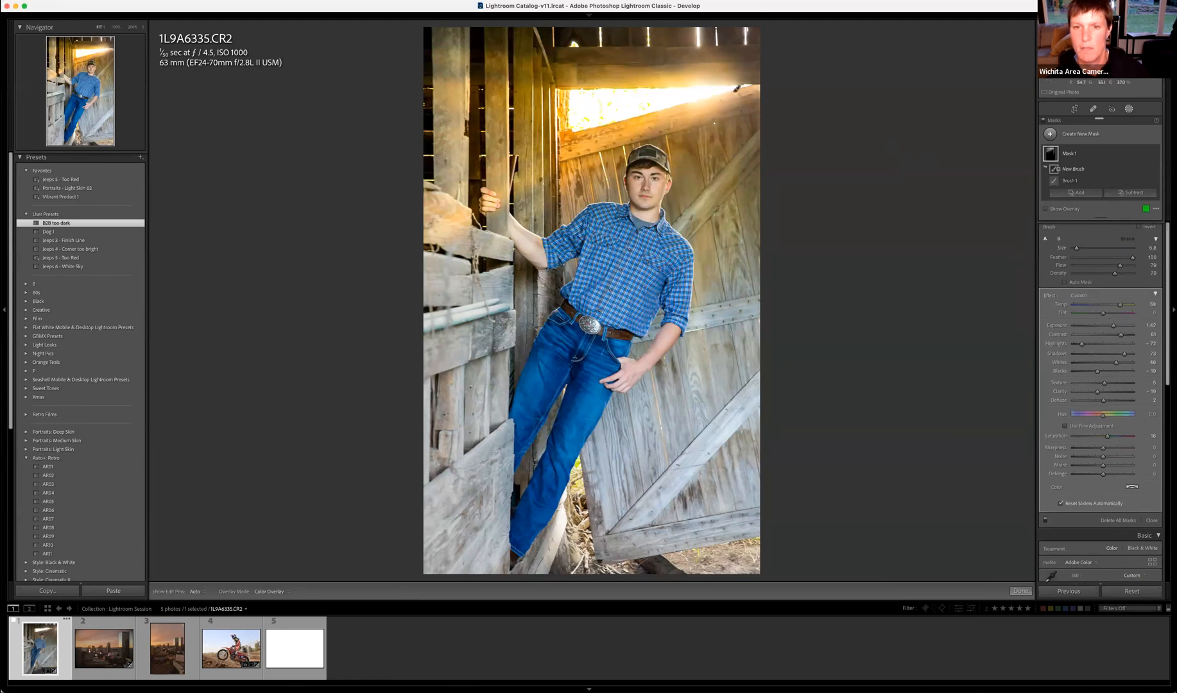
pyautogui.scroll(-4, 651, 198)
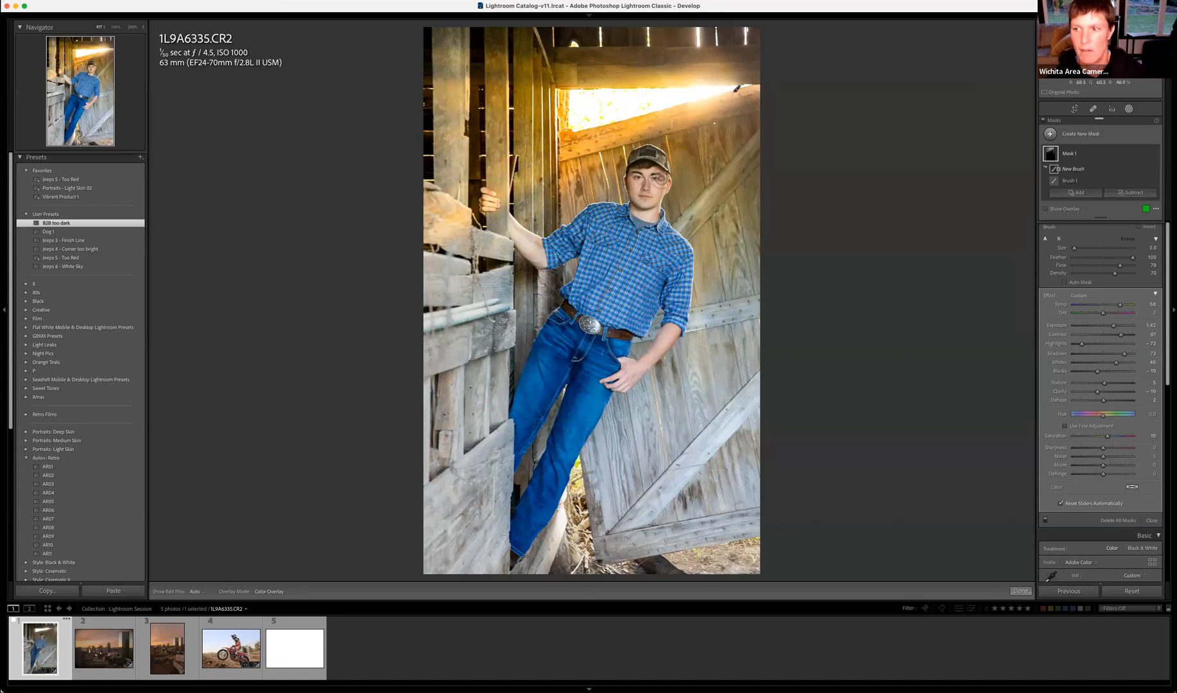
pyautogui.press('h')
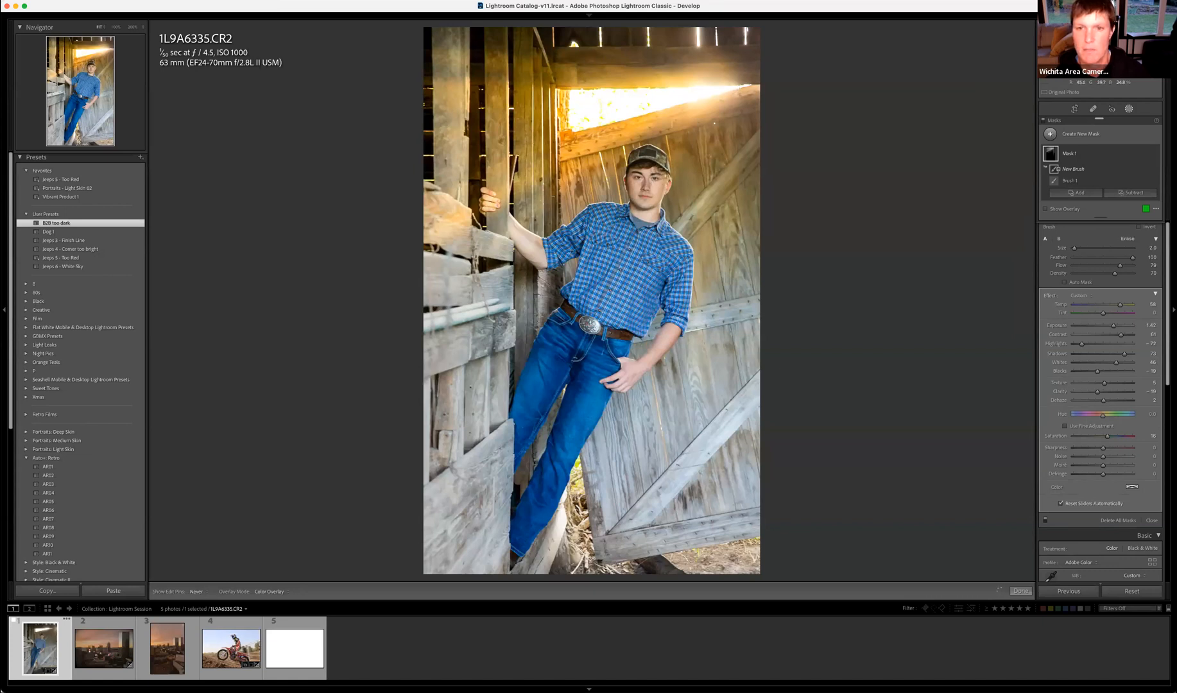
pyautogui.moveTo(627, 219); pyautogui.dragTo(628, 214)
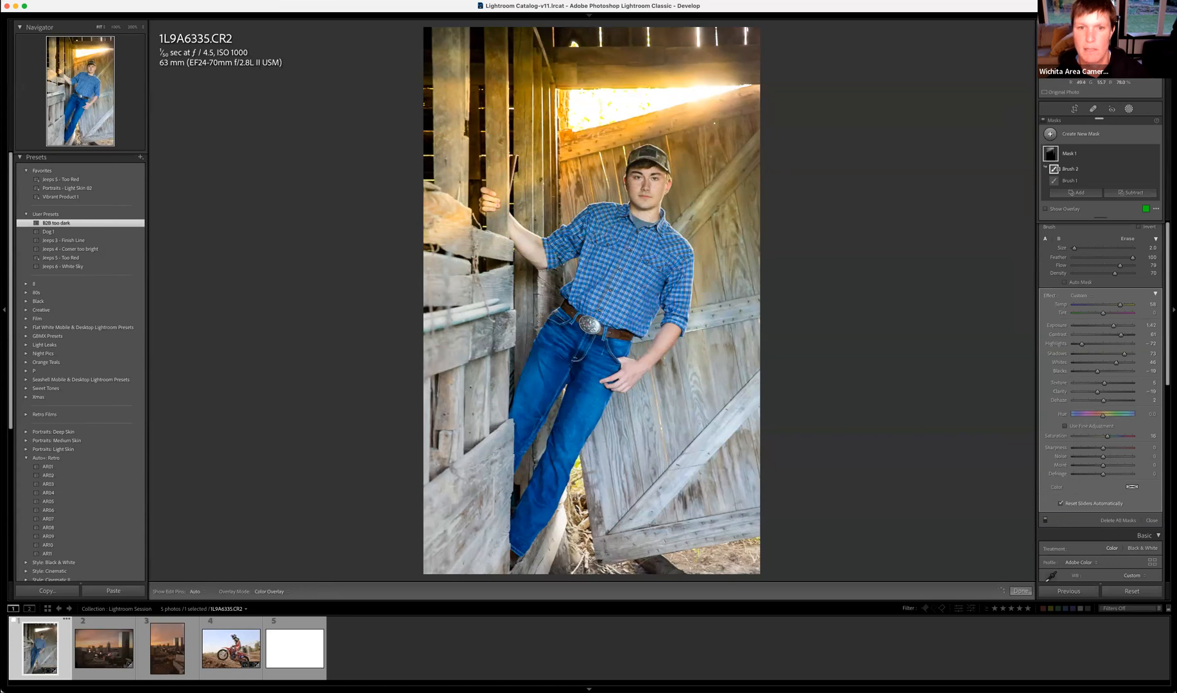
pyautogui.press('h')
pyautogui.moveTo(495, 203)
pyautogui.mouseDown()
pyautogui.moveTo(491, 189)
pyautogui.moveTo(495, 207)
pyautogui.mouseUp()
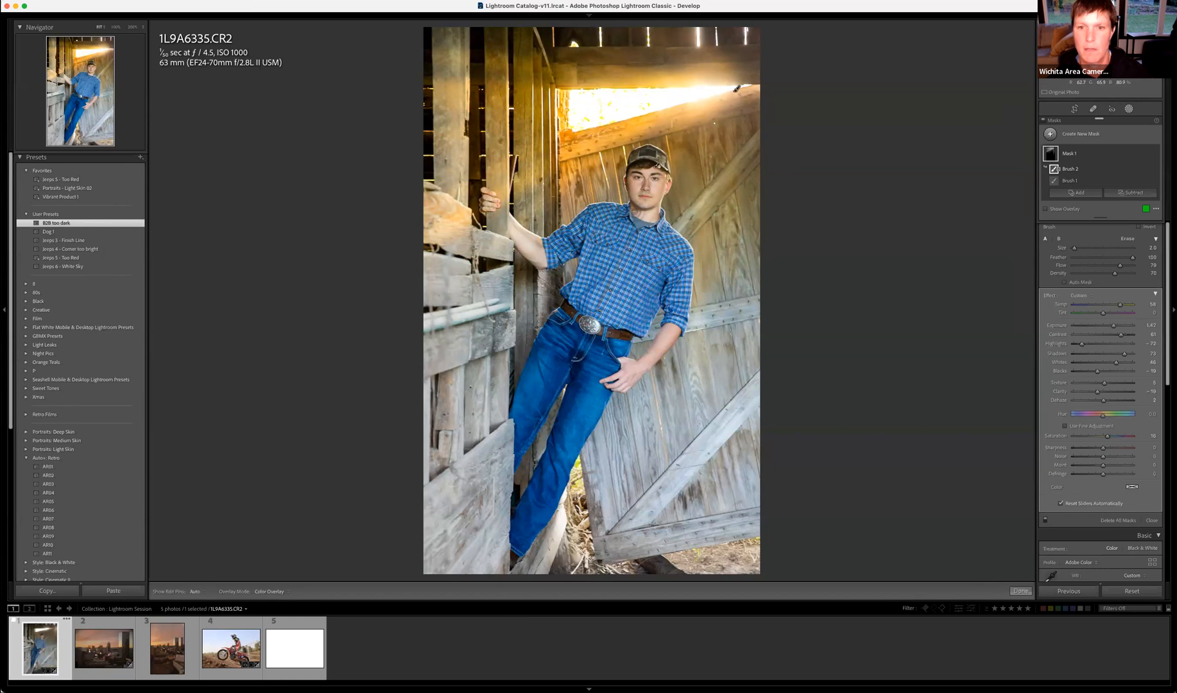
pyautogui.press('h')
pyautogui.press('h')
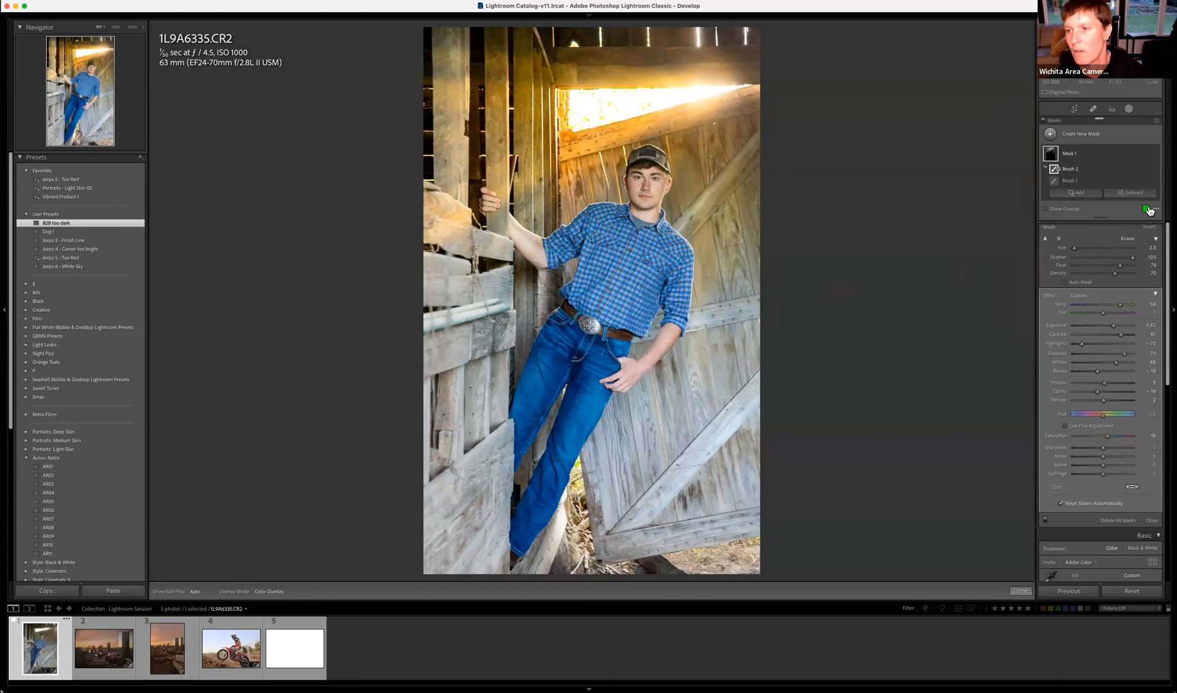
# Check the mask's coverage around the face and hand with the green overlay, and hide the overlay again
pyautogui.click(1046, 210)
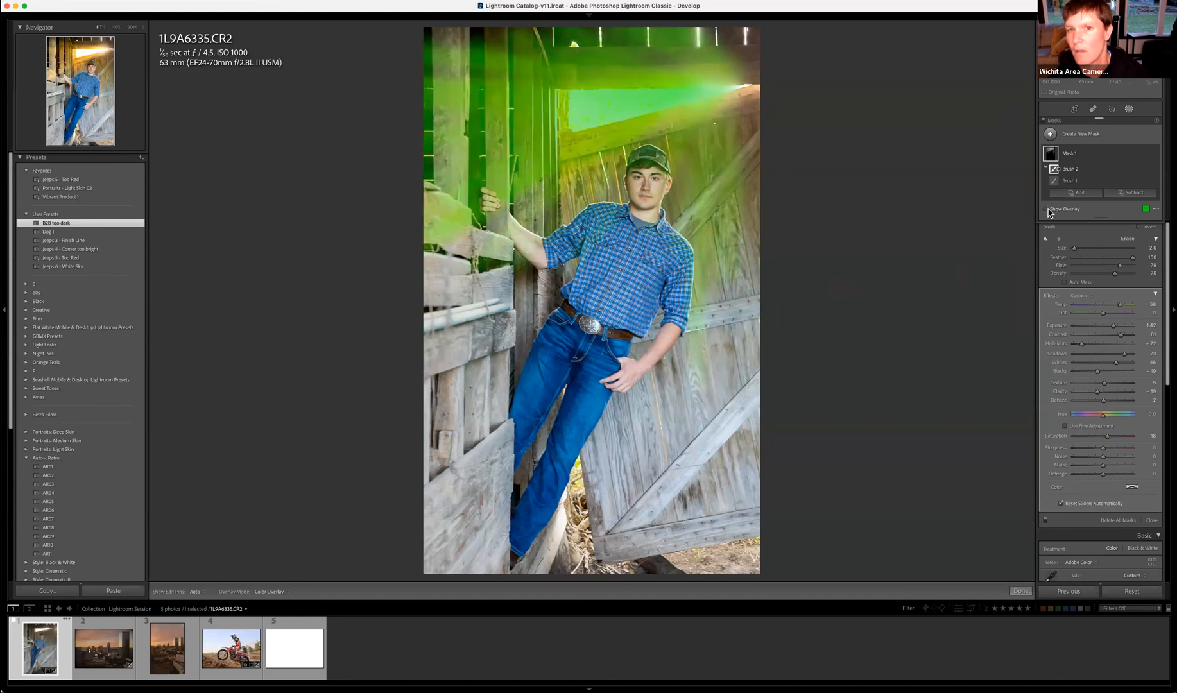
pyautogui.click(1049, 209)
pyautogui.click(1047, 210)
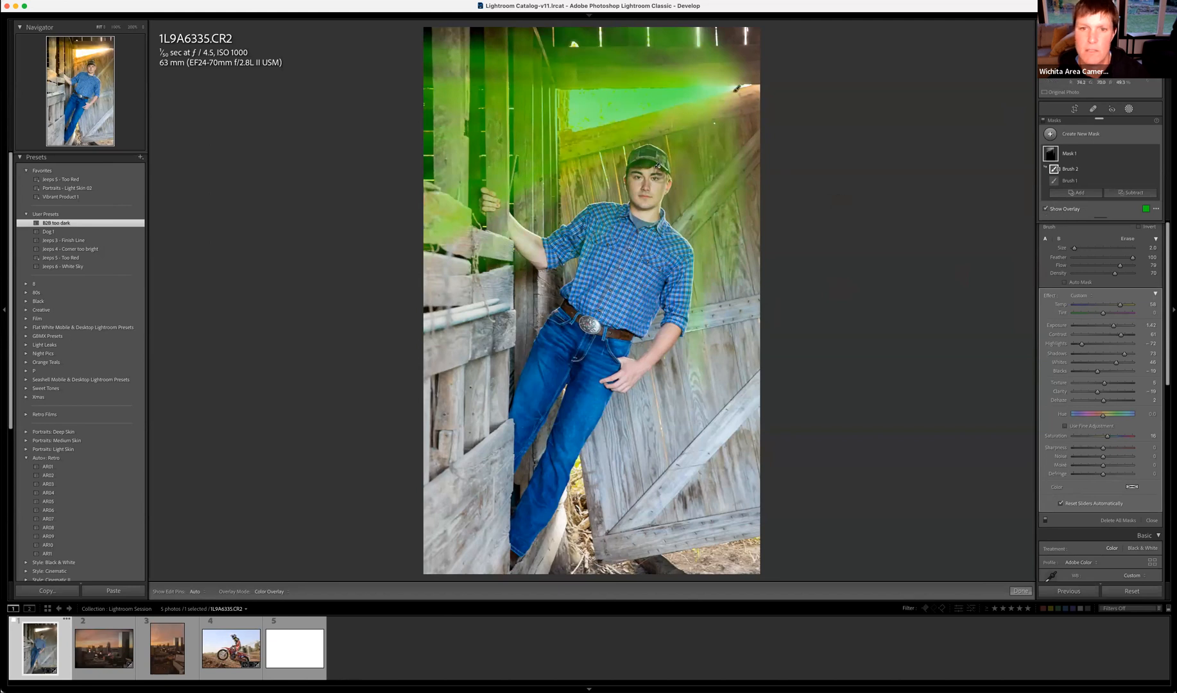
pyautogui.press('h')
pyautogui.press('h')
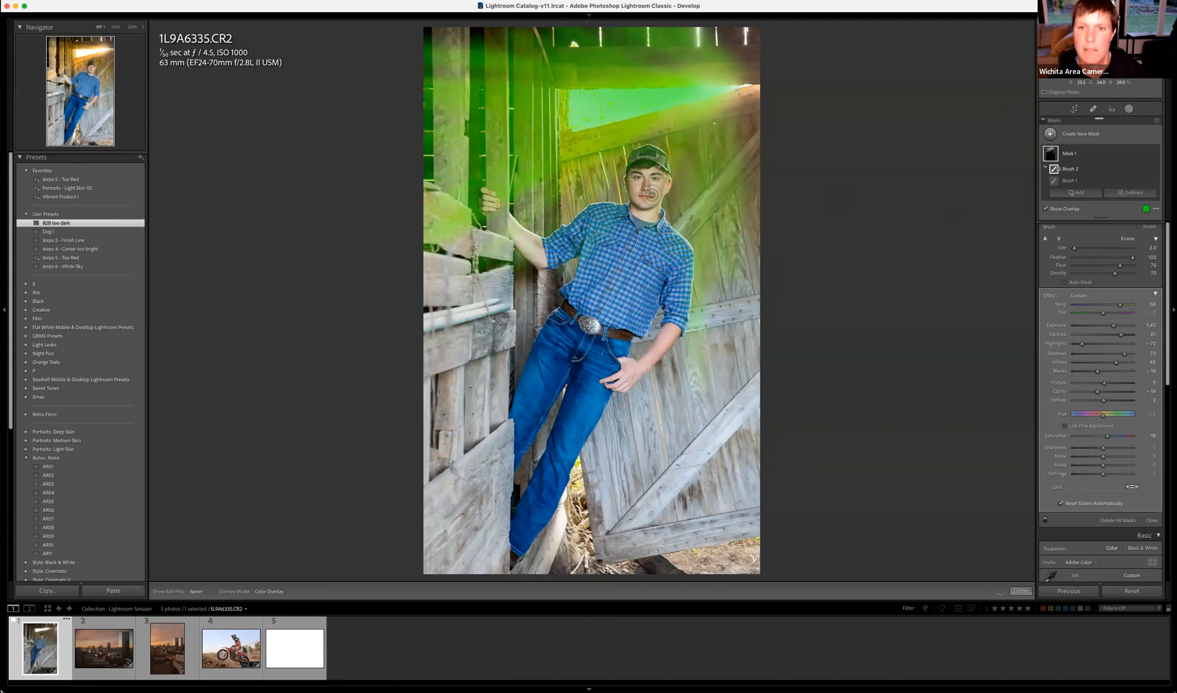
pyautogui.click(1047, 209)
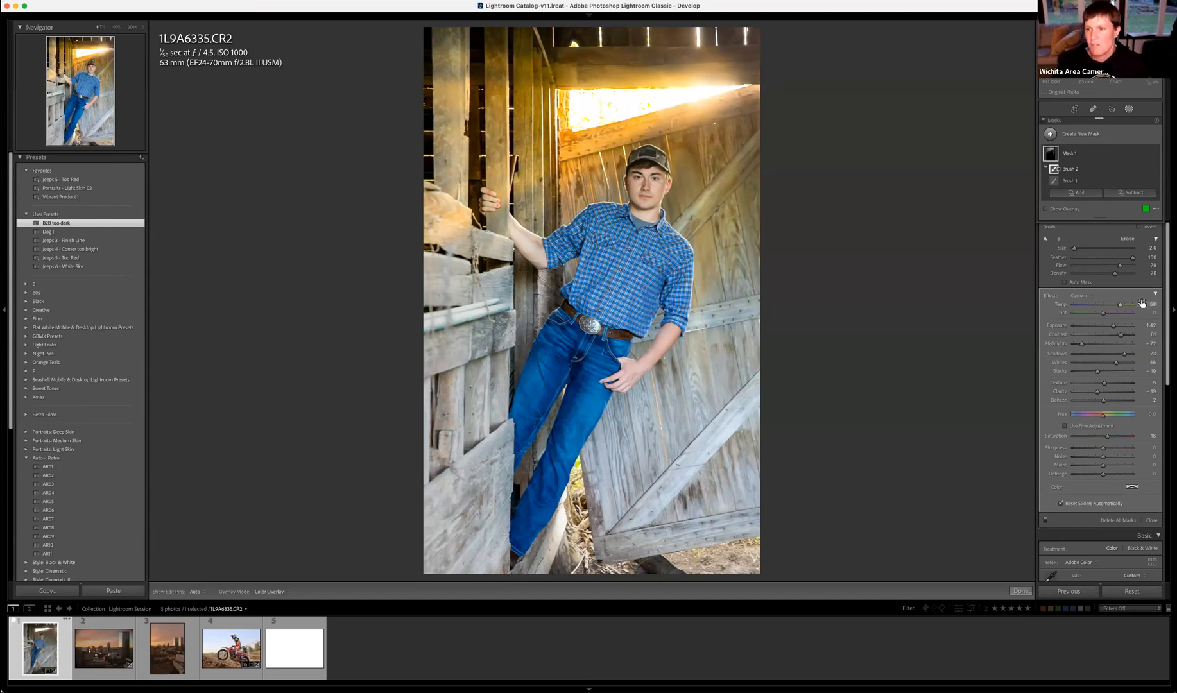
# Reduce the light mask's Temp to 11, raise its Exposure to 2.28 and reset Contrast to zero
pyautogui.moveTo(1121, 306); pyautogui.dragTo(1113, 308)
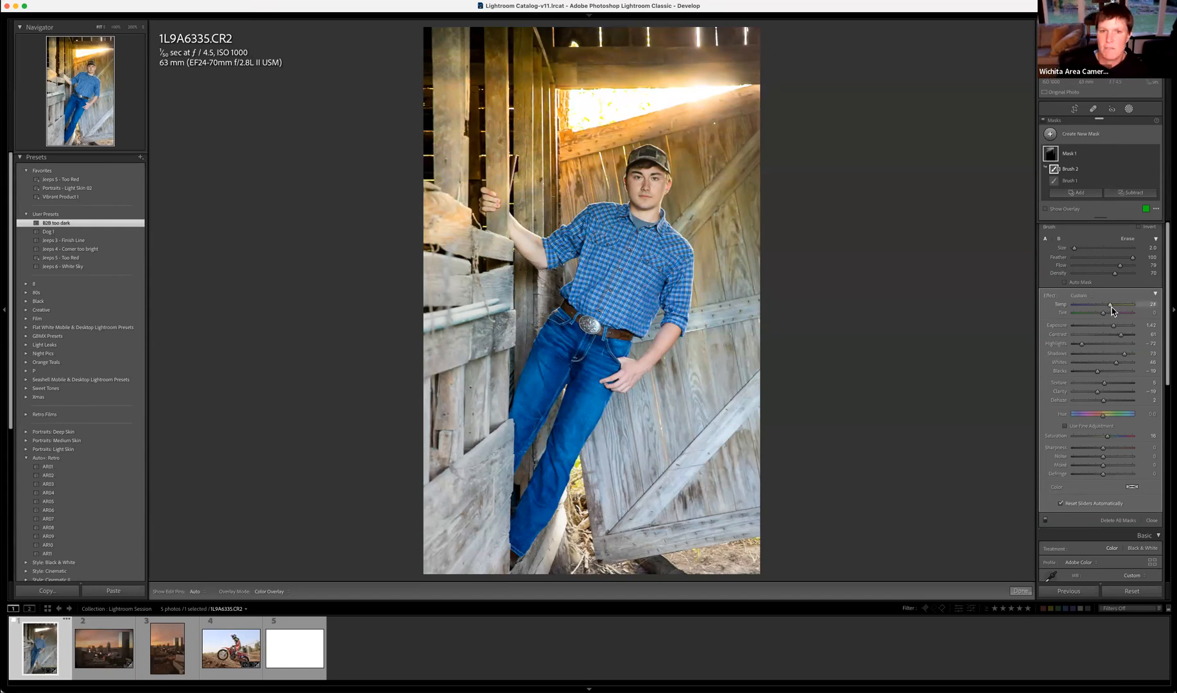
pyautogui.moveTo(1110, 311)
pyautogui.mouseDown()
pyautogui.moveTo(1133, 330)
pyautogui.moveTo(1123, 330)
pyautogui.mouseUp()
pyautogui.doubleClick(1117, 334)
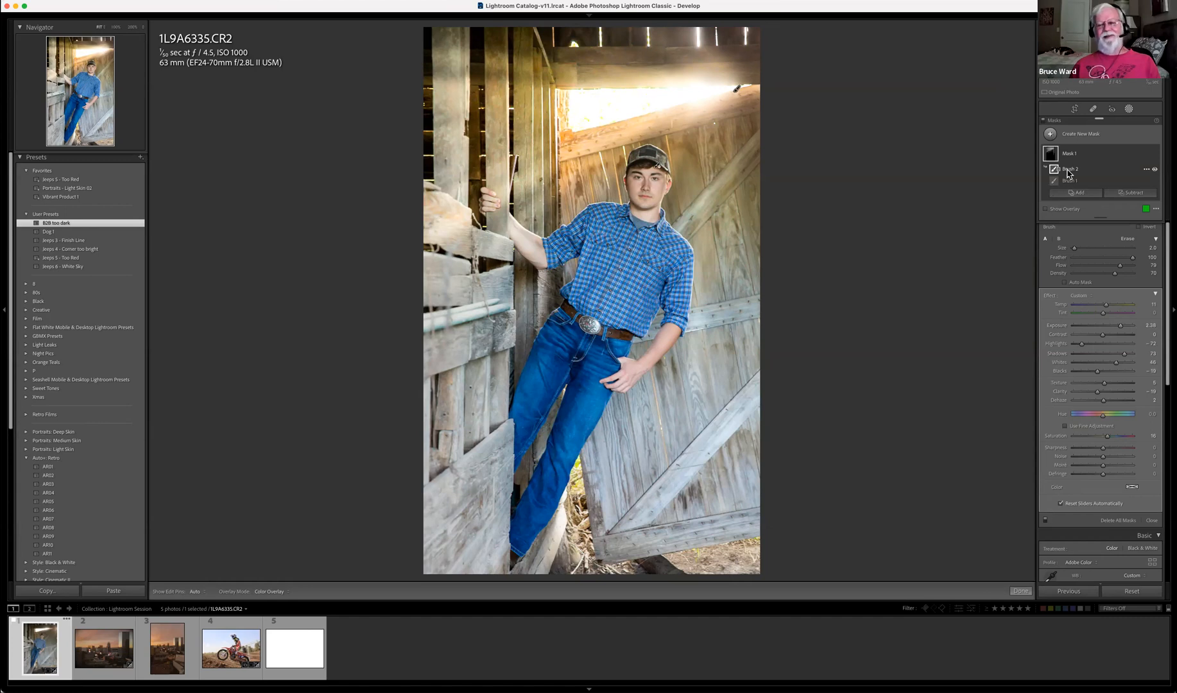
# Change the mask's overlay color from green to white
pyautogui.moveTo(1055, 158)
pyautogui.click(1146, 210)
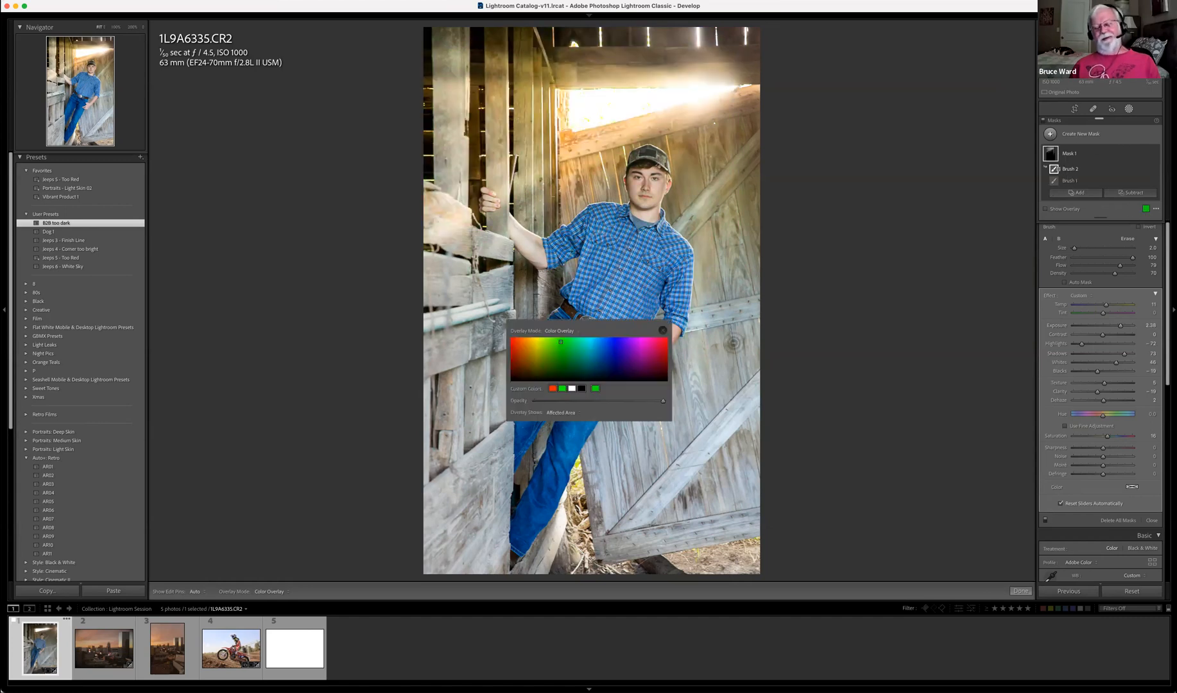
pyautogui.click(572, 388)
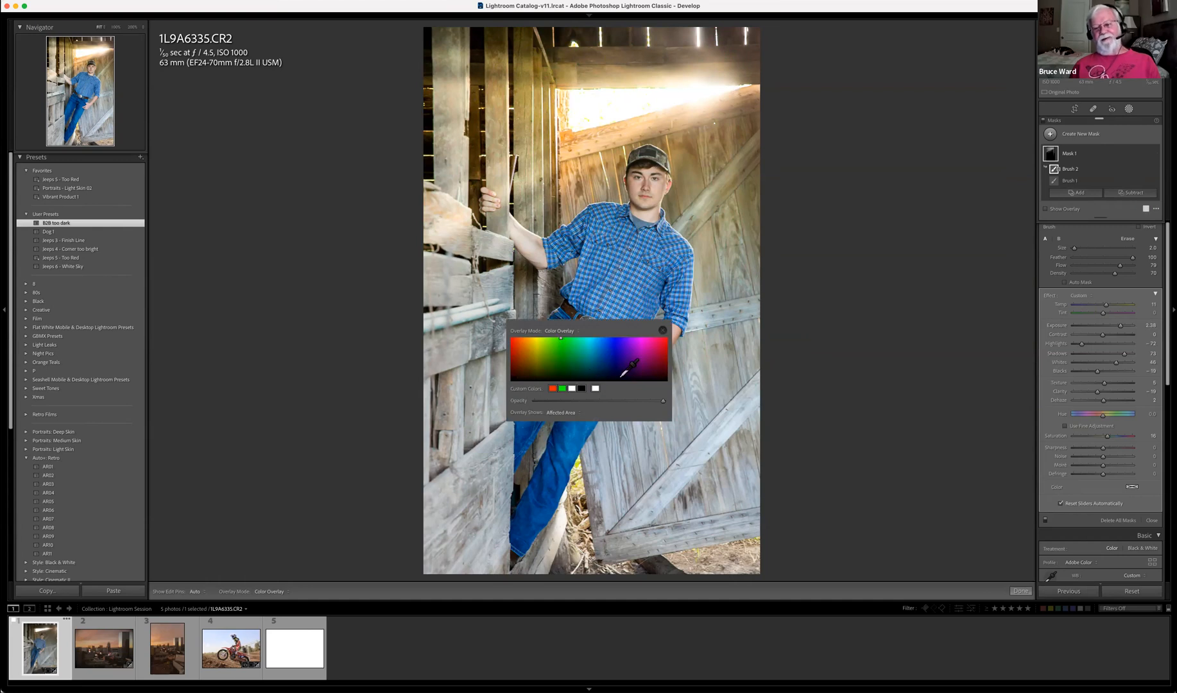
pyautogui.click(663, 331)
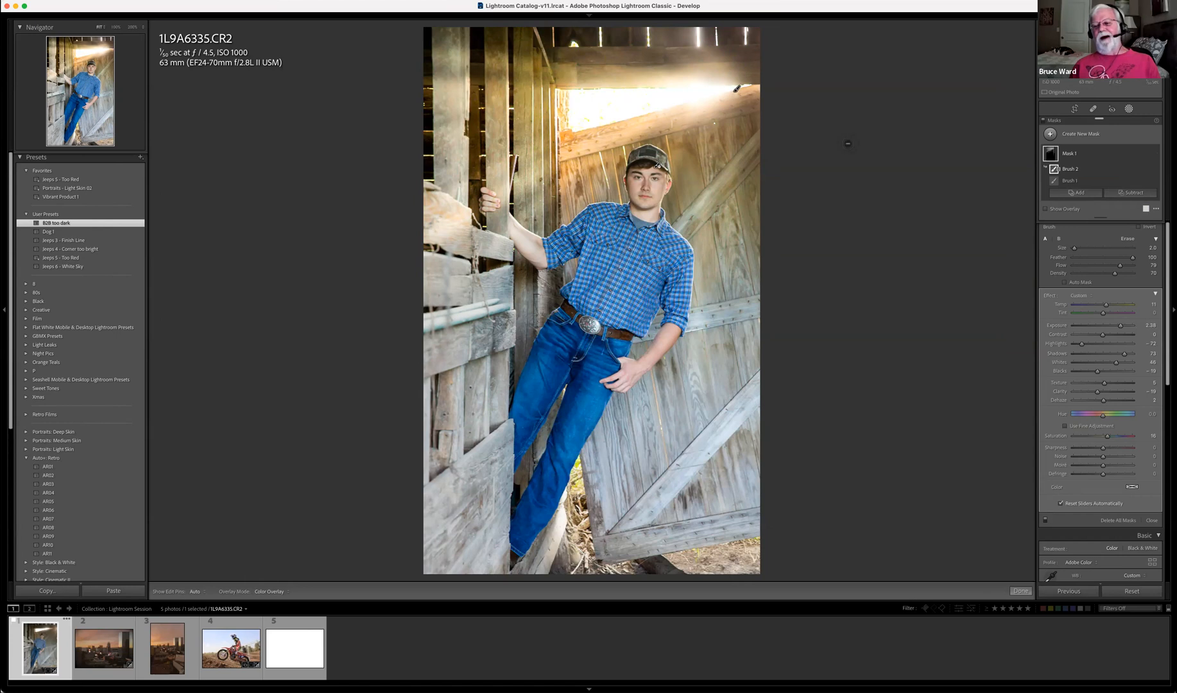
# Subtract the man from the light mask using Select Subject
pyautogui.click(1122, 194)
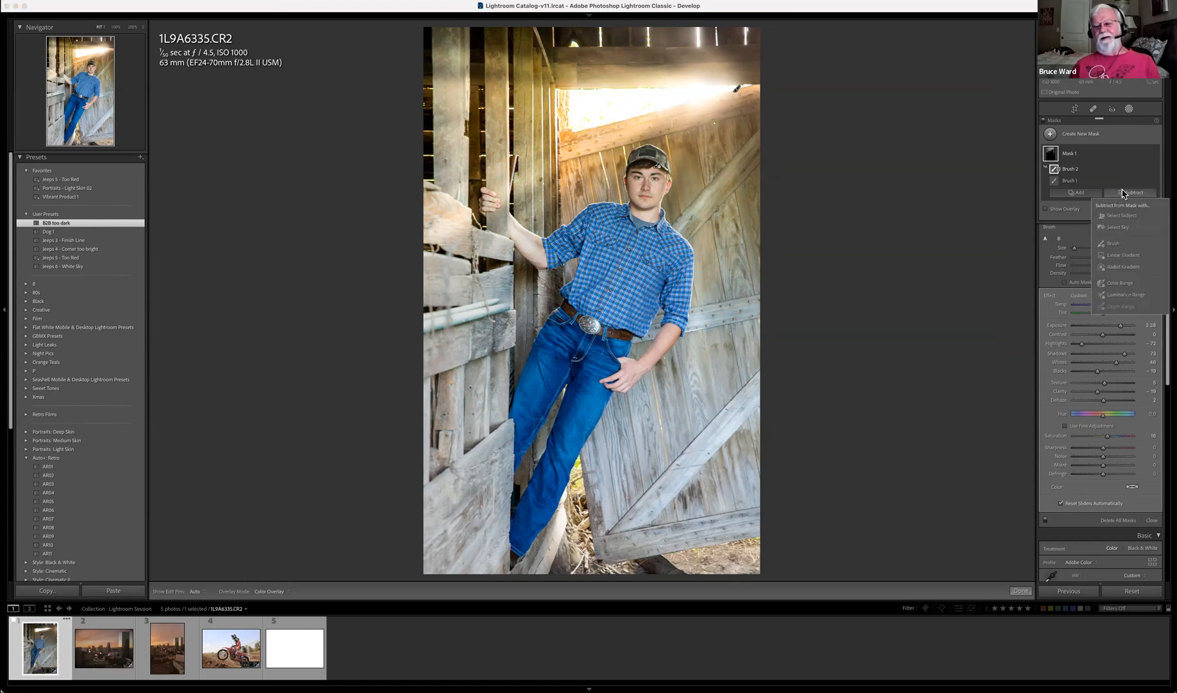
pyautogui.click(1121, 216)
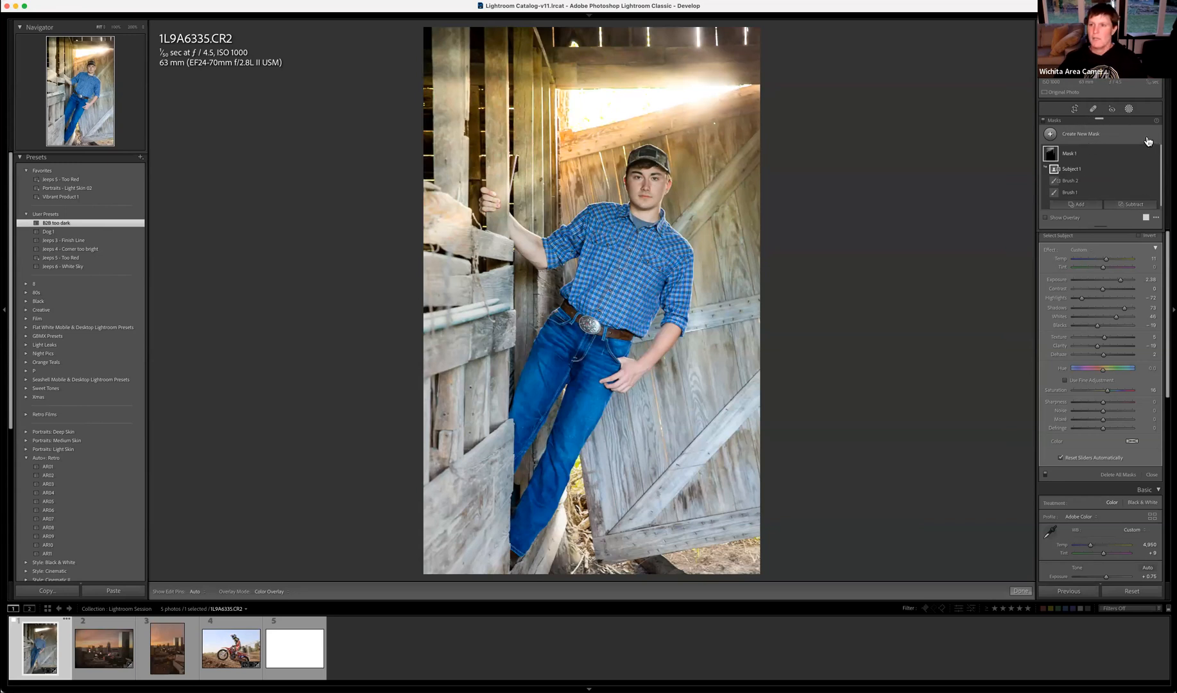
# Close the masking tools and widen the column of adjustment controls
pyautogui.click(1129, 109)
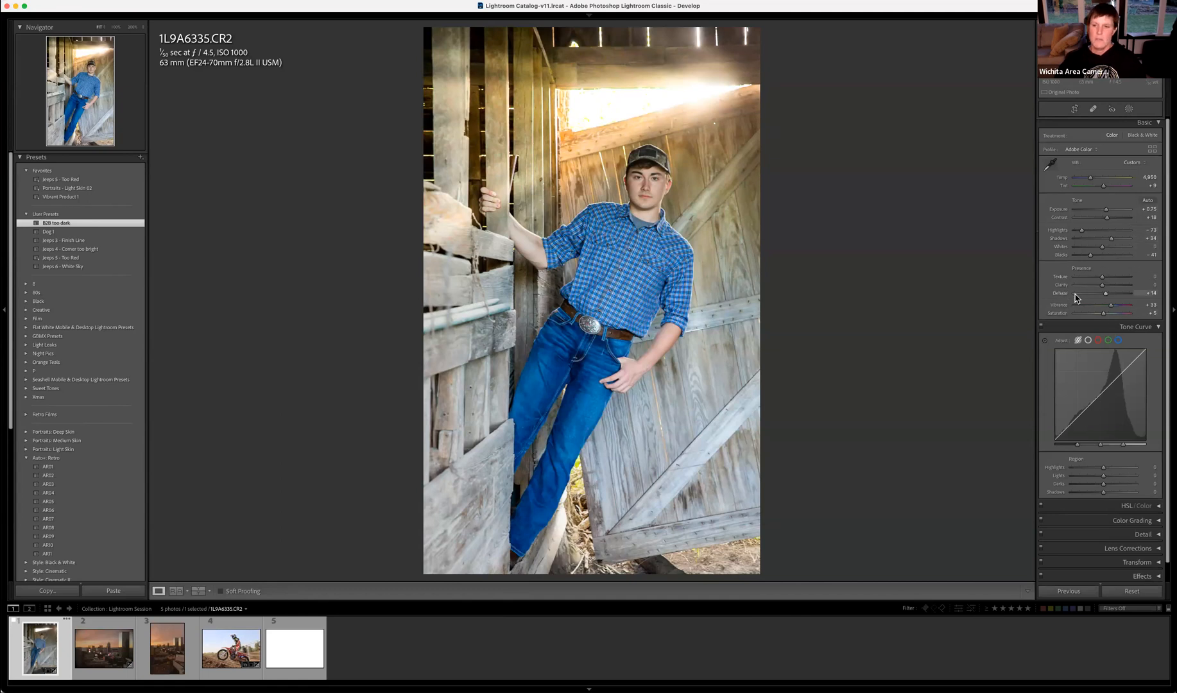
pyautogui.moveTo(1036, 277); pyautogui.dragTo(964, 284)
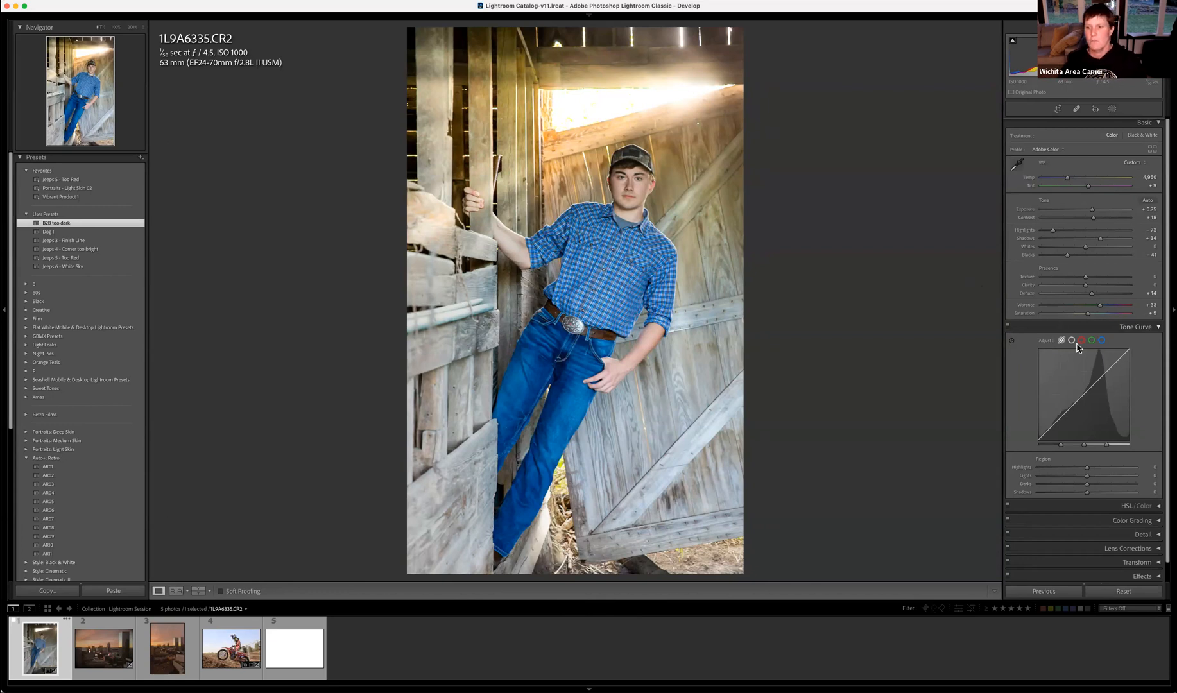
# Compare the barn portrait with and without Remove Chromatic Aberration and Enable Profile Corrections, leaving both lens corrections off
pyautogui.click(1159, 329)
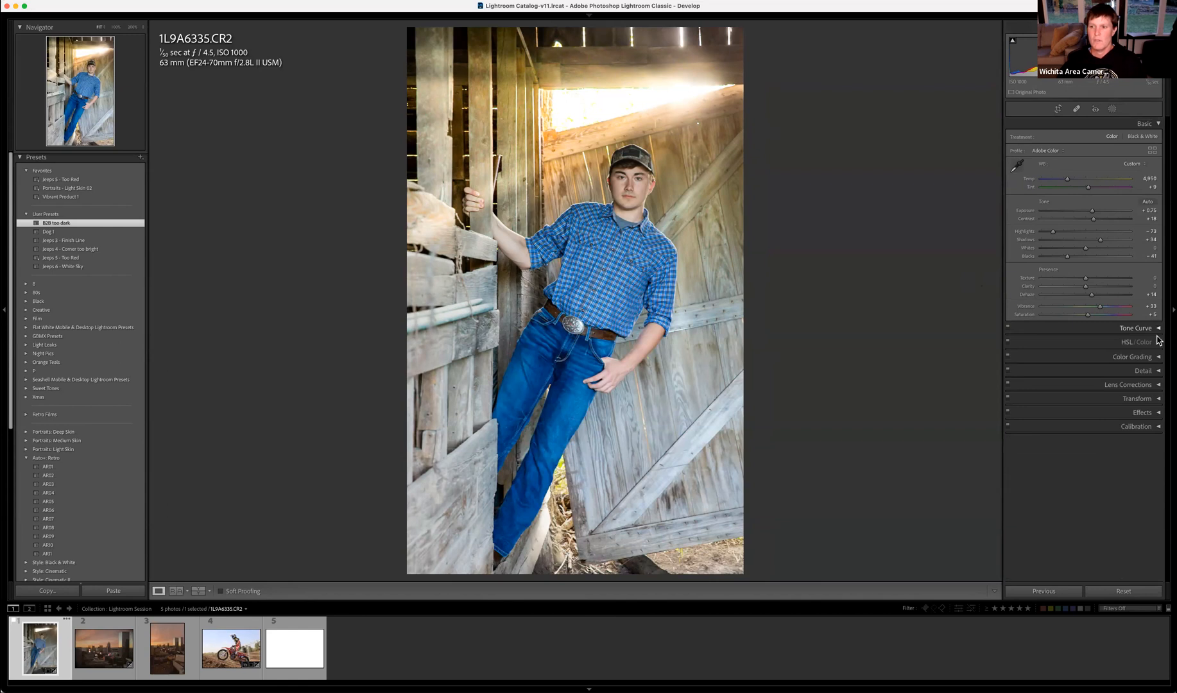
pyautogui.click(1158, 386)
pyautogui.click(1013, 409)
pyautogui.click(1013, 418)
pyautogui.click(1014, 418)
pyautogui.click(1014, 418)
pyautogui.click(1015, 419)
pyautogui.click(1014, 419)
pyautogui.click(1014, 419)
pyautogui.click(1013, 410)
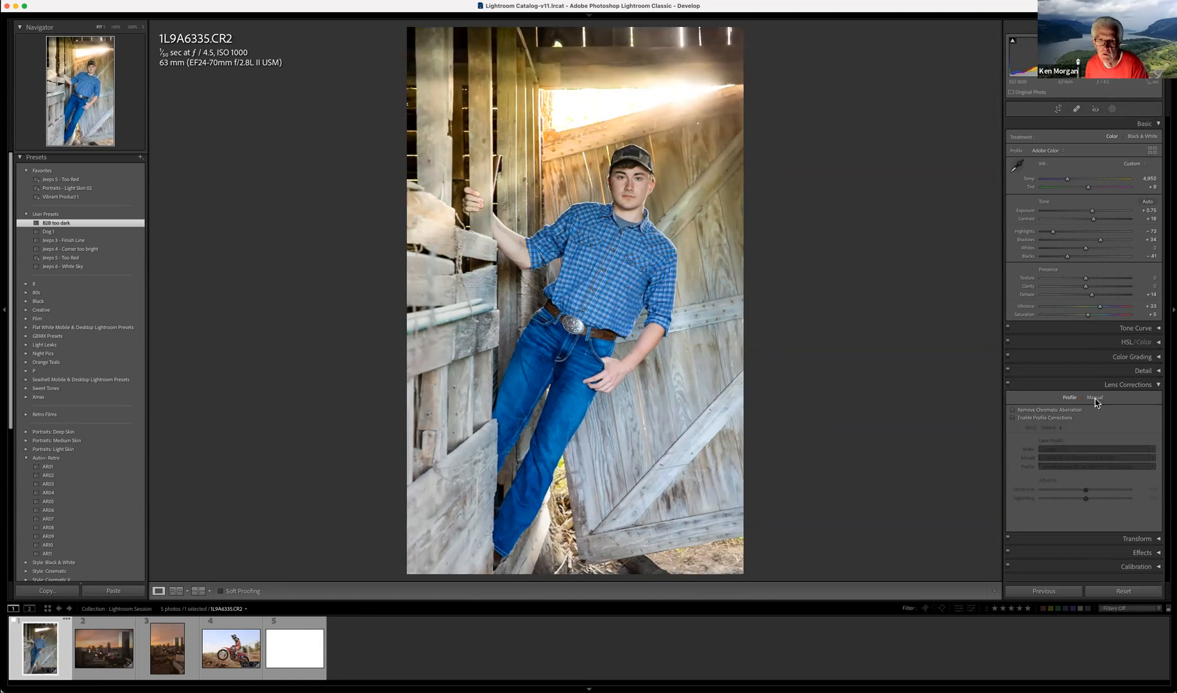
pyautogui.click(1156, 386)
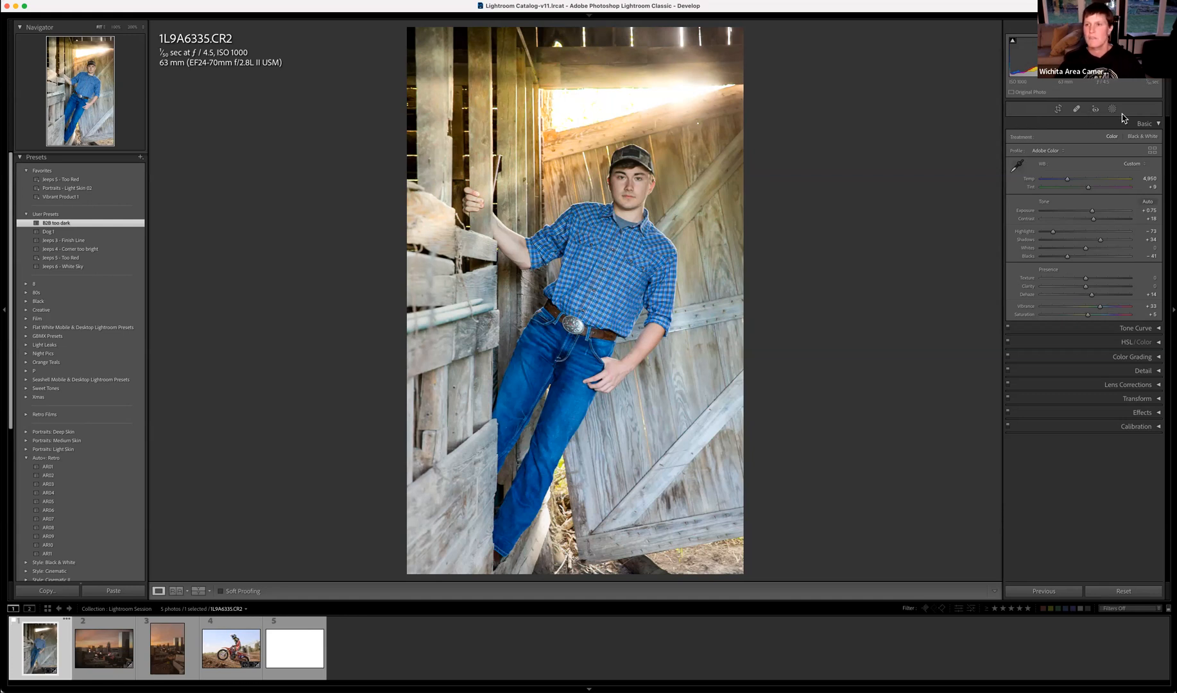
# Reset all Develop adjustments on the barn portrait
pyautogui.click(1123, 591)
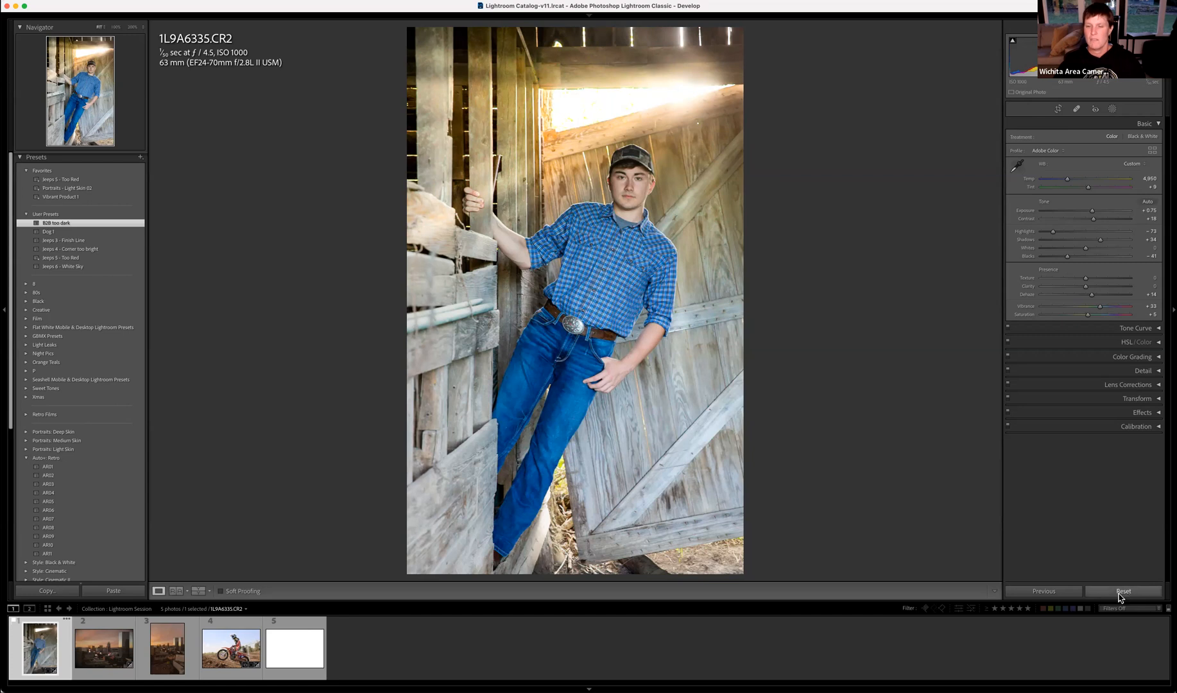